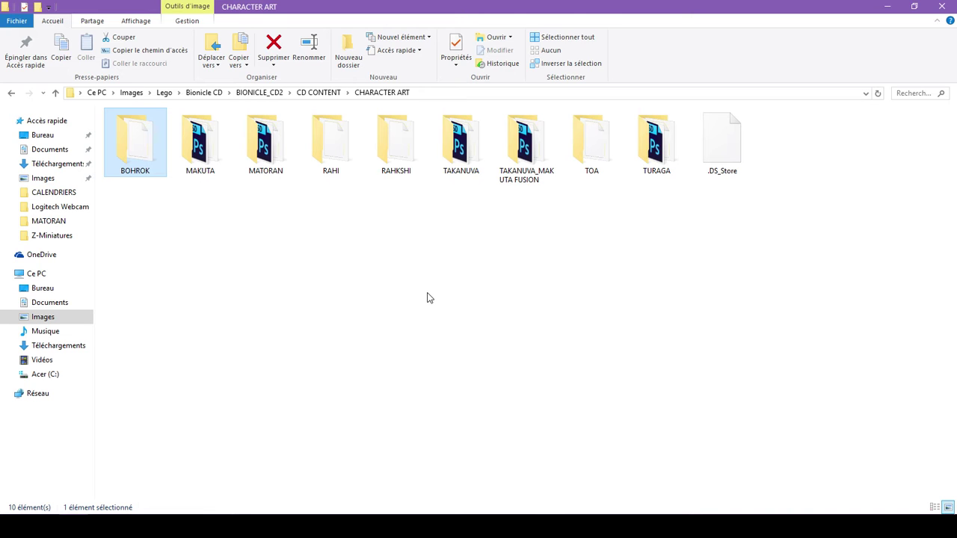
- Open the image 8578_001 from the GAHLOK subfolder of the BOHROK folder in Photoshop
double_click(114, 152)
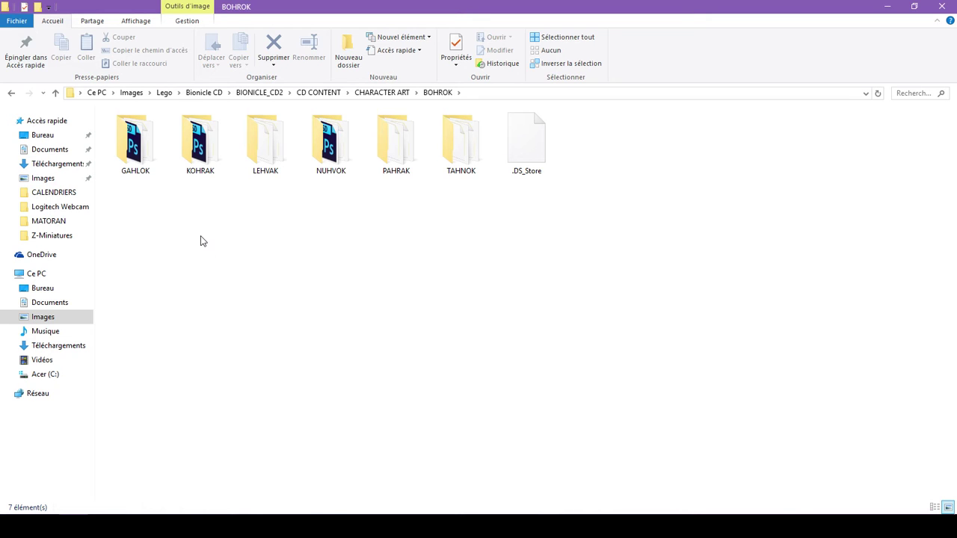
double_click(140, 158)
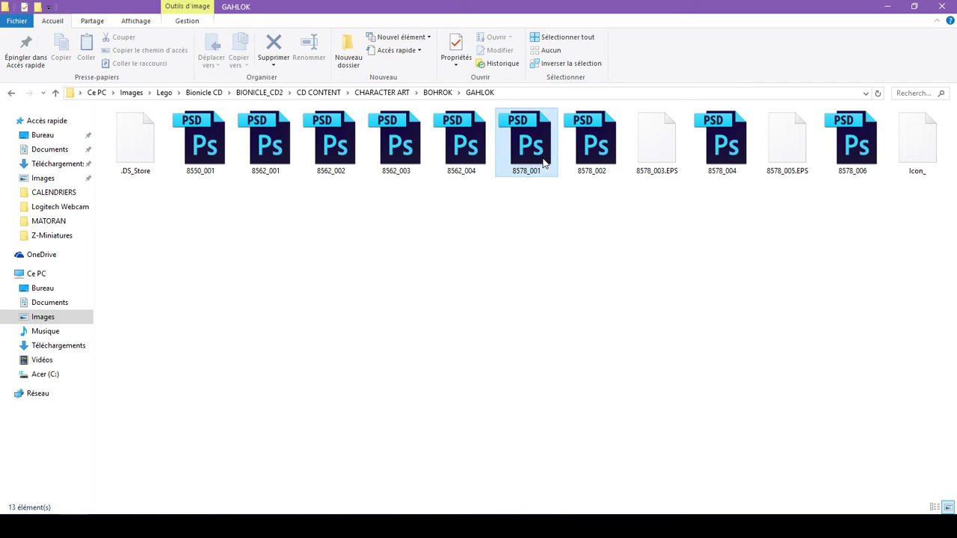
double_click(545, 163)
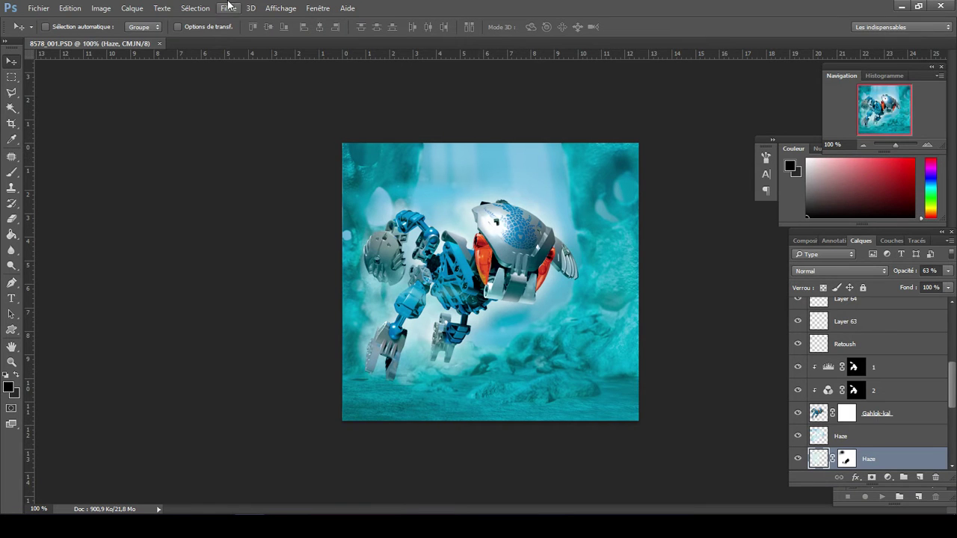
- Turn on the display of layer edges so the selected layer's extent is outlined on the canvas
left_click(282, 8)
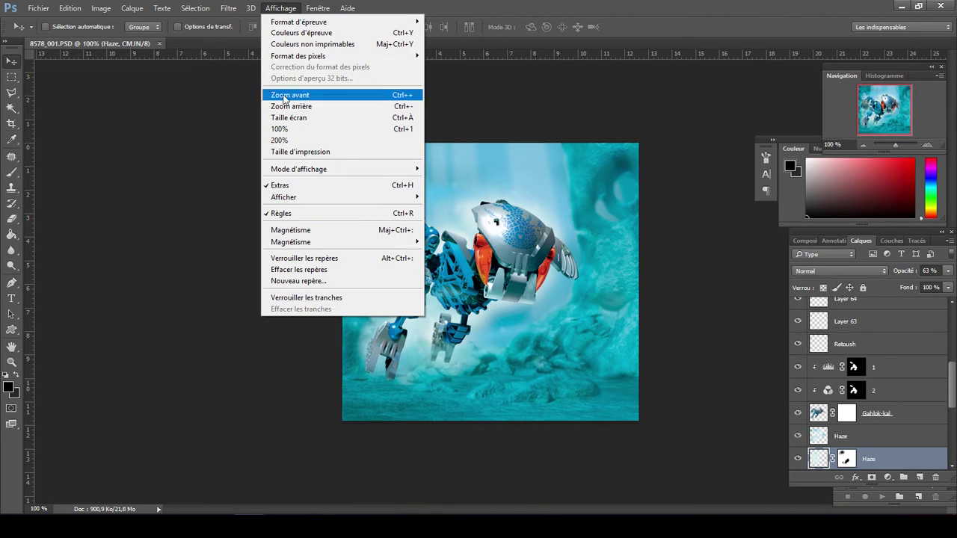
mouse_move(328, 198)
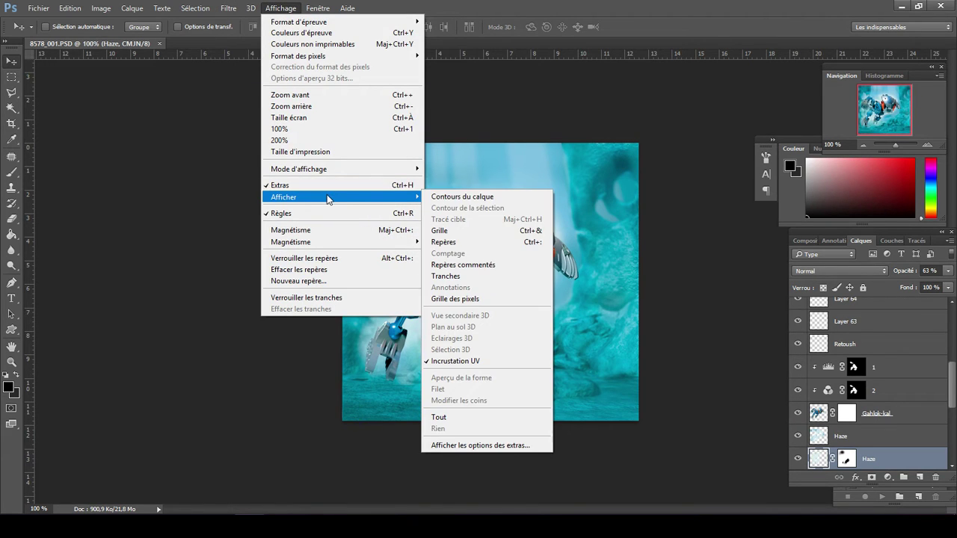
left_click(483, 197)
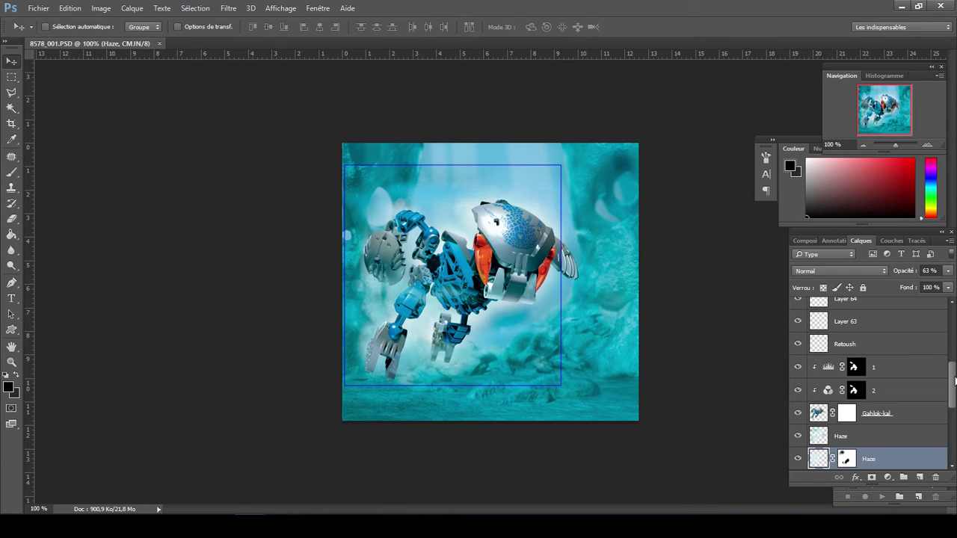
- Select the partikkels layer at the top of the layer stack and set the view zoom to 150%
left_click_drag(954, 377, 954, 315)
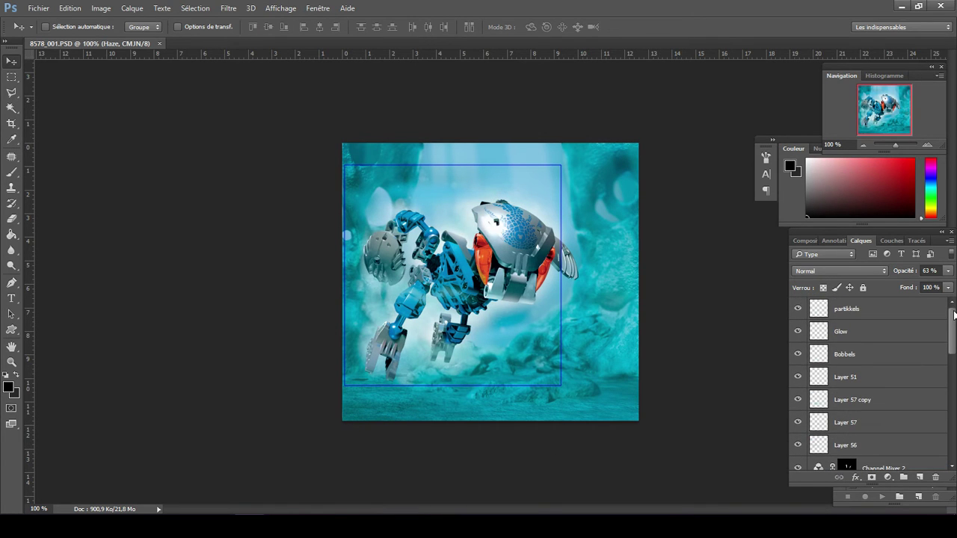
left_click(876, 310)
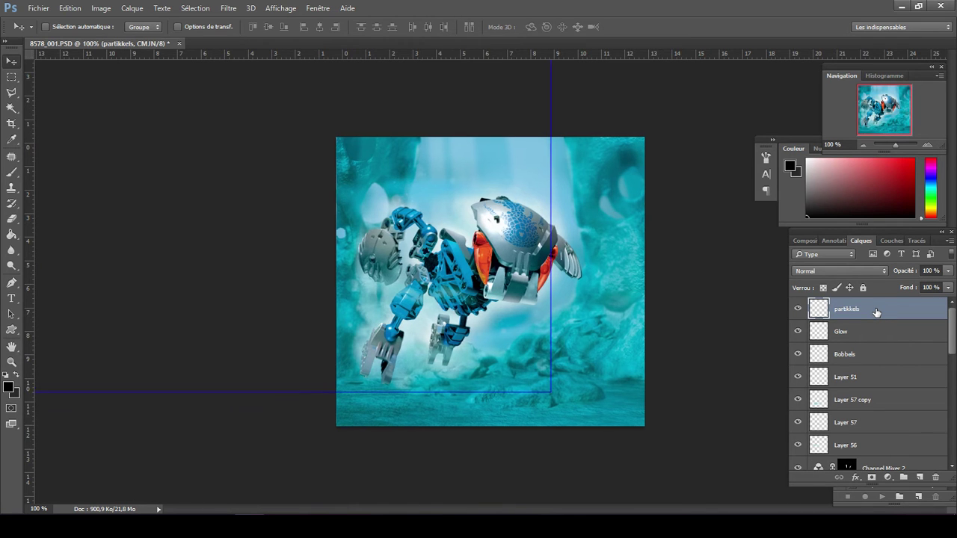
key("ctrl+plus")
key("ctrl+minus")
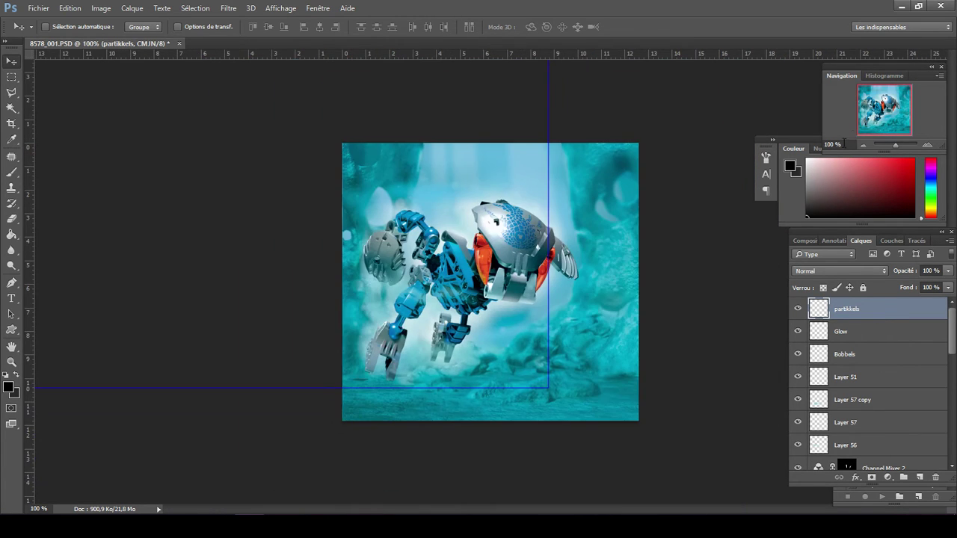
left_click(838, 145)
type("150")
key("Return")
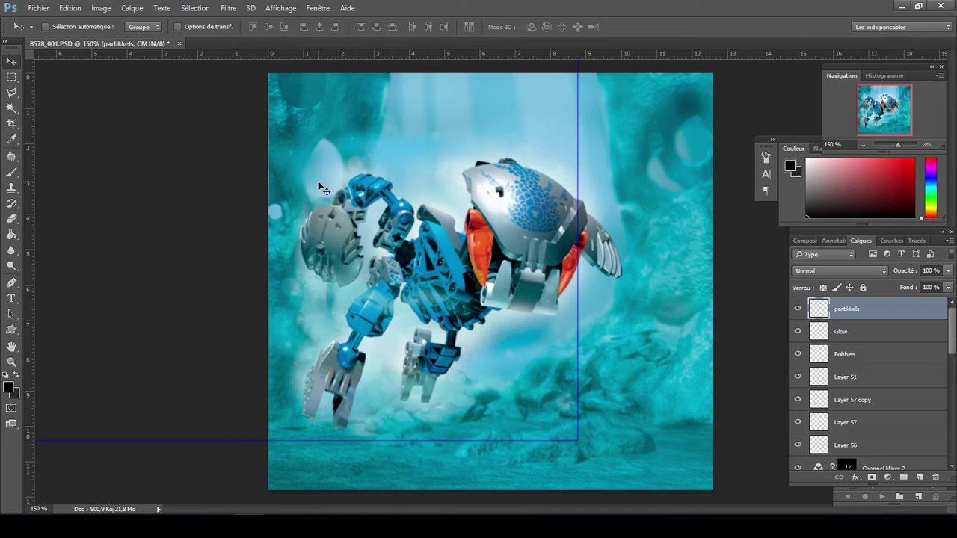
- Try moving the partikkels layer's content across the canvas, and hide the layer
left_click_drag(325, 186, 607, 292)
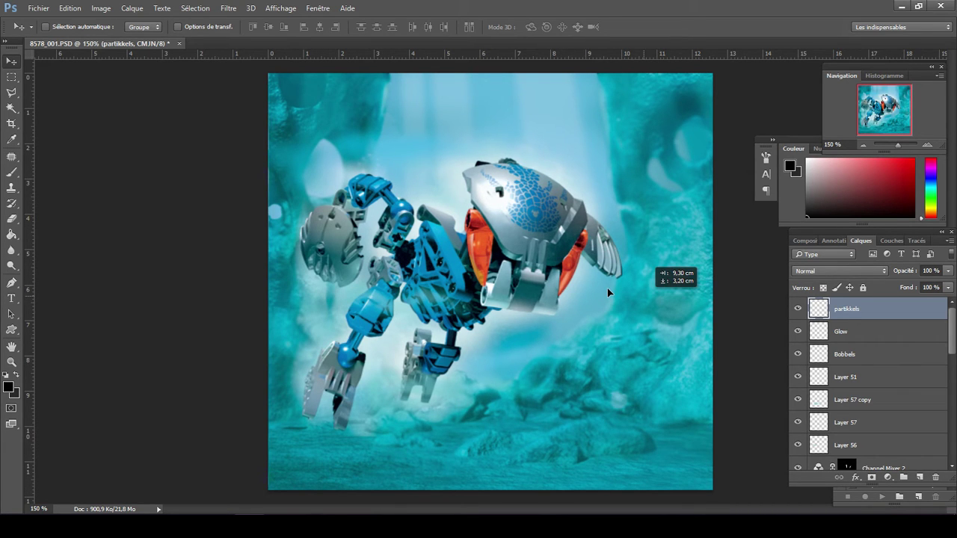
left_click_drag(607, 292, 607, 292)
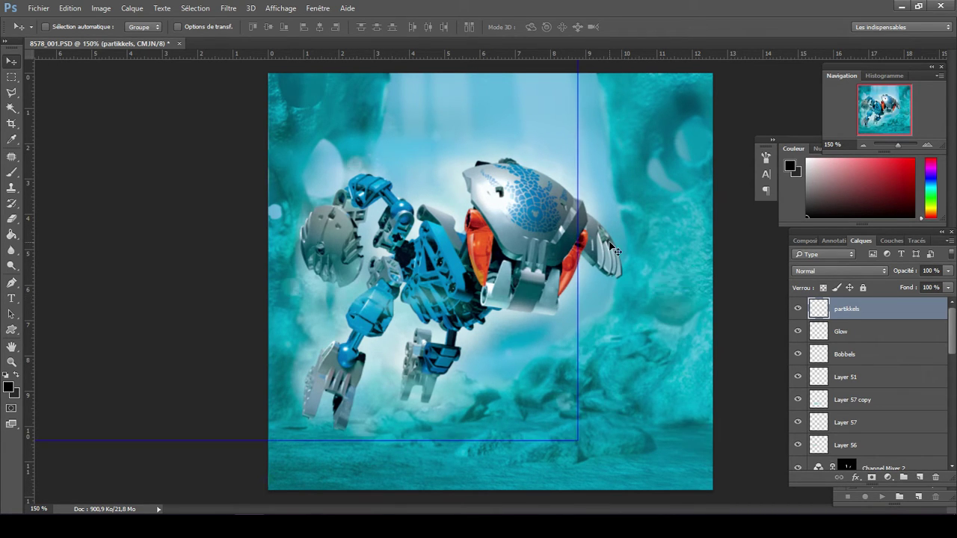
left_click(798, 310)
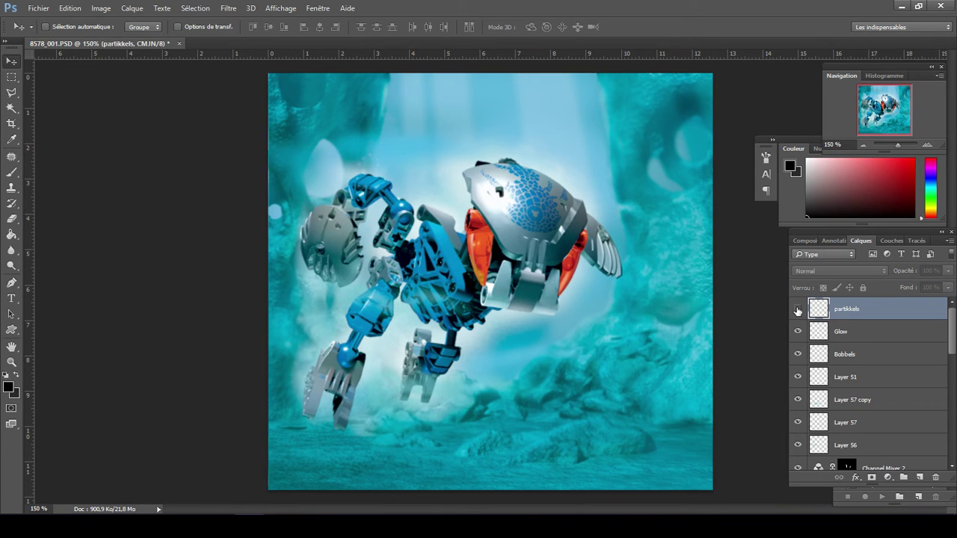
- Select the Glow layer, compare the image with and without it, and leave it hidden
left_click(859, 347)
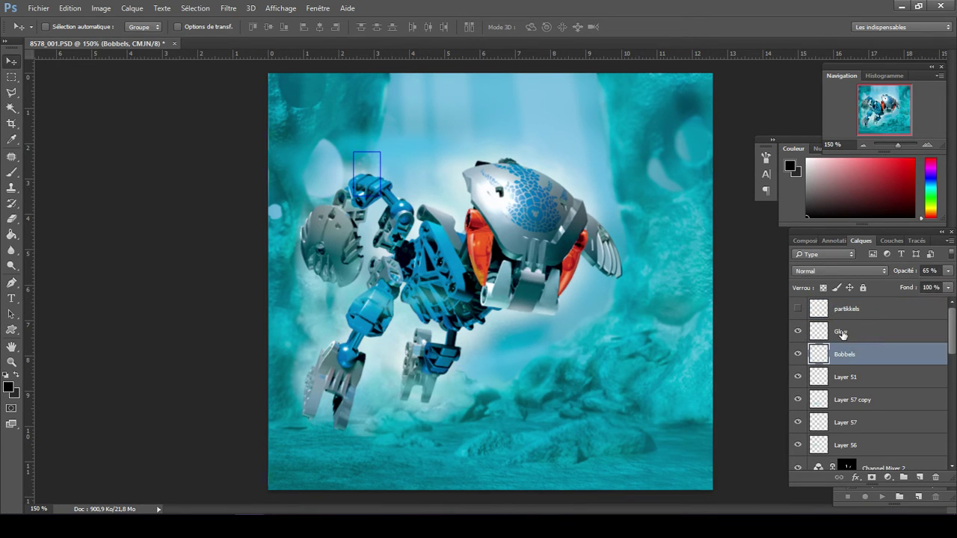
left_click(843, 335)
left_click(798, 332)
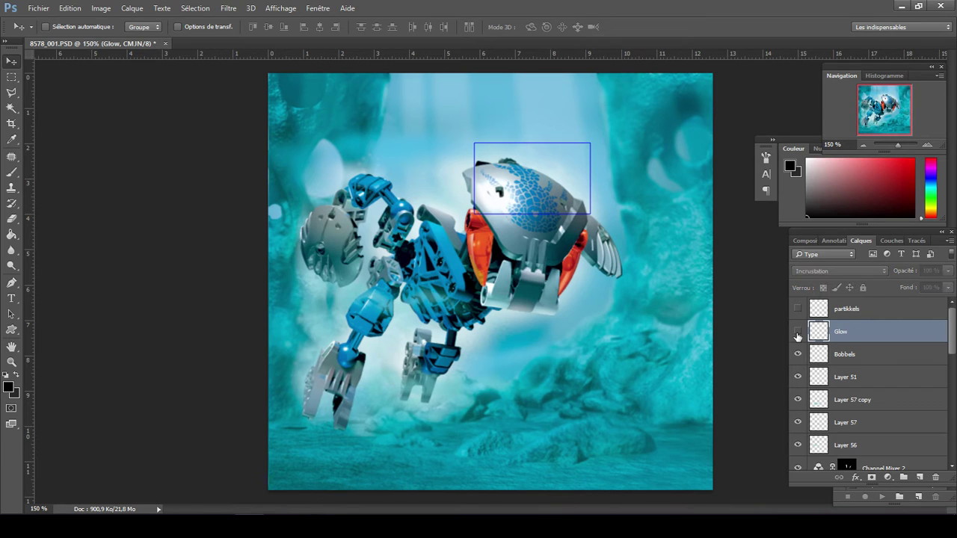
left_click(798, 333)
left_click(798, 334)
left_click(797, 334)
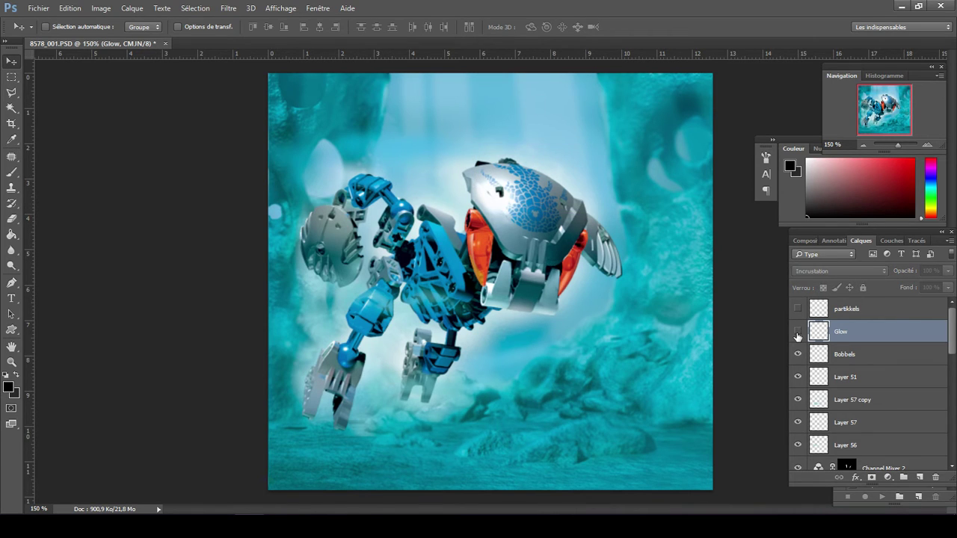
left_click(798, 333)
- Select the Bobbels layer, compare the image with and without it, and leave it hidden
left_click(843, 356)
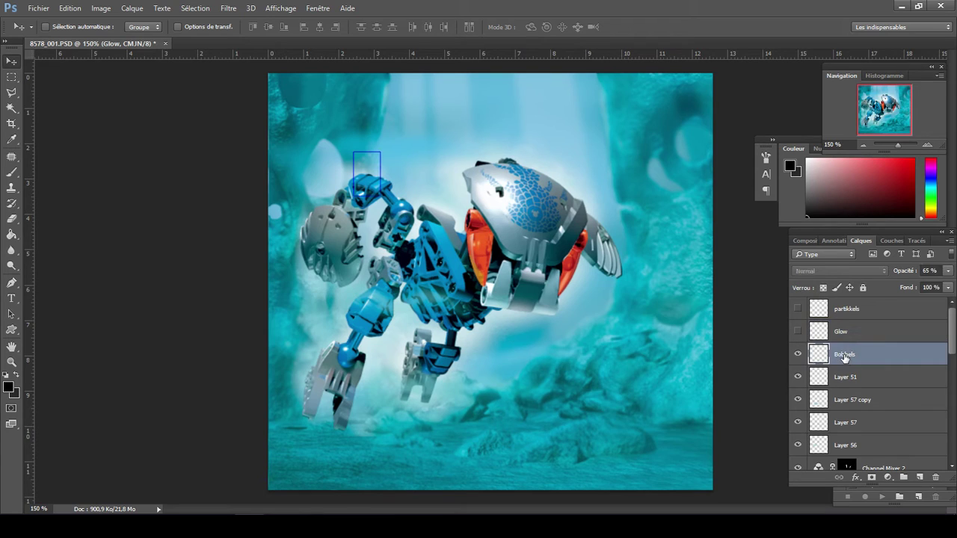
left_click(798, 355)
left_click(798, 355)
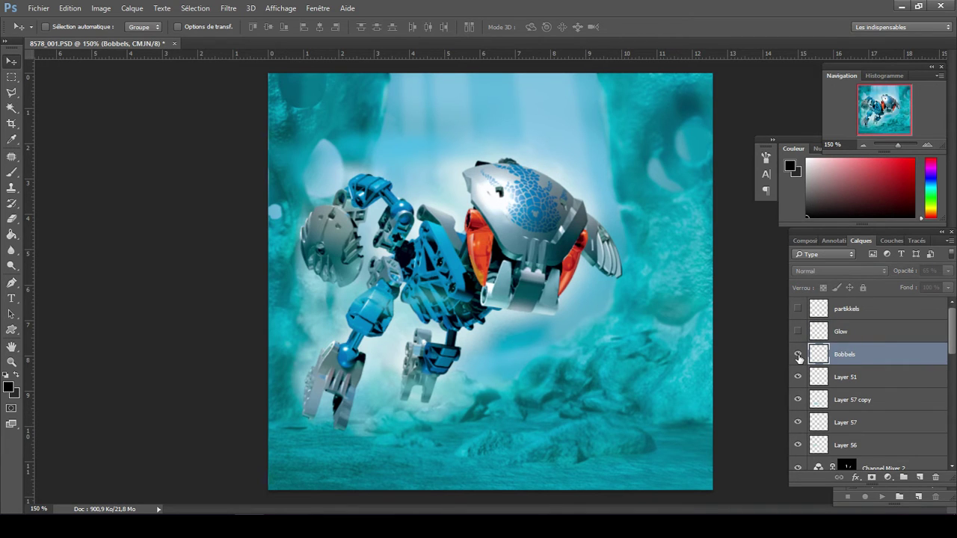
left_click(799, 355)
- Select Layer 51, compare the image with and without it, and leave it hidden
scroll(950, 351, "down", 3)
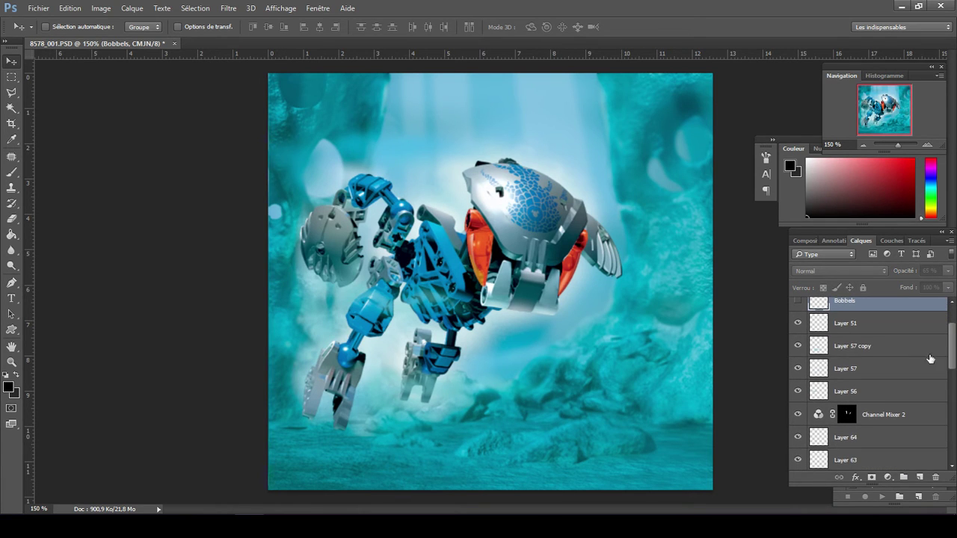
left_click(886, 329)
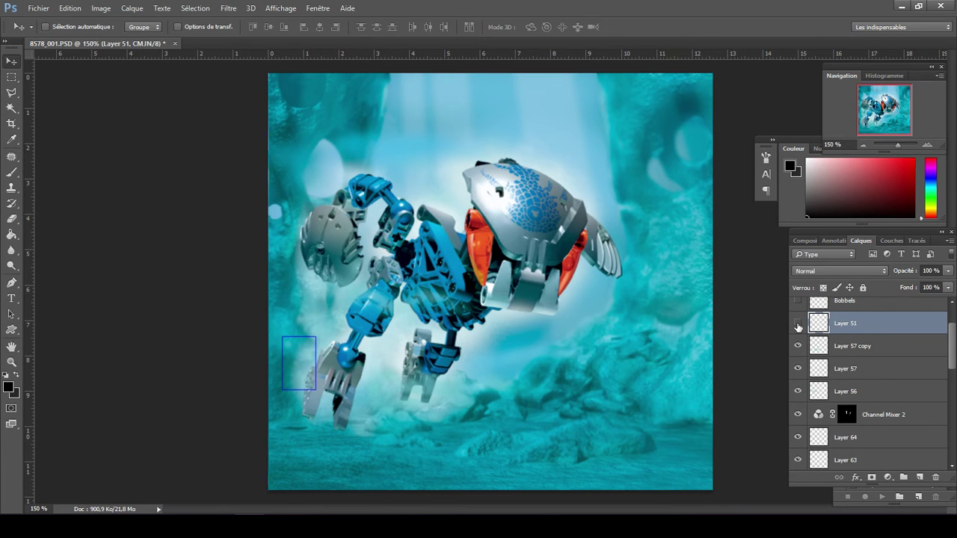
left_click(798, 324)
left_click(798, 325)
left_click(798, 324)
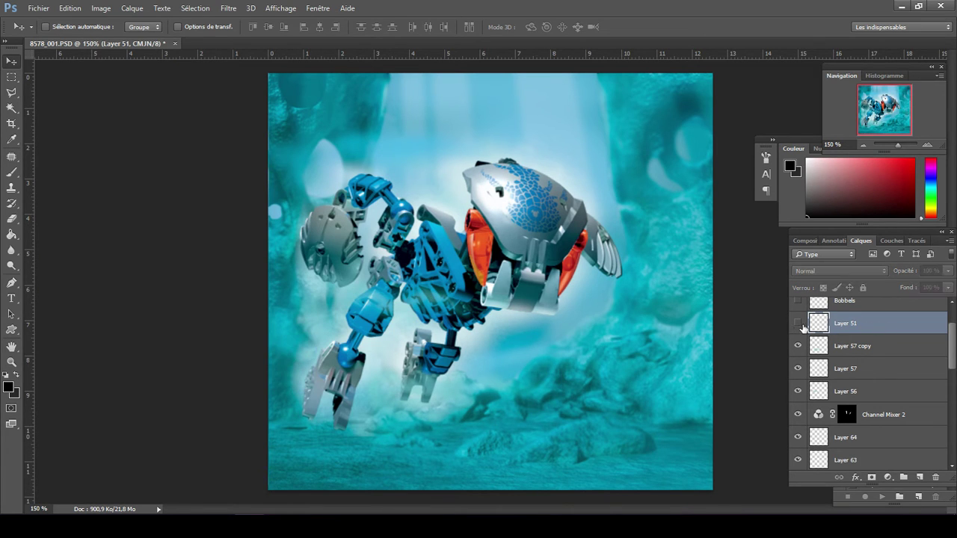
- Select Layer 57 copy, compare the image with and without it, and leave it hidden
left_click(866, 349)
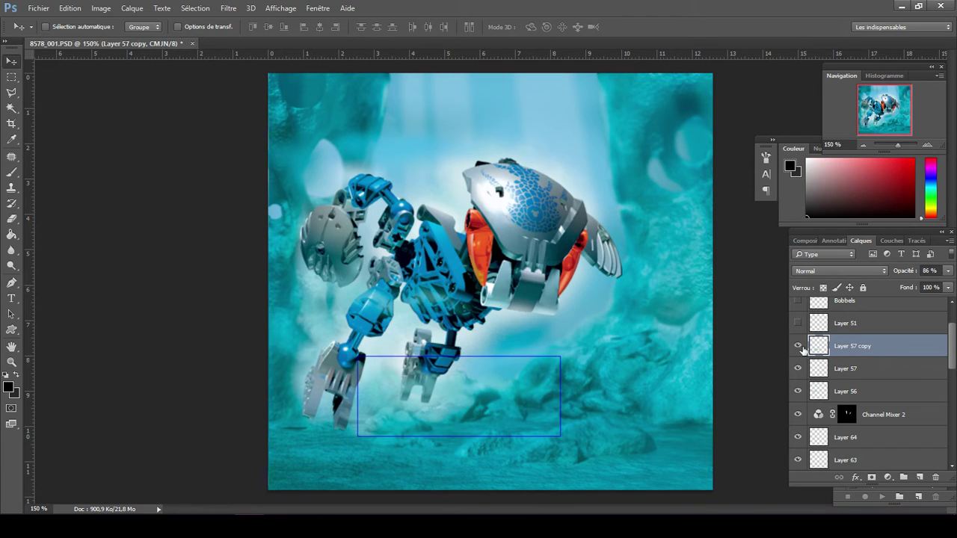
left_click(798, 347)
left_click(800, 347)
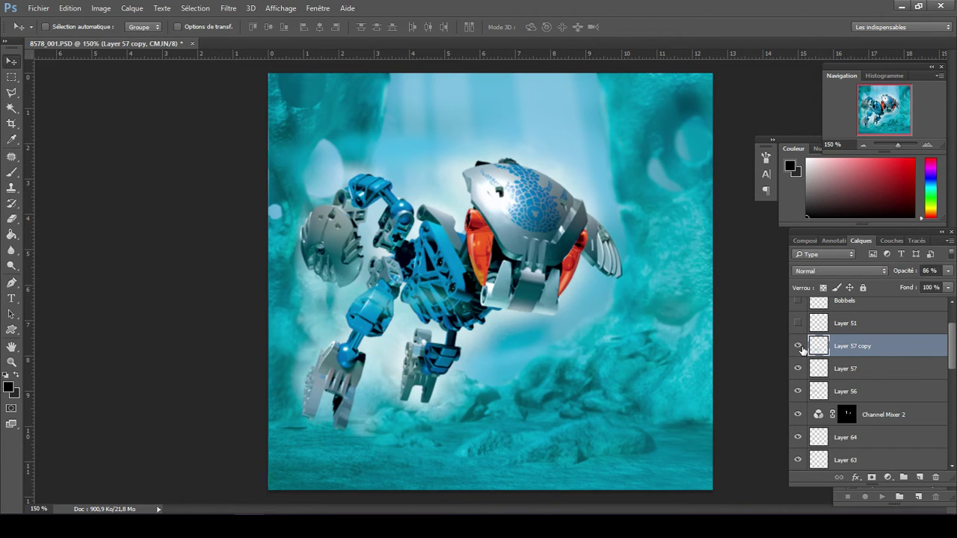
left_click(799, 347)
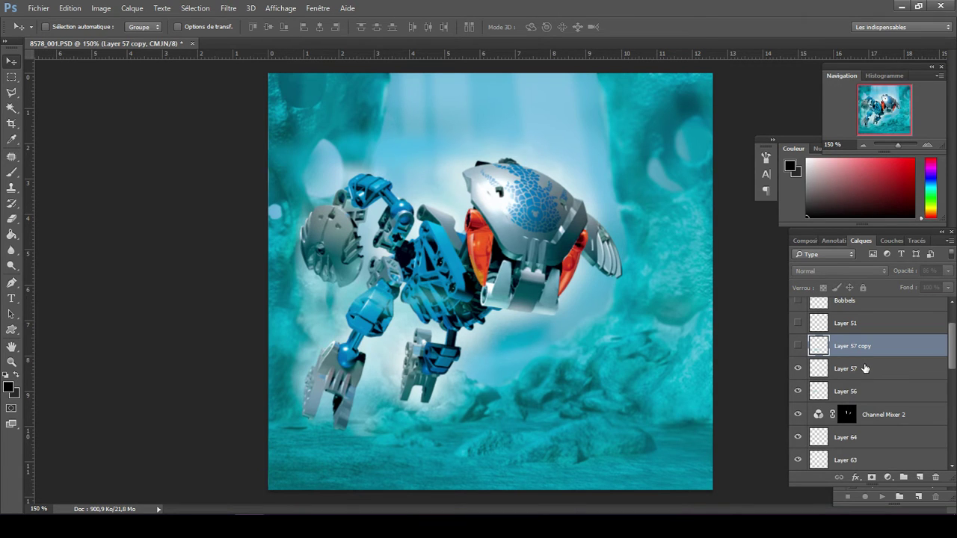
- Select and hide Layer 57, and do the same with Layer 56 directly below it
left_click(865, 368)
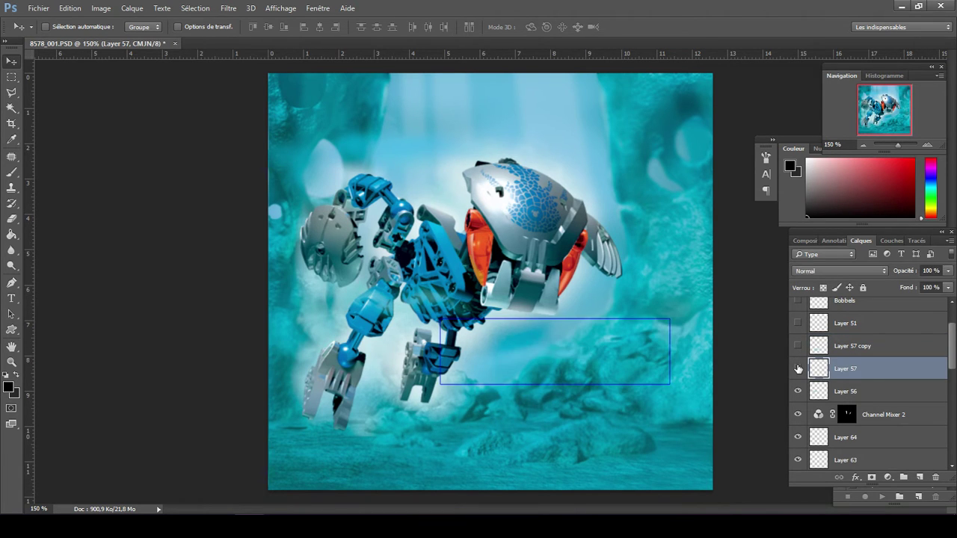
left_click(797, 369)
left_click_drag(952, 357, 953, 378)
left_click(857, 327)
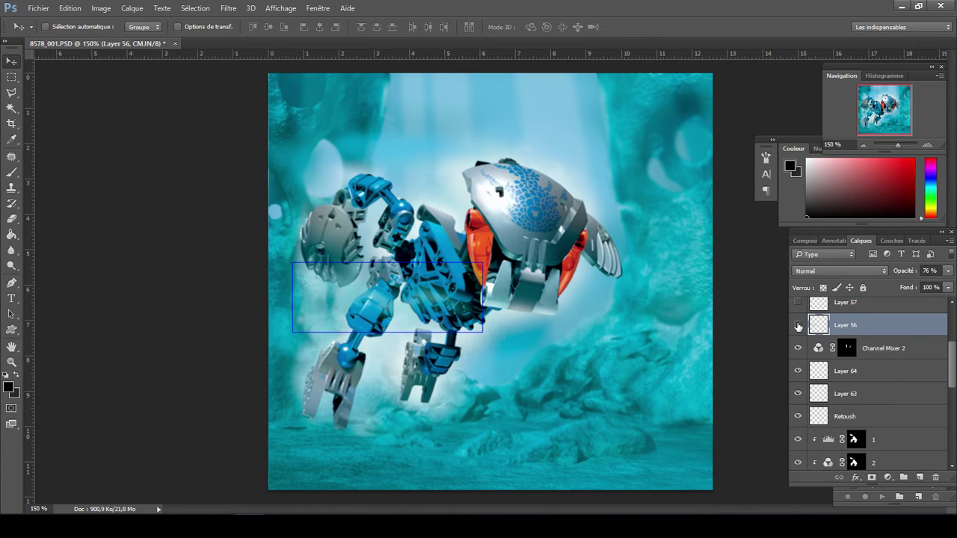
left_click(798, 327)
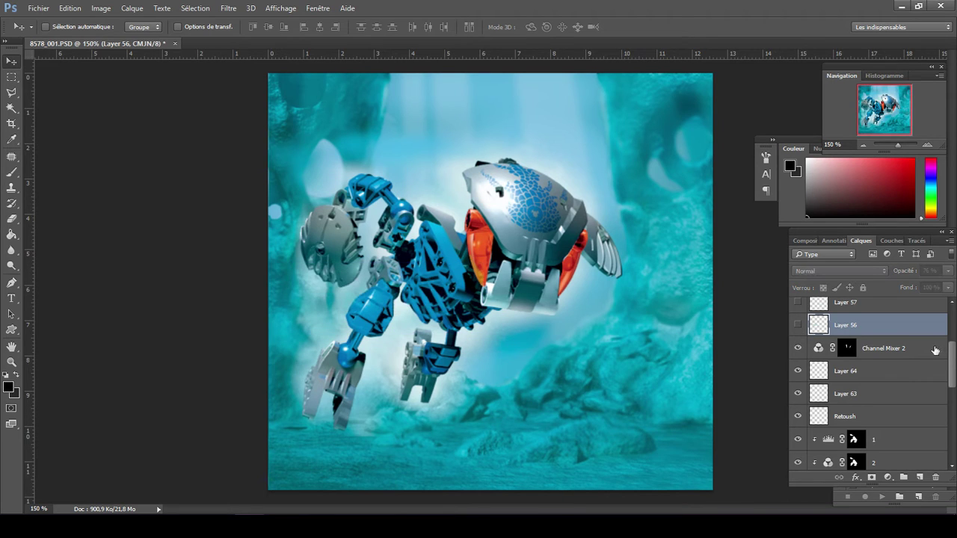
- Select the Channel Mixer 2 adjustment layer, compare the image with and without it, and leave it hidden
left_click_drag(953, 359, 954, 369)
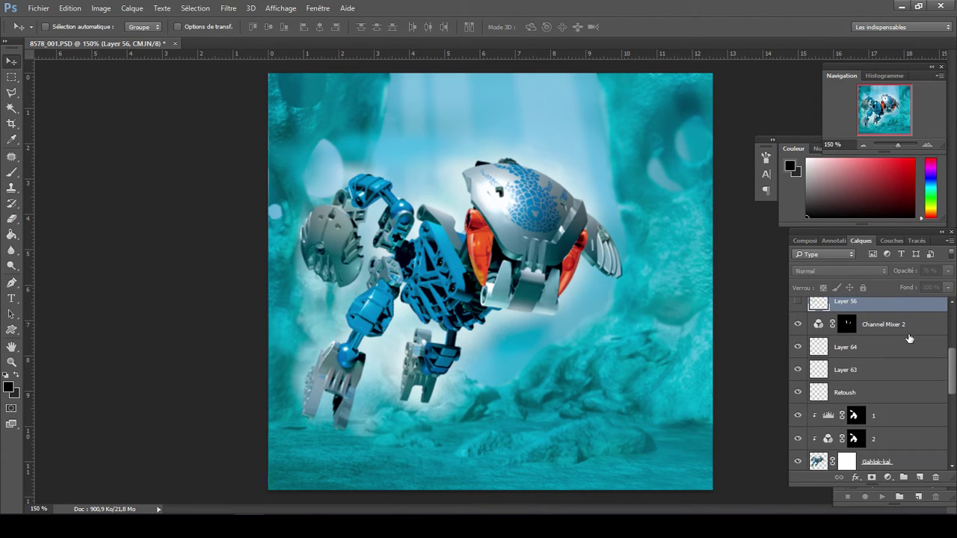
left_click(871, 331)
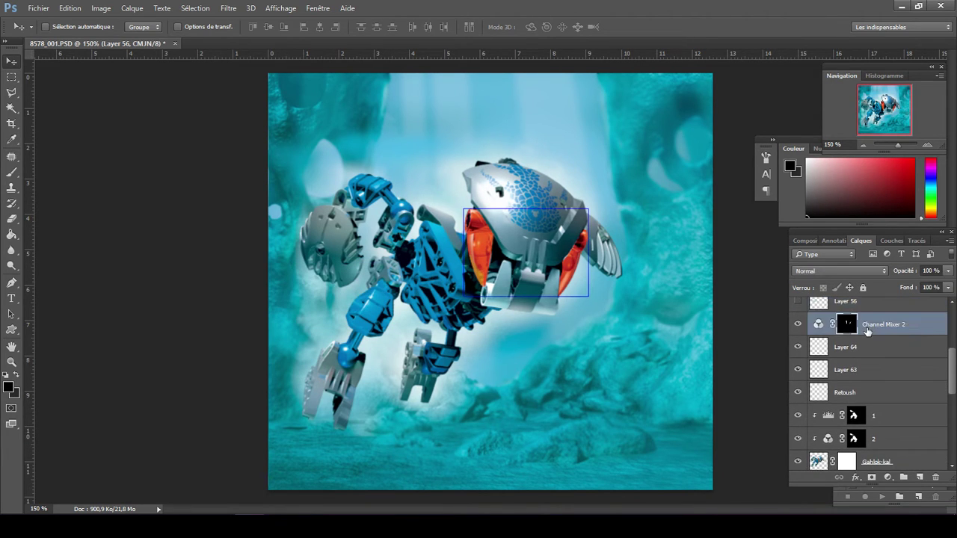
left_click(797, 325)
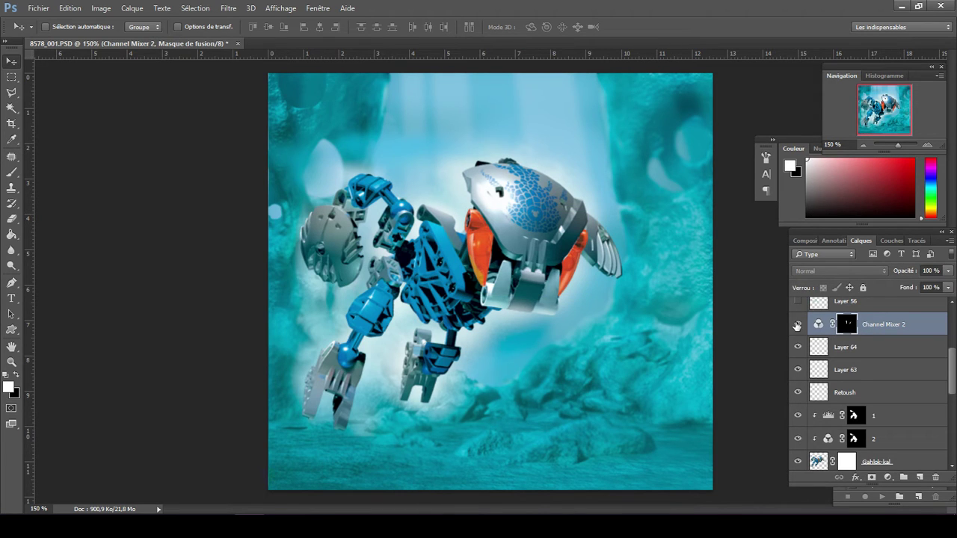
left_click(798, 325)
left_click(797, 325)
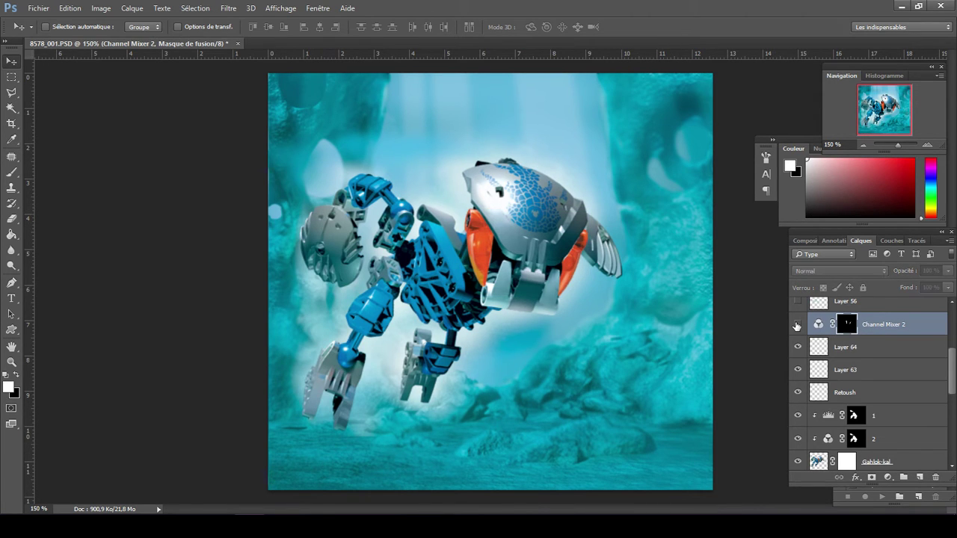
- Select Layer 64, compare the image with and without it, and leave it hidden
left_click(892, 348)
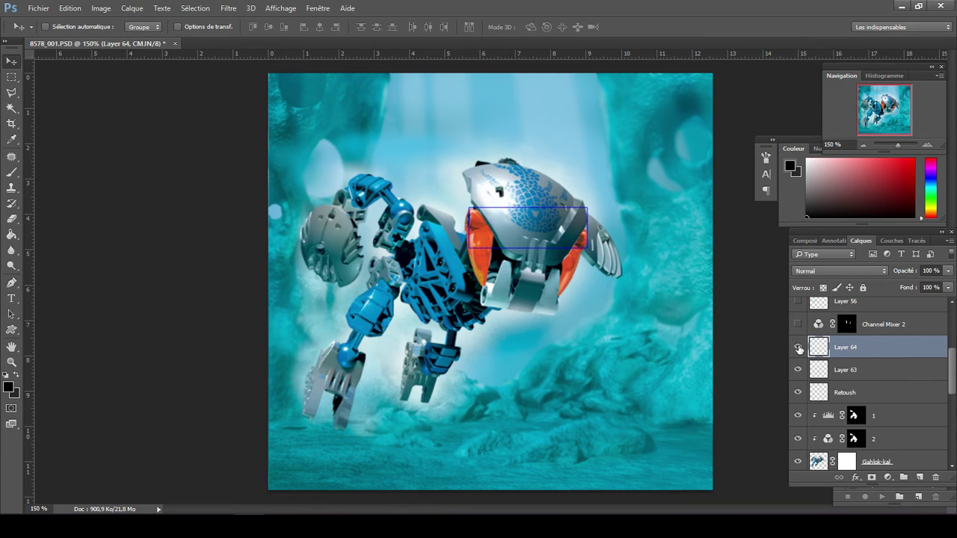
left_click(798, 348)
left_click(798, 348)
left_click(798, 348)
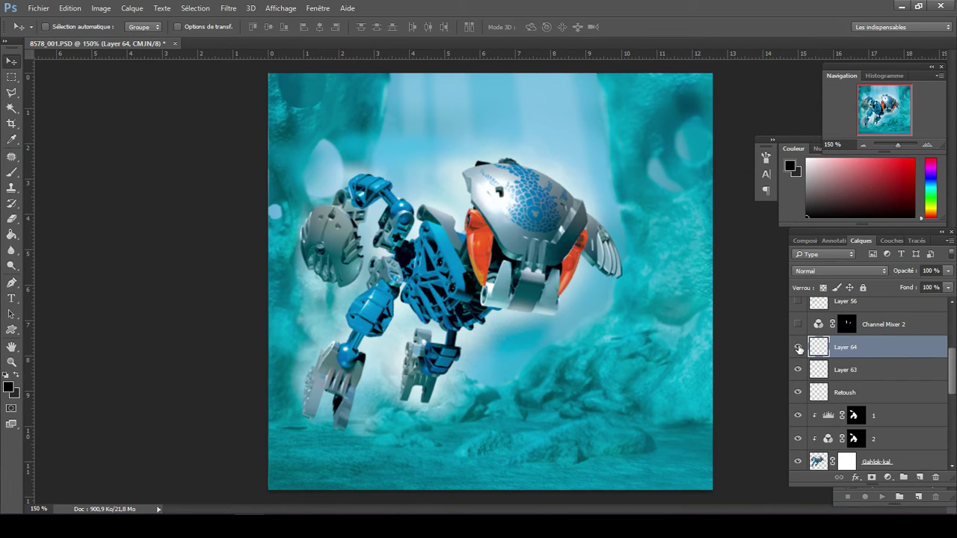
left_click(798, 348)
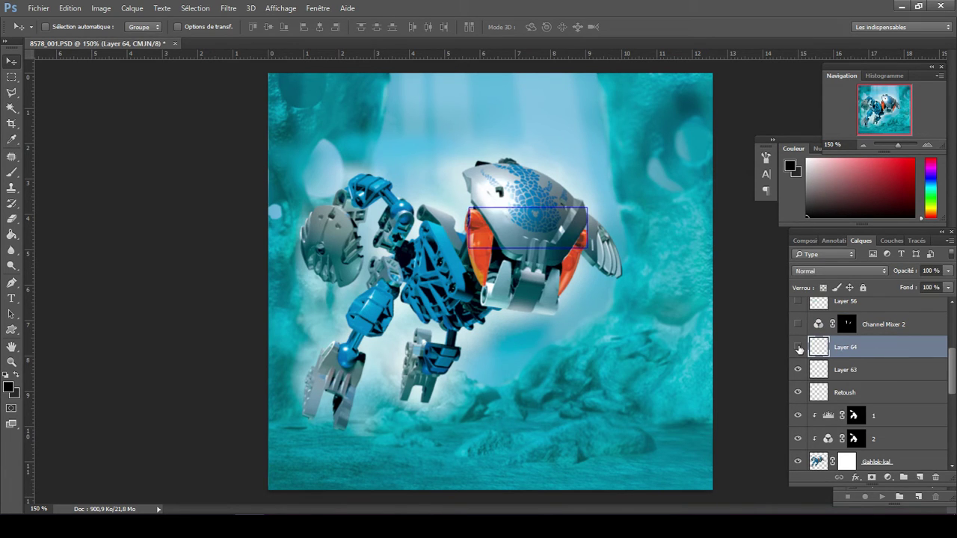
- Select and hide Layer 63, and do the same with the Retoush layer directly below it
left_click(906, 372)
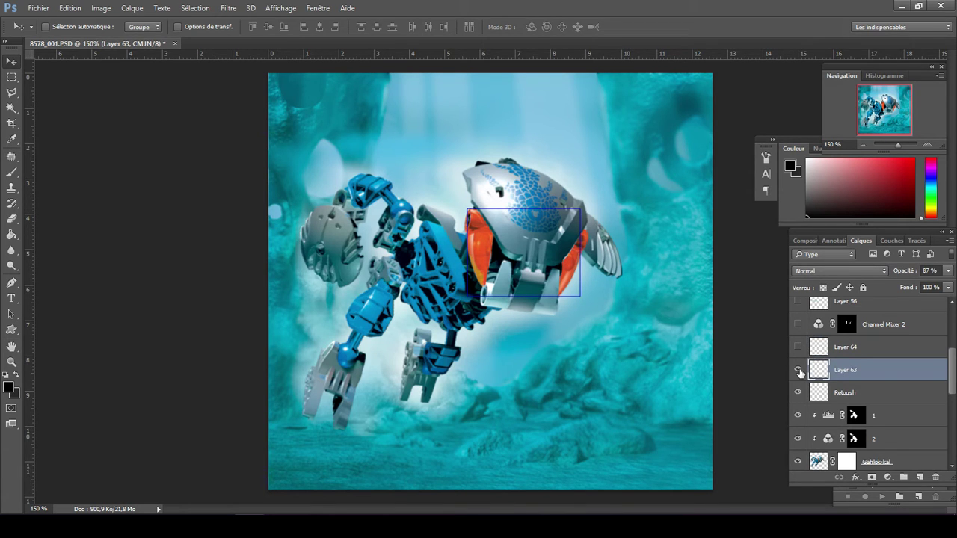
left_click(798, 371)
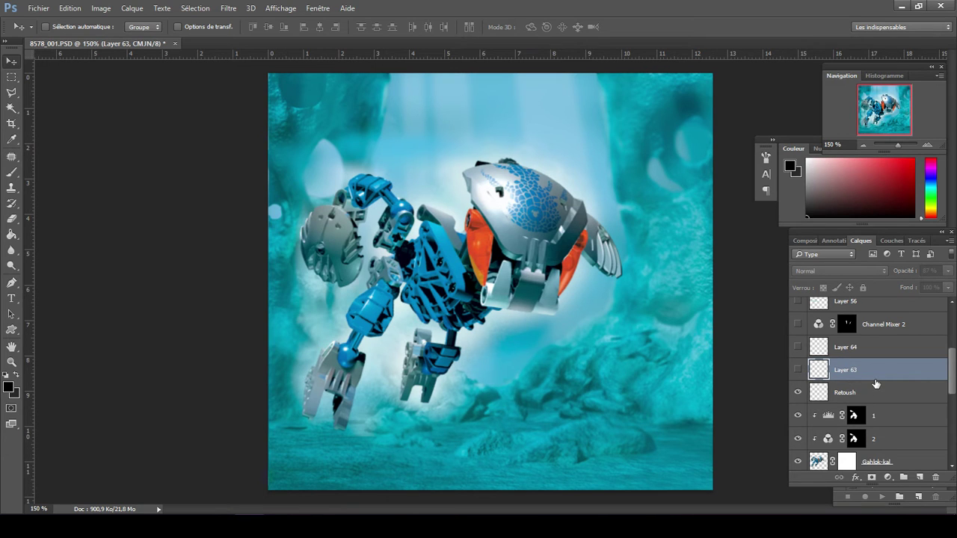
left_click(893, 396)
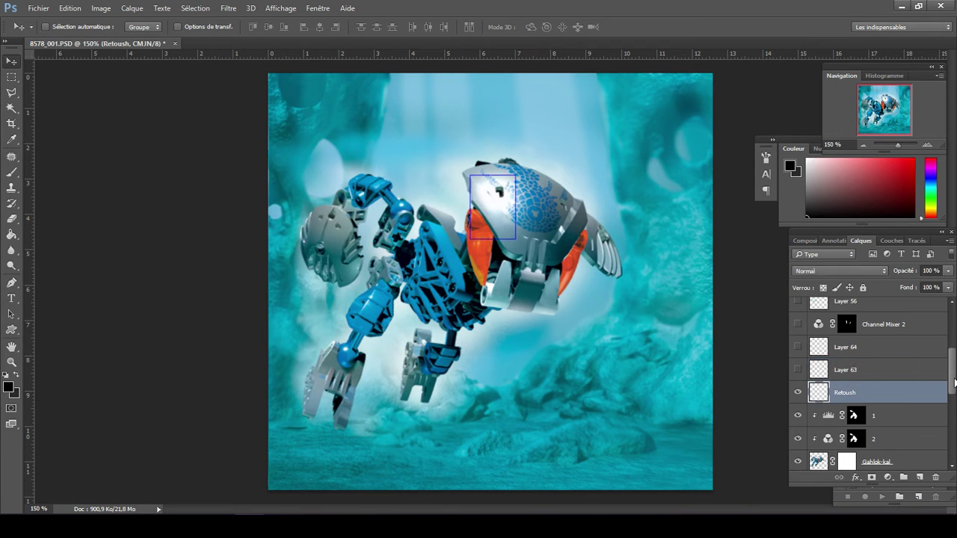
scroll(954, 382, "down", 3)
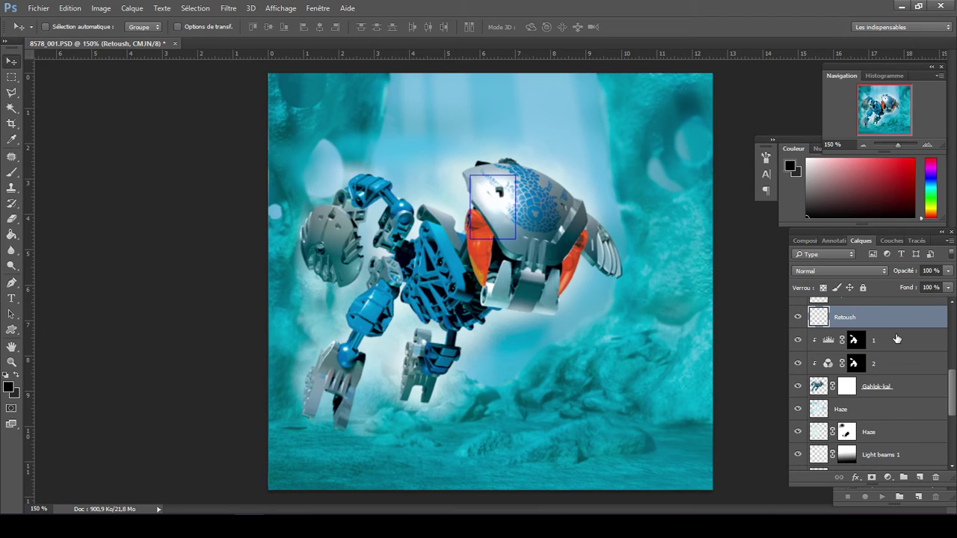
left_click(797, 319)
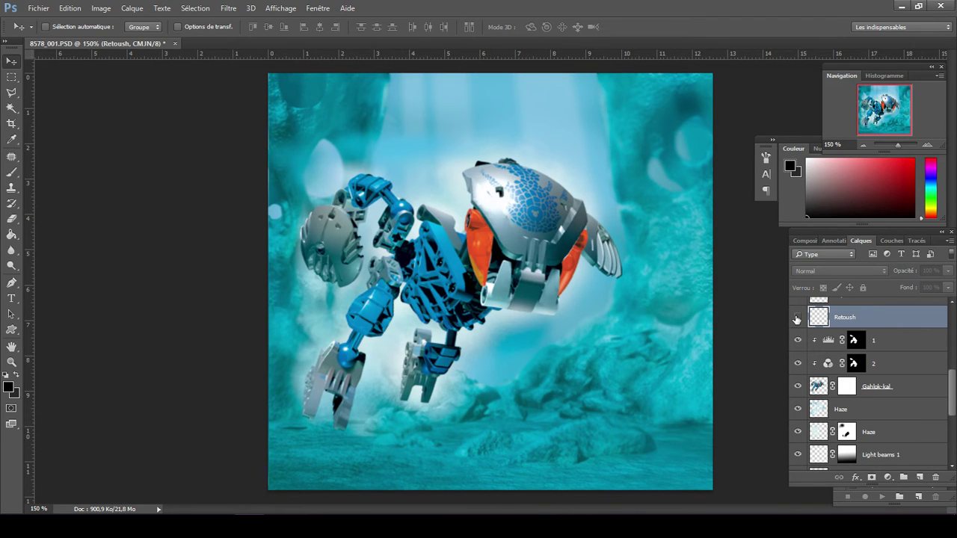
- Select and hide adjustment layer 1, compare the image with and without adjustment layer 2, and leave both hidden
left_click(874, 342)
left_click(797, 341)
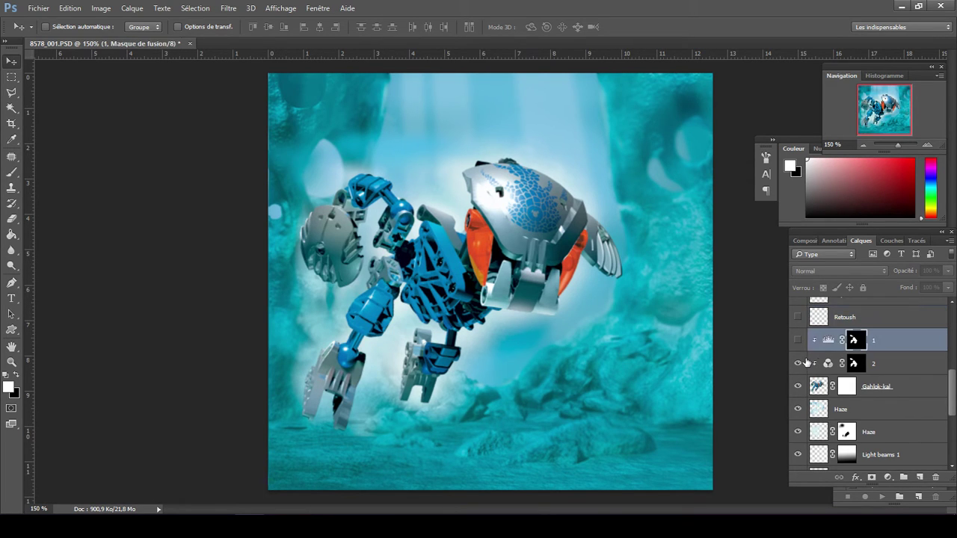
left_click(853, 363)
left_click(797, 364)
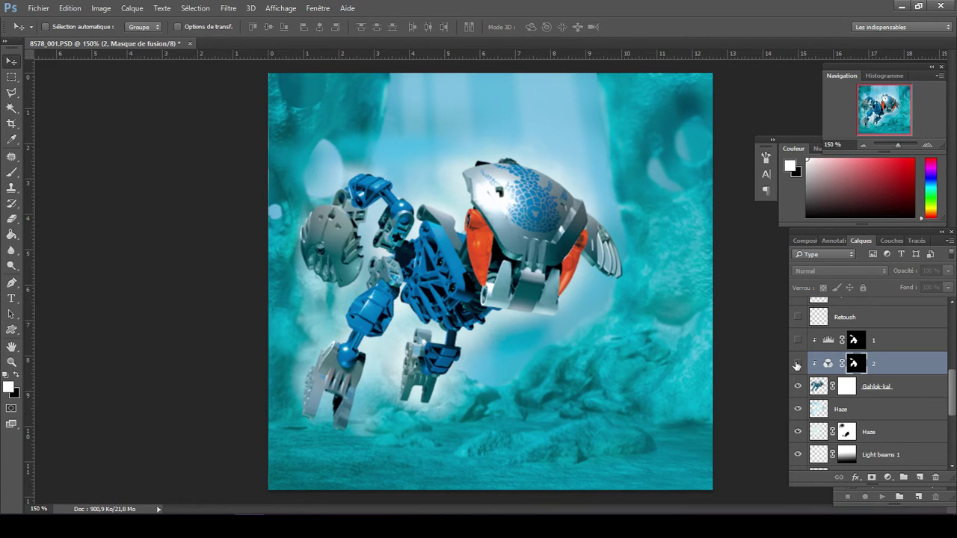
left_click(798, 364)
left_click(797, 364)
- Select the Gahlok-kal layer and compare the image with and without it, leaving it visible
left_click_drag(955, 378, 955, 396)
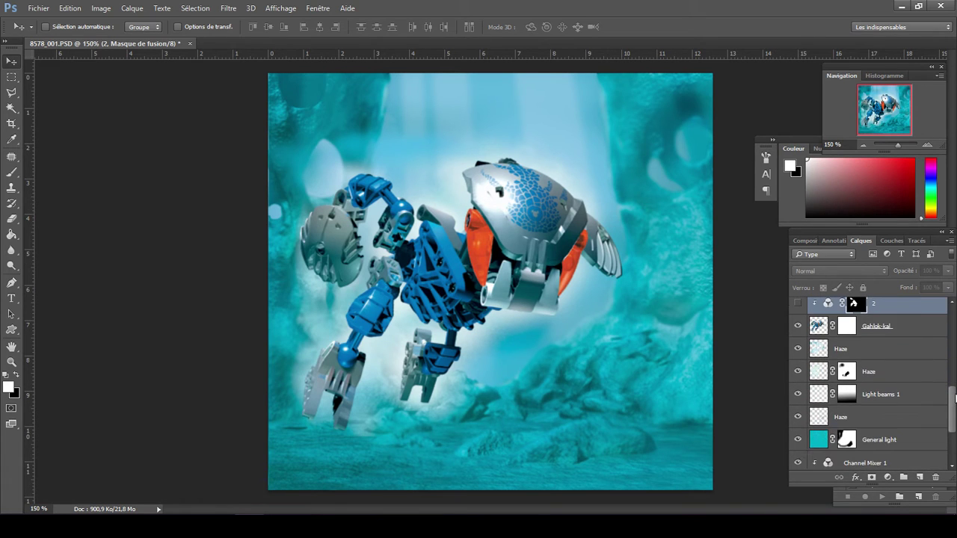
left_click(908, 331)
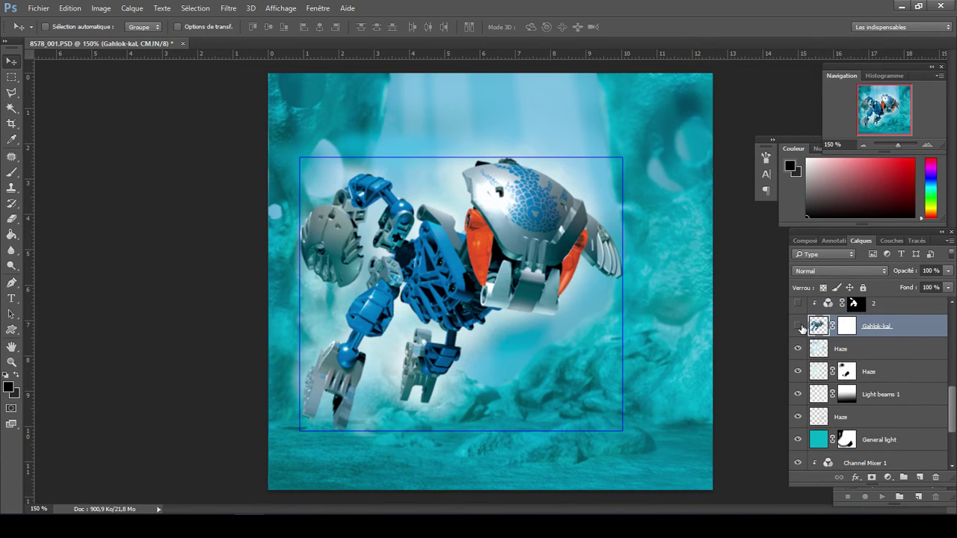
left_click(799, 327)
left_click(798, 326)
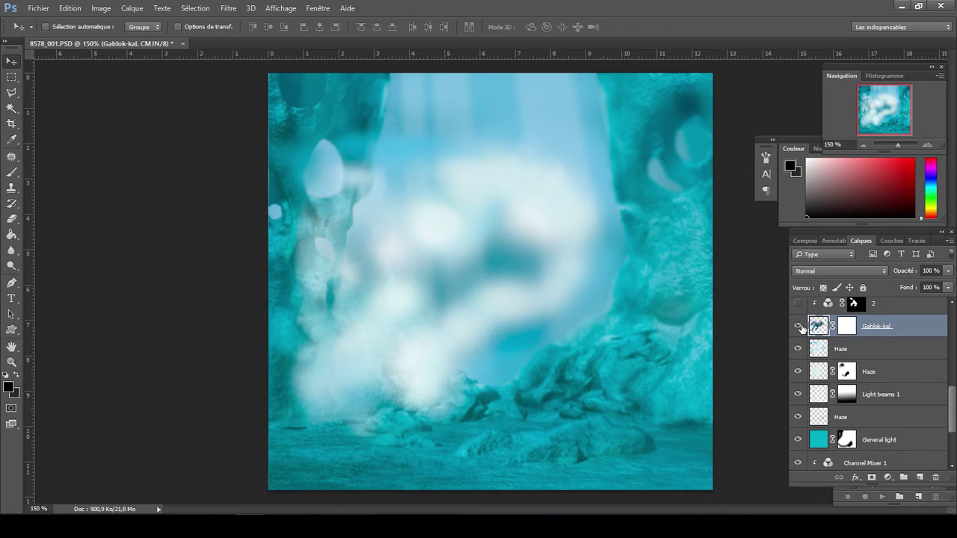
left_click(799, 327)
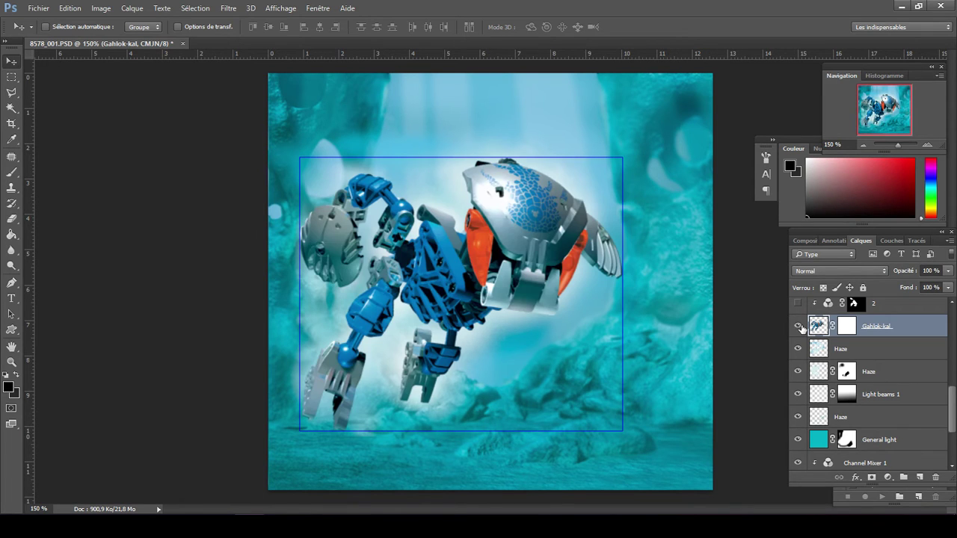
- Disable the Gahlok-kal layer's mask to check its effect, and enable it again
right_click(847, 326)
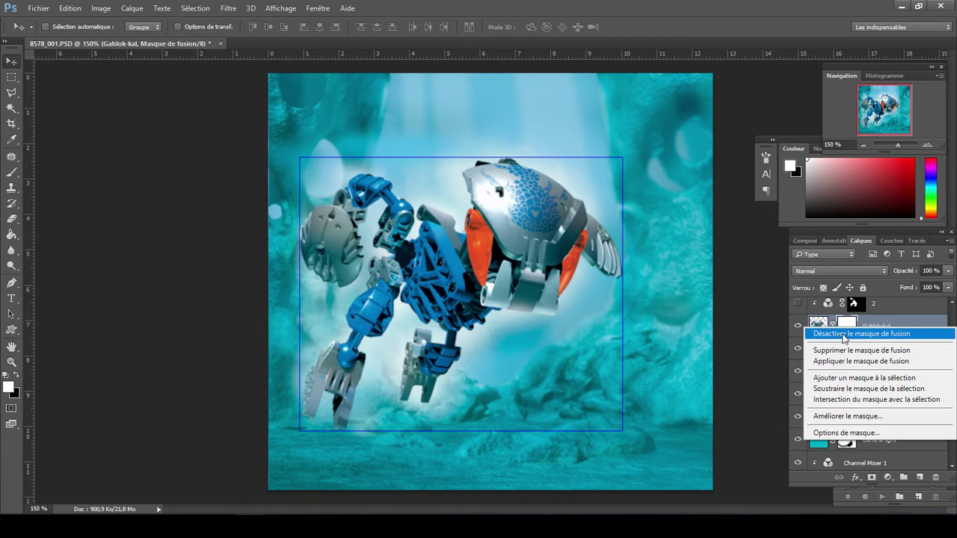
left_click(846, 334)
right_click(853, 329)
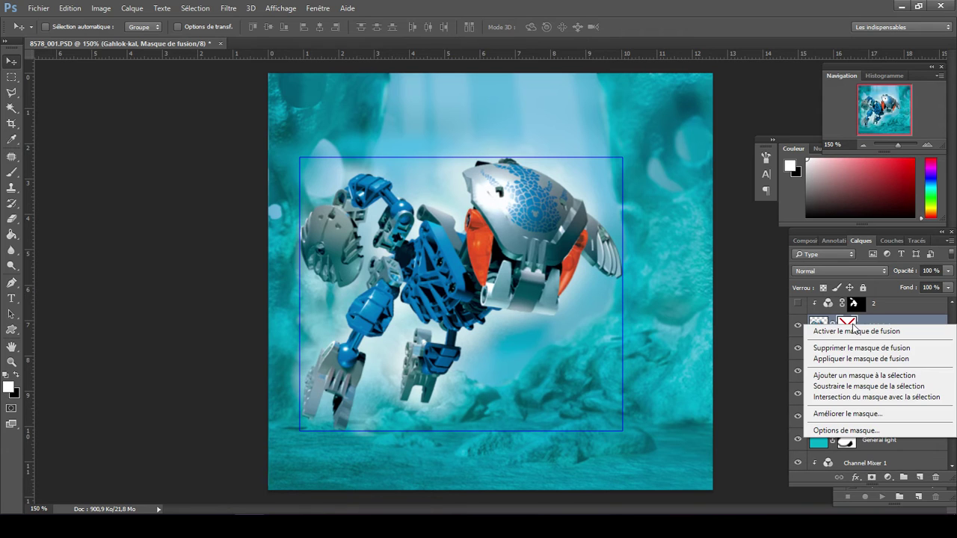
left_click(851, 332)
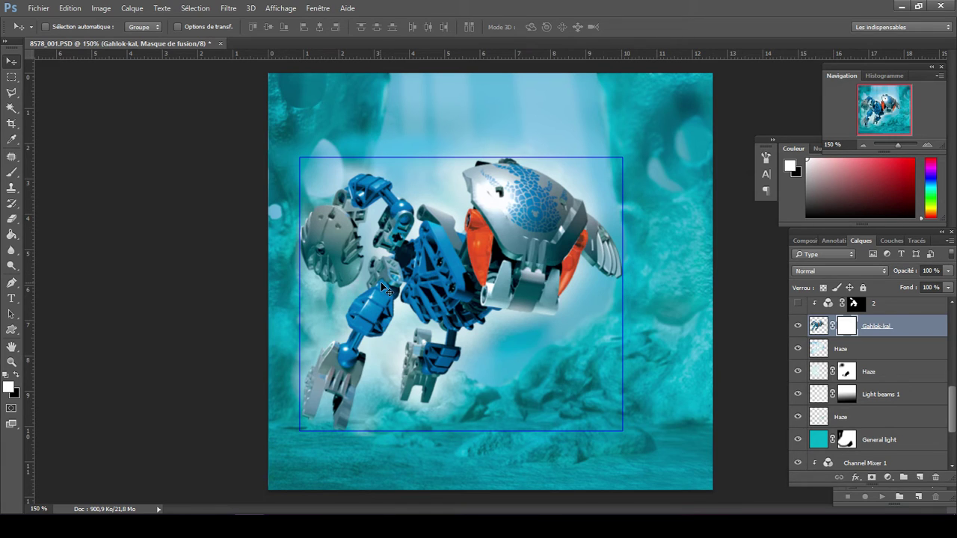
- Hide the Gahlok-kal layer and the two Haze layers directly below it
left_click(798, 326)
left_click(880, 347)
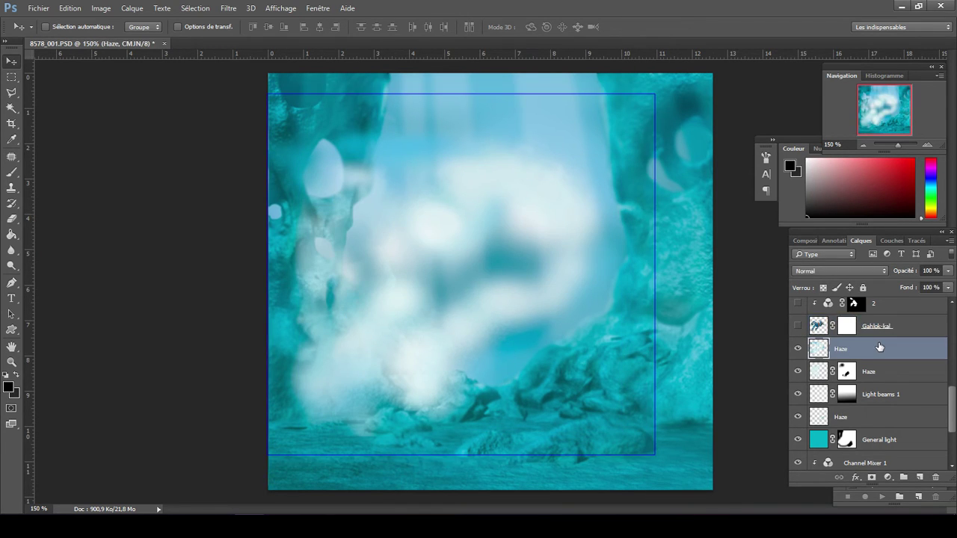
left_click(798, 348)
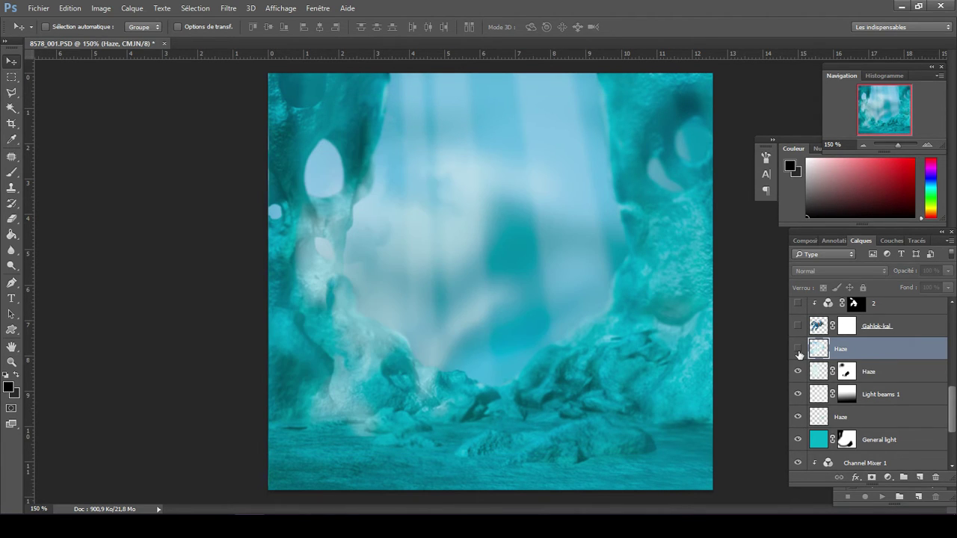
left_click(871, 381)
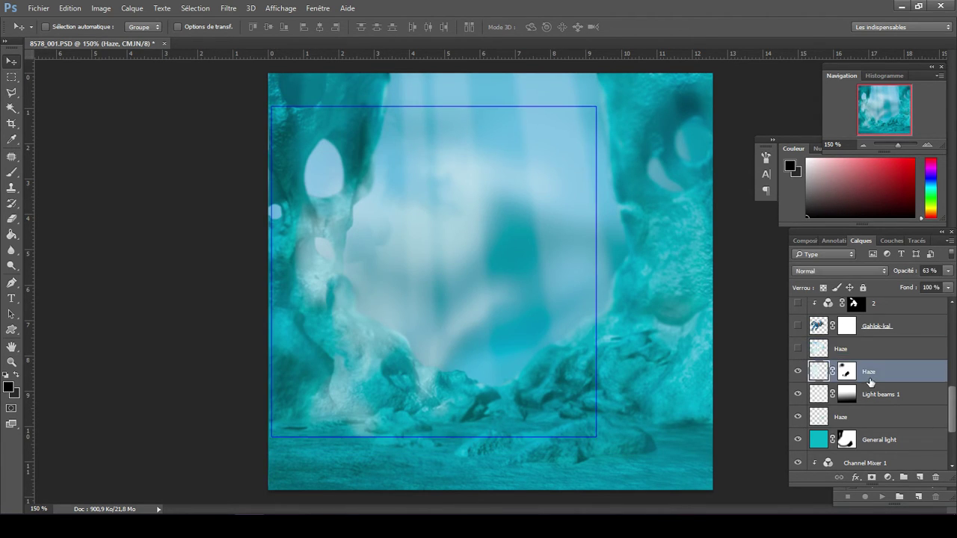
left_click(797, 372)
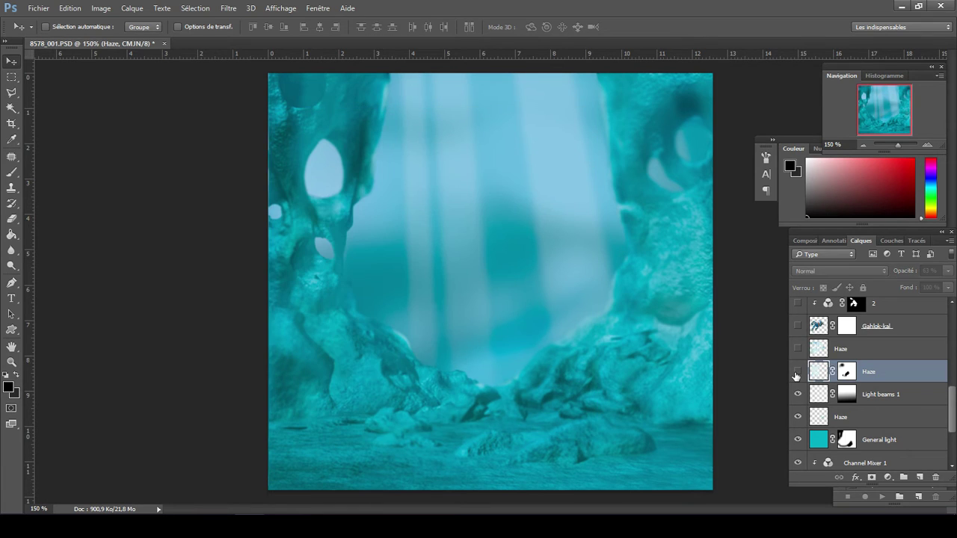
- Compare the Light beams 1 layer shown and hidden and with its mask disabled, re-enable the mask, and leave the layer hidden
left_click(867, 395)
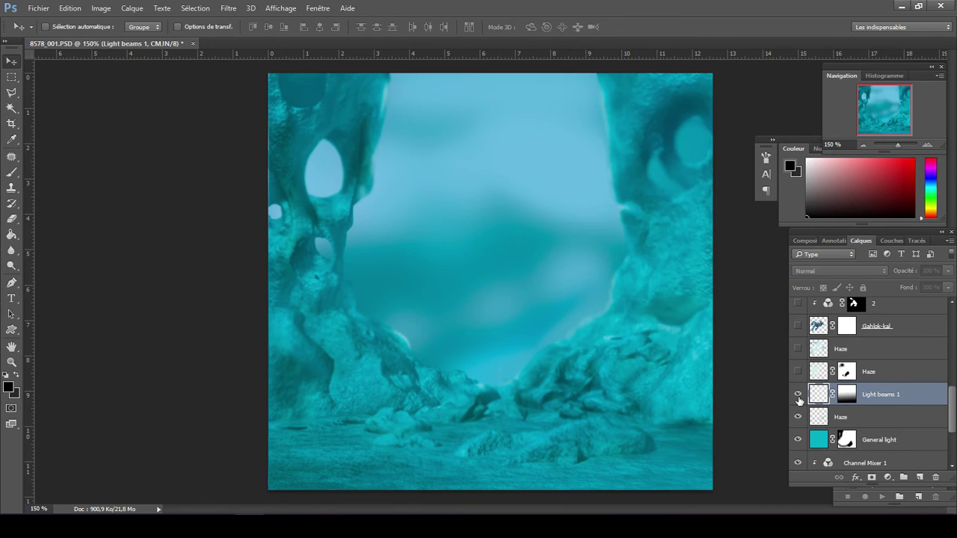
left_click(798, 396)
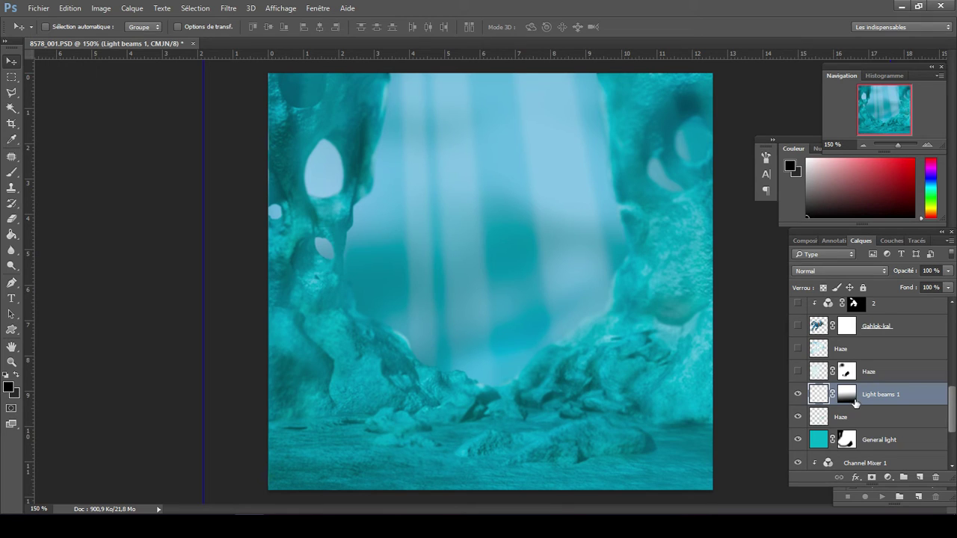
right_click(847, 397)
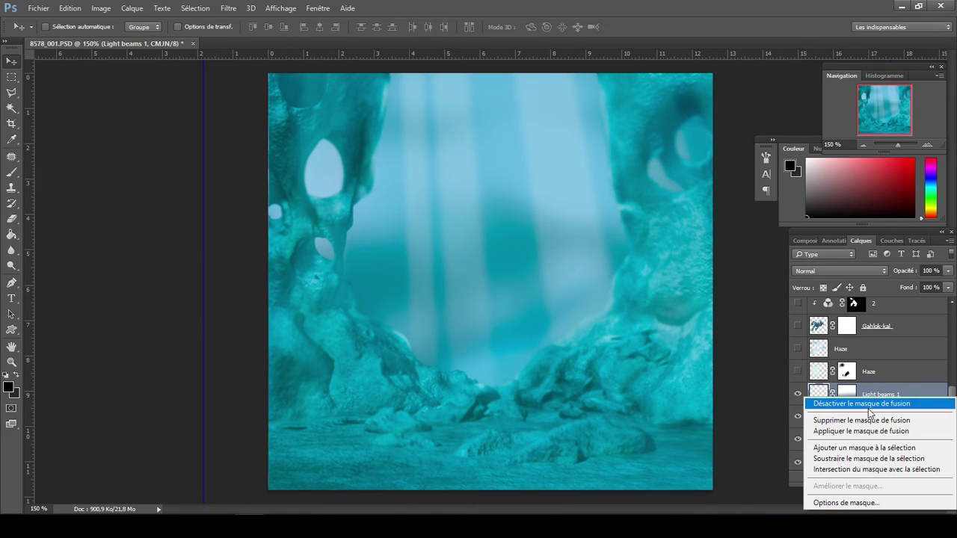
left_click(861, 404)
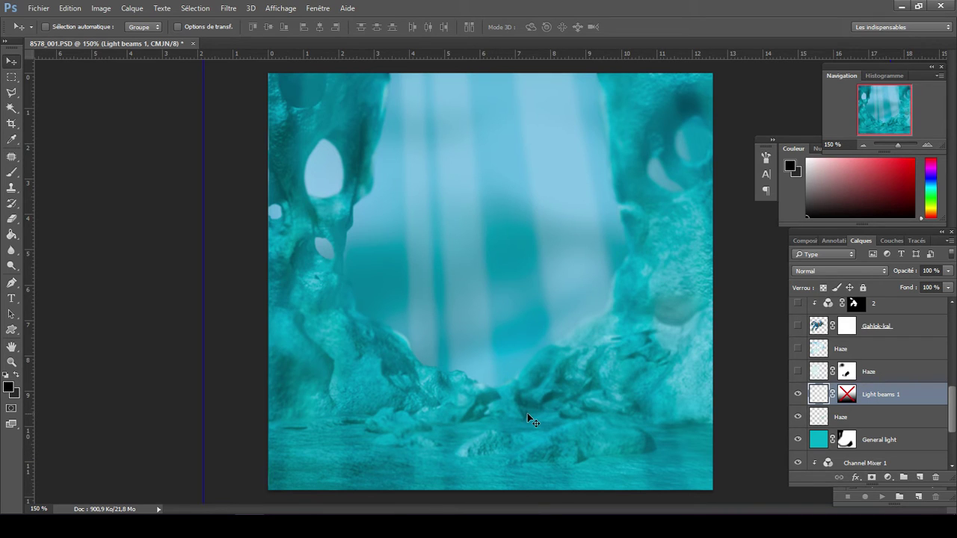
right_click(847, 394)
left_click(836, 403)
left_click(798, 394)
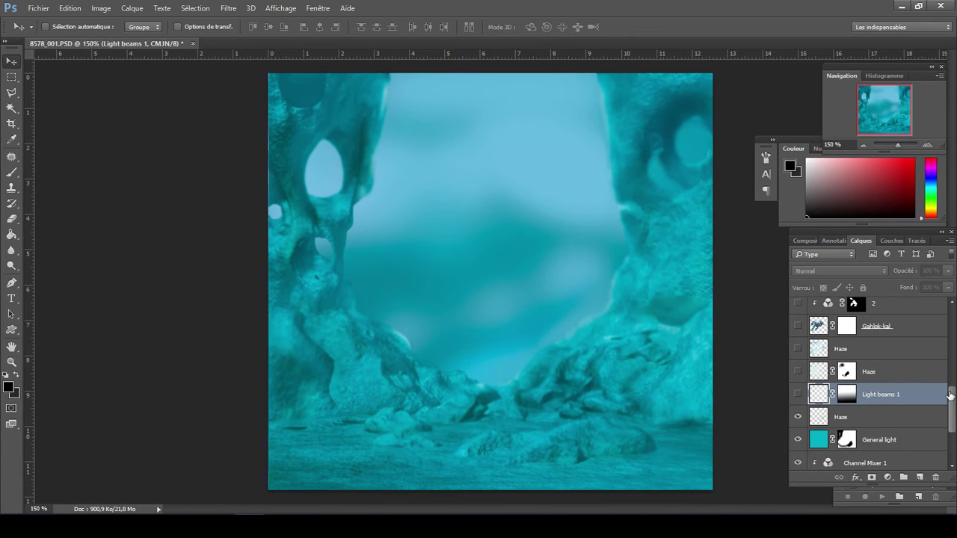
- Select and hide the unmasked Haze layer directly below Light beams 1
left_click_drag(952, 405, 953, 424)
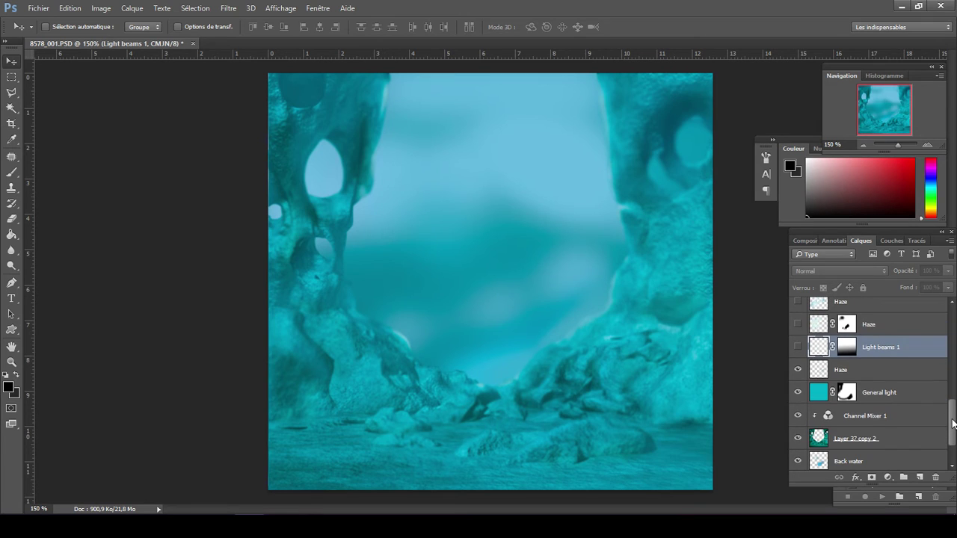
left_click(878, 371)
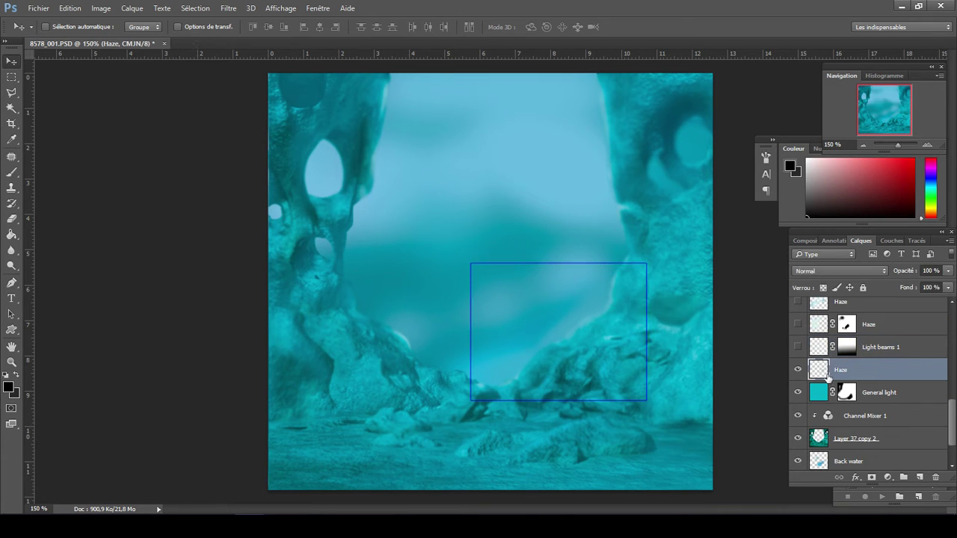
left_click(798, 370)
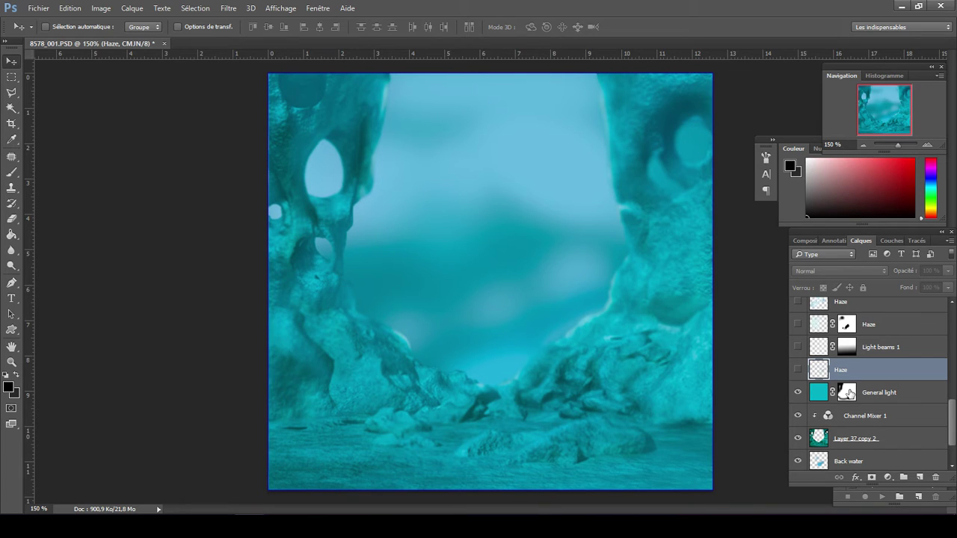
- Select and hide the upper General light layer, and compare the image with and without the Channel Mixer 1 adjustment below it
left_click(848, 393)
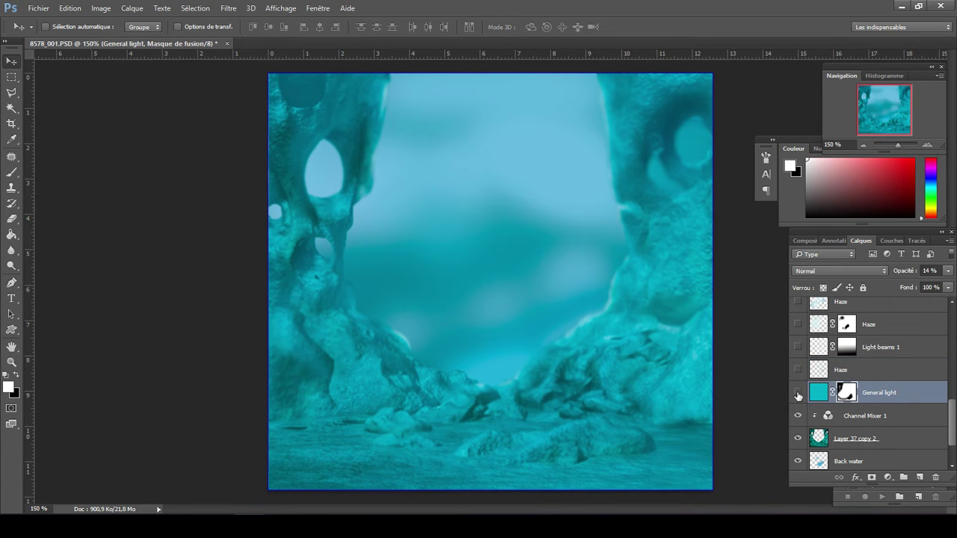
left_click(797, 395)
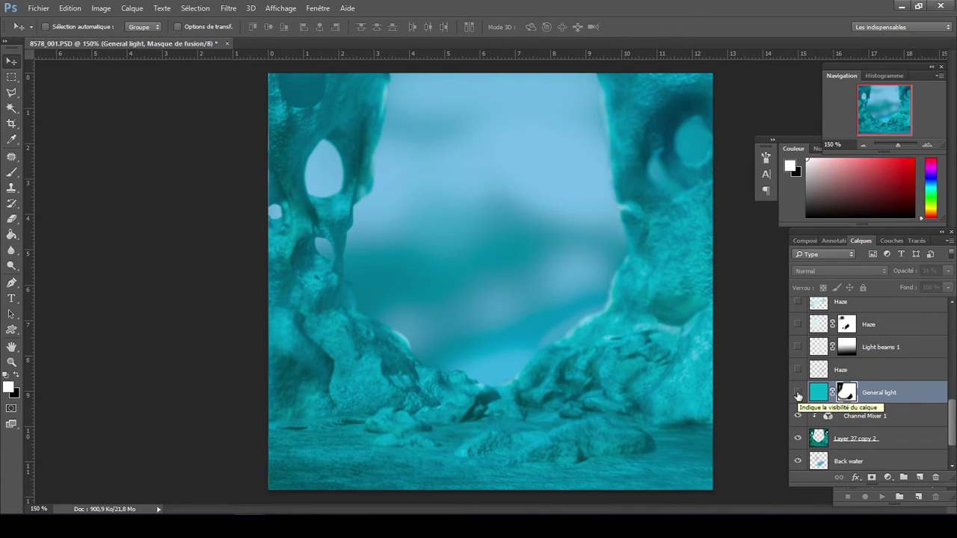
left_click(871, 417)
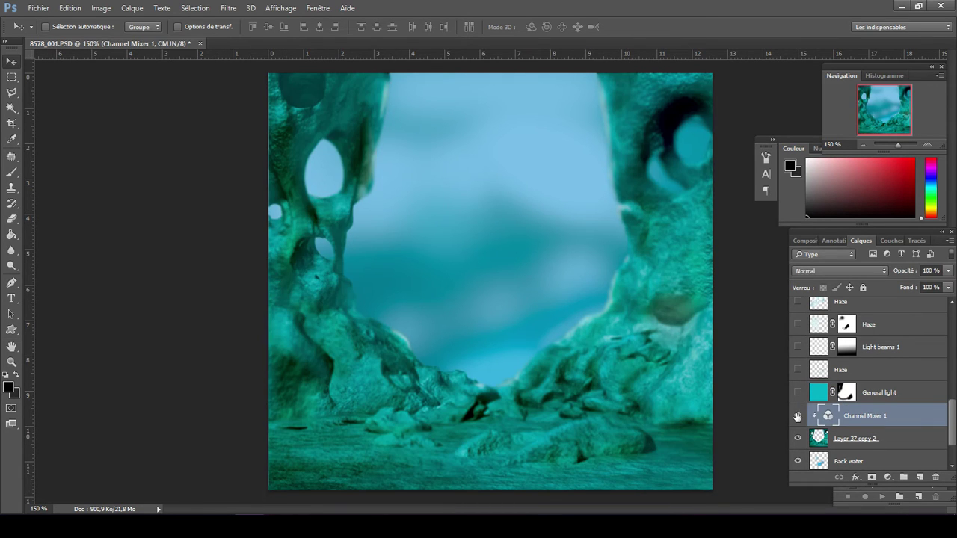
scroll(882, 440, "down", 2)
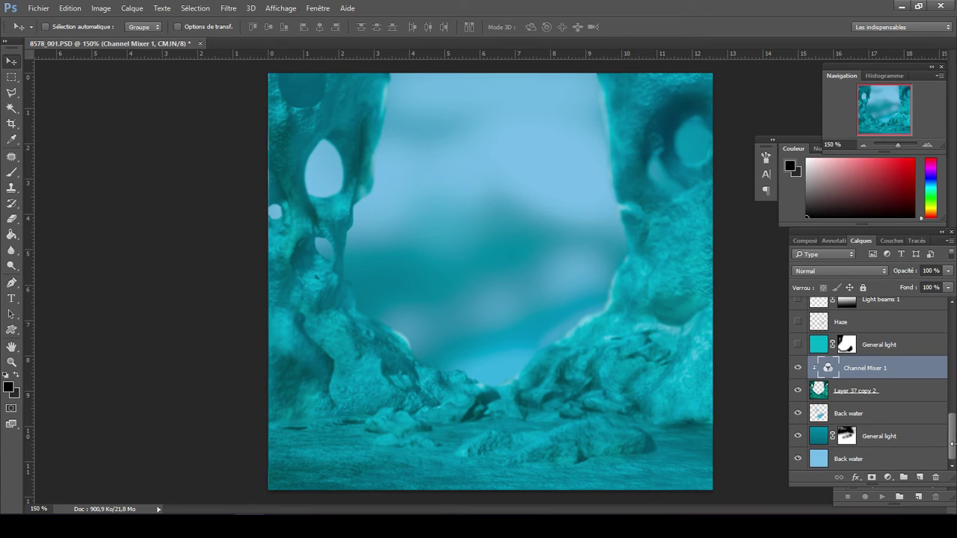
- Show and select the upper General light layer, preview it at 100% opacity, and set its opacity back to 14%
left_click(797, 346)
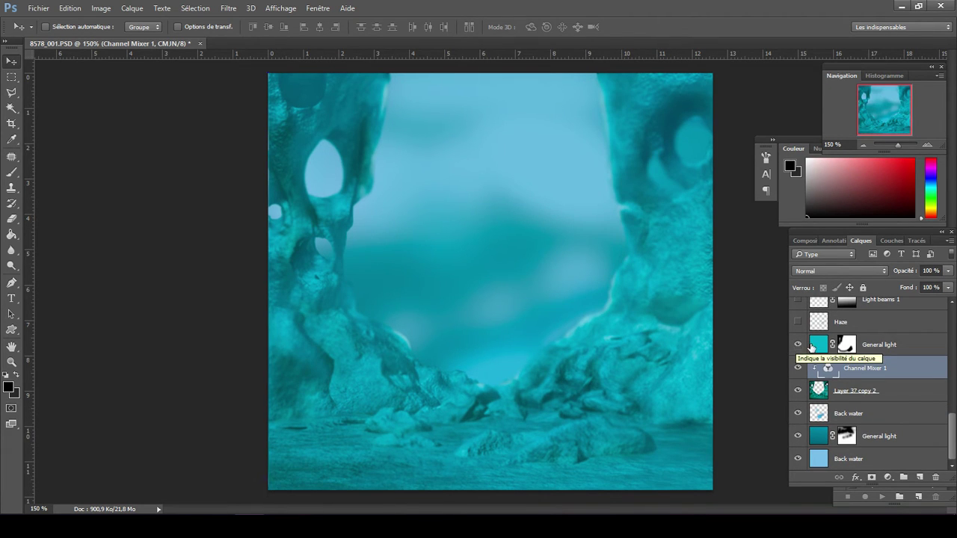
left_click(823, 347)
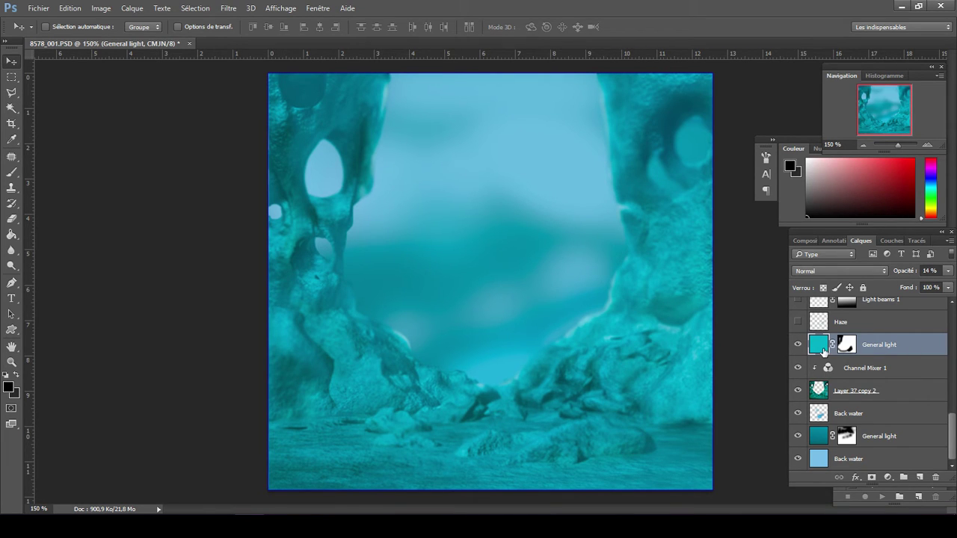
left_click(930, 271)
type("100")
key("Return")
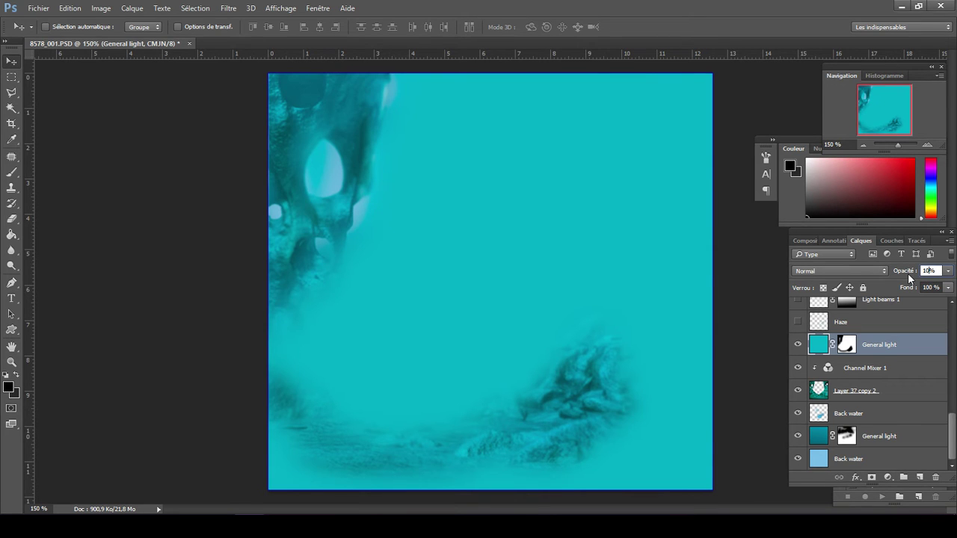
key("BackSpace")
type("14")
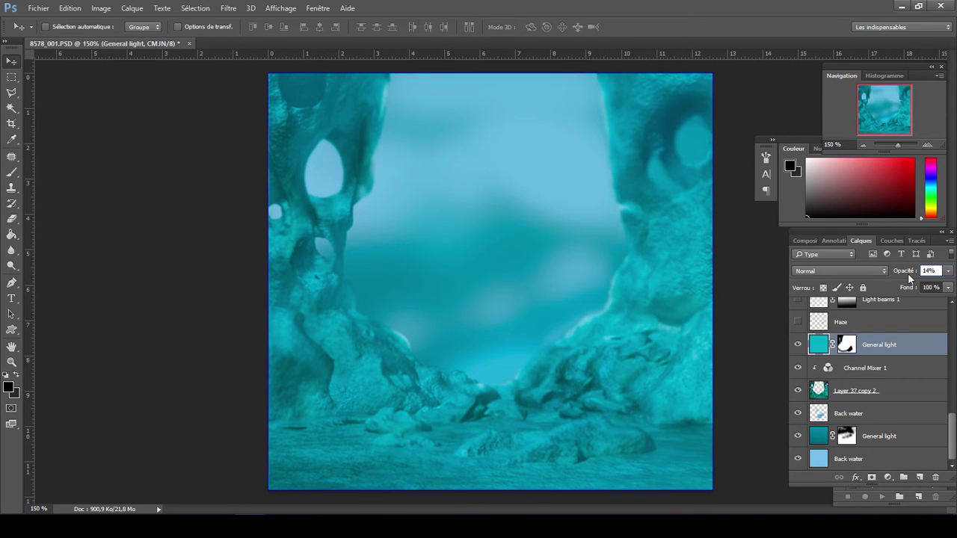
- Disable the upper General light layer's mask, preview the layer at 100% opacity, restore 14%, and re-enable the mask
right_click(847, 345)
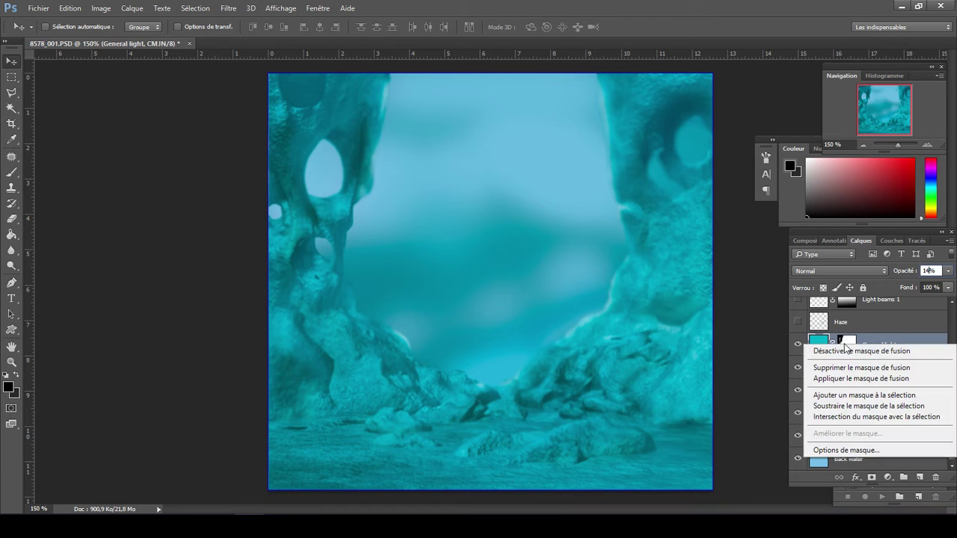
left_click(851, 351)
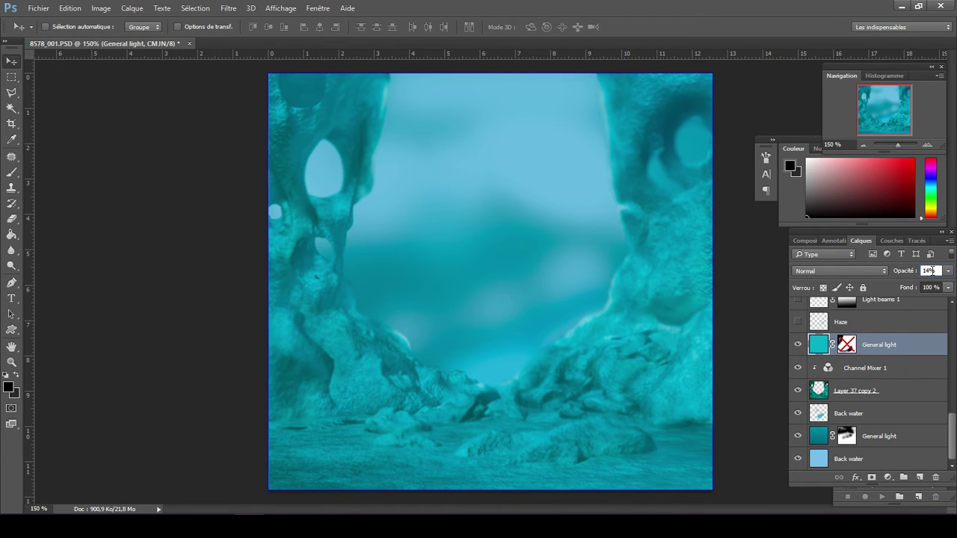
type("10")
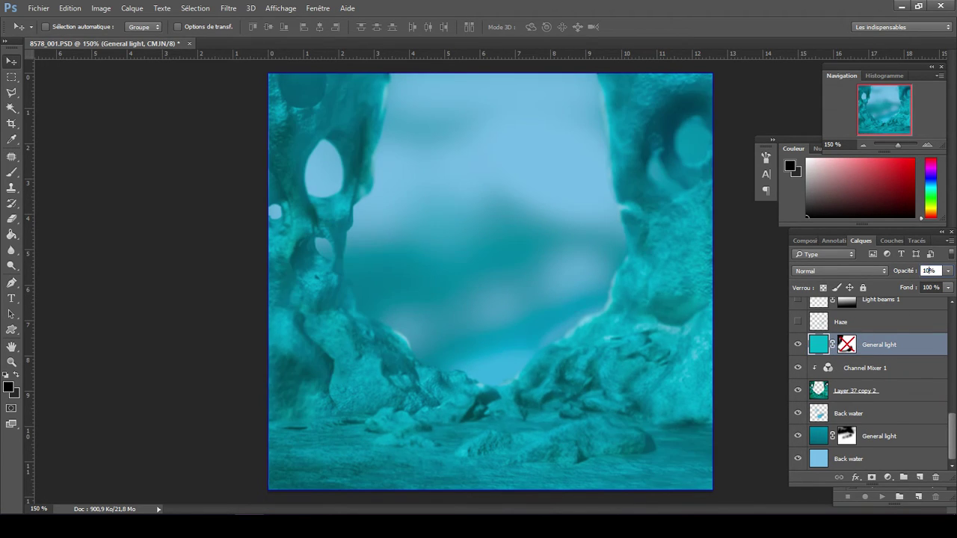
type("0")
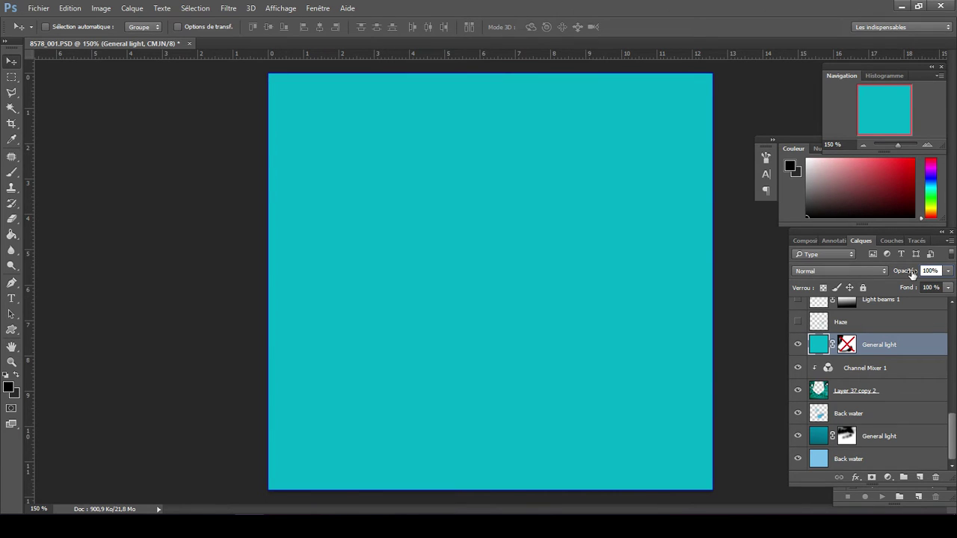
left_click(938, 271)
key("BackSpace")
type("14")
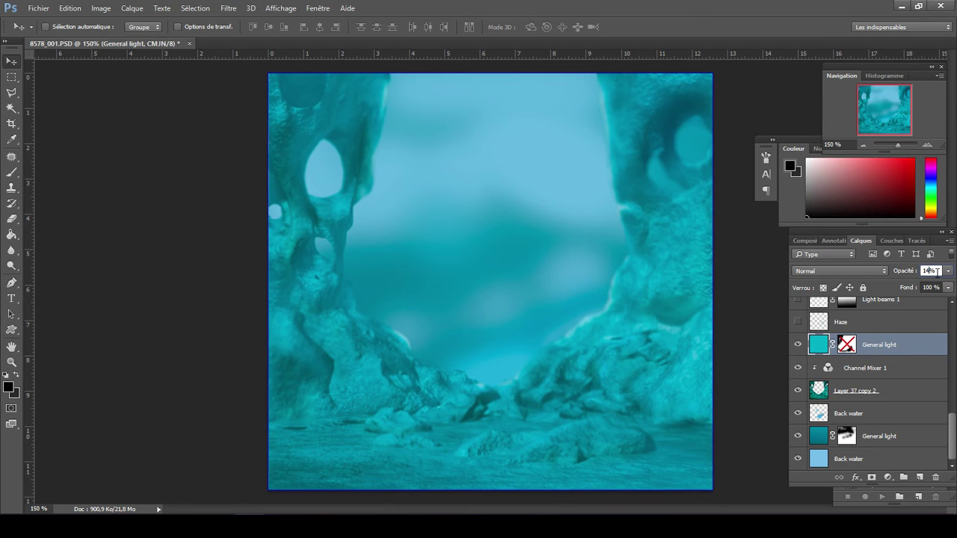
left_click(847, 345, "shift")
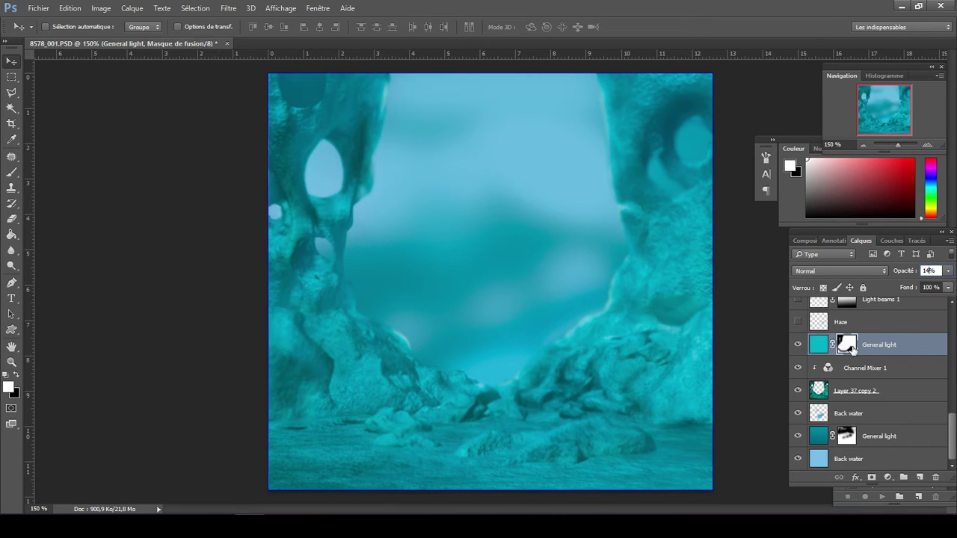
- Hide the upper General light layer, and select and hide the Channel Mixer 1 adjustment below it
key("x")
left_click(798, 345)
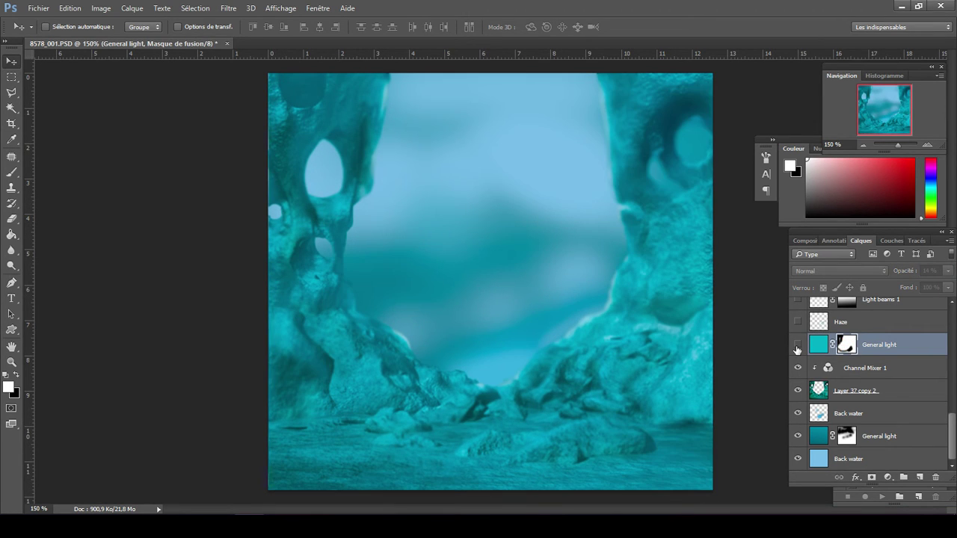
left_click(865, 369)
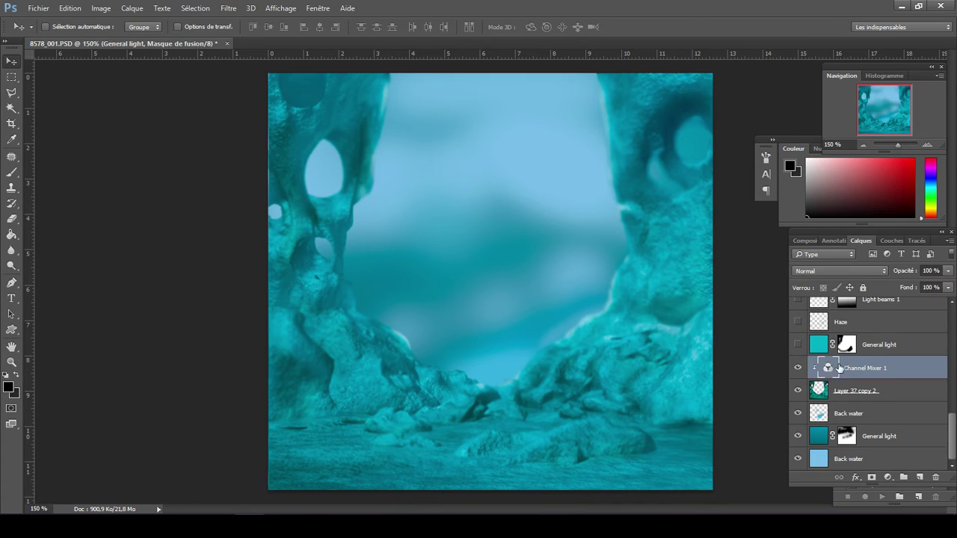
left_click(798, 368)
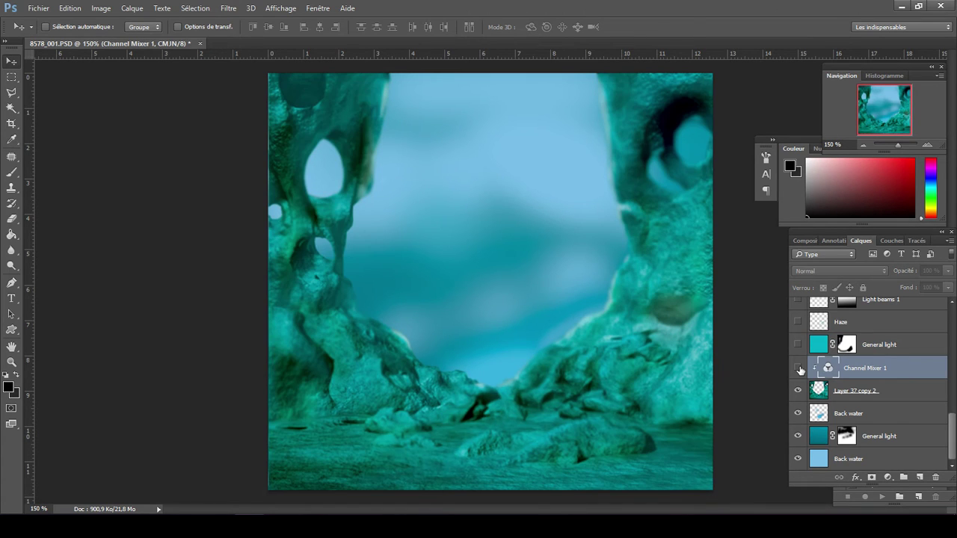
- Select Layer 37 copy 2, try moving its rock scenery slightly, undo the move, and hide the layer
left_click(885, 393)
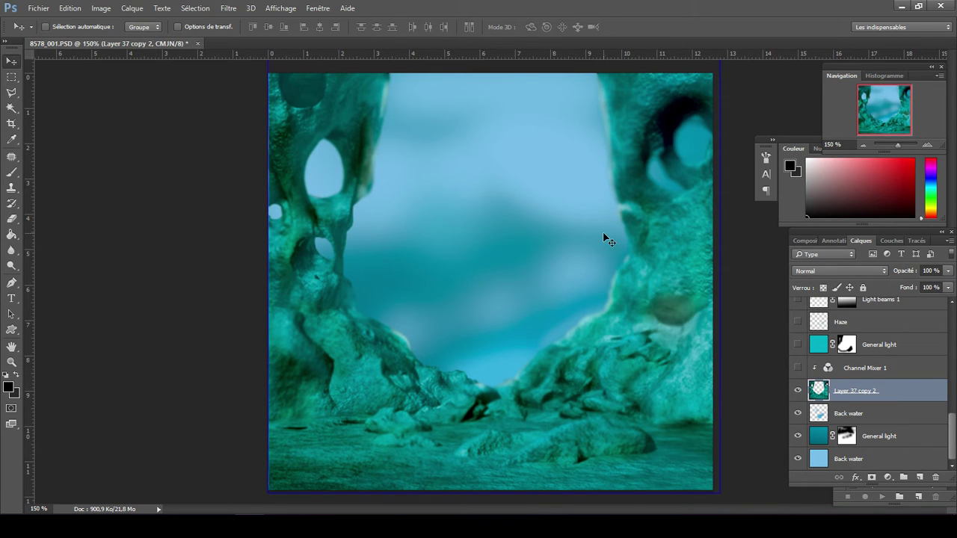
left_click_drag(603, 242, 601, 261)
key("ctrl+z")
left_click(798, 390)
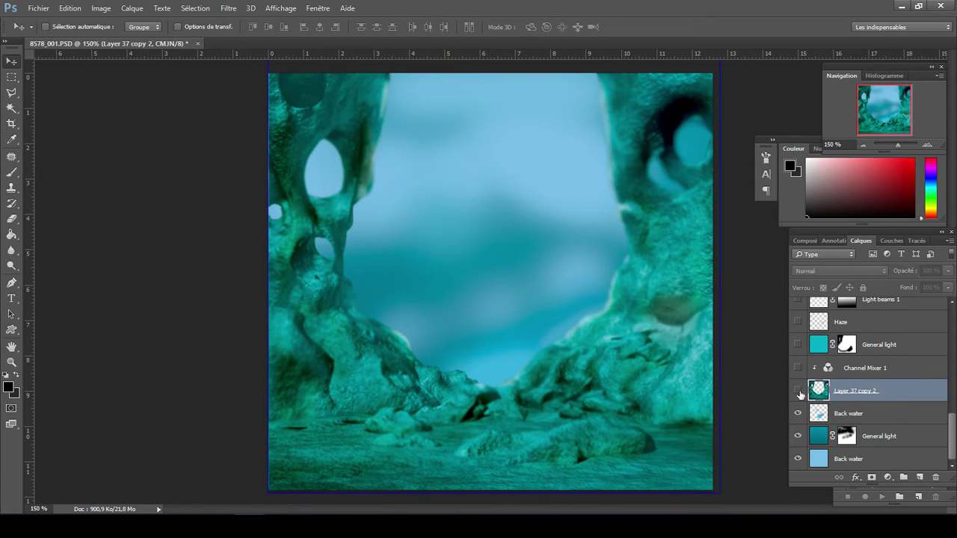
- Compare the image with and without the upper Back water layer, and hide that layer and the lower General light layer
left_click(856, 412)
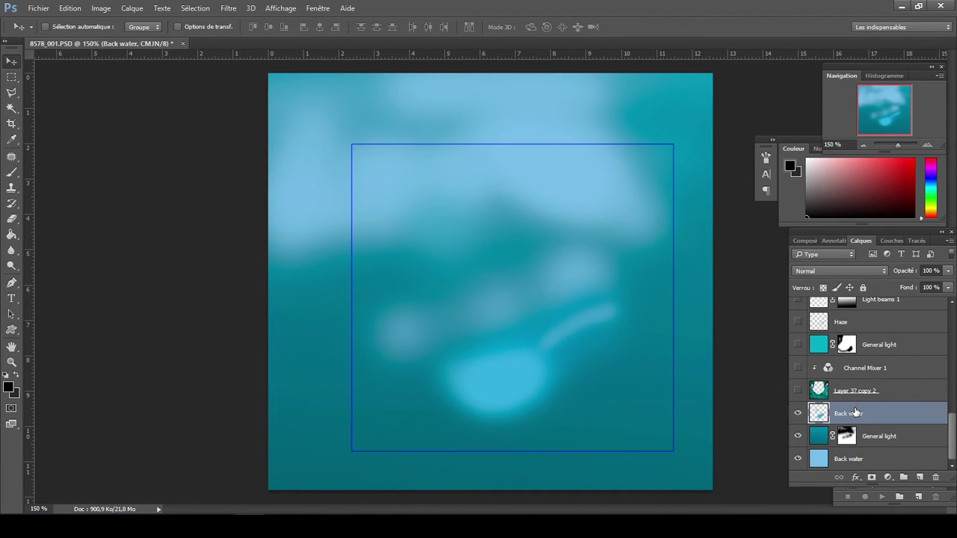
left_click(798, 414)
left_click(798, 413)
left_click(798, 413)
left_click(797, 413)
left_click(797, 415)
left_click(798, 437)
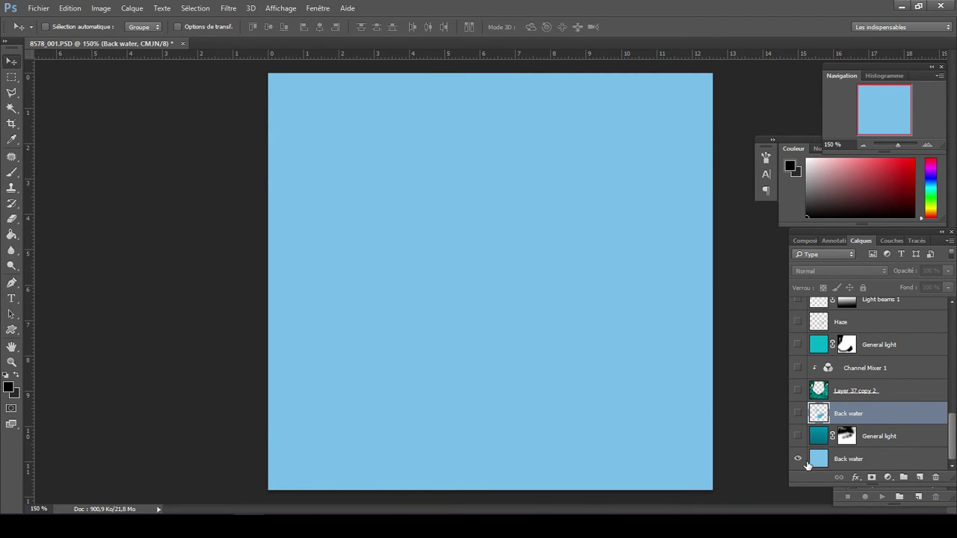
left_click(865, 453)
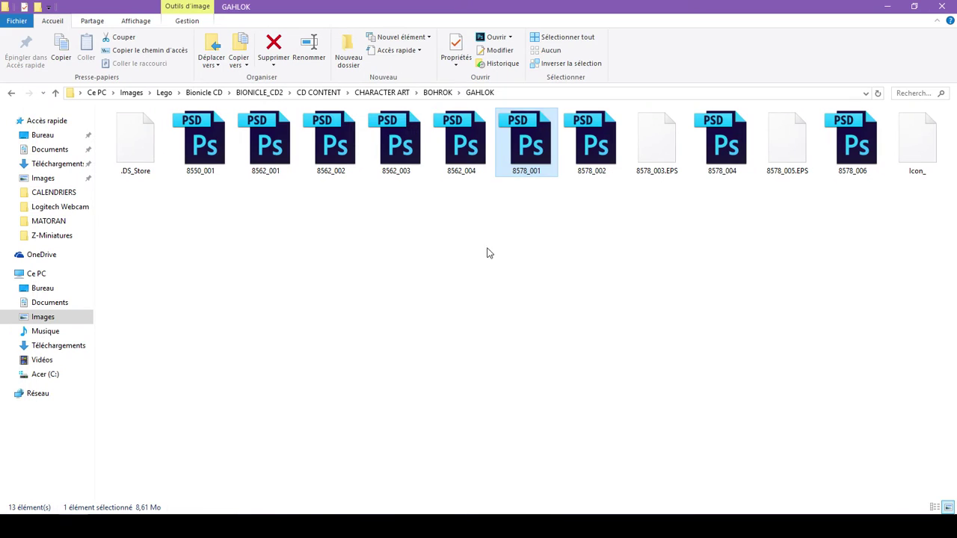
- Open 8578_002 from the GAHLOK folder, show the Gahlok-kal layer in 8578_001, and compare the character in both documents
left_click(598, 153)
double_click(598, 152)
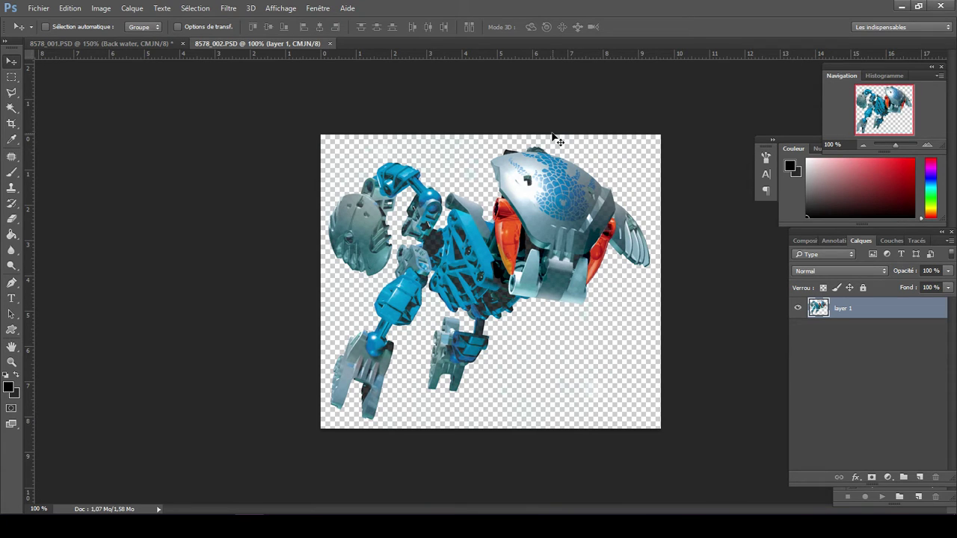
left_click(156, 44)
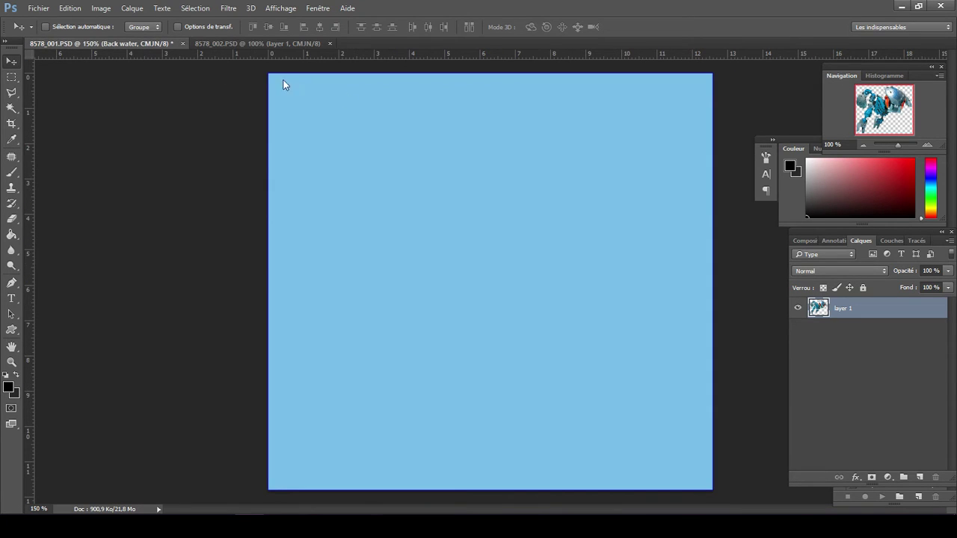
scroll(954, 438, "up", 5)
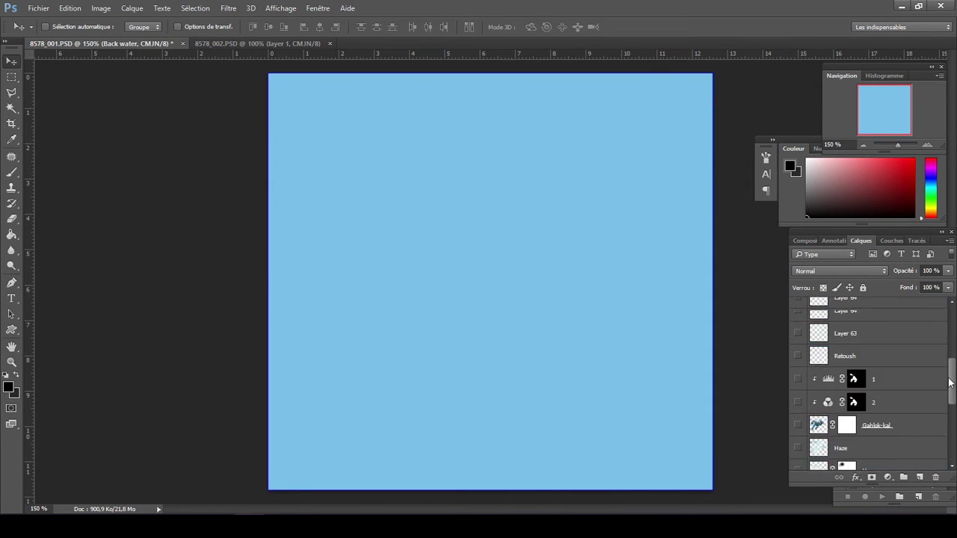
left_click(797, 440)
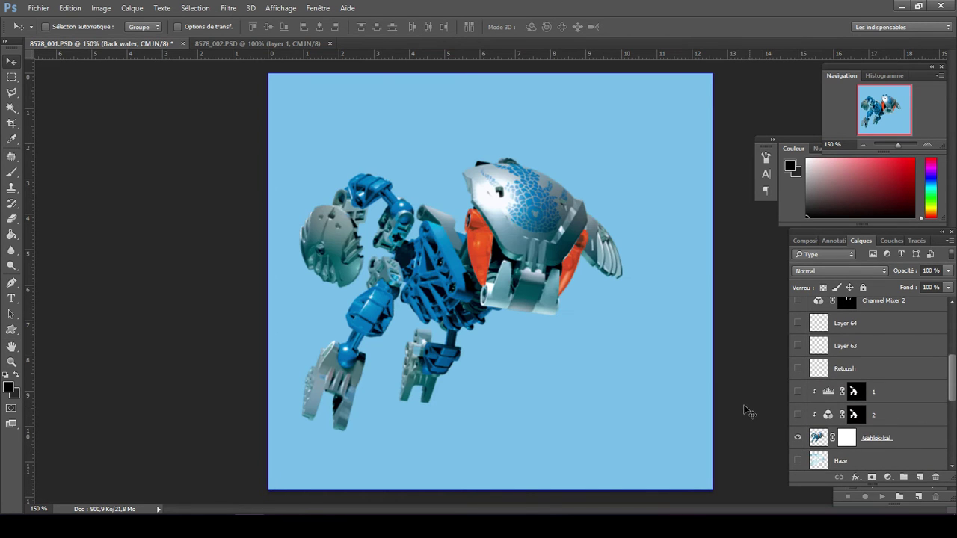
left_click(305, 44)
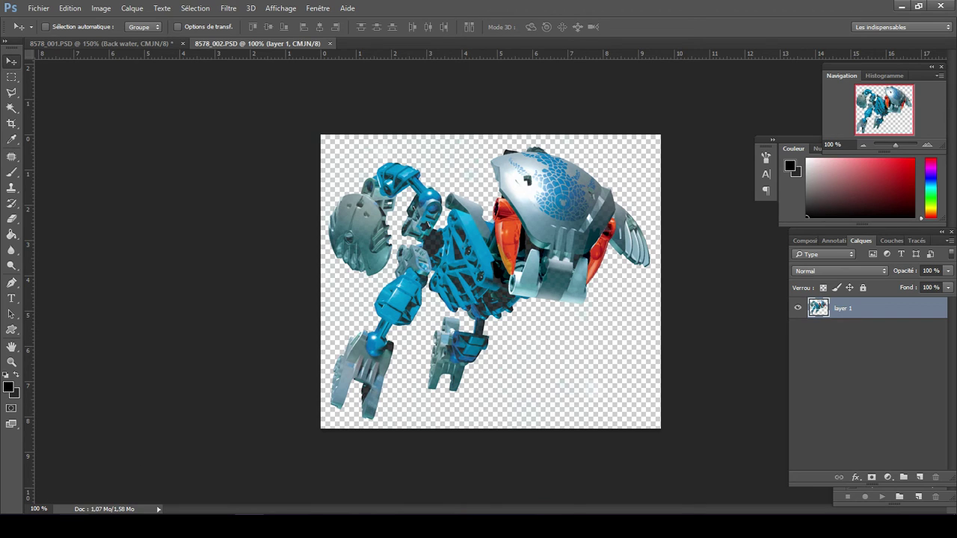
- Open 8578_003.EPS from the GAHLOK folder in Photoshop, rasterized at 1,85 × 1,85 cm and 72 pixels/inch in CMYK, and view it at 400%
key("alt+Tab")
left_click_drag(644, 153, 394, 42)
key("alt+Tab")
left_click_drag(458, 42, 458, 42)
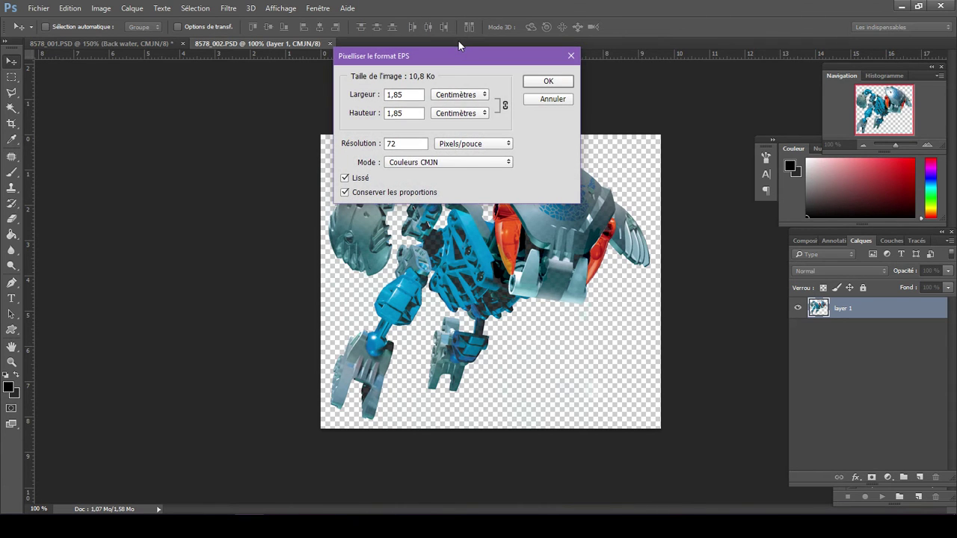
key("Return")
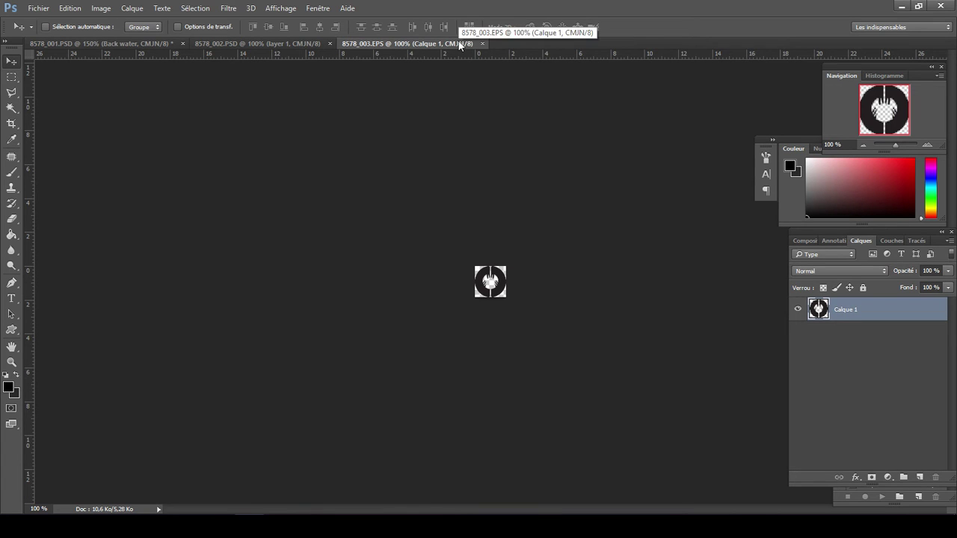
key("ctrl+plus")
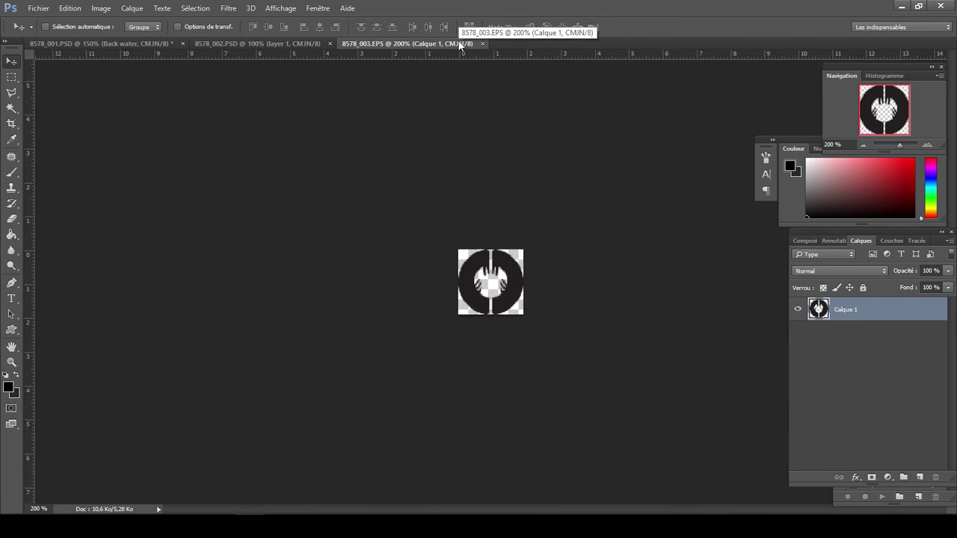
key("ctrl+plus")
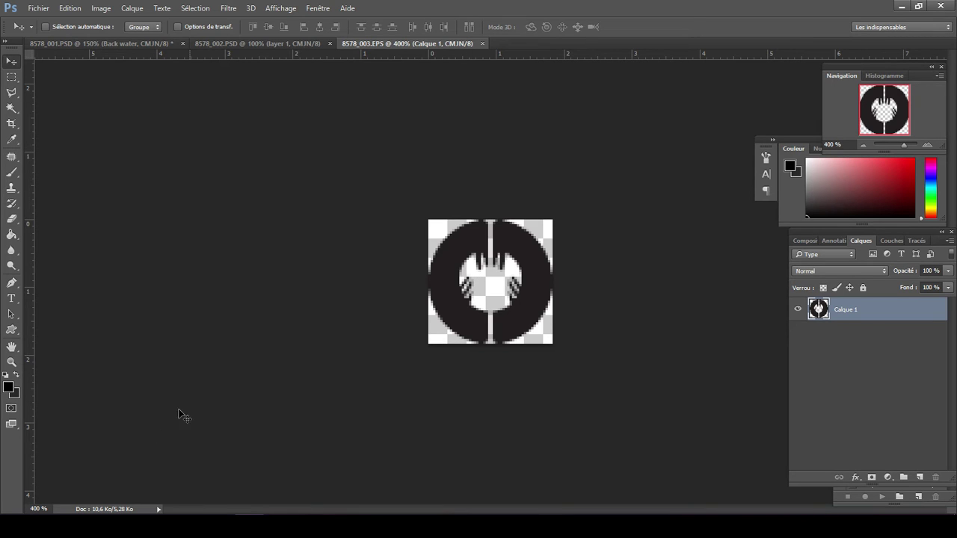
- Open 8578_004 and 8578_005.EPS from the GAHLOK folder, rasterizing the EPS at 17,29 × 19,53 cm and 72 pixels/inch in CMYK
key("alt+Tab")
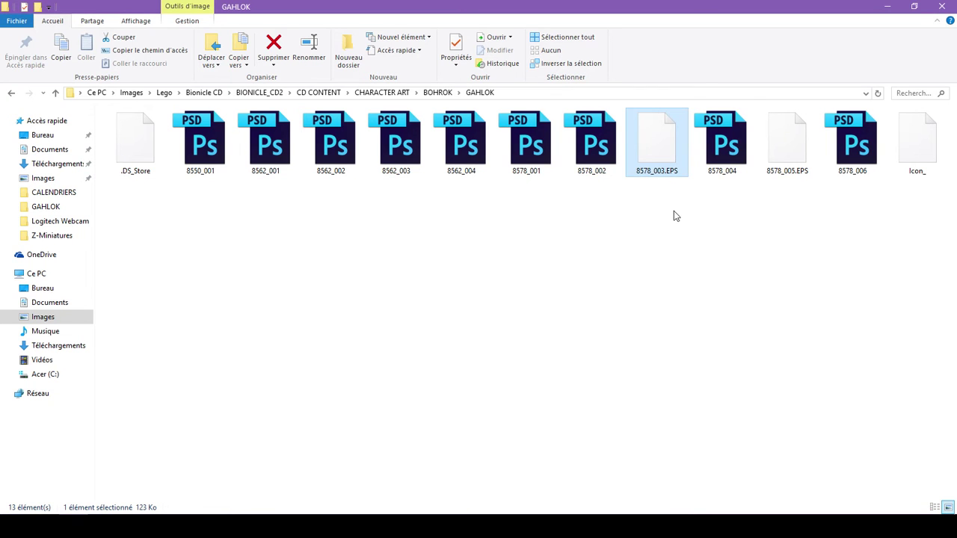
double_click(739, 139)
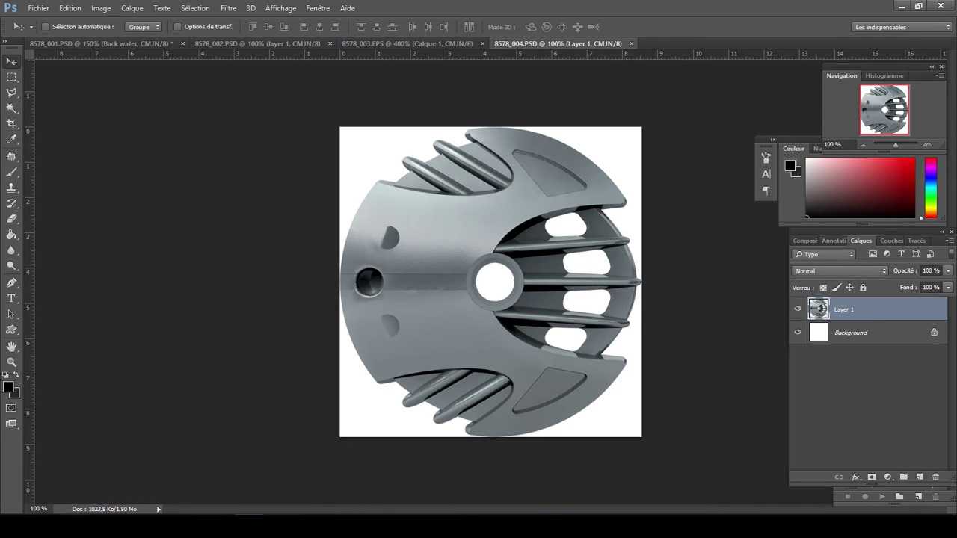
left_click(30, 523)
left_click_drag(795, 153, 681, 41)
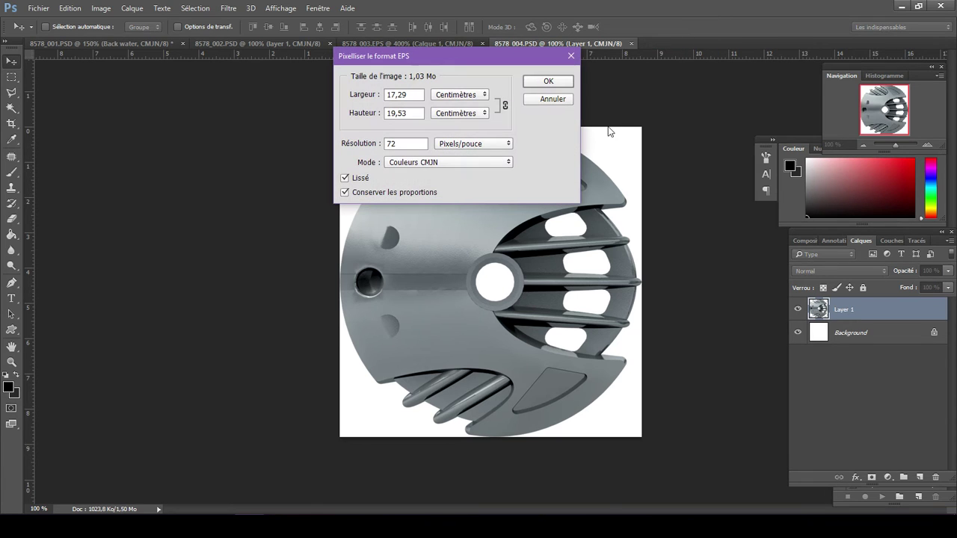
left_click(555, 81)
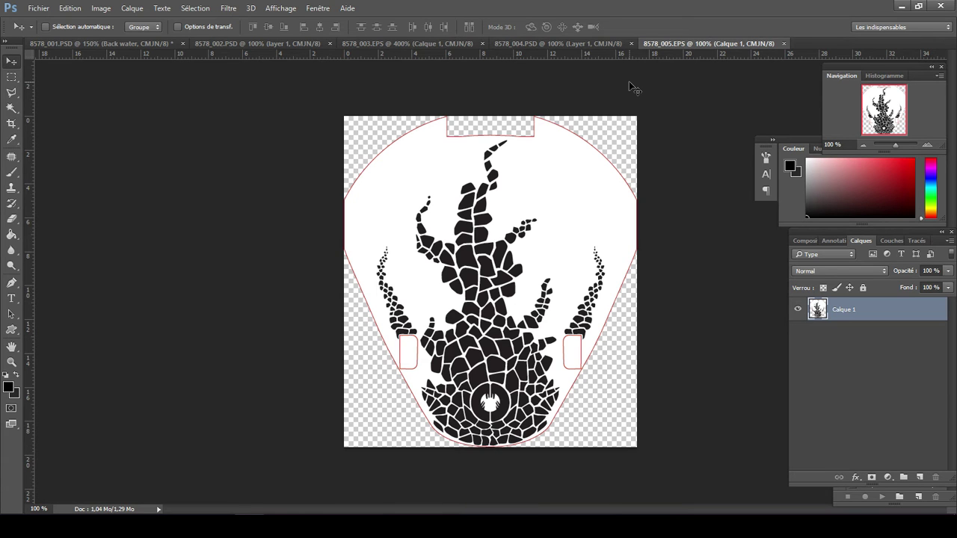
key("ctrl+minus")
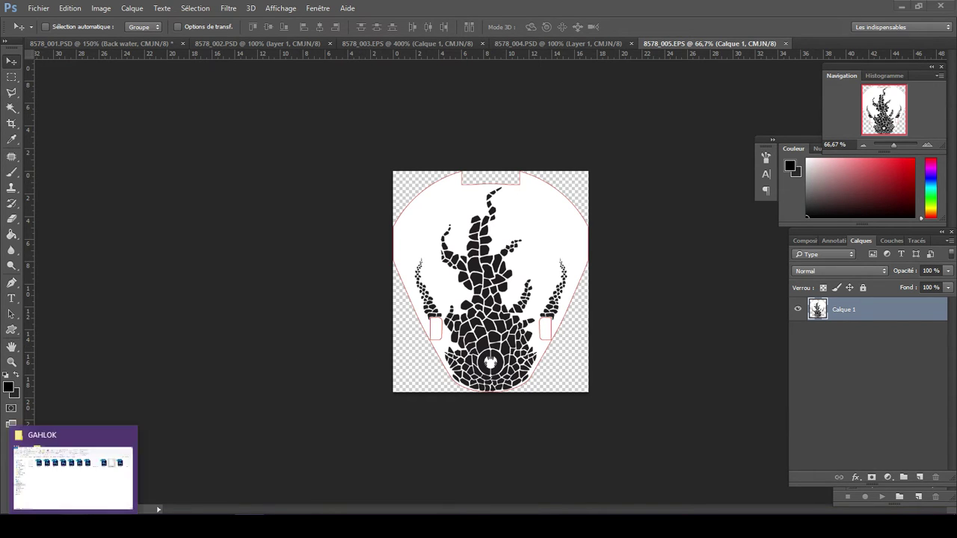
- Open 8578_006 from the GAHLOK folder in Photoshop and view the column of masks at 25%
left_click(72, 527)
left_click(853, 149)
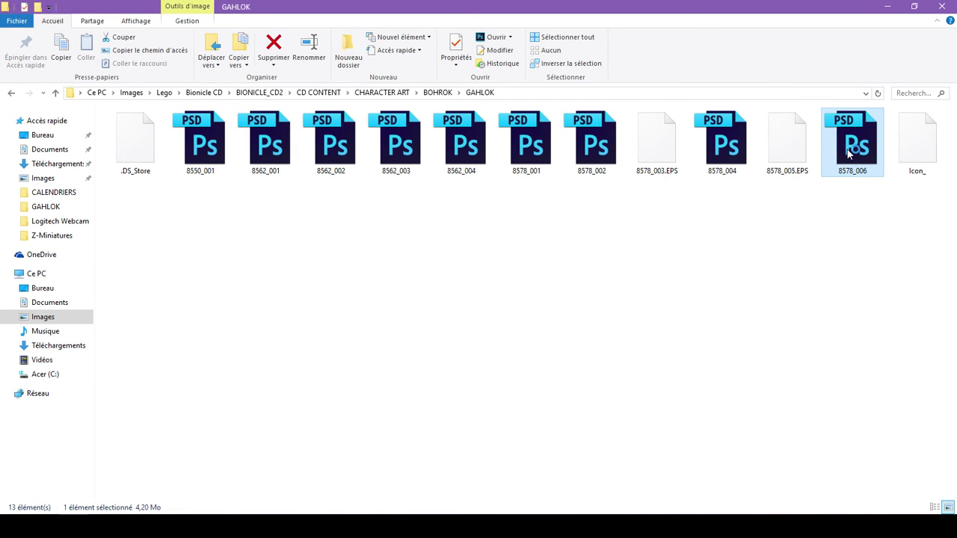
double_click(851, 152)
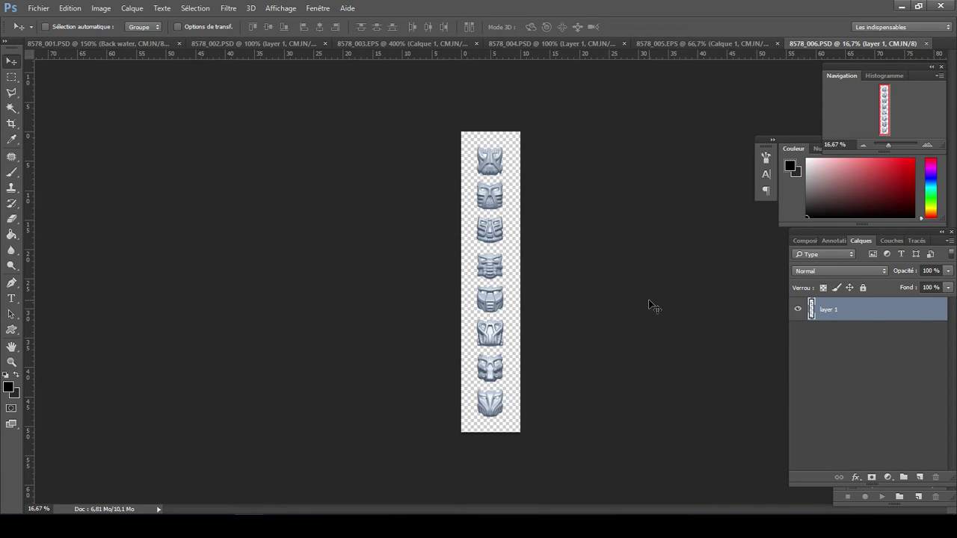
key("ctrl+plus")
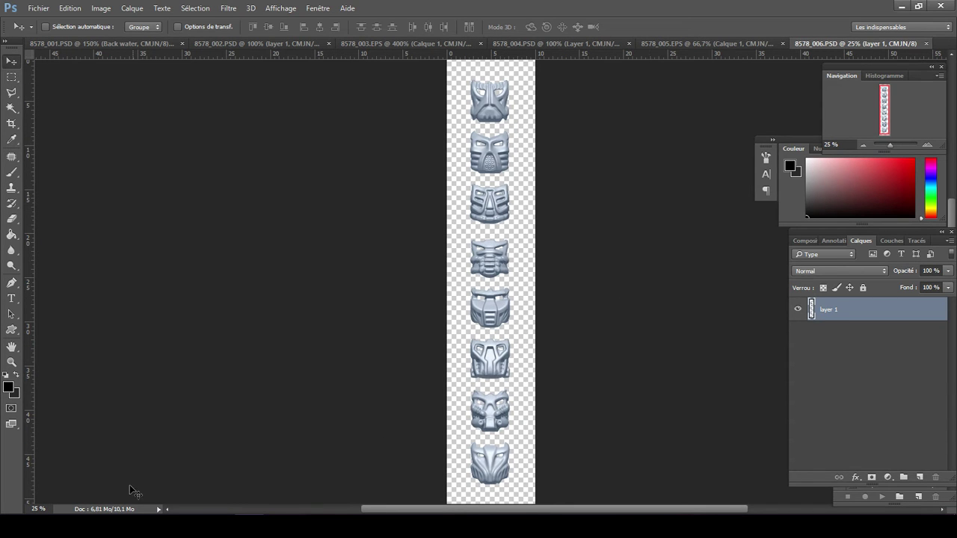
- Switch back to the GAHLOK folder in File Explorer and go up to its parent folder, BOHROK
left_click(93, 522)
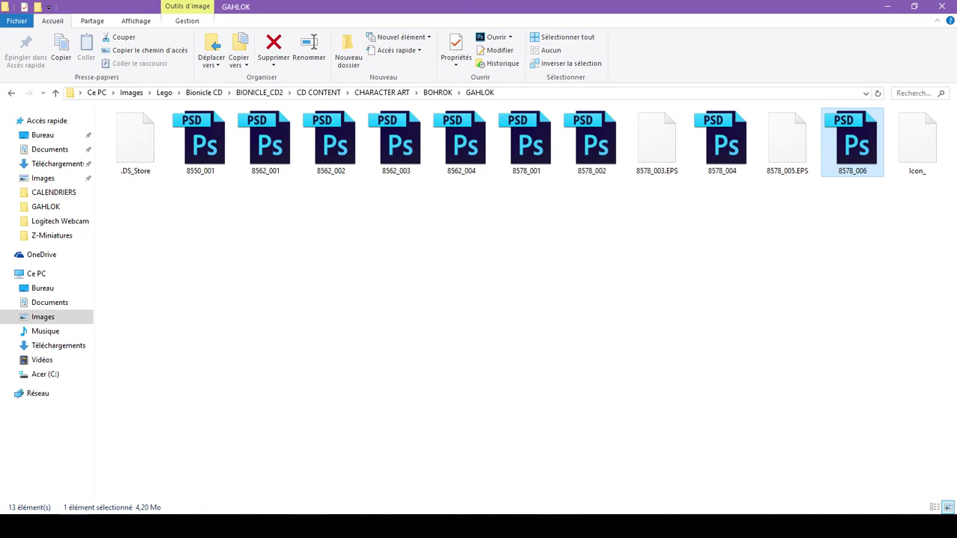
left_click(300, 527)
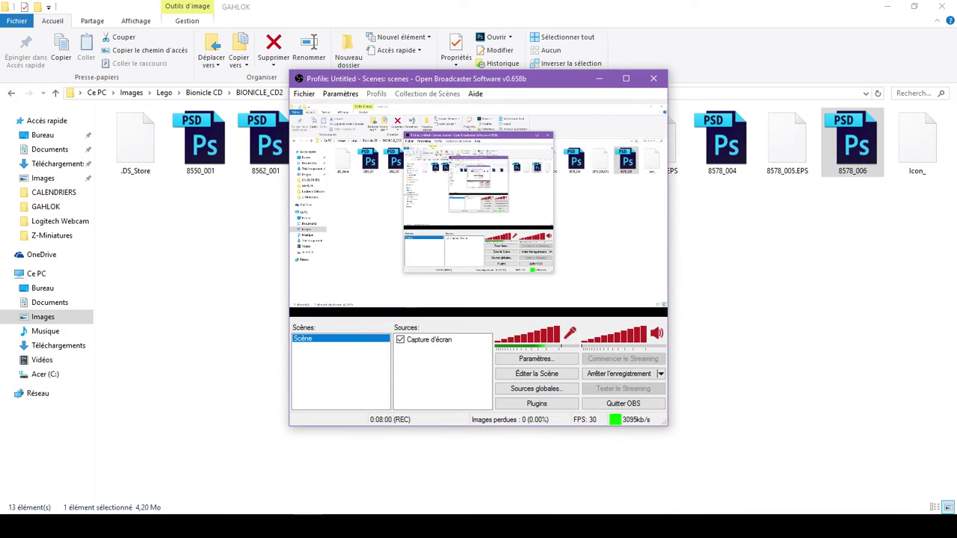
left_click(207, 433)
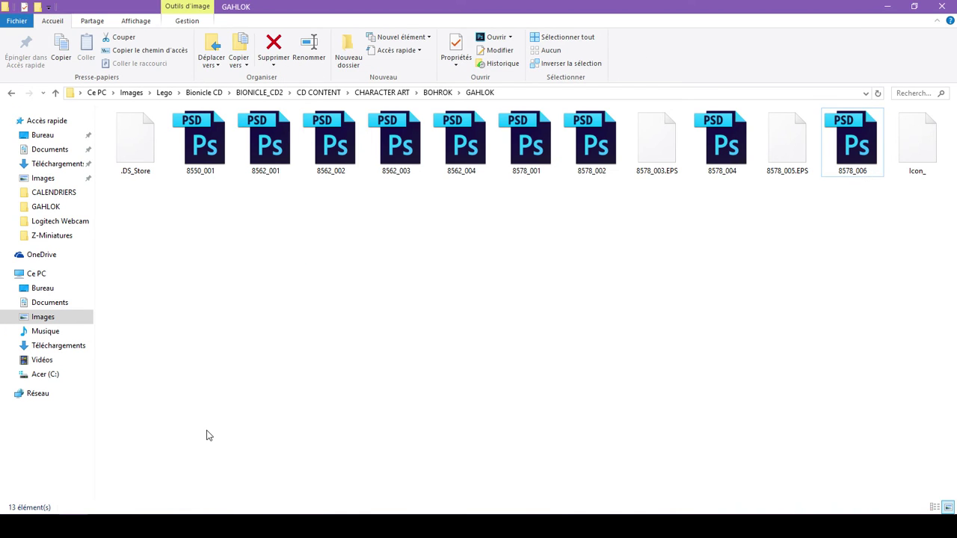
left_click(437, 93)
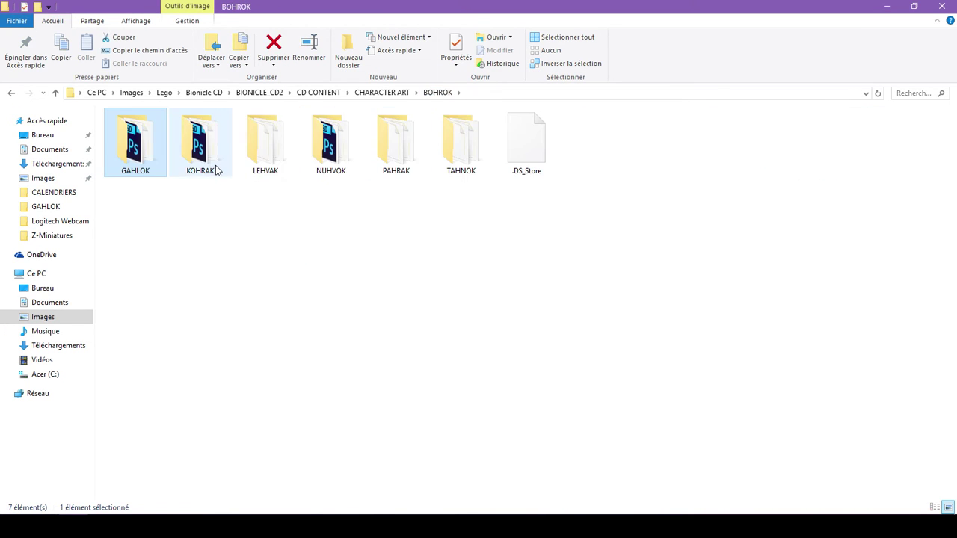
- Open 8575_001 from the KOHRAK folder in Photoshop and view the Kohrak-kal artwork at 150%
double_click(216, 170)
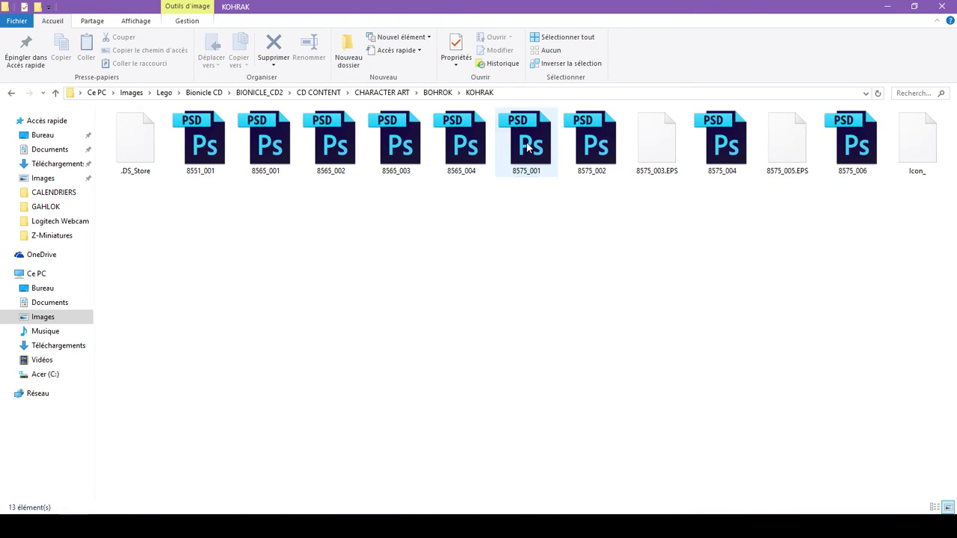
left_click_drag(527, 147, 581, 97)
left_click_drag(774, 81, 943, 43)
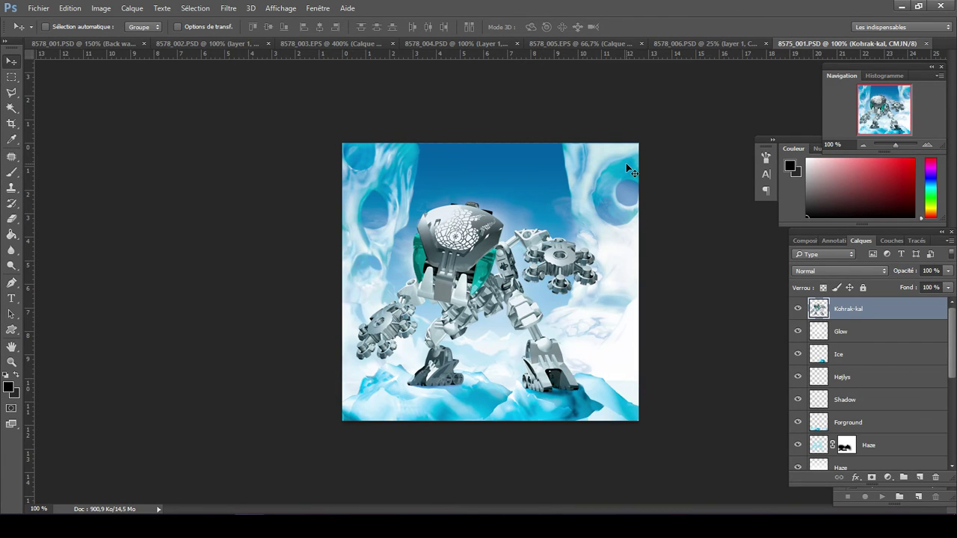
left_click(832, 144)
type("150")
key("Return")
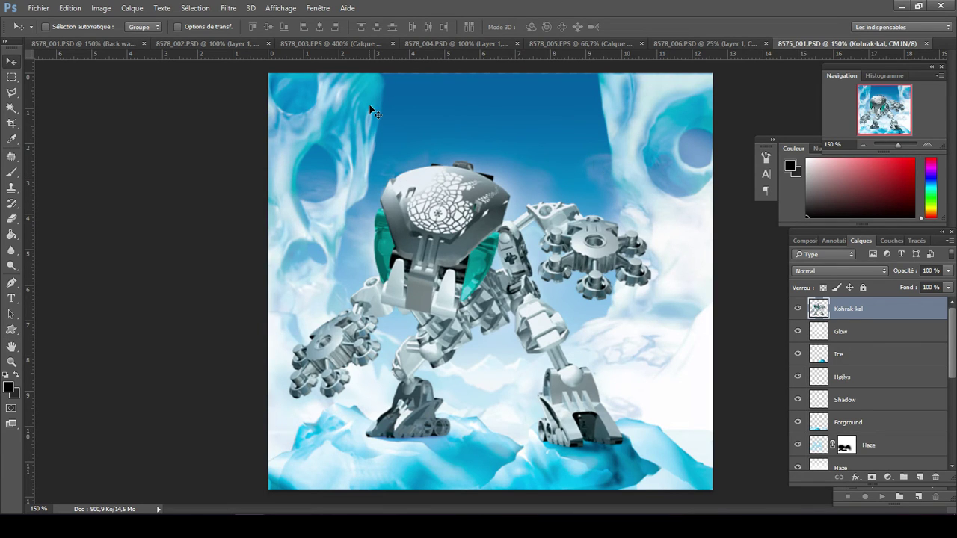
- In 8578_001, show the Layer 37 copy 2 rock background and hide the Gahlok-kal layer
left_click(120, 42)
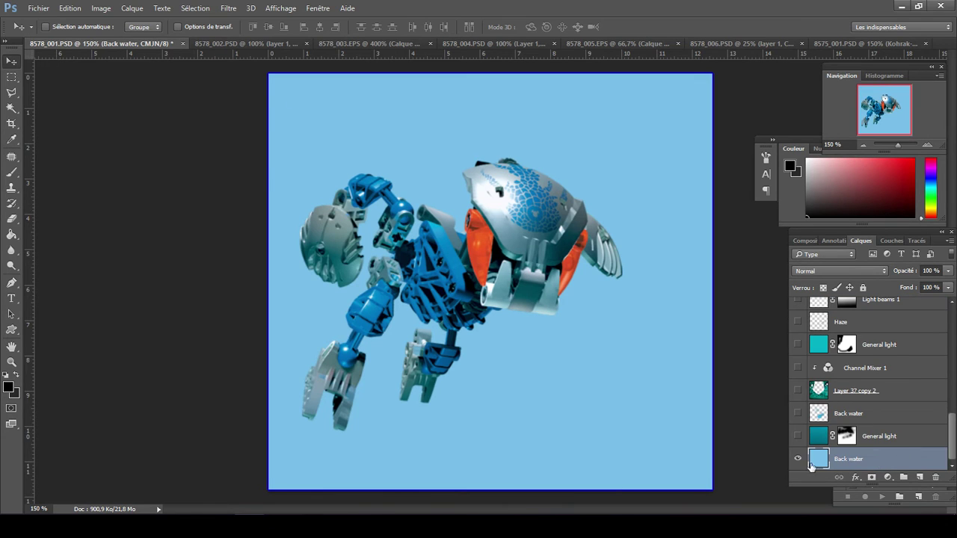
scroll(952, 425, "up", 2)
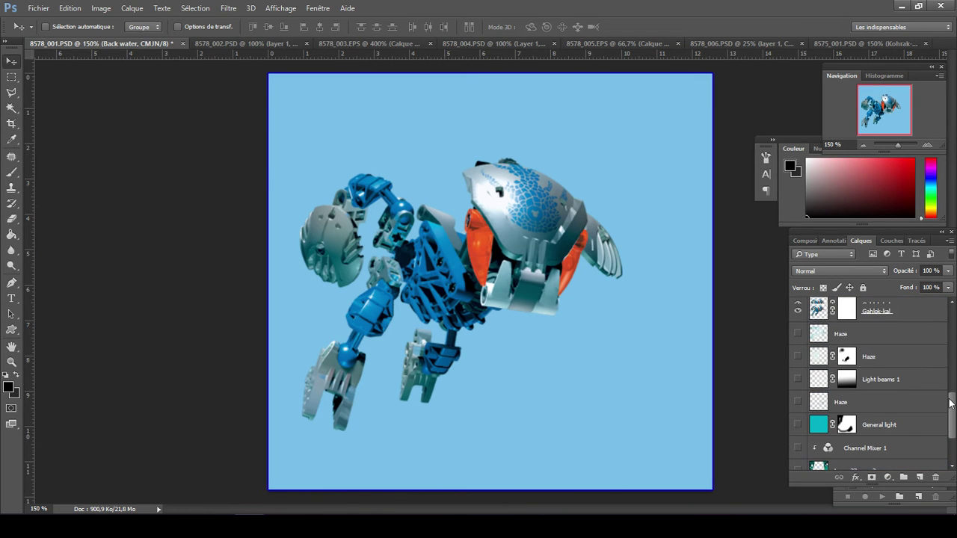
left_click(797, 425)
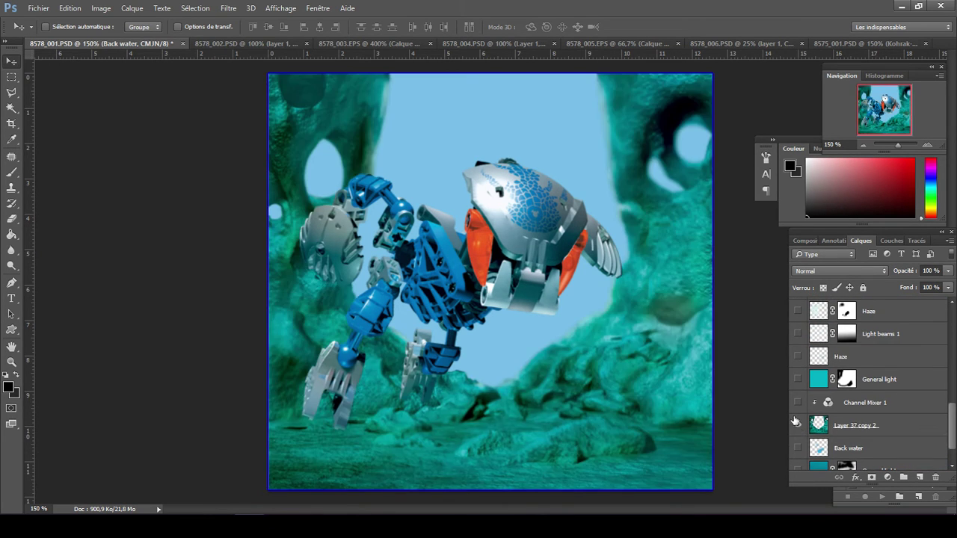
left_click_drag(950, 430, 943, 369)
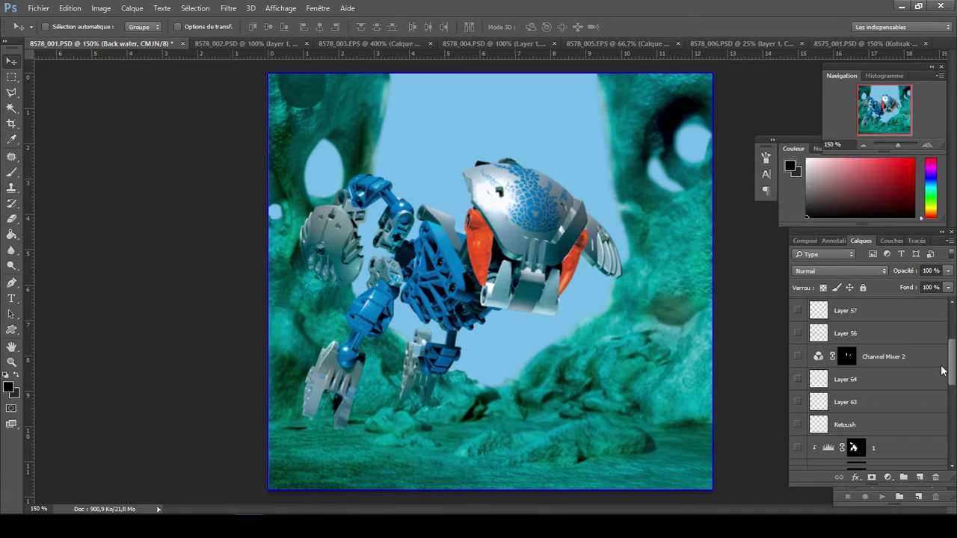
scroll(943, 369, "down", 3)
left_click(797, 382)
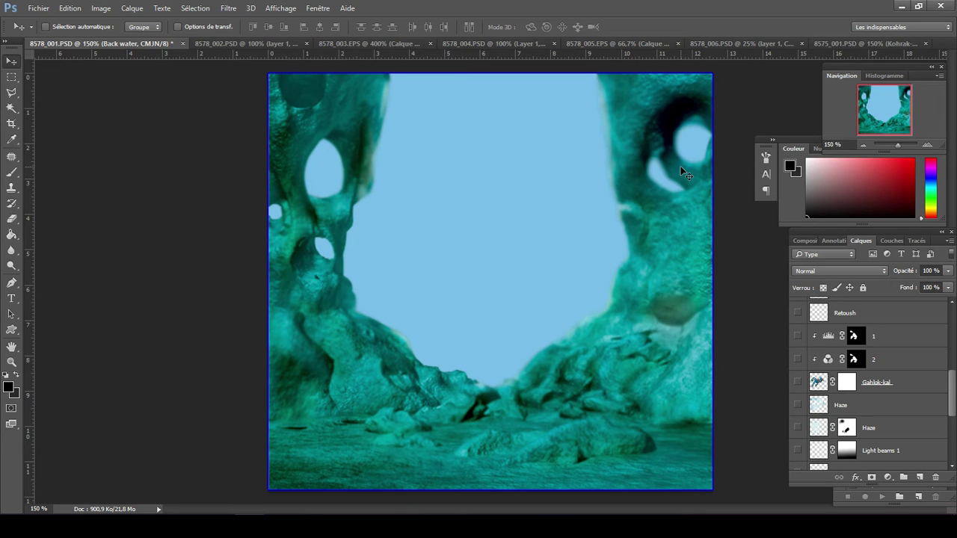
- Compare the background shapes of 8575_001 and 8578_001 by alternating between the two documents, finishing on 8575_001
left_click(838, 43)
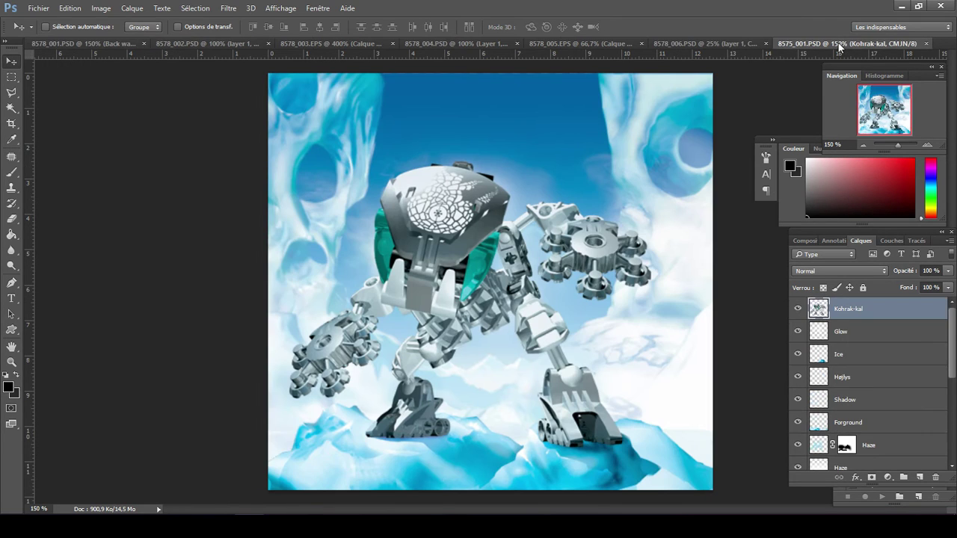
left_click(112, 45)
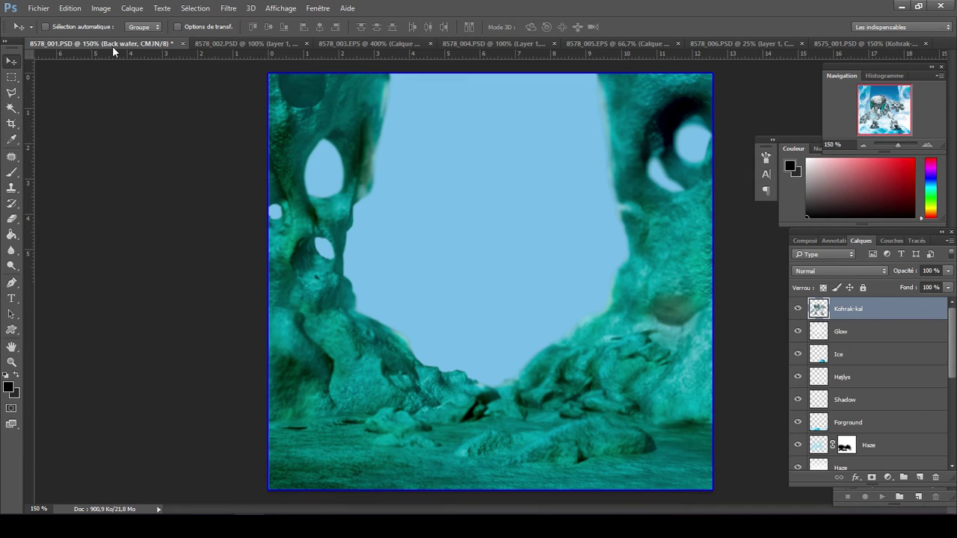
left_click(842, 40)
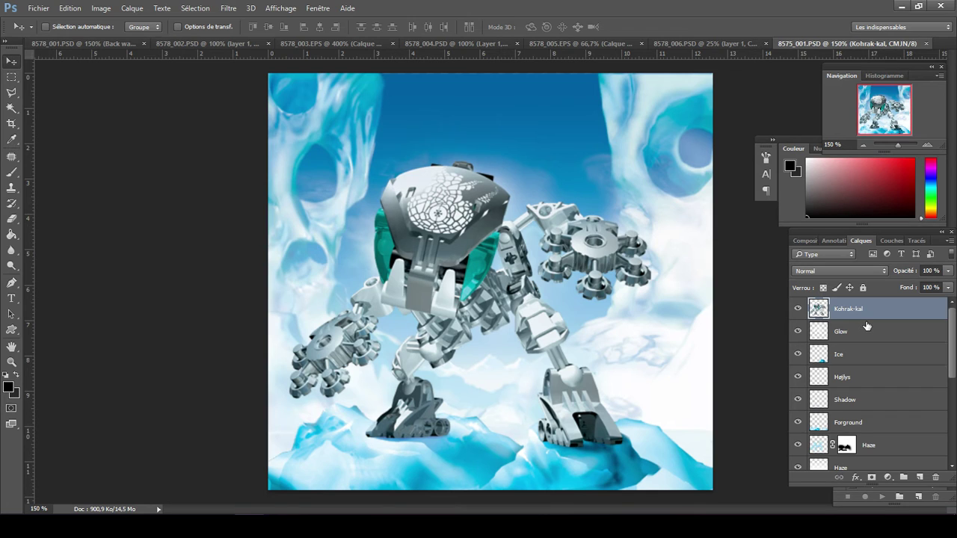
- Toggle the Kohrak-kal layer to view the scene behind it, and leave both Kohrak-kal and Glow hidden
left_click(798, 309)
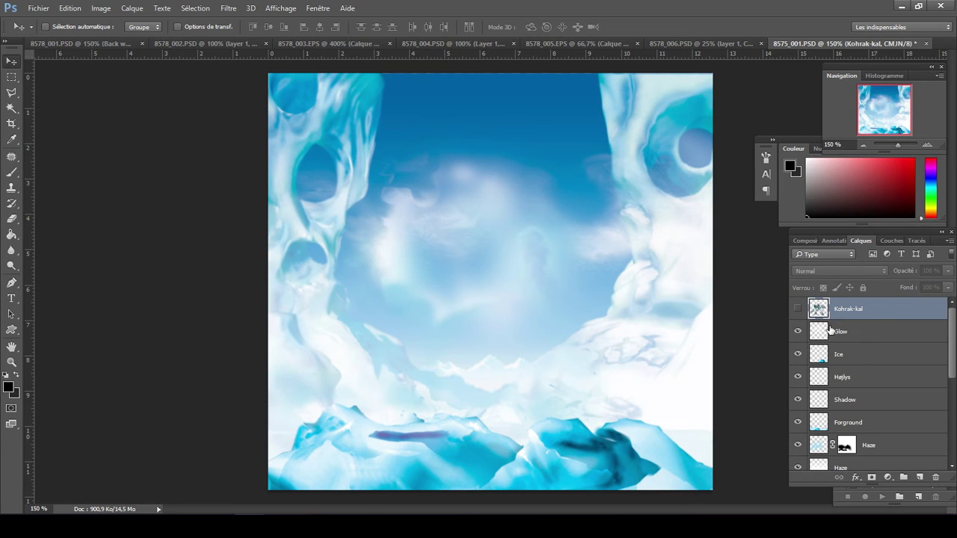
left_click(798, 309)
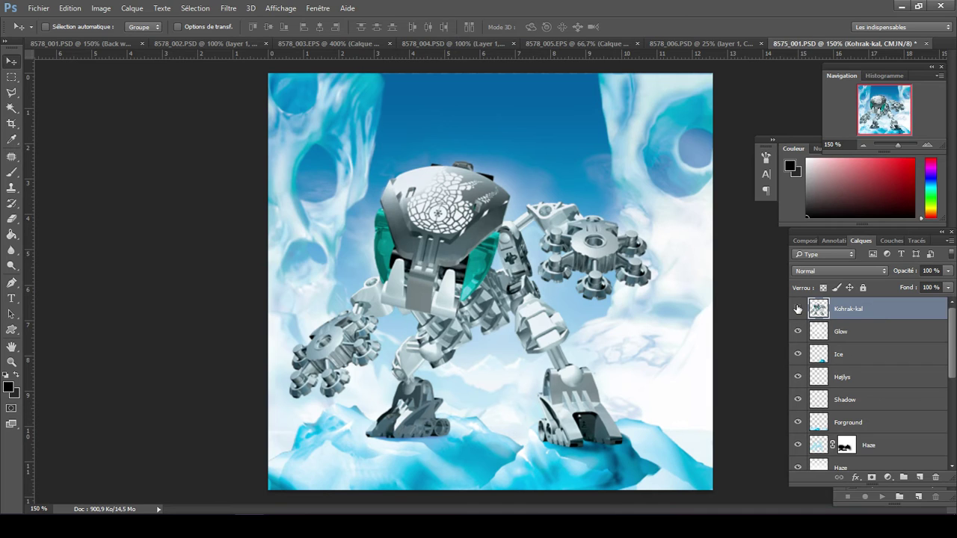
left_click(797, 309)
left_click(860, 333)
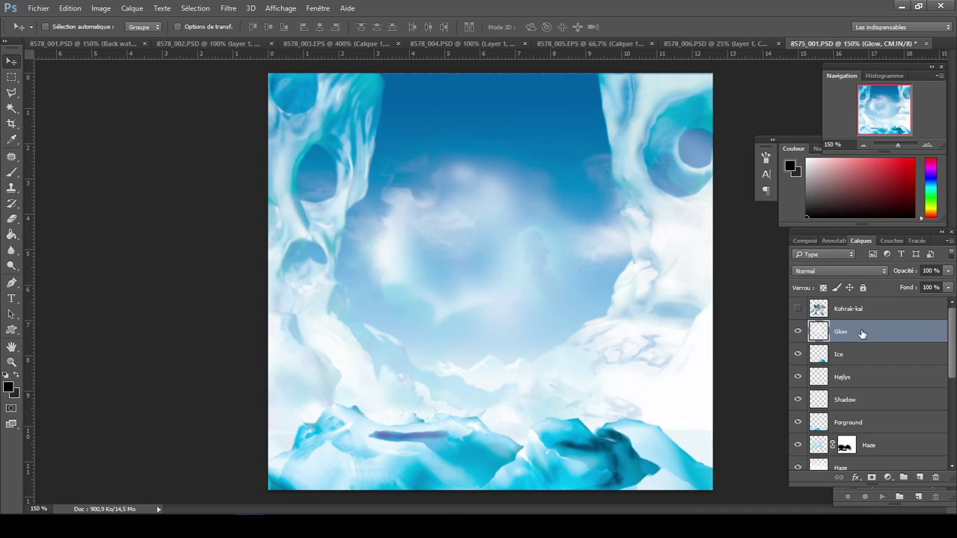
left_click(797, 334)
- Turn on the display of layer edges (Contours du calque) for 8575_001
left_click(280, 8)
mouse_move(369, 168)
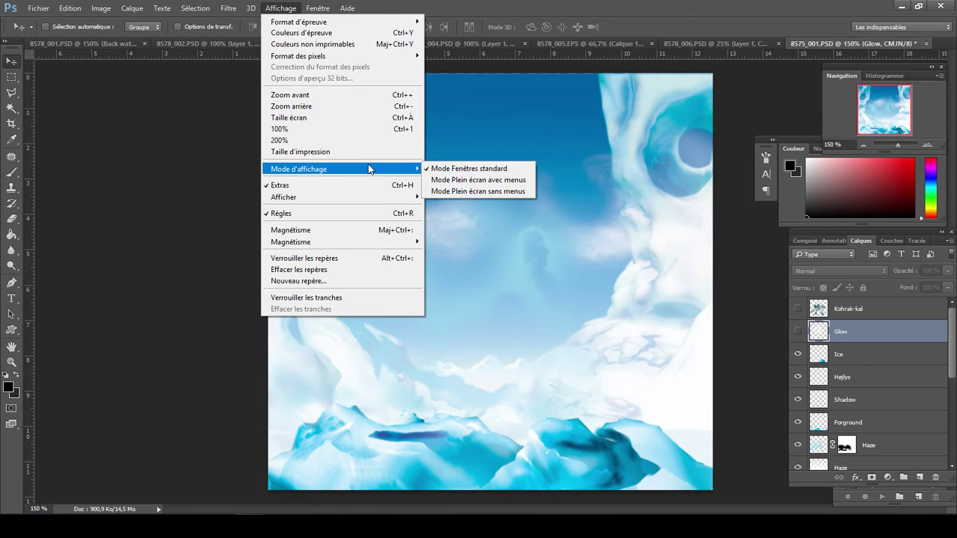
mouse_move(409, 197)
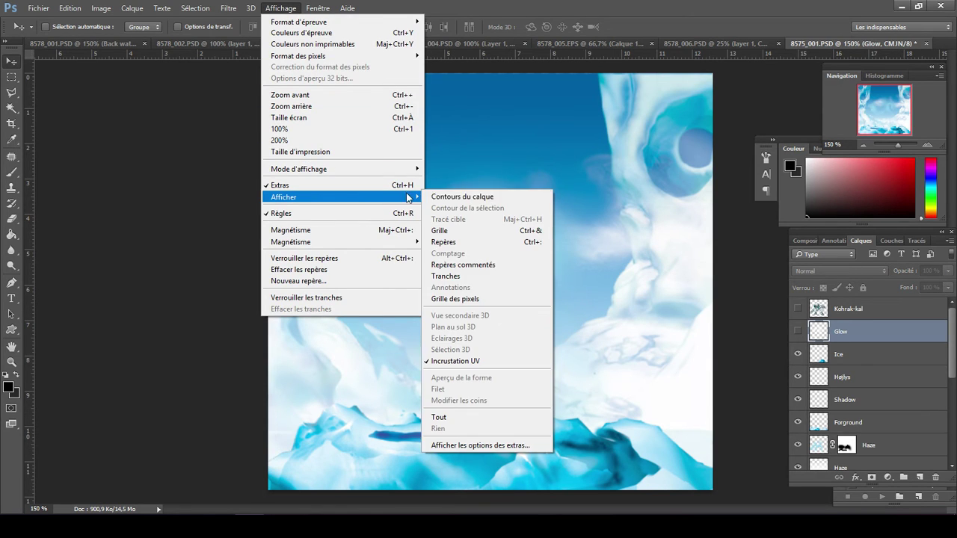
left_click(448, 196)
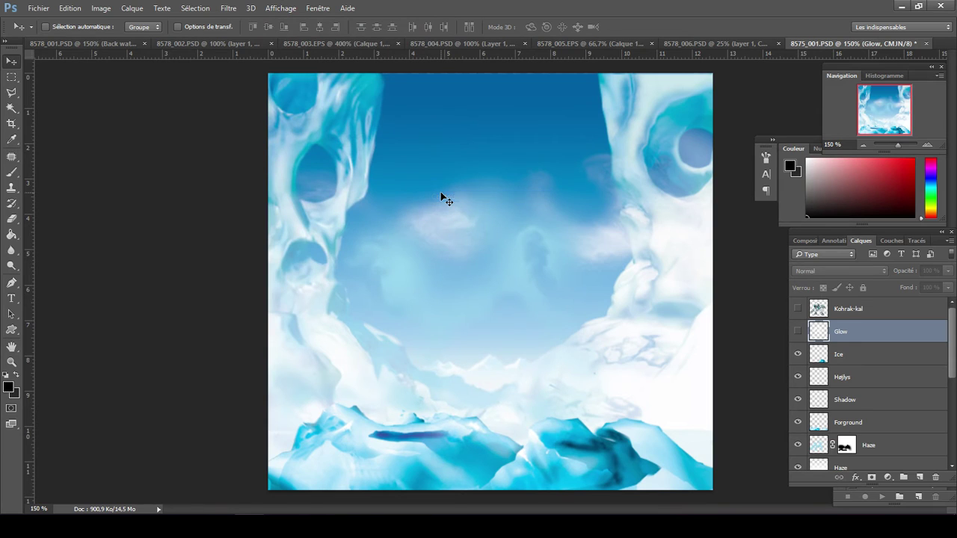
- Try moving the Ice layer up across the canvas to examine its off-canvas artwork, and undo the moves
left_click(851, 355)
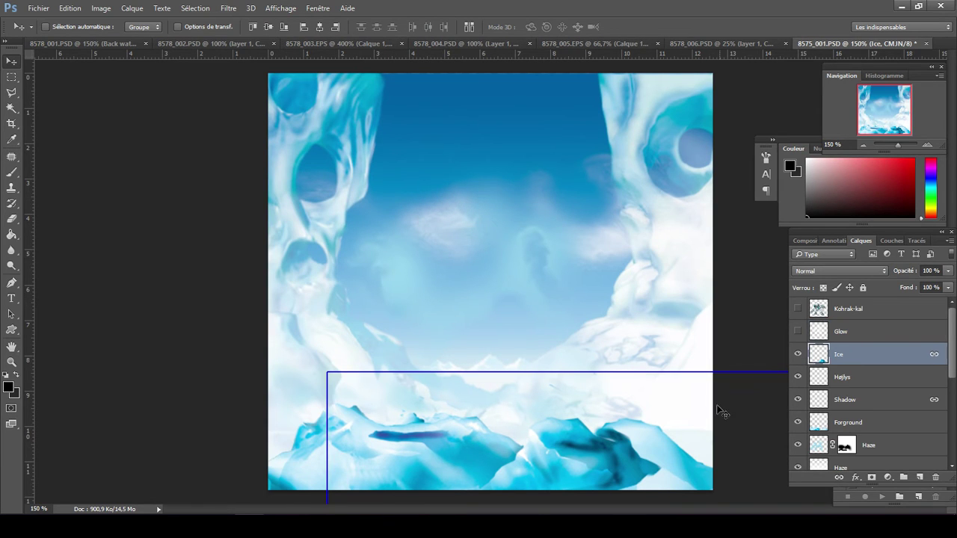
left_click_drag(719, 409, 658, 198)
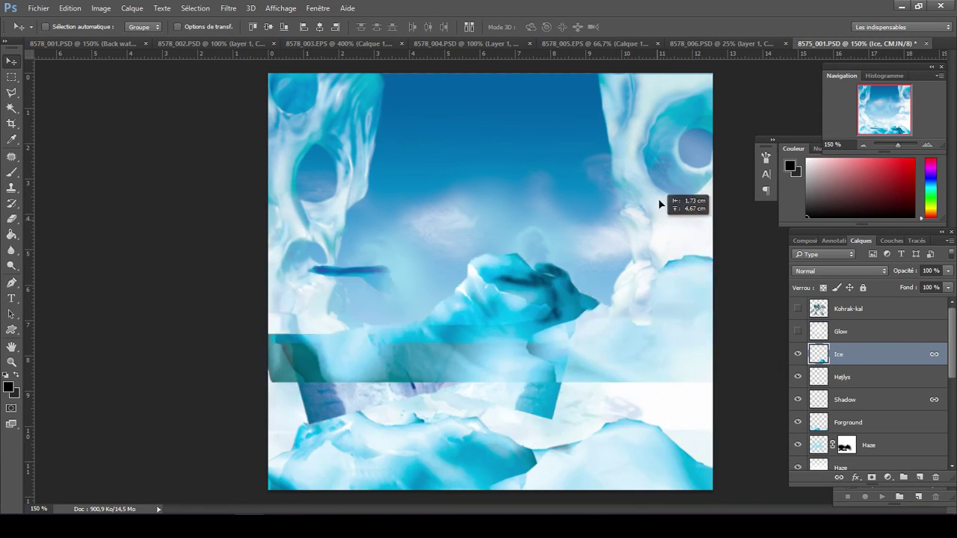
right_click(658, 200)
left_click(597, 256)
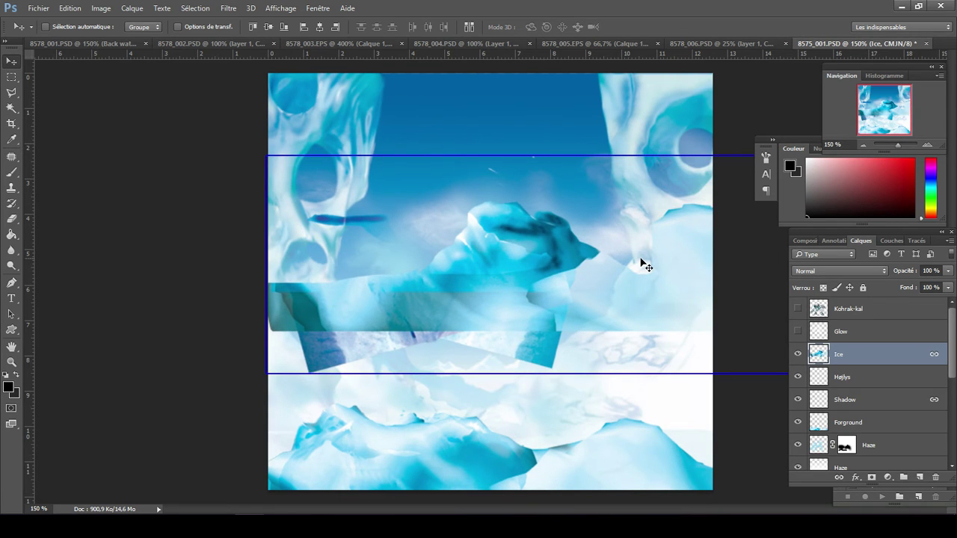
left_click_drag(642, 261, 700, 200)
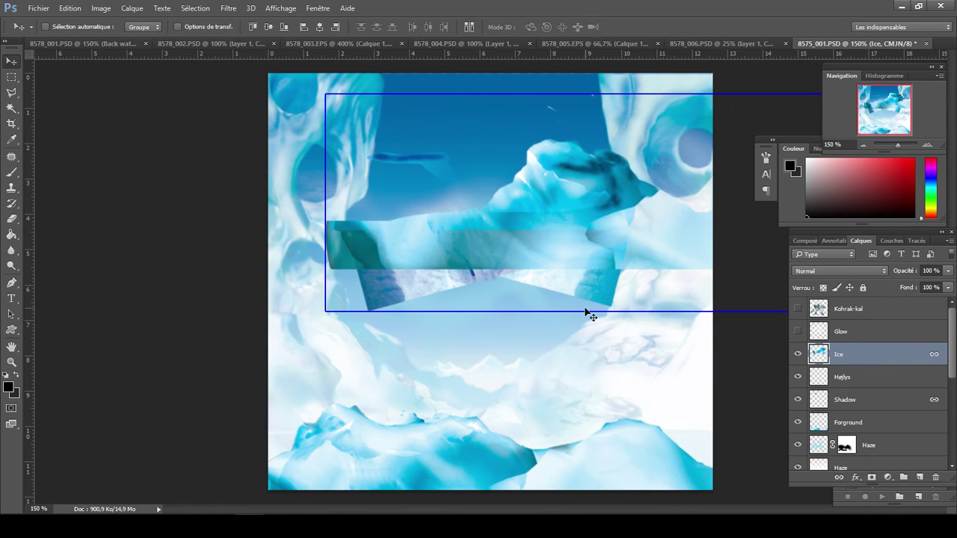
key("ctrl+z")
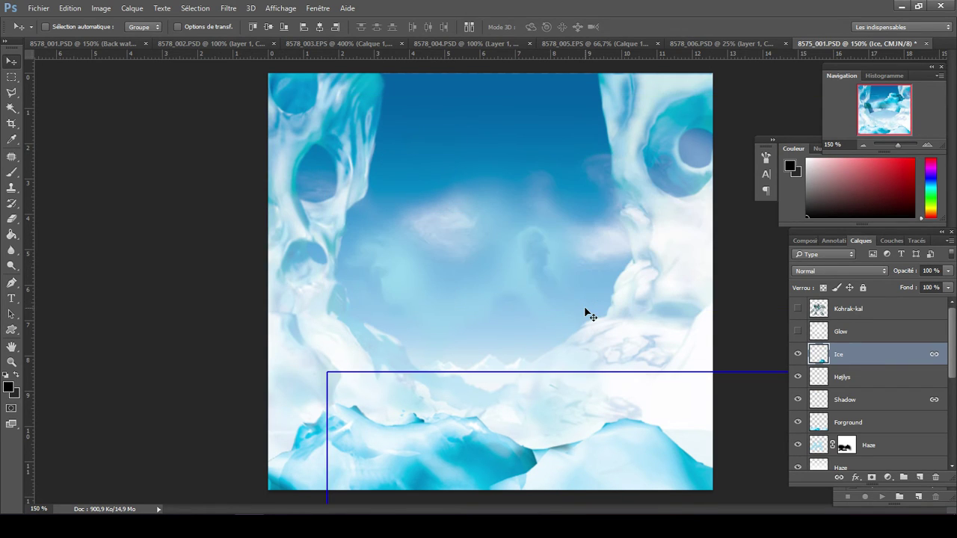
key("ctrl+alt+z")
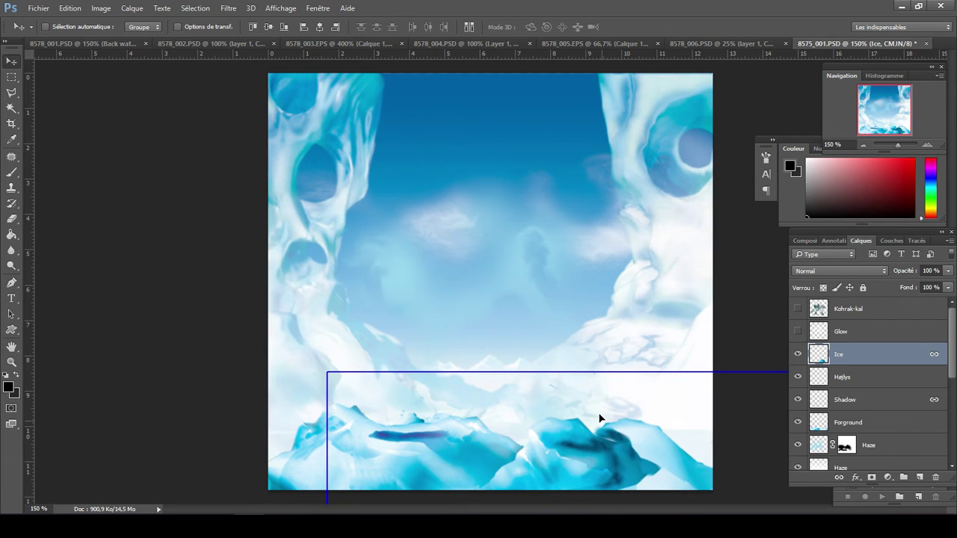
key("ctrl+alt+z")
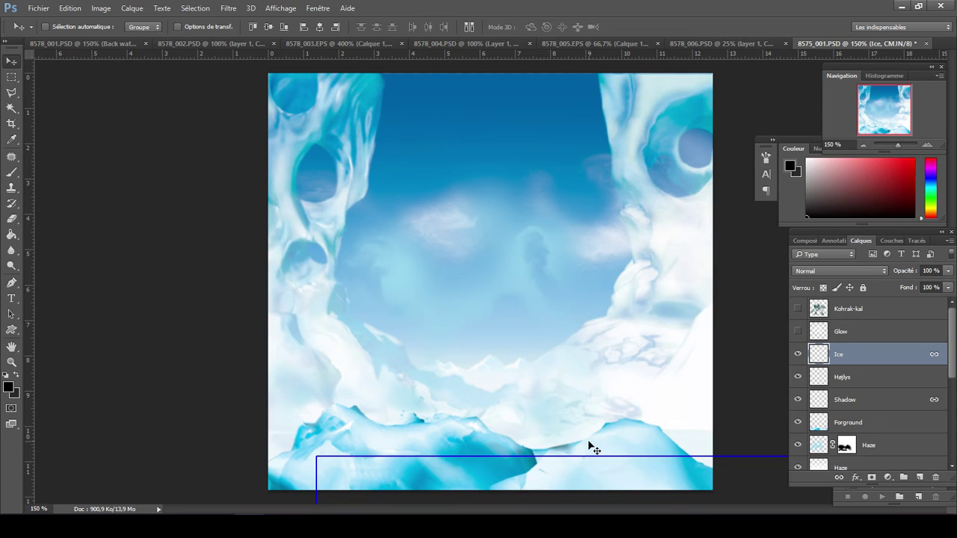
- Shift the Ice layer over the middle of the canvas again to inspect its cropped parts, and restore its original position
key("ctrl+shift+z")
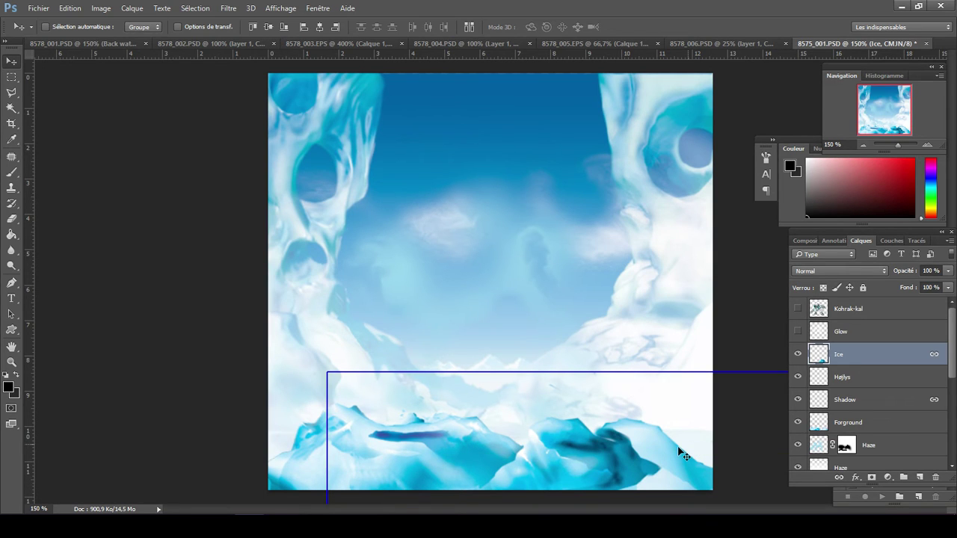
key("ctrl+shift+z")
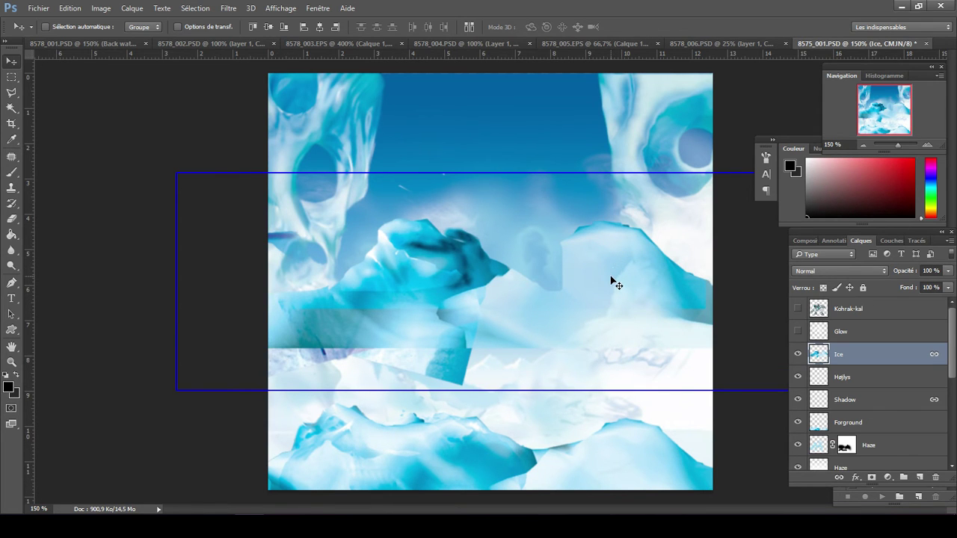
mouse_move(541, 282)
left_mouse_down()
mouse_move(528, 286)
mouse_move(546, 286)
left_mouse_up()
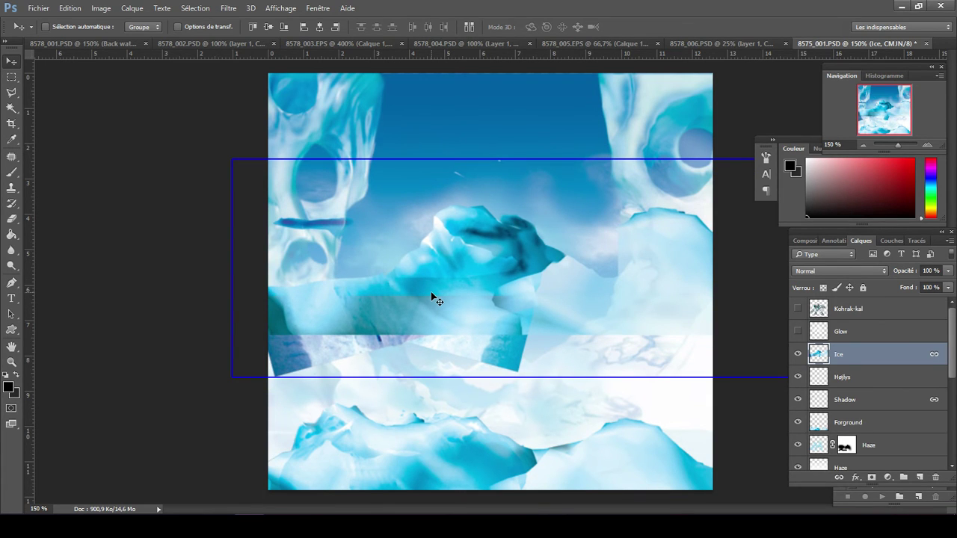
key("ctrl+z")
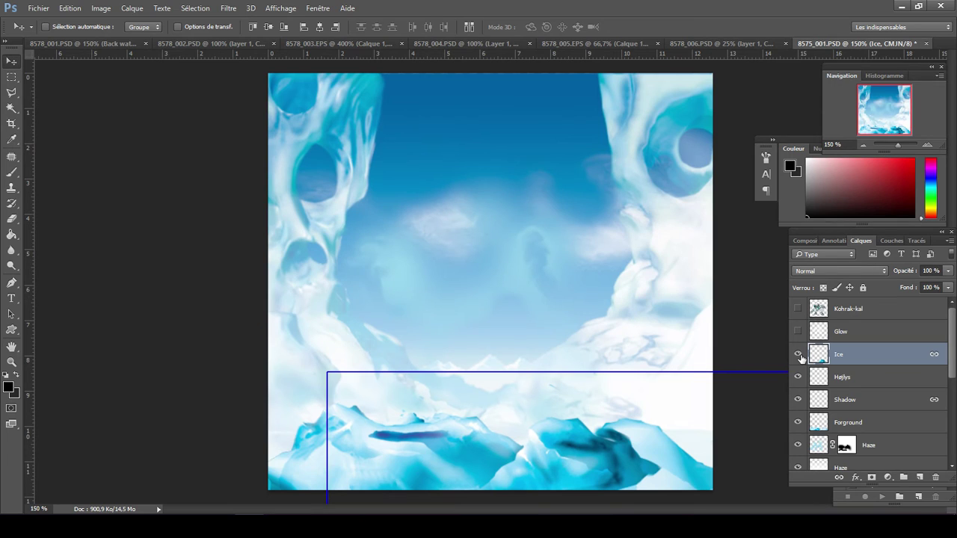
- Hide the Ice layer and examine Højlys by toggling its visibility and moving it over the sky and back
left_click(798, 355)
left_click(799, 377)
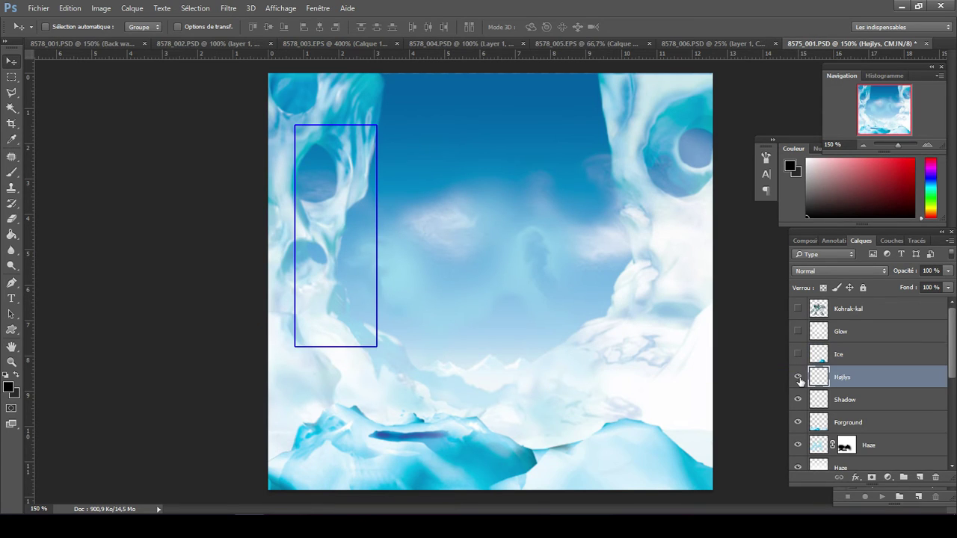
left_click(799, 378)
left_click(799, 378)
left_click(798, 378)
left_click(798, 377)
left_click_drag(364, 307, 411, 307)
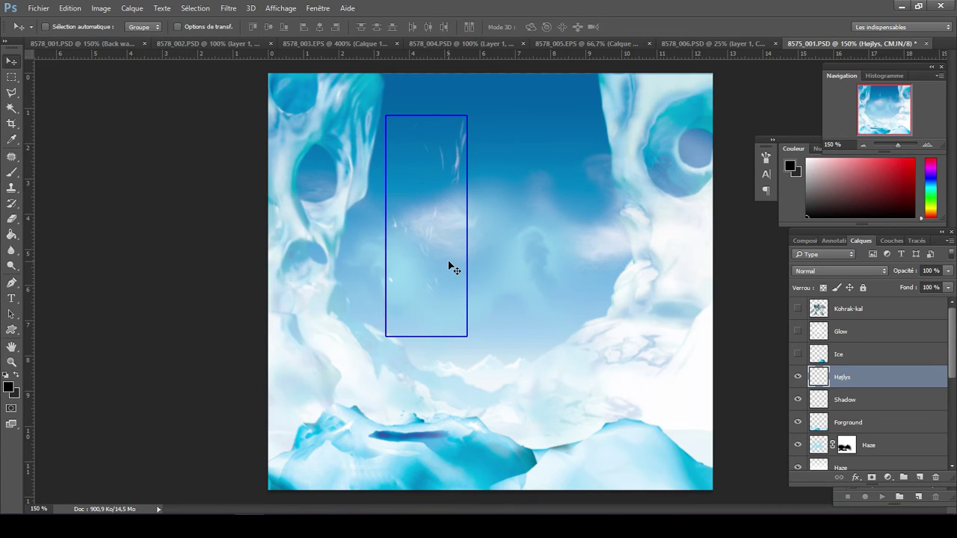
left_click_drag(454, 269, 362, 280)
- Hide the Højlys and Shadow layers
left_click(798, 377)
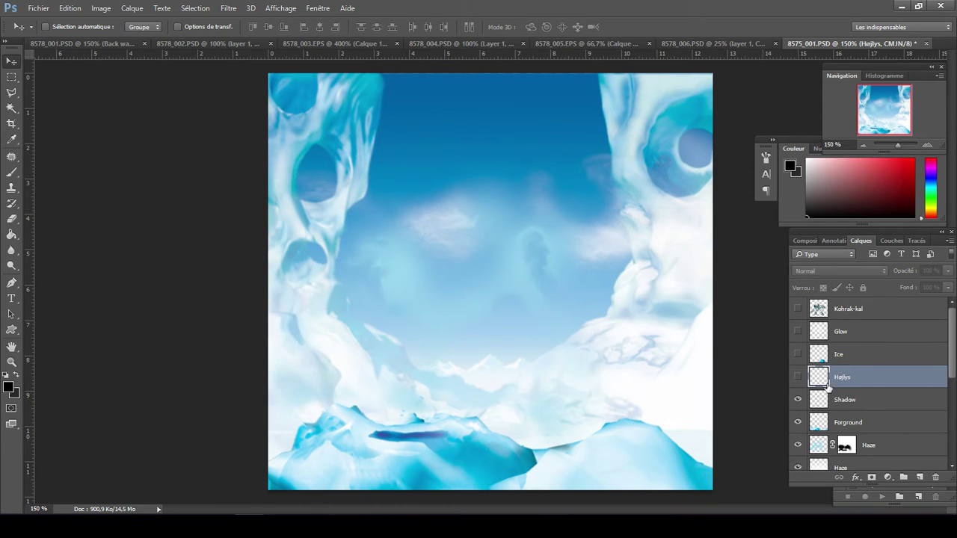
left_click(871, 401)
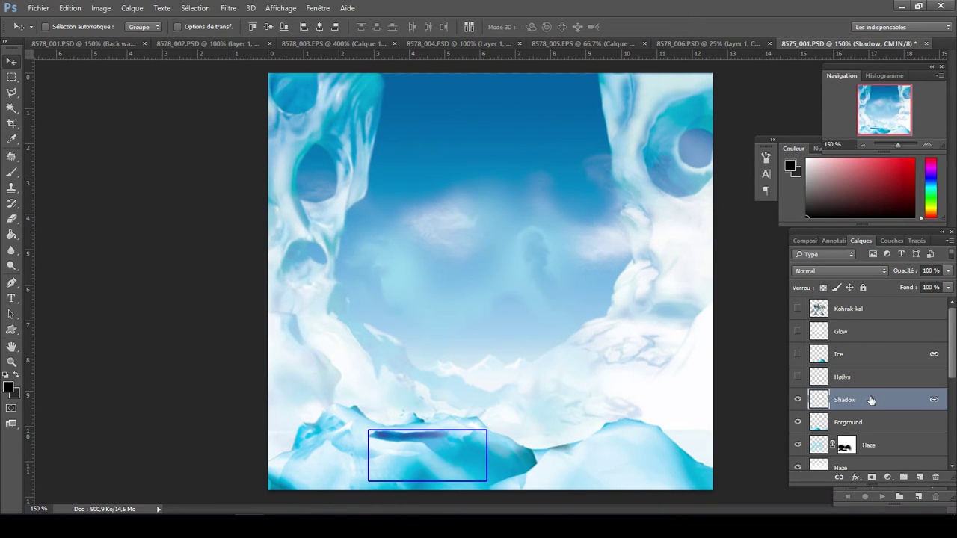
left_click(798, 400)
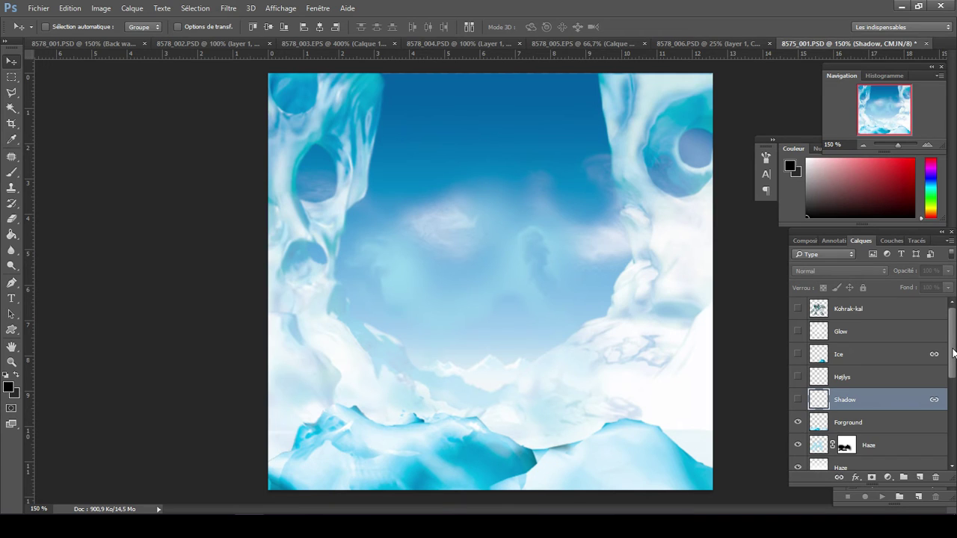
- Move the Forground layer up and to the left across the canvas to expose its off-canvas ice artwork
scroll(953, 353, "down", 3)
left_click(883, 328)
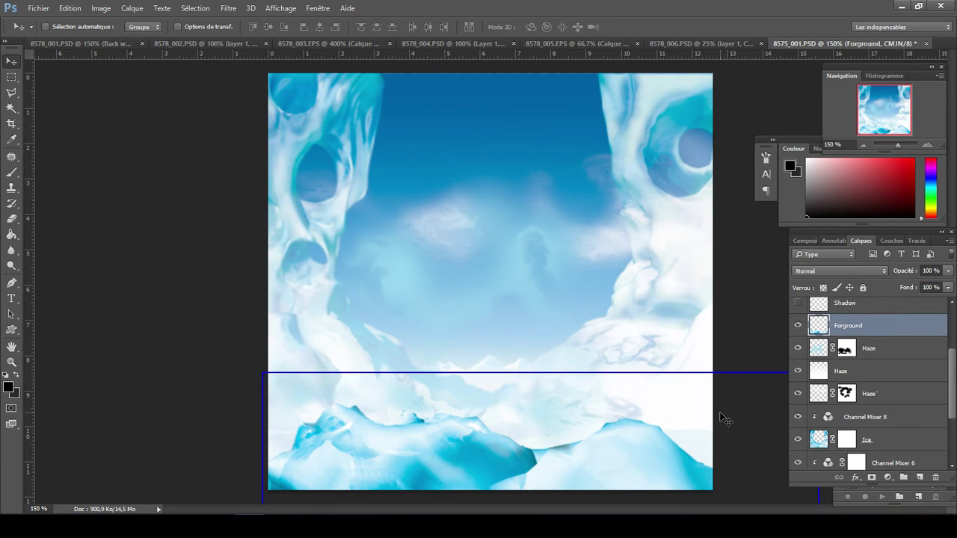
left_click_drag(711, 399, 534, 361)
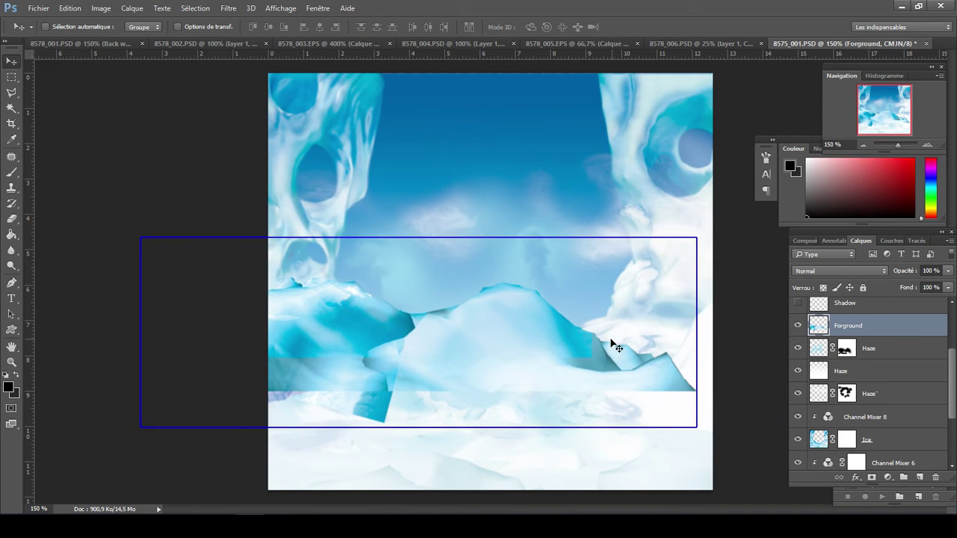
- Undo the Forground layer's move, and hide it along with the masked Haze layer directly beneath it
key("ctrl+z")
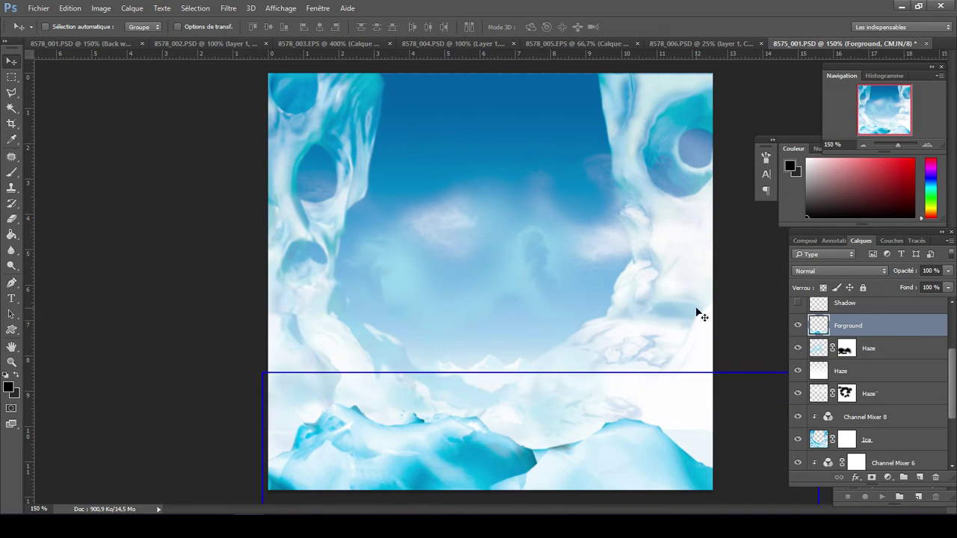
left_click(798, 325)
left_click(886, 349)
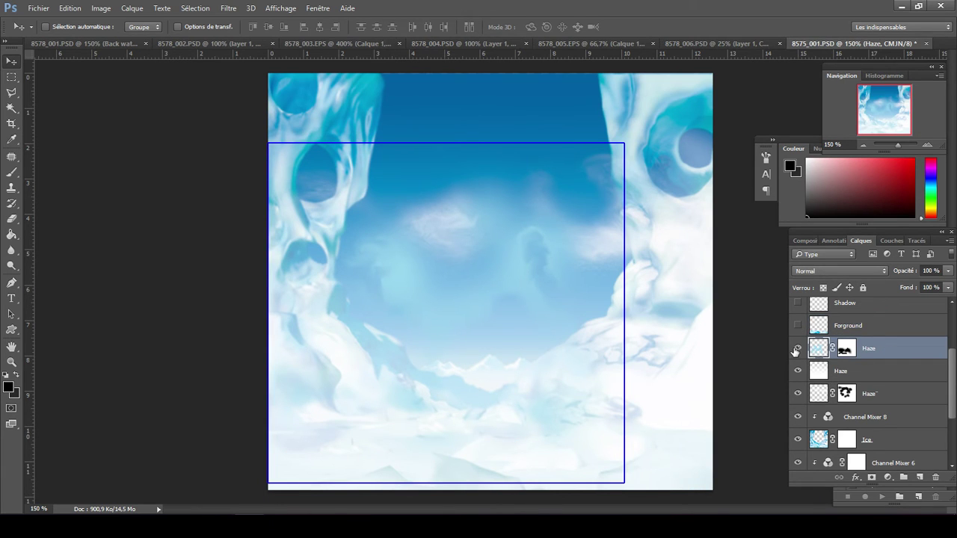
left_click(798, 348)
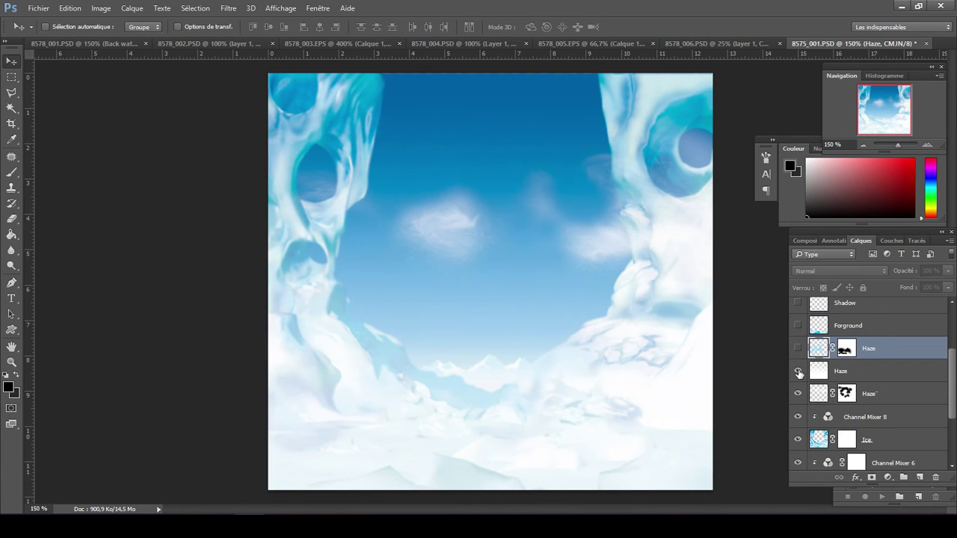
- Compare the scene with and without the unmasked Haze layer at 80 % opacity, and leave that layer hidden
left_click(798, 371)
left_click(798, 371)
left_click(843, 372)
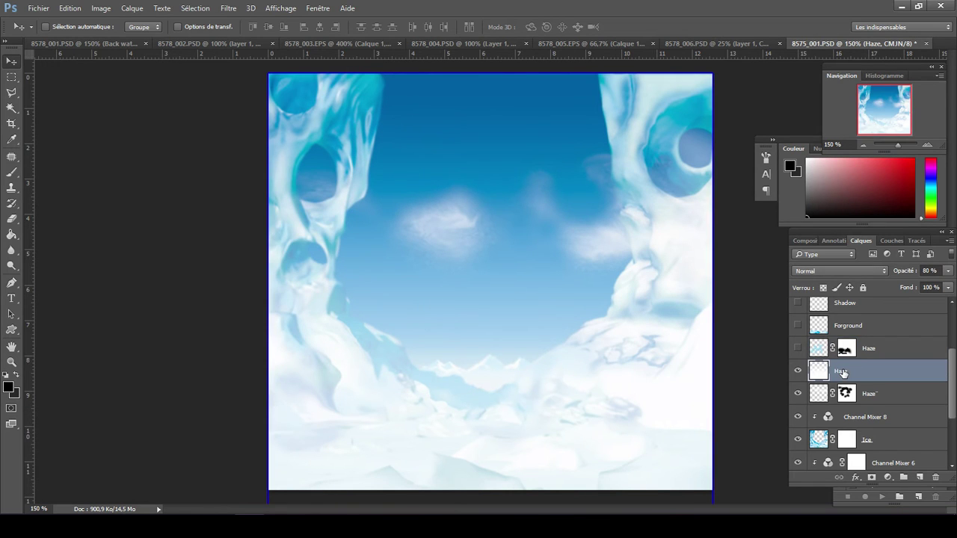
left_click(798, 372)
left_click(797, 372)
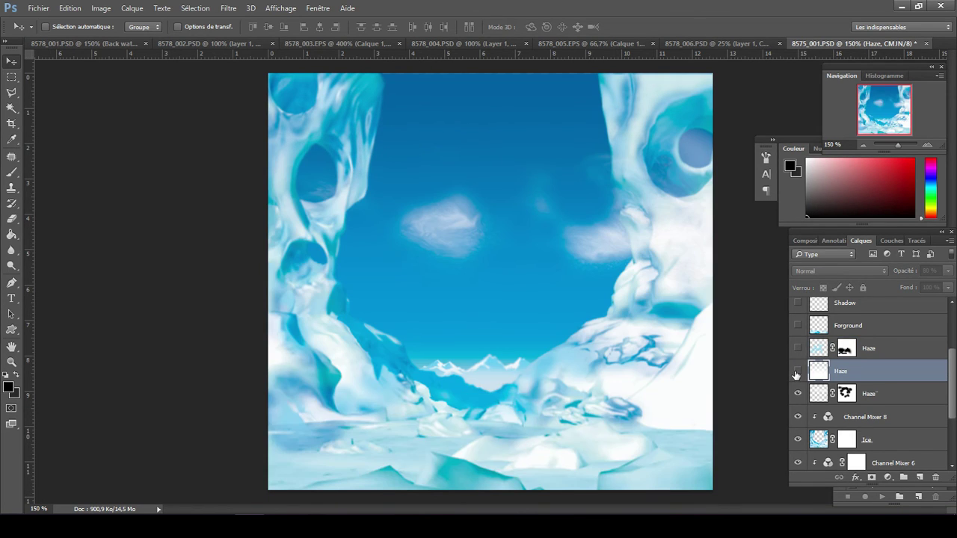
- Shift the Haze¨ layer left across the sky to inspect its masked clouds, and restore its original position
left_click(874, 394)
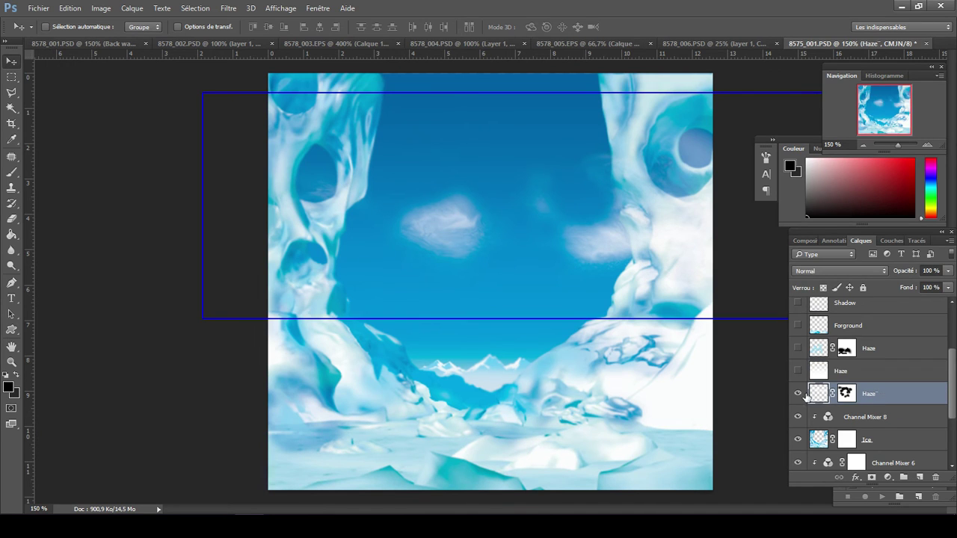
left_click_drag(703, 264, 588, 272)
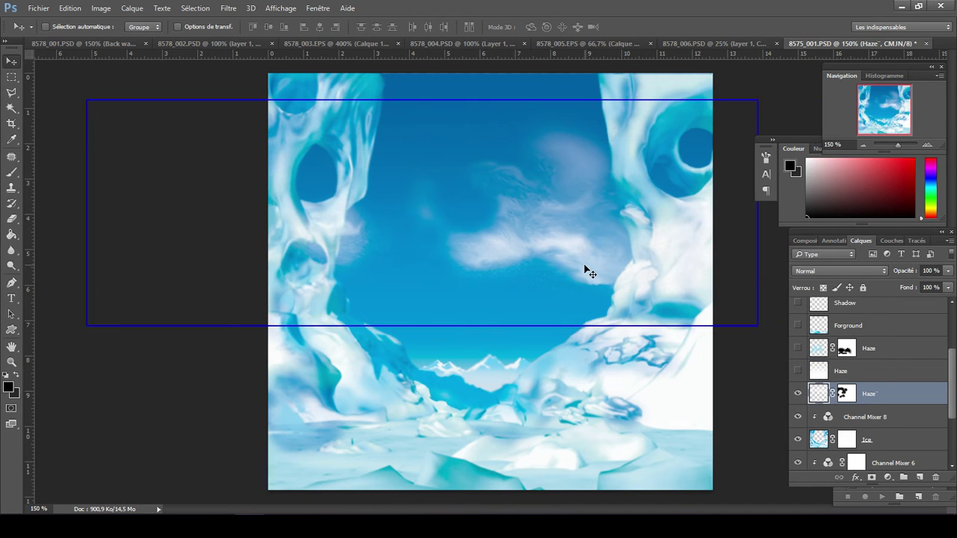
key("ctrl+z")
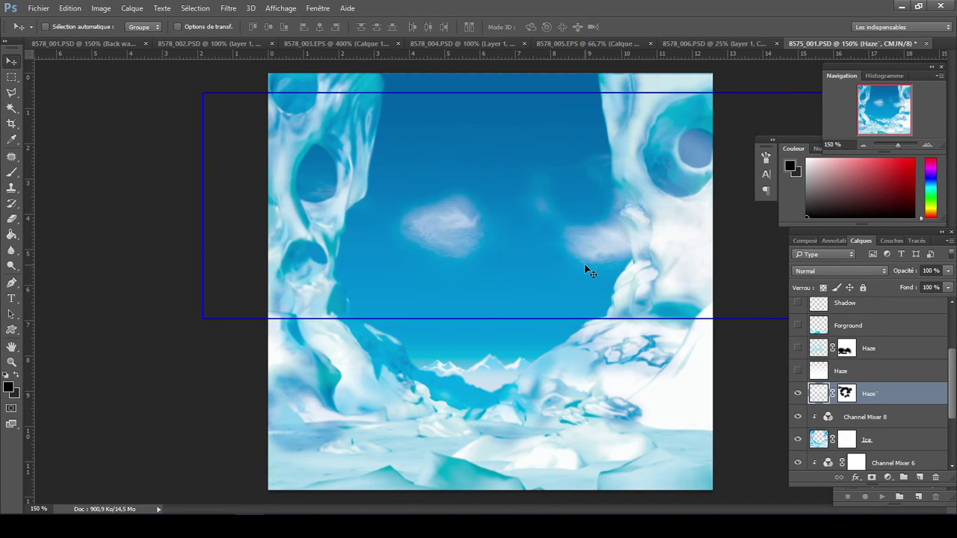
- Hide the Haze¨ cloud layer
key("ctrl+plus")
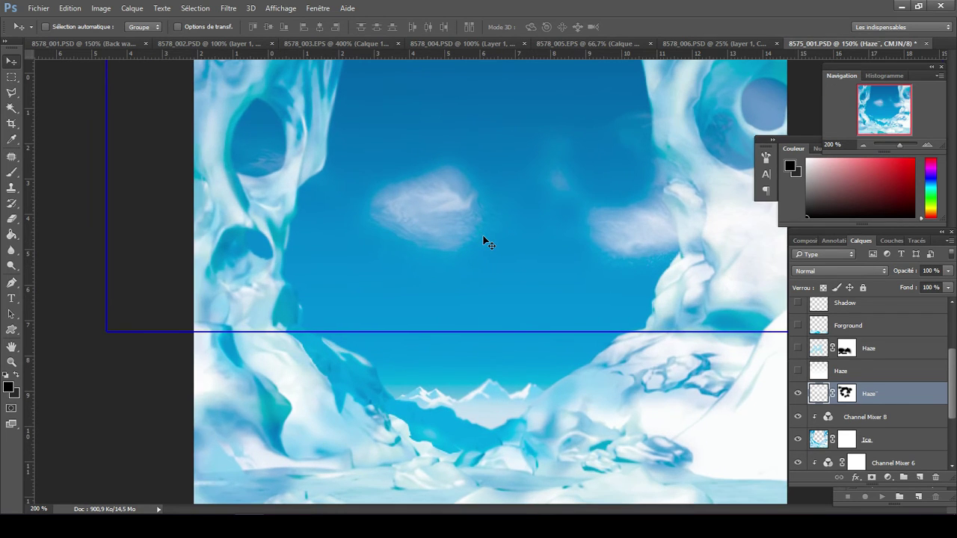
key("ctrl+minus")
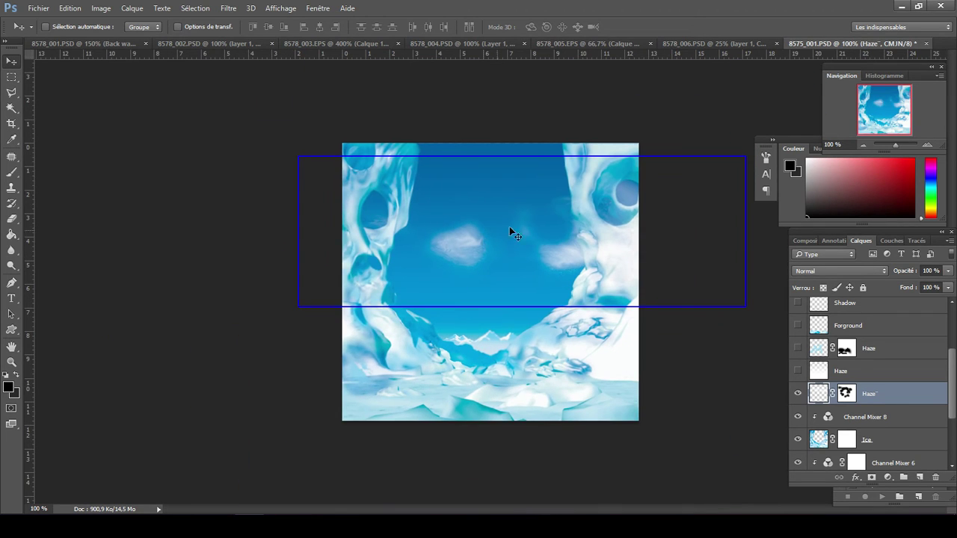
left_click(848, 144)
type("150")
key("Return")
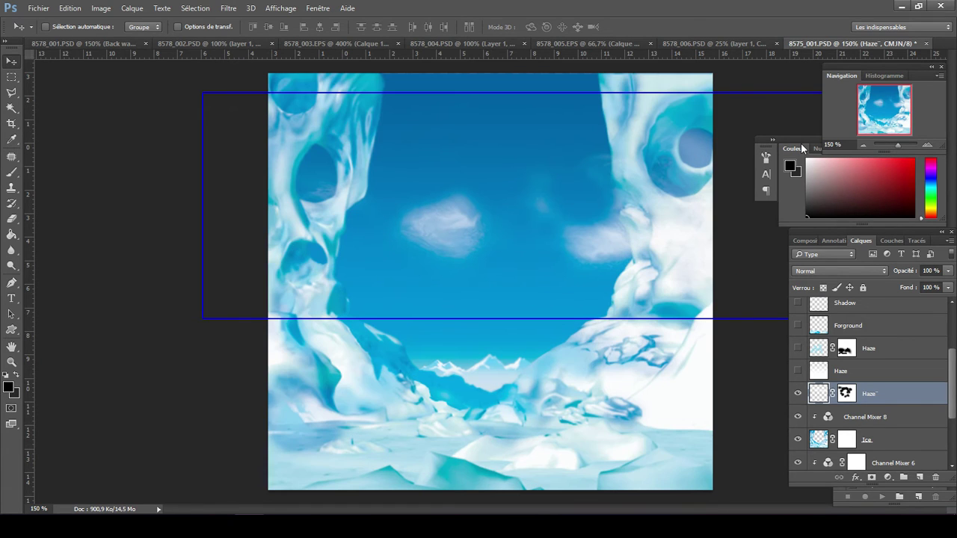
left_click(797, 393)
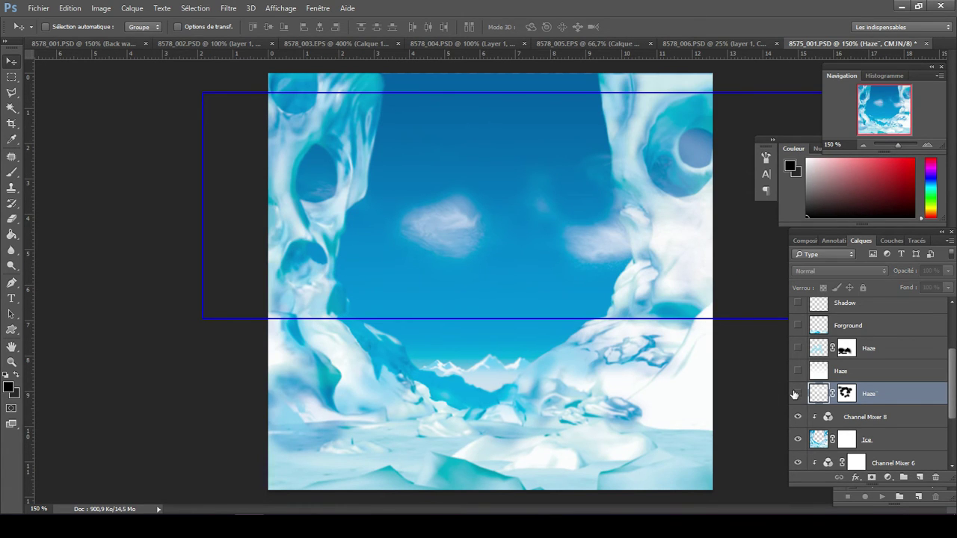
- Choose the textured 24 px preset for the Brush tool and try painting with it on the hidden Haze¨ layer
left_click(9, 178)
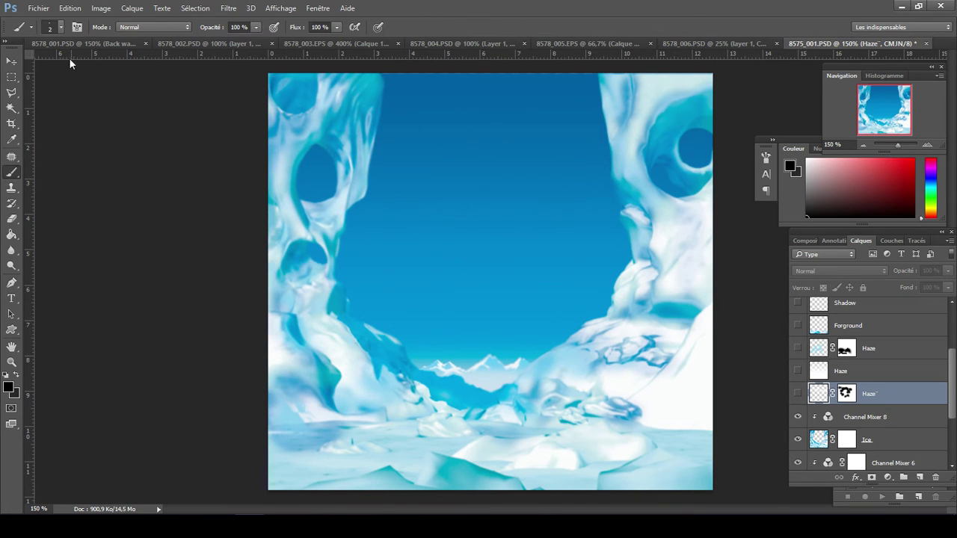
left_click(59, 28)
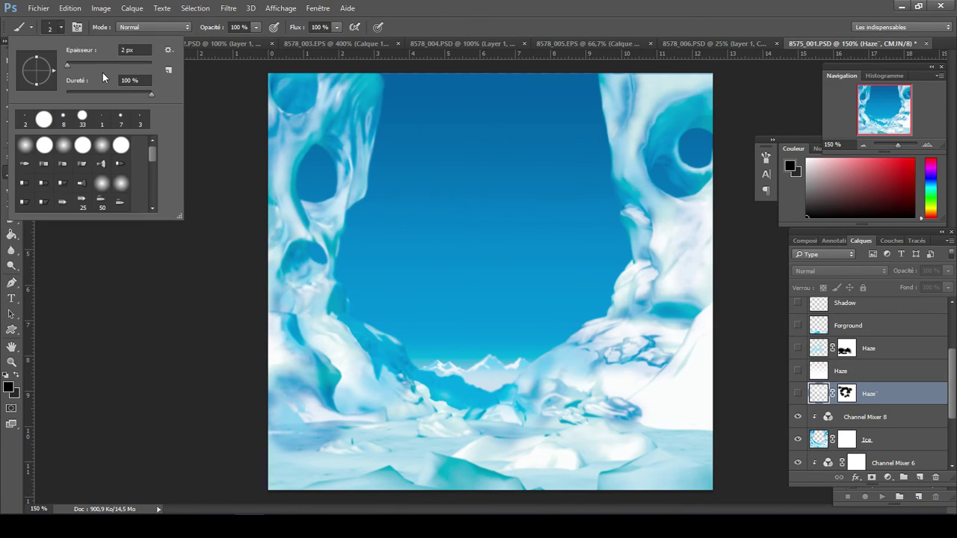
left_click_drag(155, 151, 156, 176)
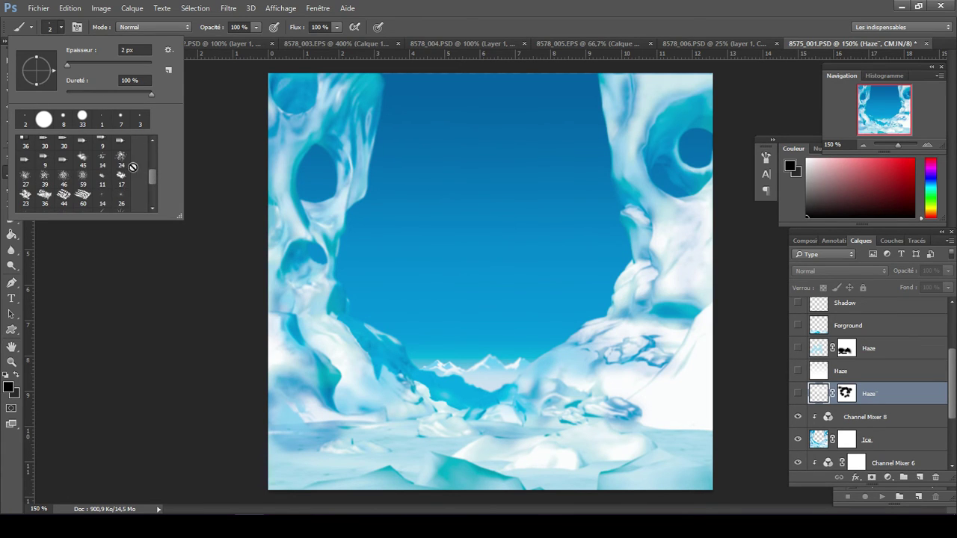
left_click(119, 159)
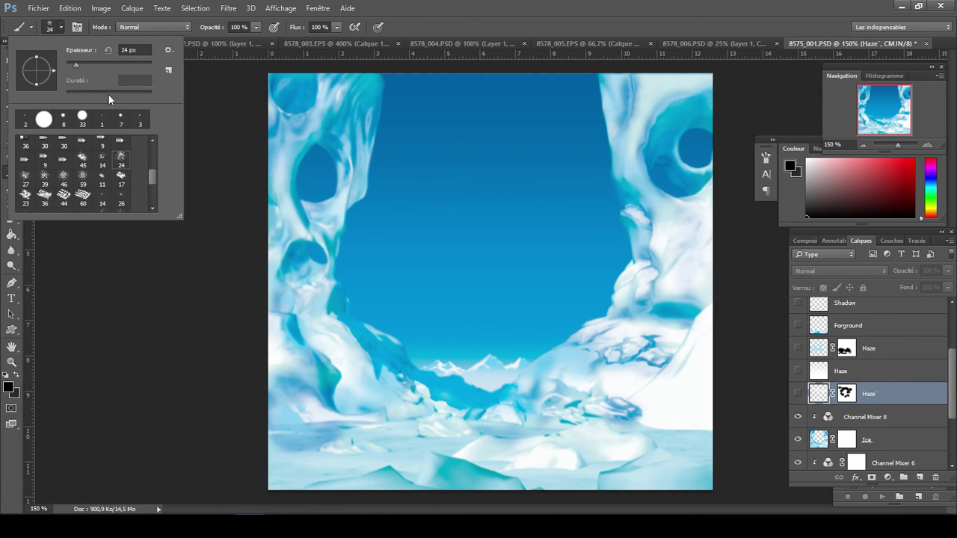
left_click(367, 156)
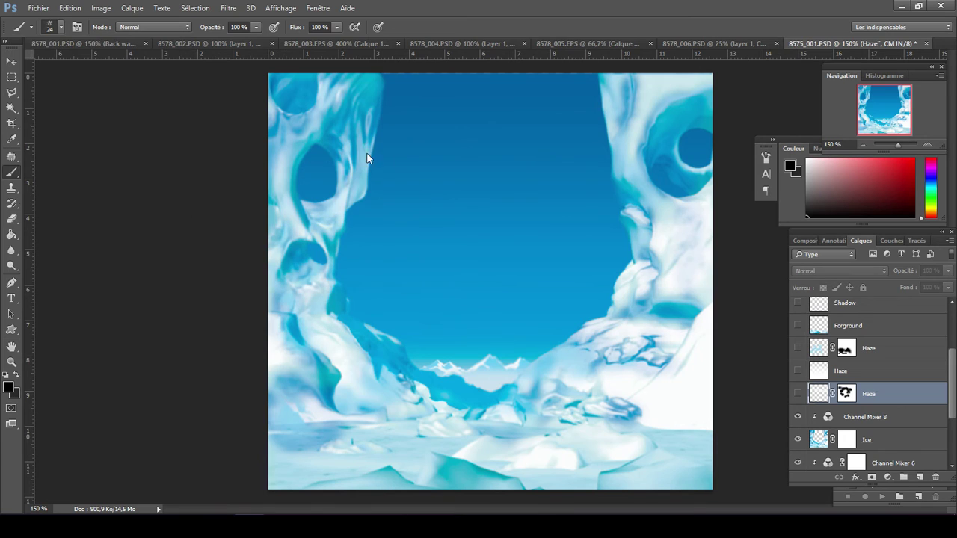
left_click(367, 156)
key("Return")
- Paint a short test stroke over the sky on the lower Ice layer, undo it, and return to the Move tool
left_click(878, 447)
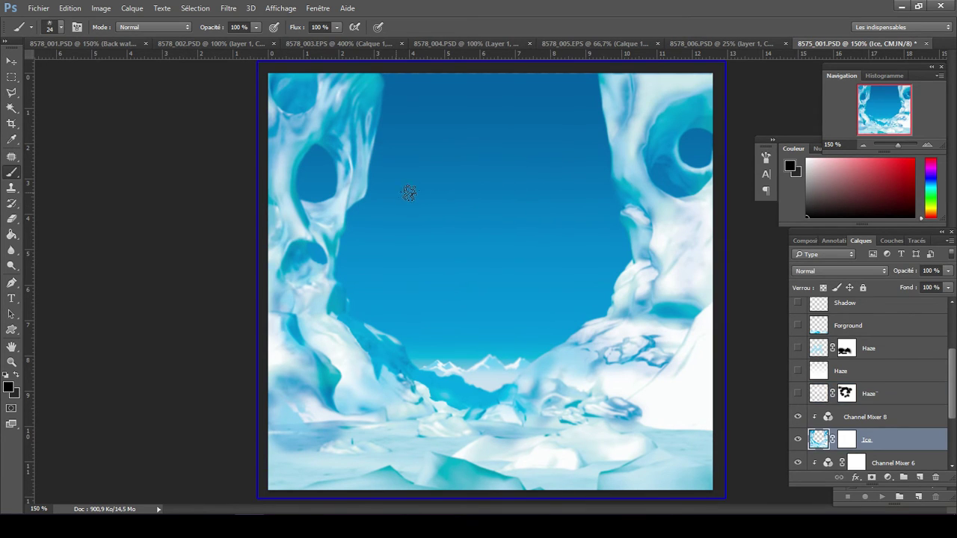
mouse_move(426, 219)
left_mouse_down()
mouse_move(507, 202)
mouse_move(450, 241)
mouse_move(426, 202)
mouse_move(481, 235)
left_mouse_up()
key("ctrl+z")
left_click(12, 62)
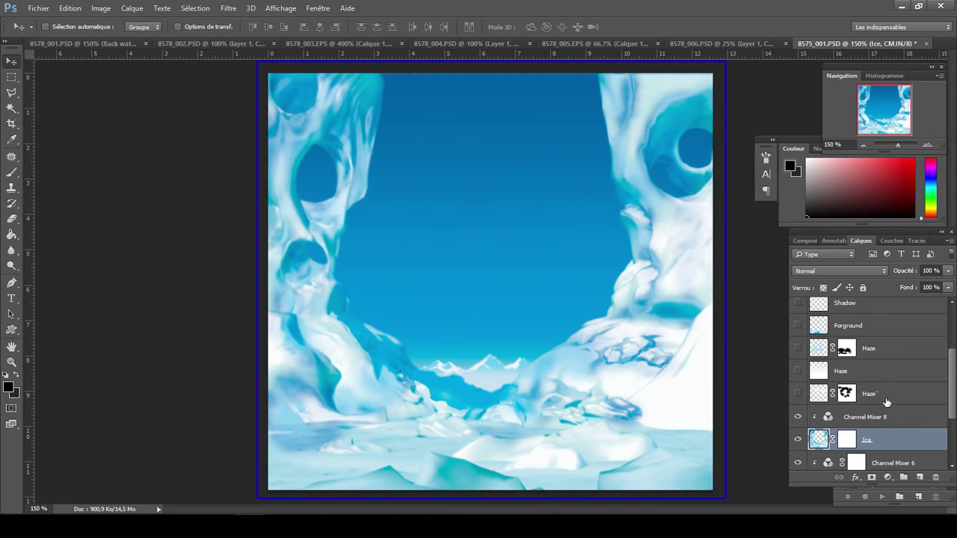
- Compare the ice with and without the Channel Mixer 8 adjustment, and leave the adjustment hidden
left_click(881, 420)
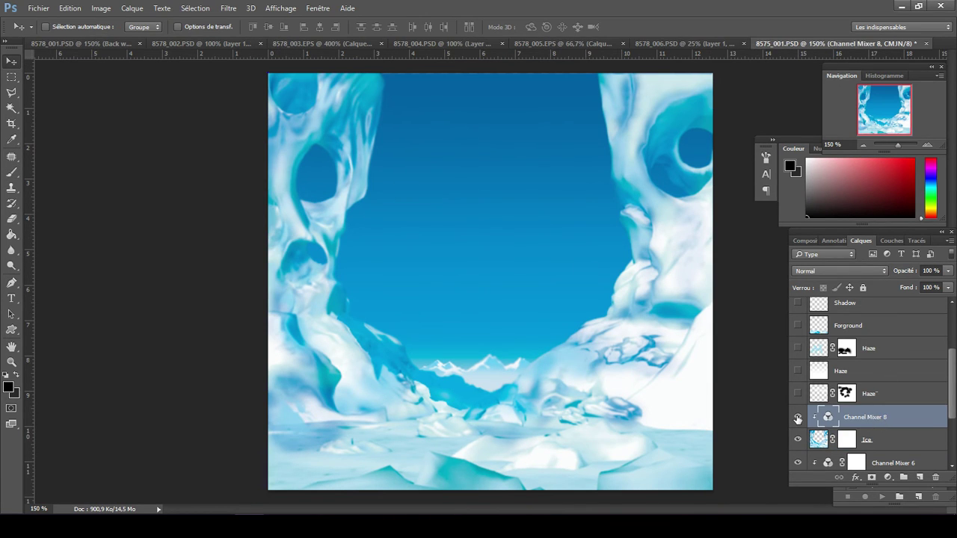
left_click(798, 419)
left_click(797, 419)
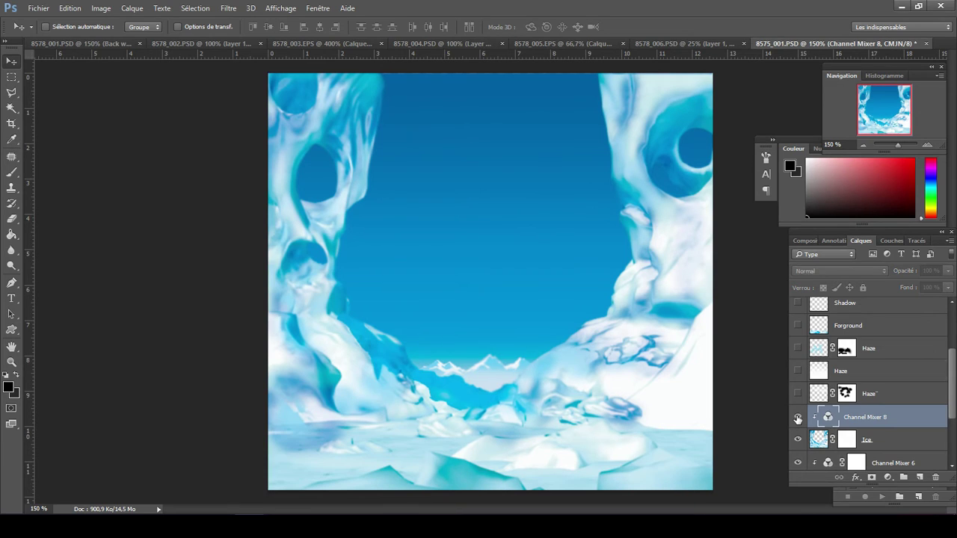
left_click(798, 419)
- Hide the masked Ice layer beneath Channel Mixer 8
scroll(867, 382, "down", 3)
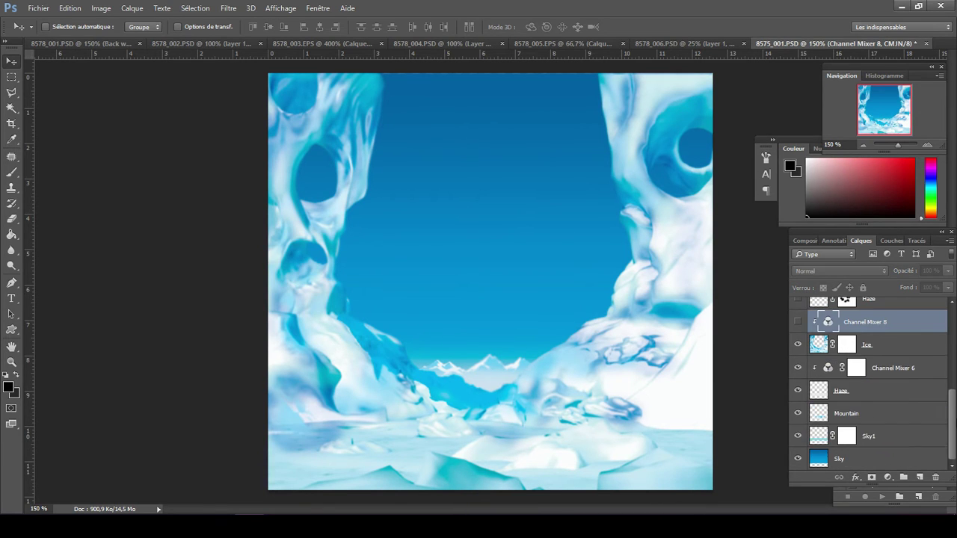
left_click(884, 347)
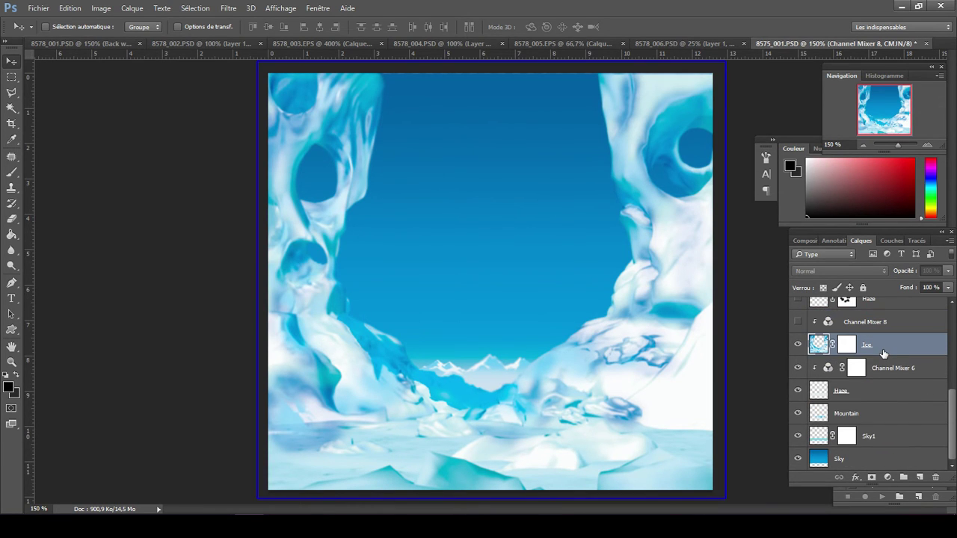
left_click(798, 345)
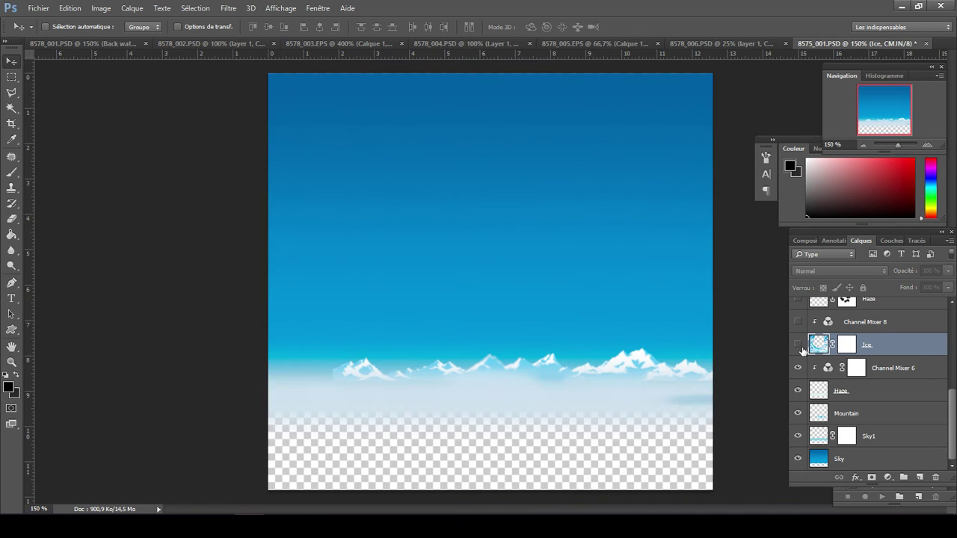
- Hide the Channel Mixer 6 adjustment and the Haze layer it is clipped to
left_click(877, 370)
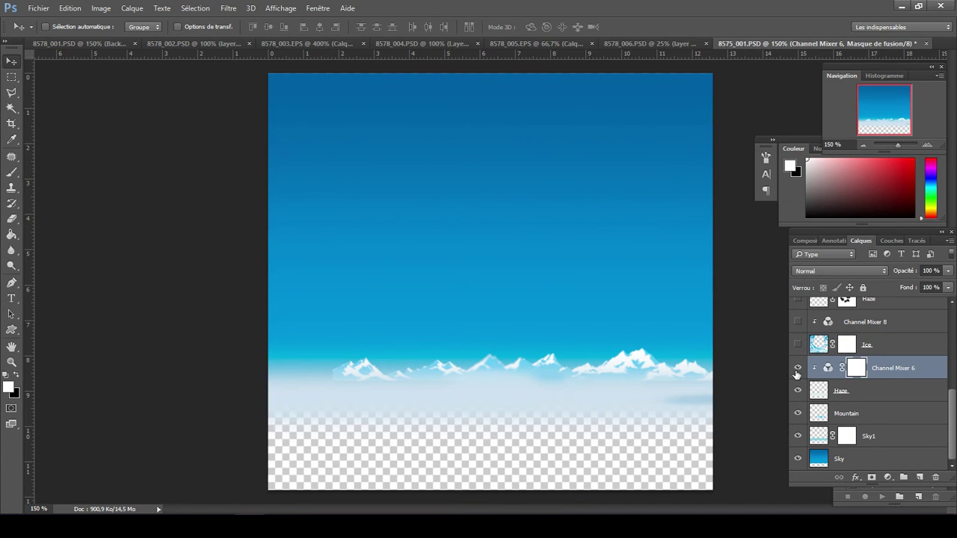
left_click(797, 367)
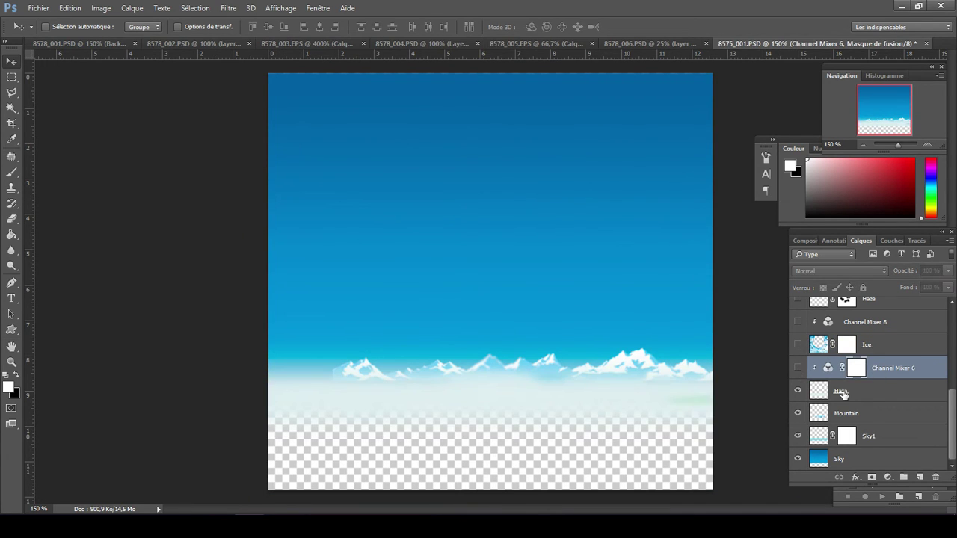
left_click(843, 392)
left_click(797, 391)
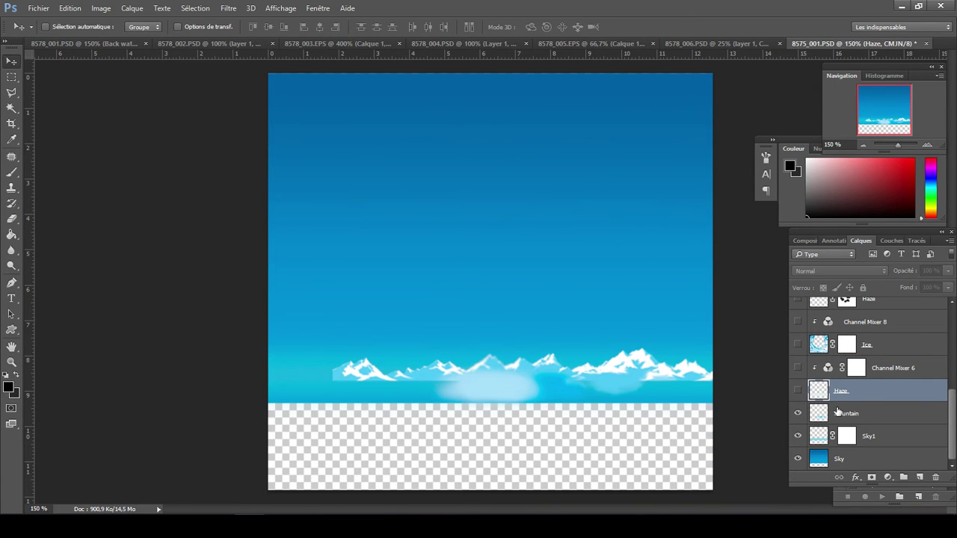
- Toggle the Mountain layer's visibility to examine the peaks, and leave it visible
left_click(838, 412)
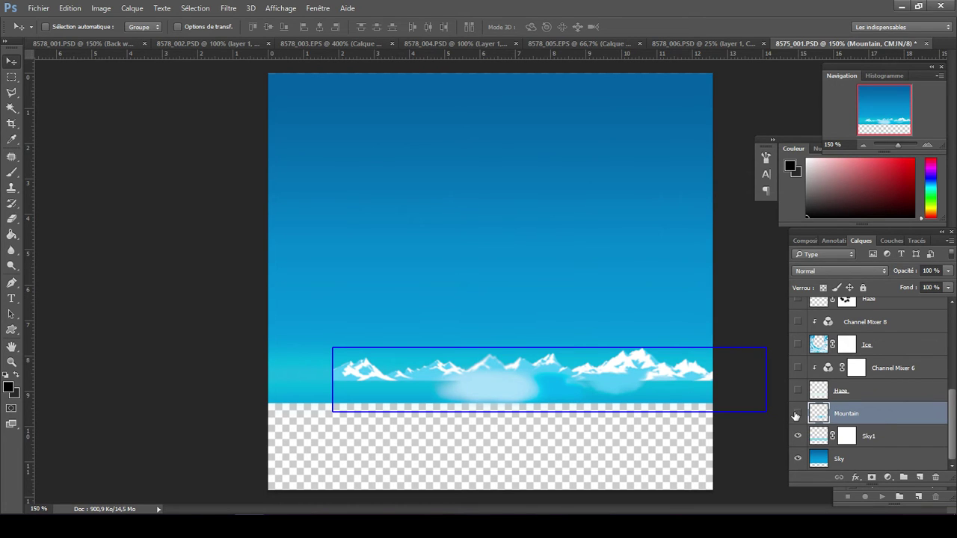
left_click(797, 414)
left_click(797, 415)
- Toggle the Sky1 and Sky layers' visibility to examine each part of the background, and leave both visible
left_click(798, 436)
left_click(797, 436)
left_click(811, 458)
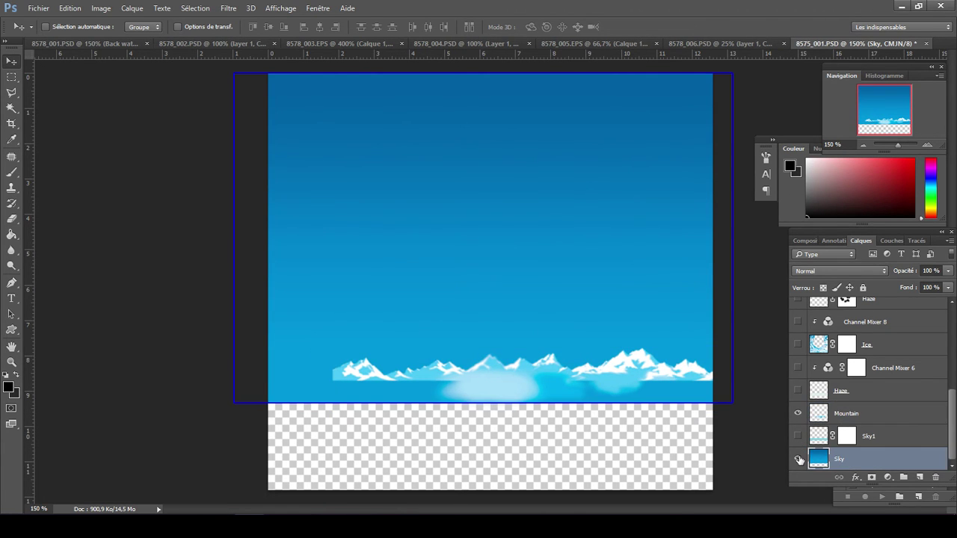
left_click(798, 459)
left_click(798, 459)
left_click(798, 437)
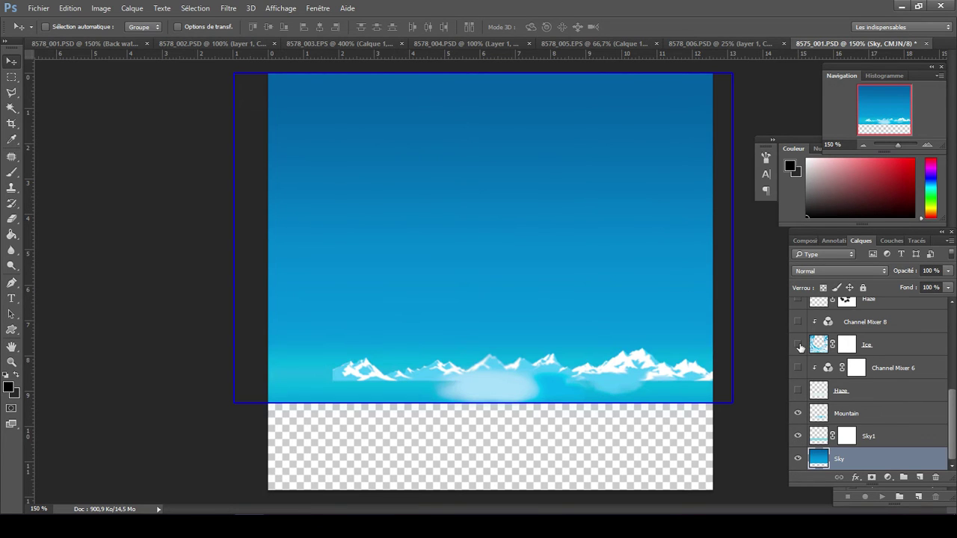
- Show the masked Ice layer and the Kohrak-kal character layer again
left_click(798, 345)
left_click(799, 346)
left_click(798, 346)
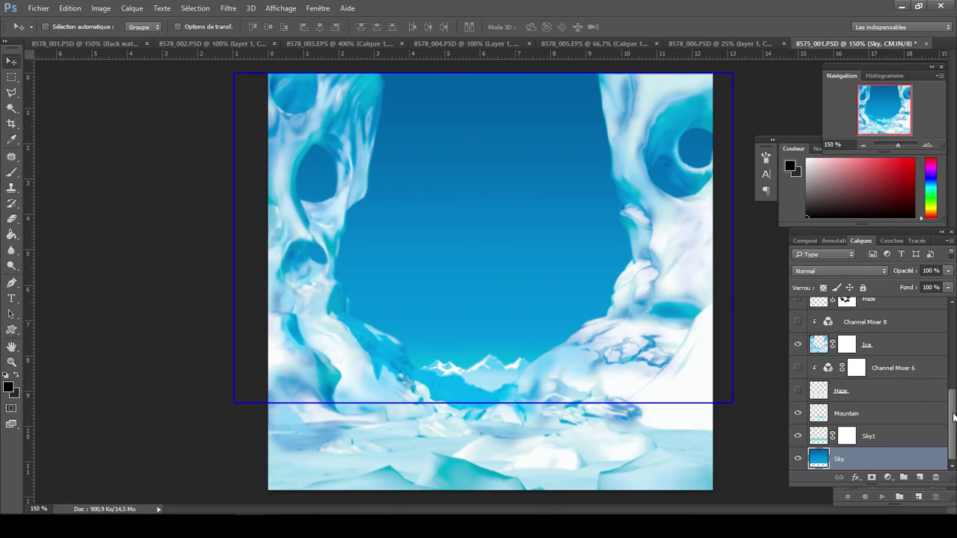
left_click_drag(955, 417, 953, 332)
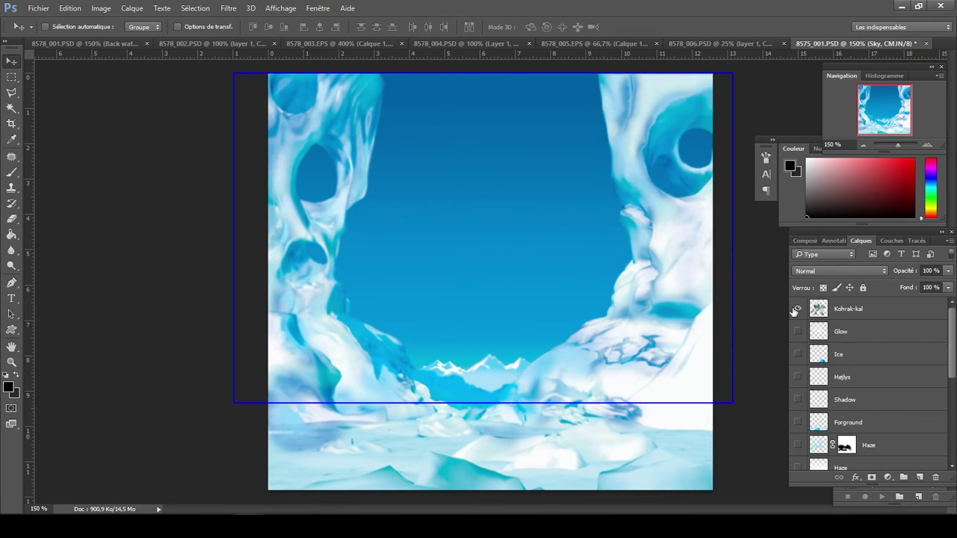
left_click(797, 309)
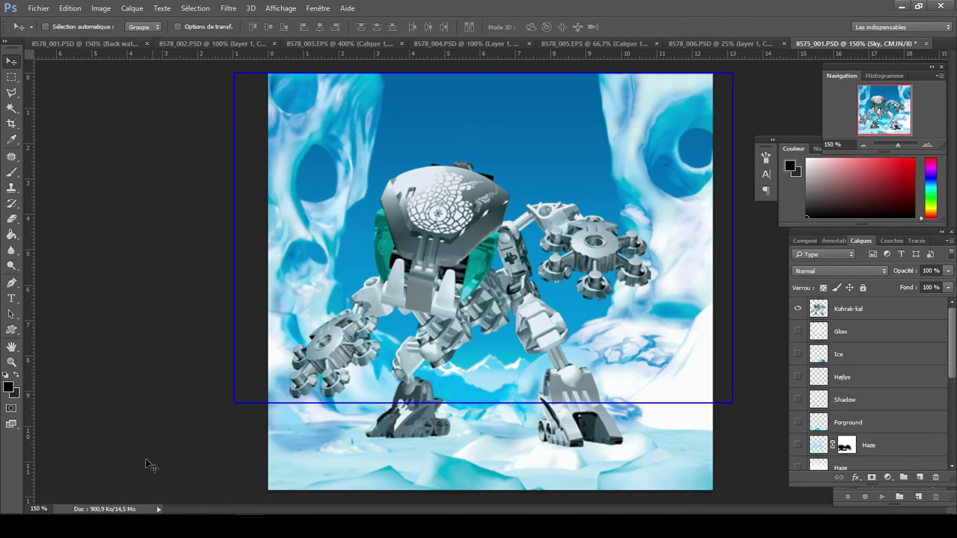
- Switch to File Explorer and open 8575_002 from the KOHRAK folder
key("alt+Tab")
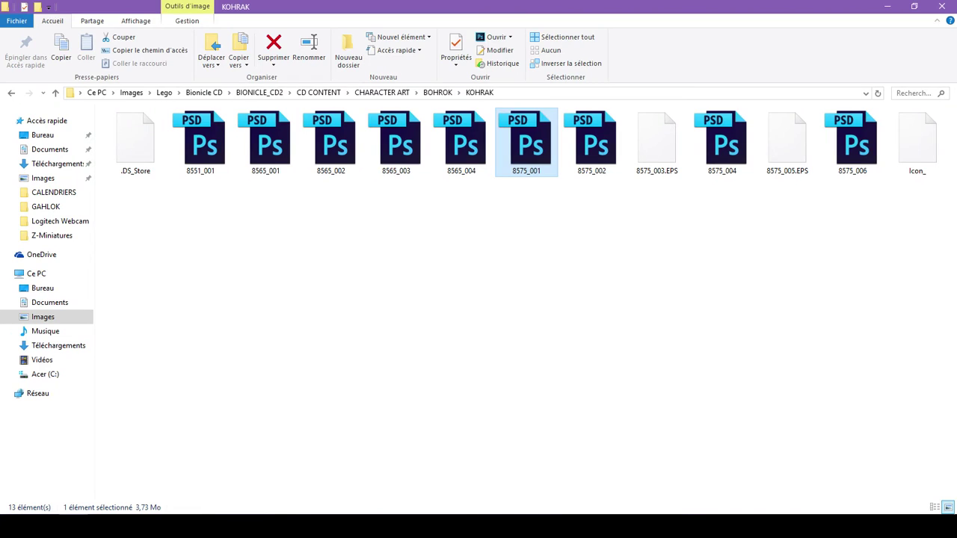
left_click(599, 127)
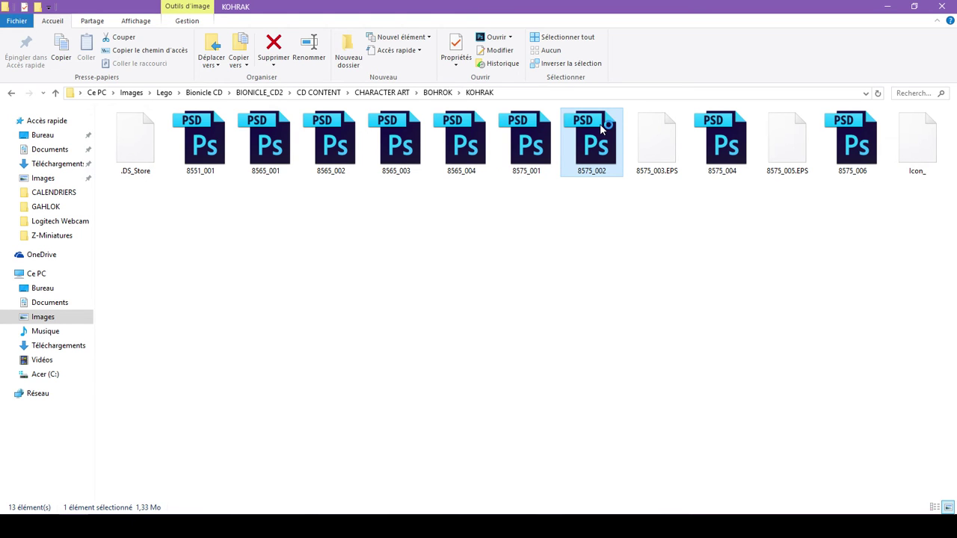
- Open 8575_003.EPS from the KOHRAK folder, rasterized at 72 pixels/inch in CMYK mode, and examine the symbol up close
key("alt+Tab")
left_click(83, 512)
left_click_drag(647, 152, 701, 112)
key("alt+Tab")
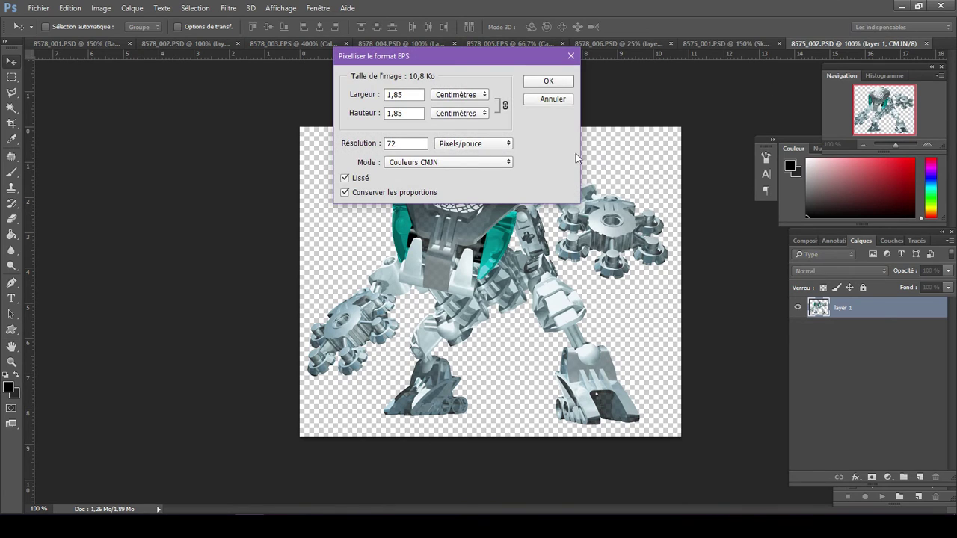
left_click(551, 79)
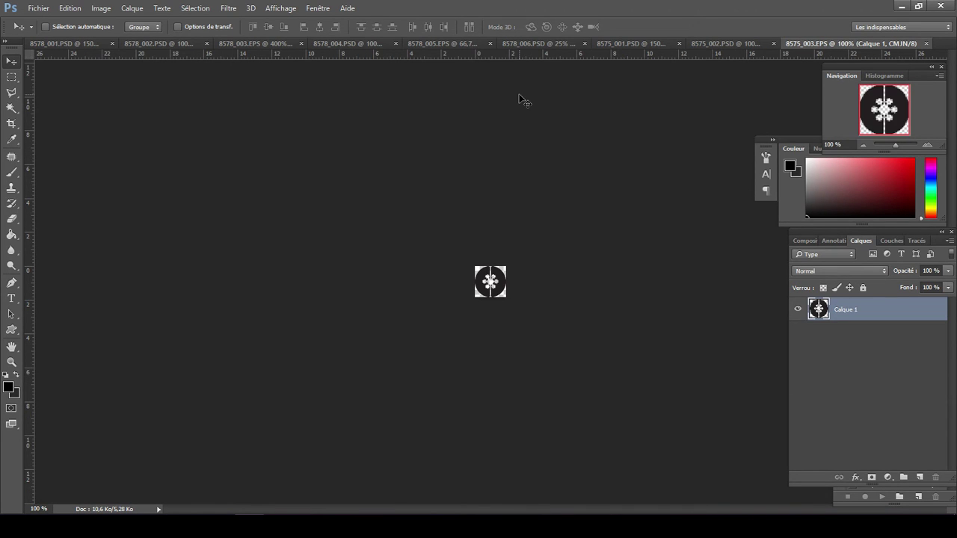
key("ctrl+plus")
key("ctrl+plus")
key("ctrl+plus")
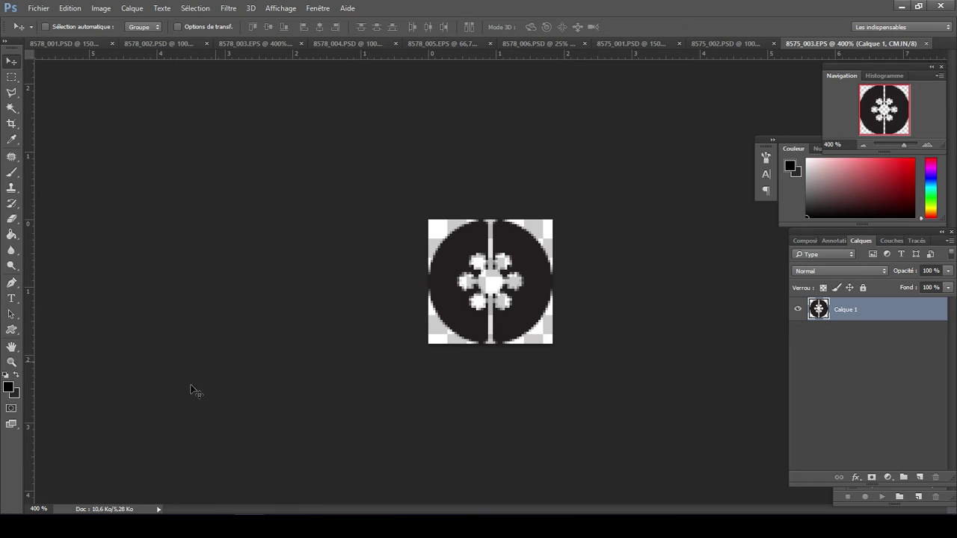
- Open 8575_004 and 8575_005.EPS from the KOHRAK folder, rasterizing the EPS at 72 pixels/inch in CMYK mode
left_click(73, 467)
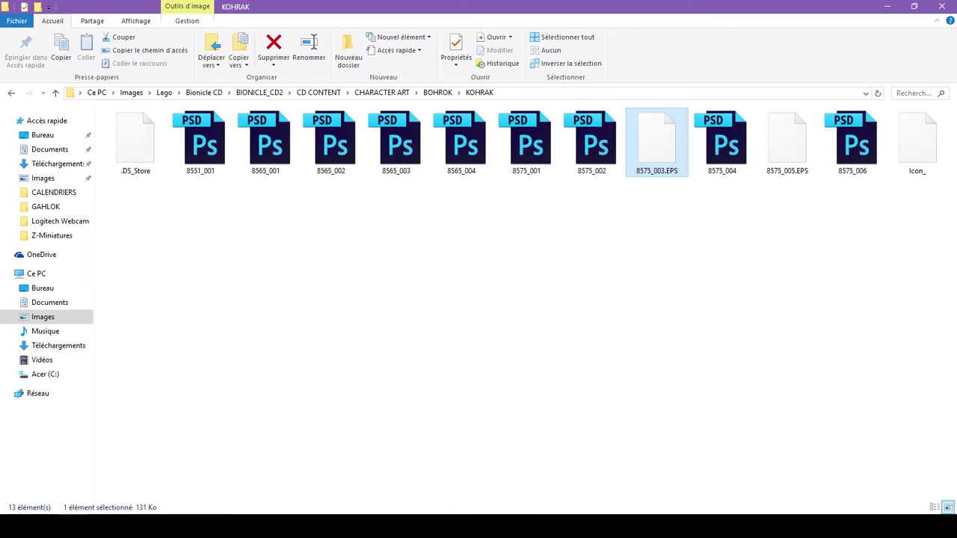
left_click_drag(733, 142, 876, 89)
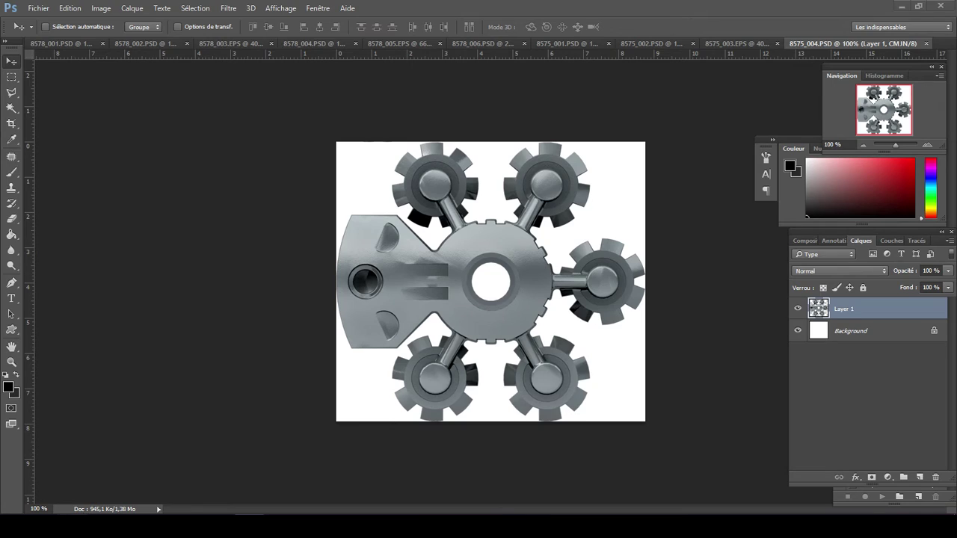
key("alt+Tab")
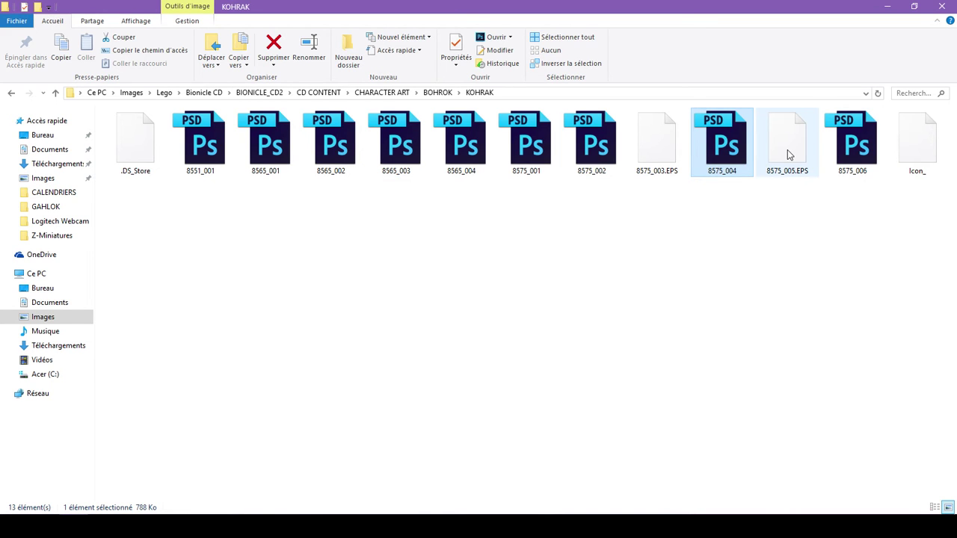
left_click_drag(788, 149, 946, 56)
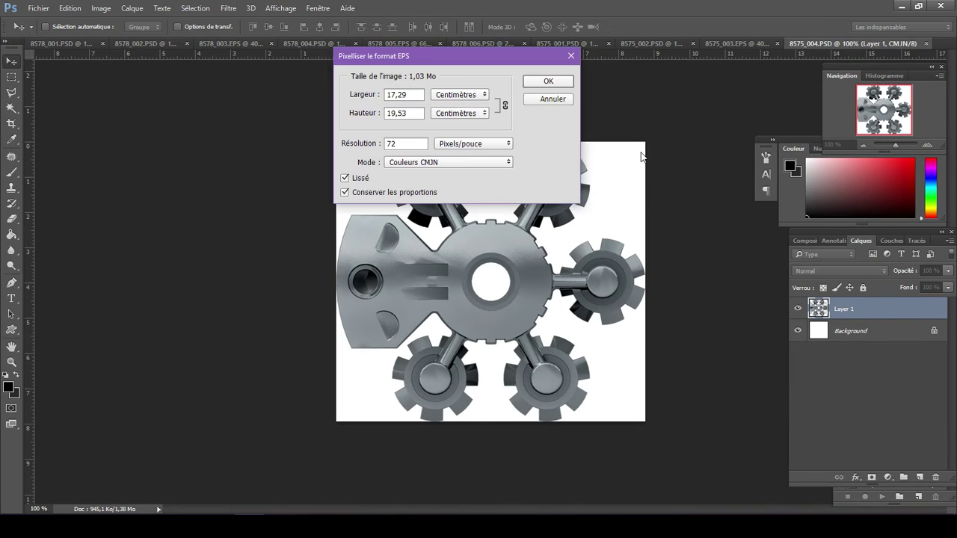
left_click(543, 84)
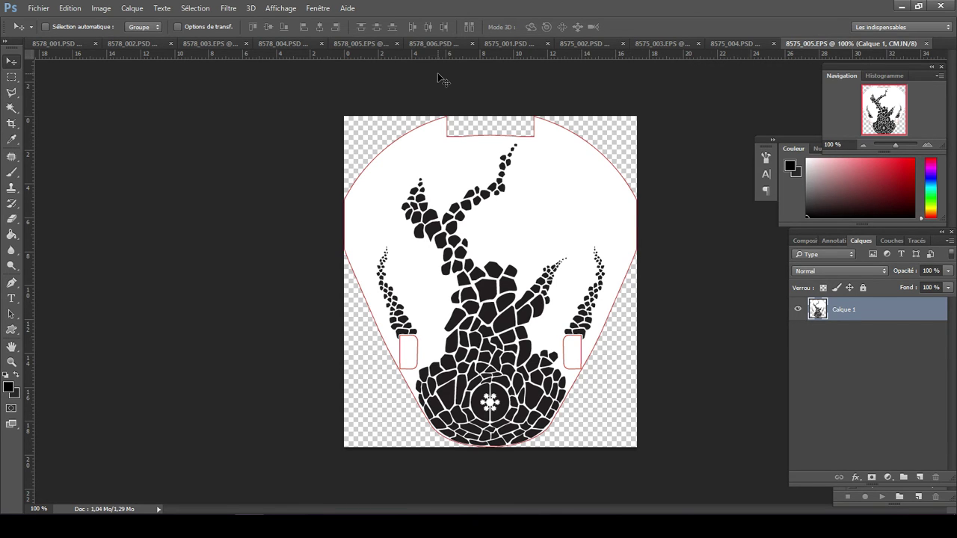
- Compare the mask pattern of 8578_005.EPS with that of 8575_005.EPS at the same 66.7% scale
left_click(359, 43)
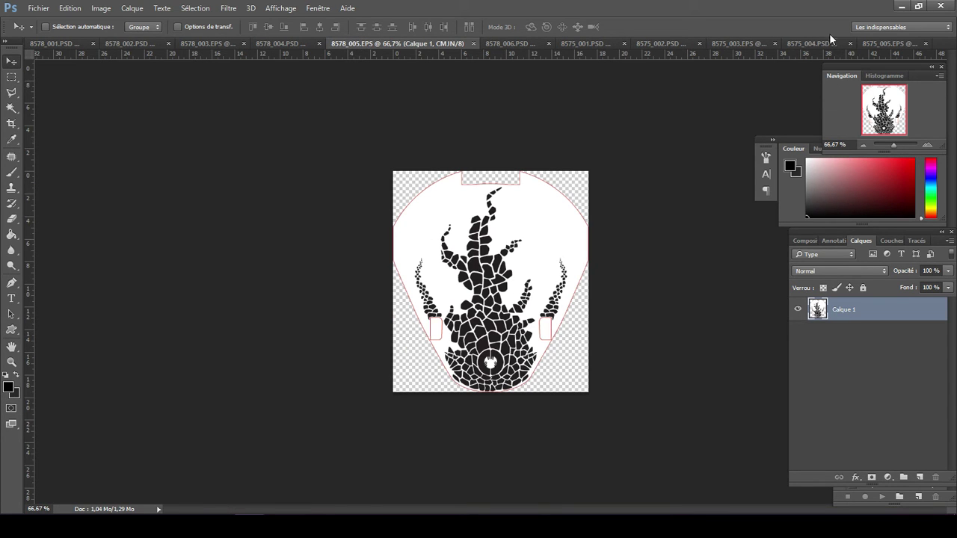
left_click(882, 43)
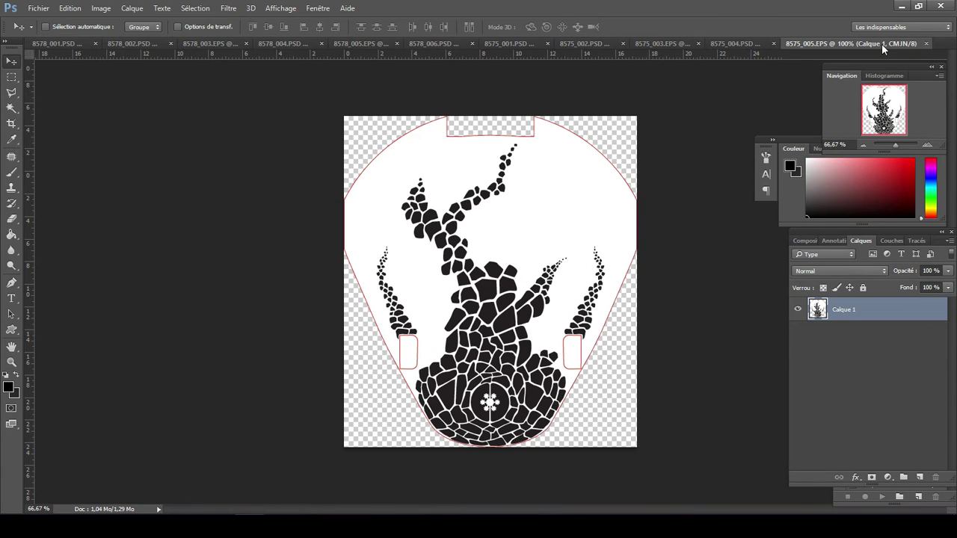
key("ctrl+minus")
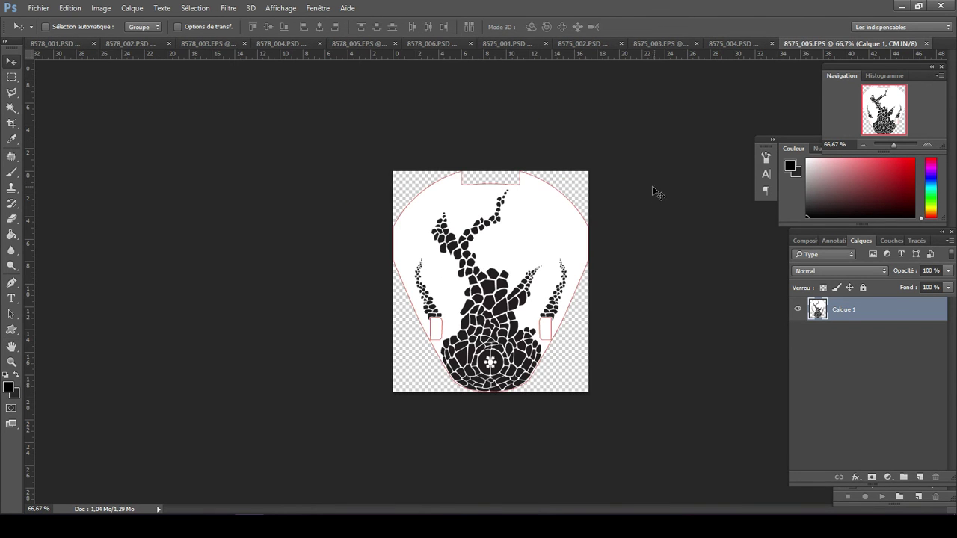
left_click(348, 43)
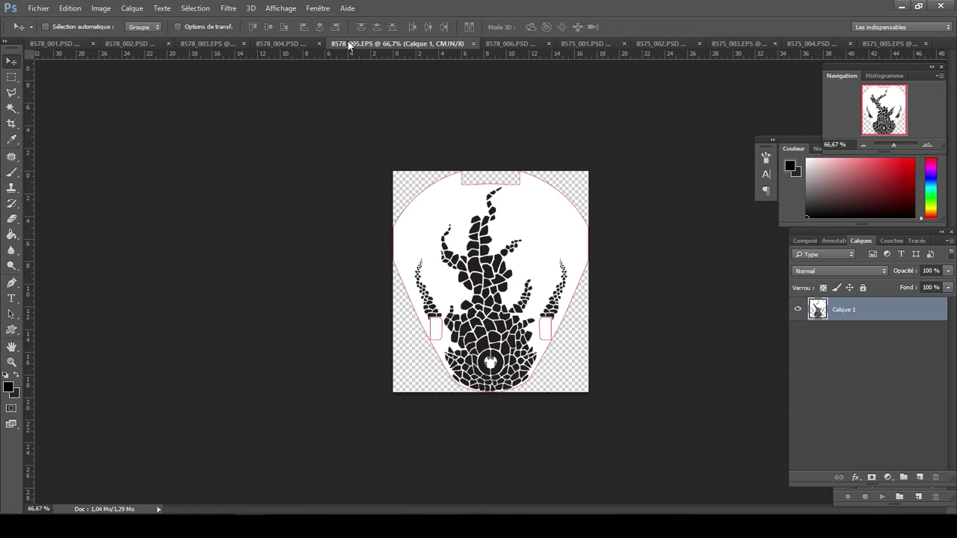
key("ctrl+Tab")
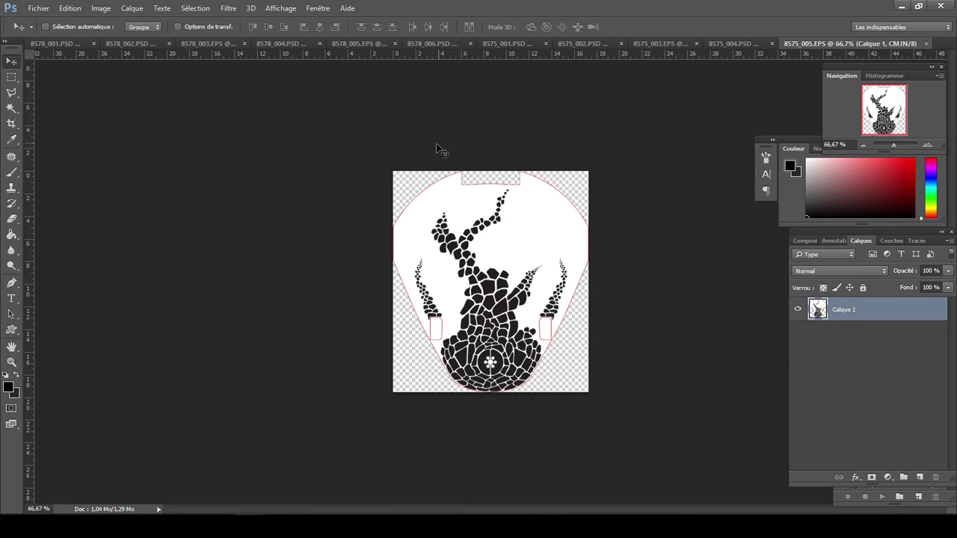
- Switch to File Explorer and open 8575_006 from the KOHRAK folder
mouse_move(74, 527)
left_click(901, 6)
left_click_drag(858, 154, 305, 385)
left_click_drag(190, 500, 713, 125)
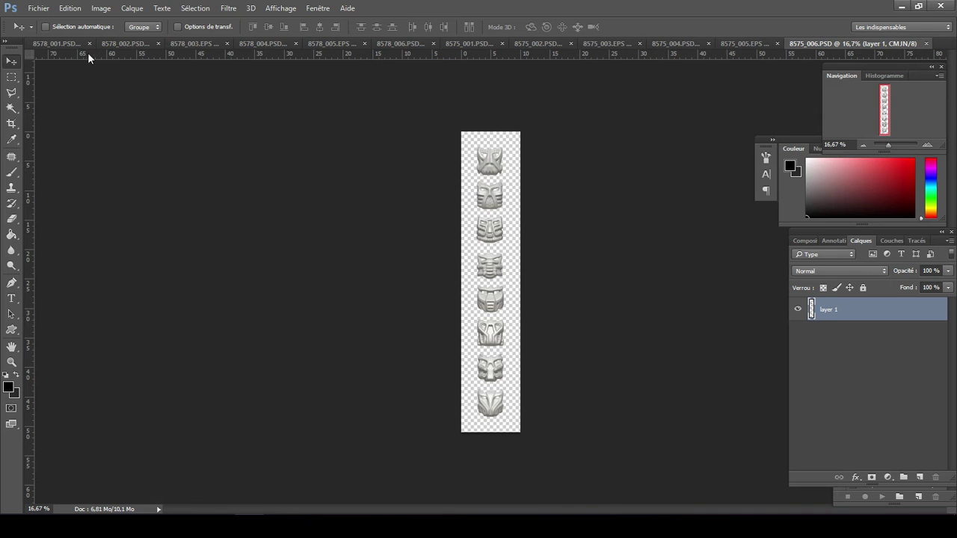
- Close all open documents without saving, applying that choice to every modified file
left_click(39, 9)
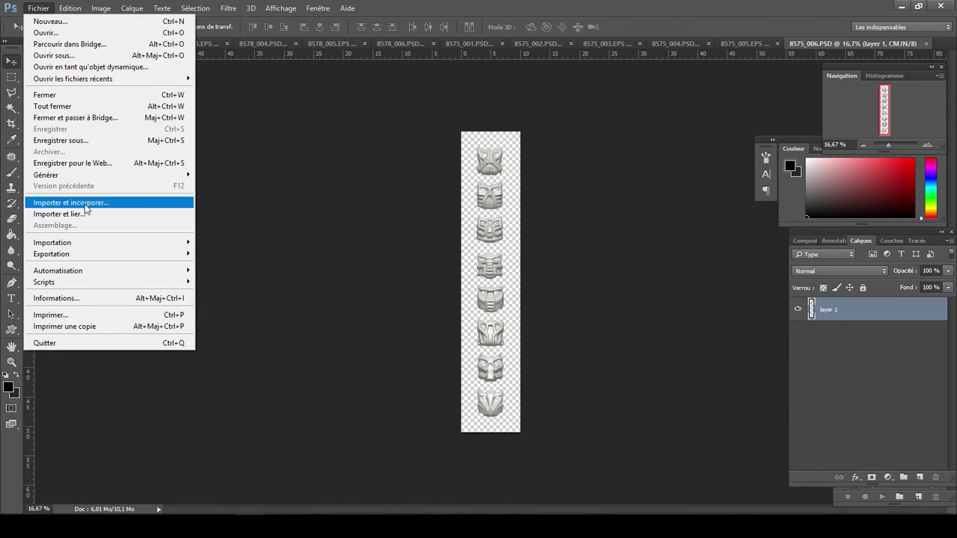
left_click(98, 110)
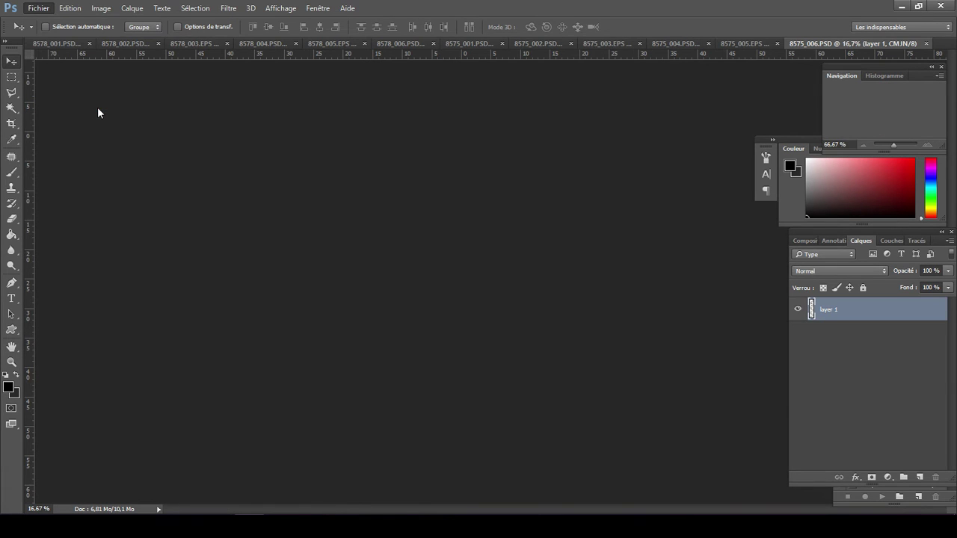
left_click(385, 226)
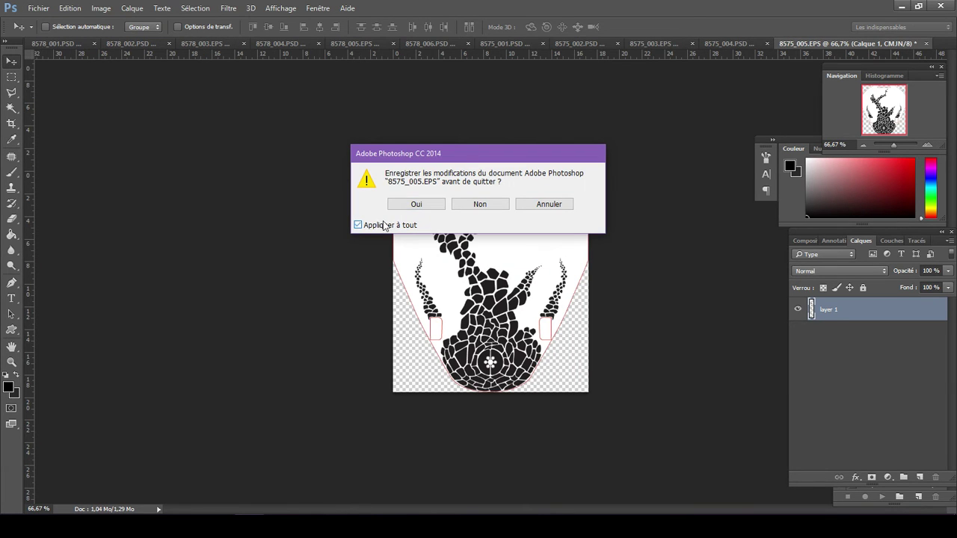
left_click(480, 204)
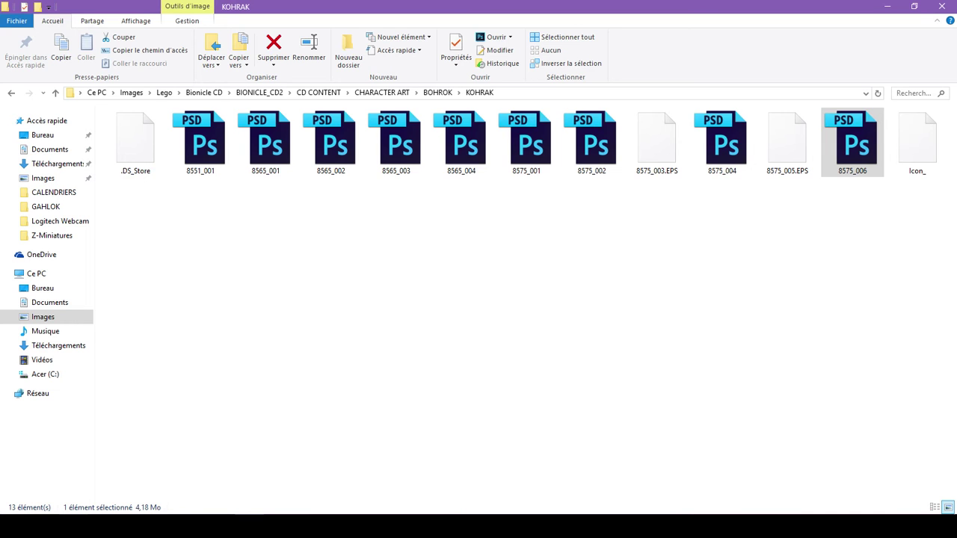
- Open 8576_001 from the LEHVAK folder inside BOHROK and set its display scale to 150%
left_click(438, 93)
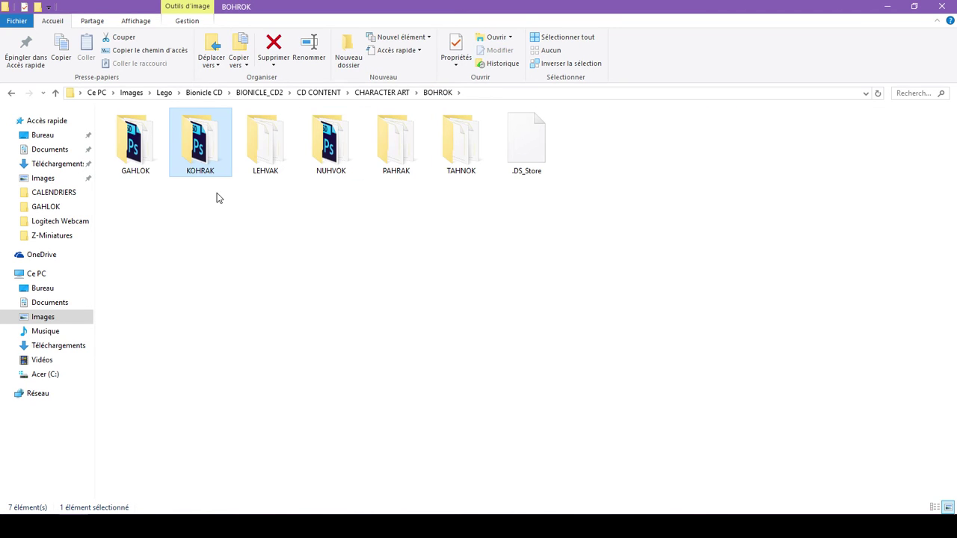
double_click(261, 166)
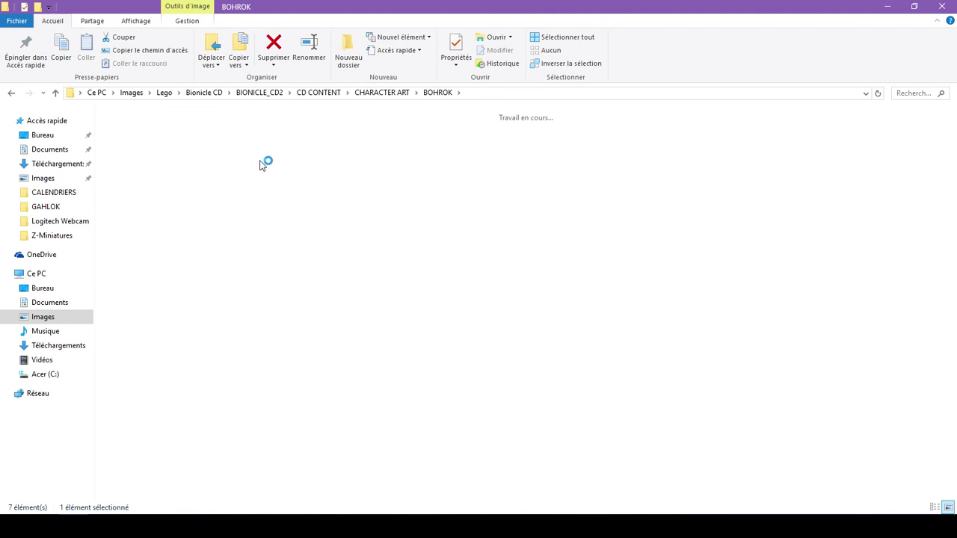
left_click(540, 145)
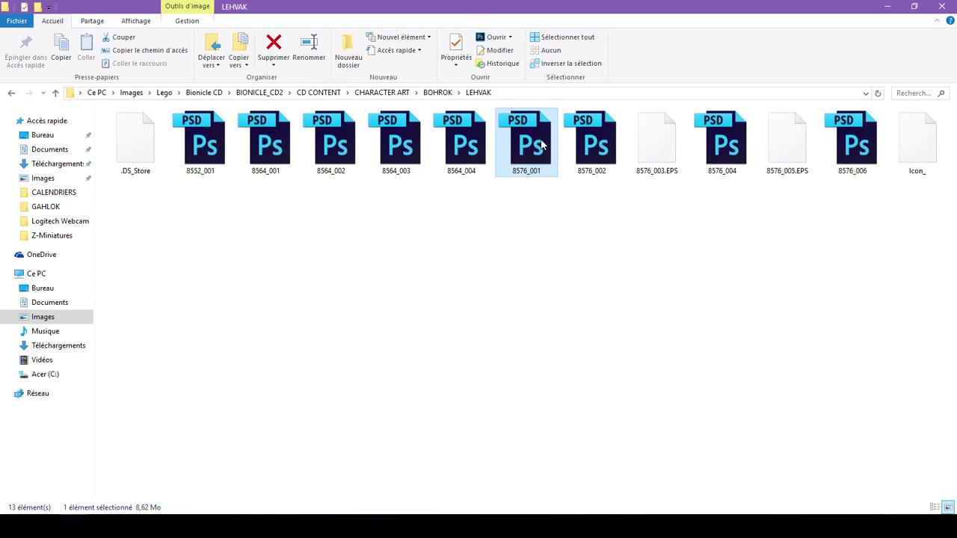
left_click_drag(540, 145, 353, 213)
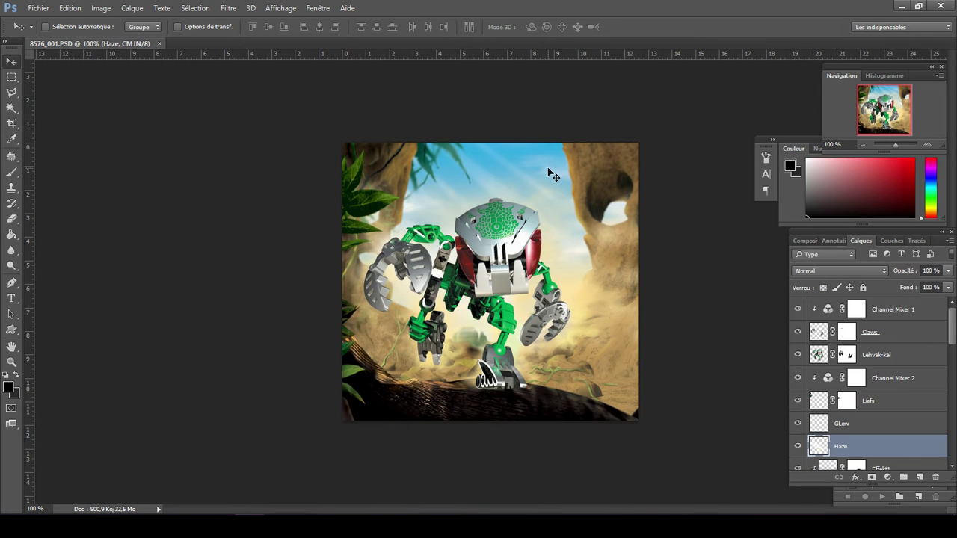
left_click(846, 144)
left_click_drag(846, 143, 795, 149)
type("150")
key("Return")
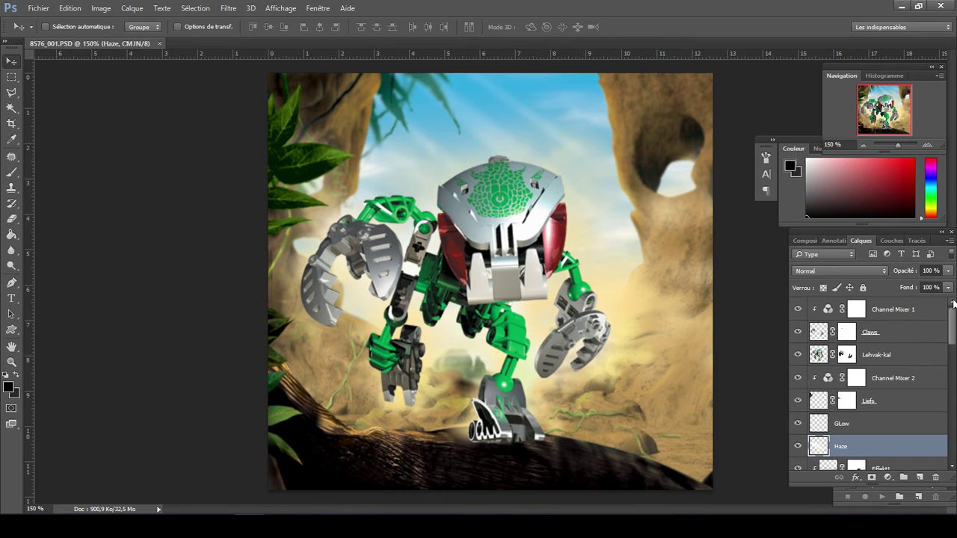
- Toggle the Channel Mixer 1 adjustment layer's visibility to examine its effect, and leave it hidden
left_click(912, 309)
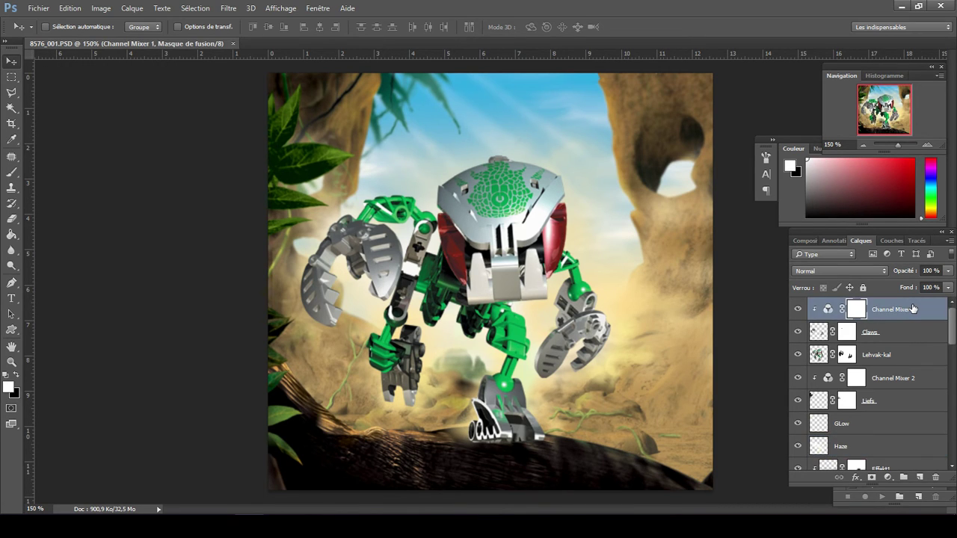
left_click(798, 310)
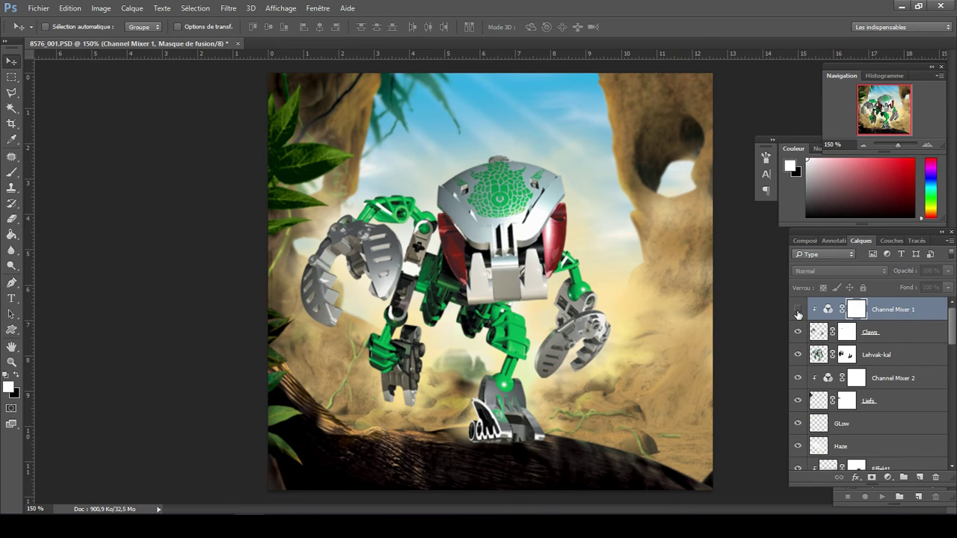
left_click(798, 311)
left_click(797, 311)
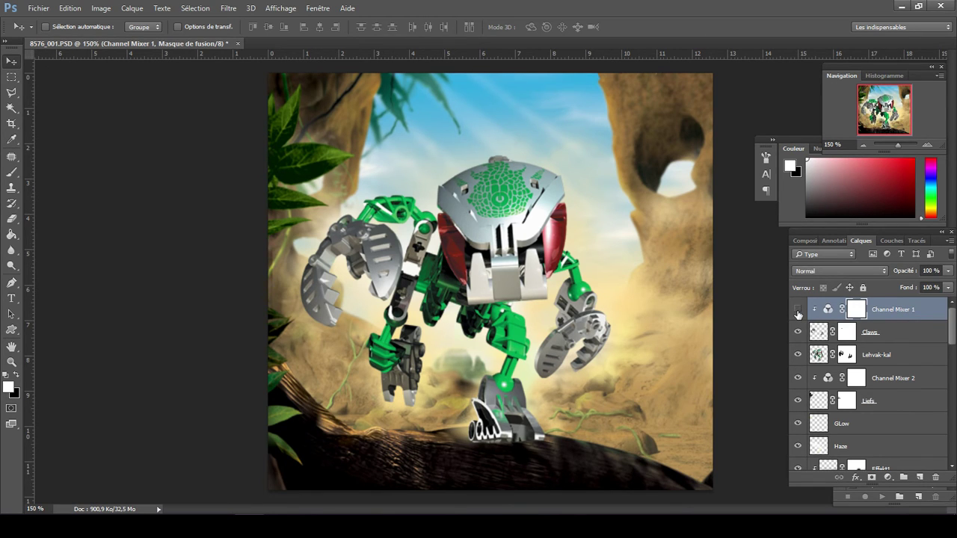
- Select the Claws layer and toggle its visibility to examine the claws, leaving it visible
left_click(905, 332)
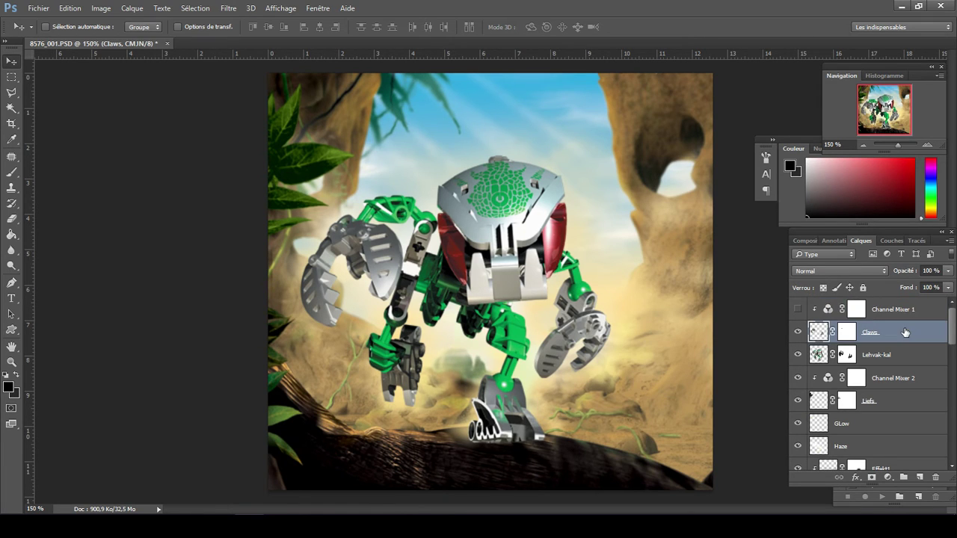
left_click(798, 333)
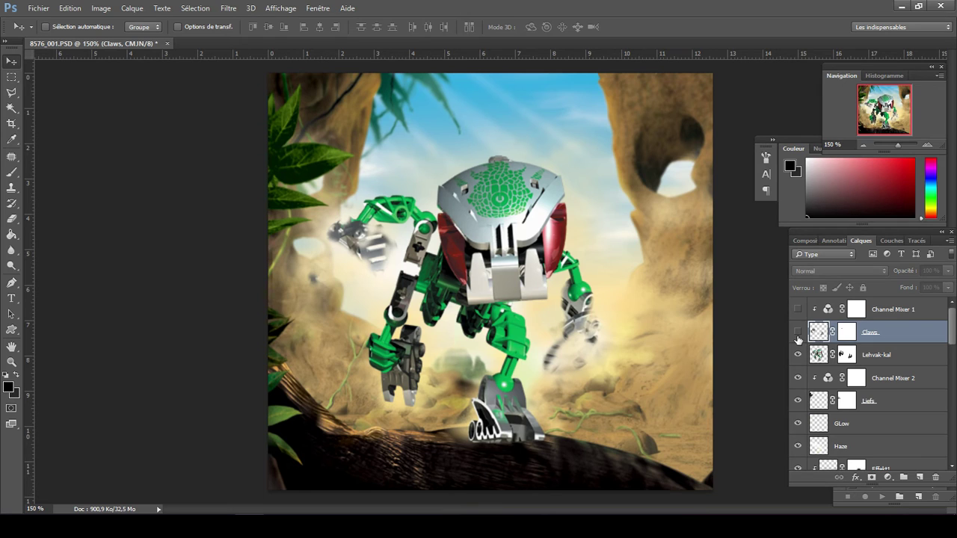
left_click(798, 333)
left_click(798, 334)
left_click(798, 334)
- Turn on the display of layer edges to outline the extent of the selected Claws layer
left_click(285, 9)
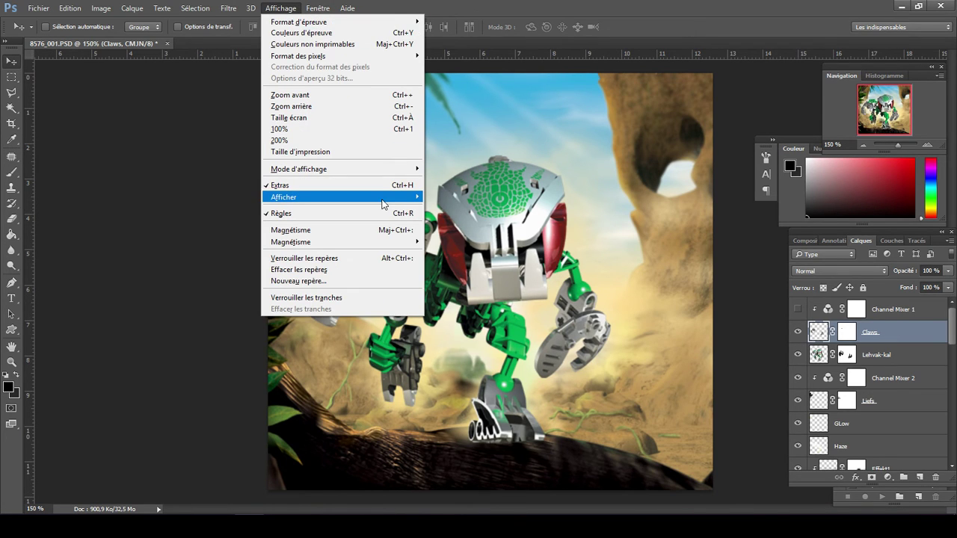
mouse_move(383, 204)
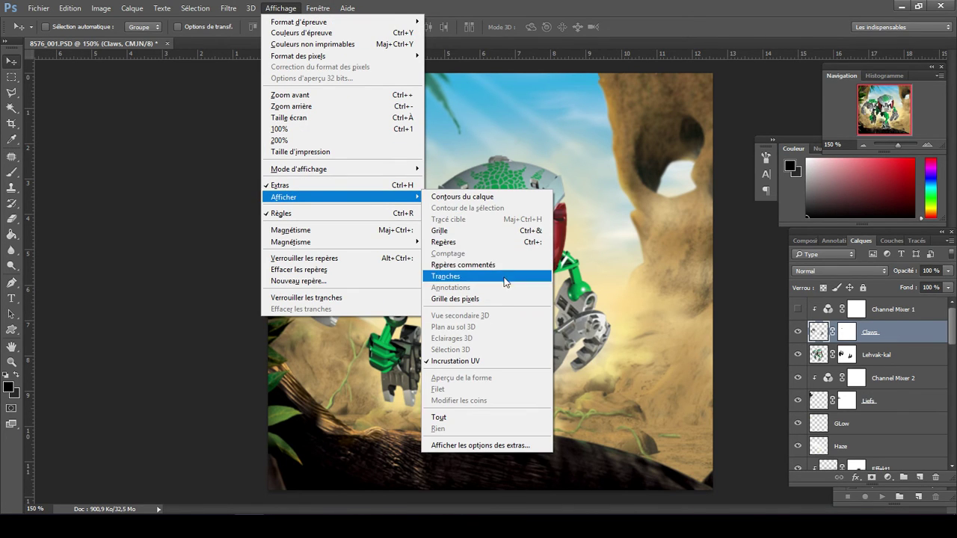
left_click(490, 207)
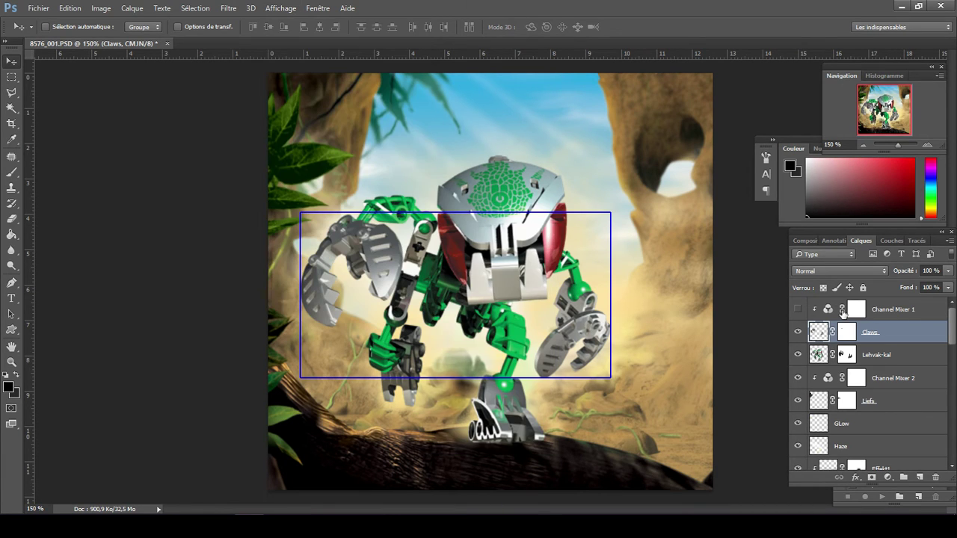
- Disable and re-enable the Claws layer's mask to examine its effect, and hide the Claws layer
right_click(844, 333)
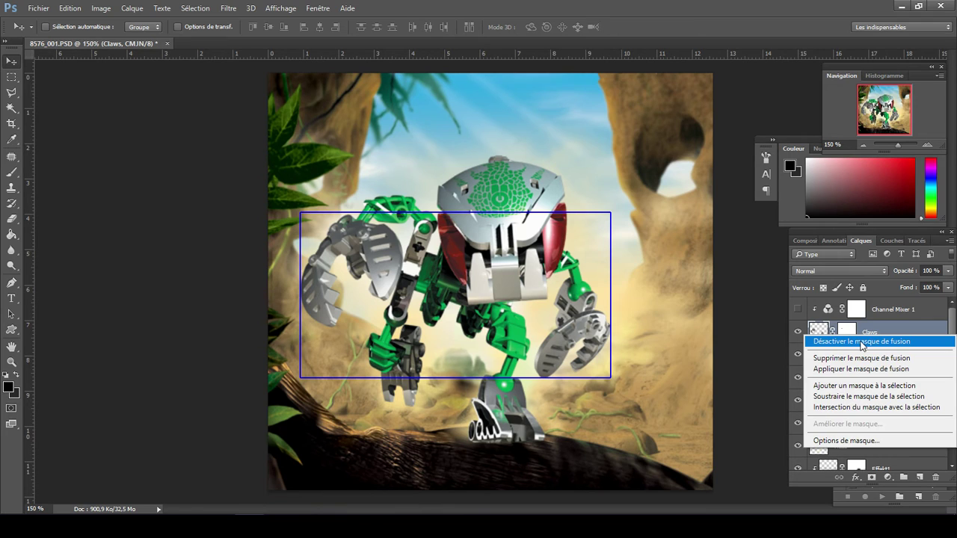
left_click(862, 343)
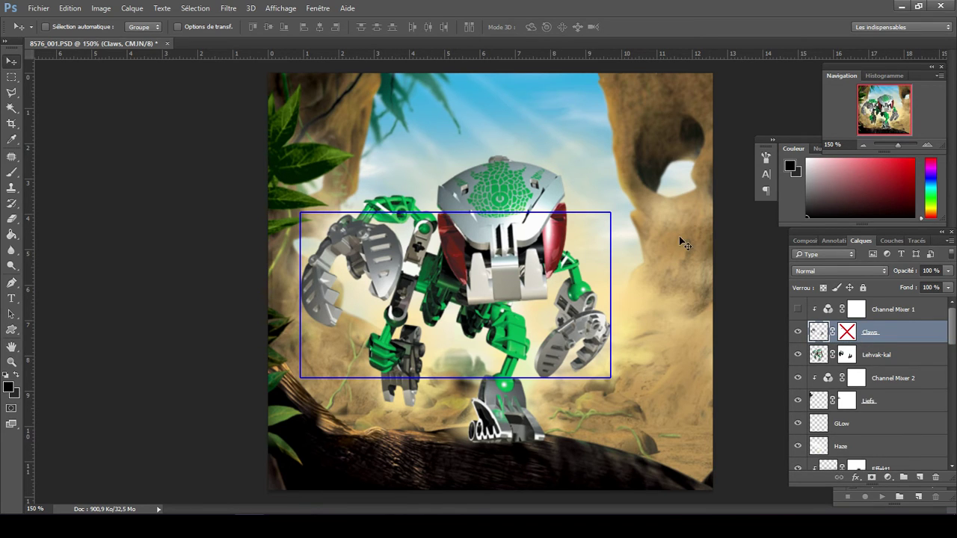
right_click(845, 338)
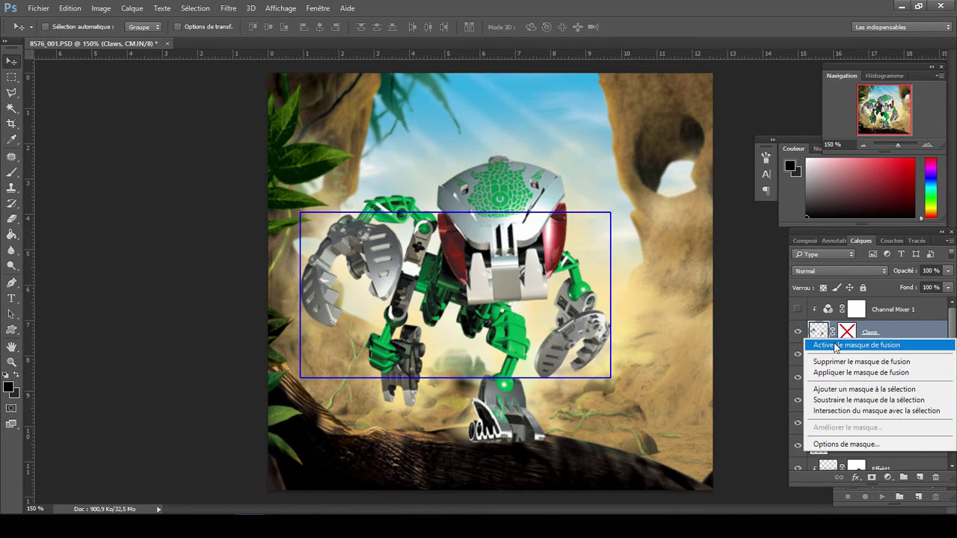
left_click(841, 343)
left_click(797, 333)
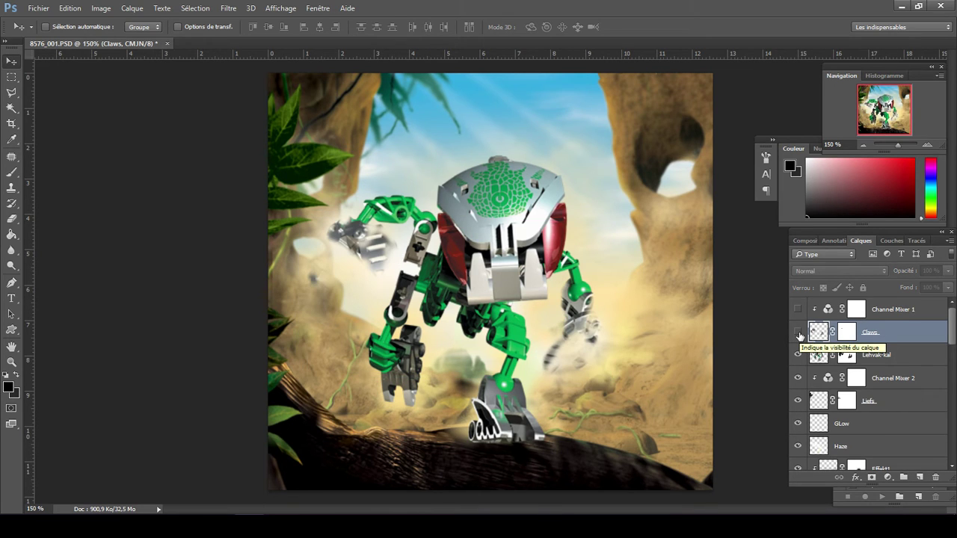
- Recheck the Claws layer by toggling its visibility, then disable the layer mask on the Lehvak-kal layer
left_click(799, 332)
left_click(798, 332)
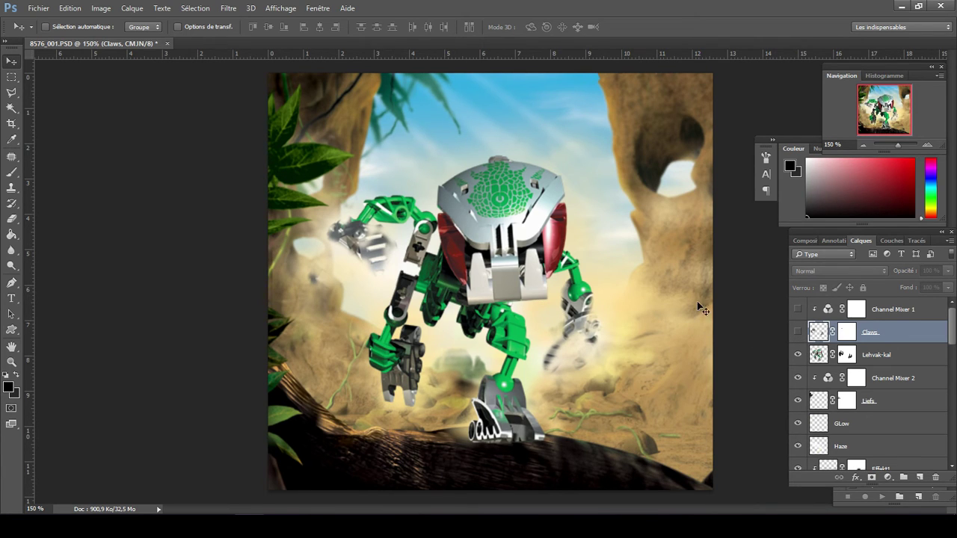
left_click(846, 356)
right_click(847, 358)
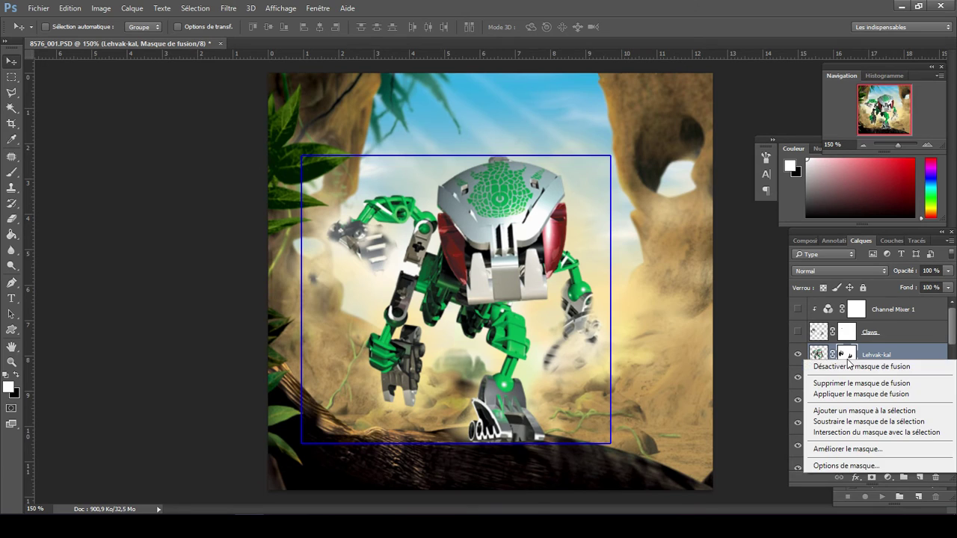
left_click(853, 366)
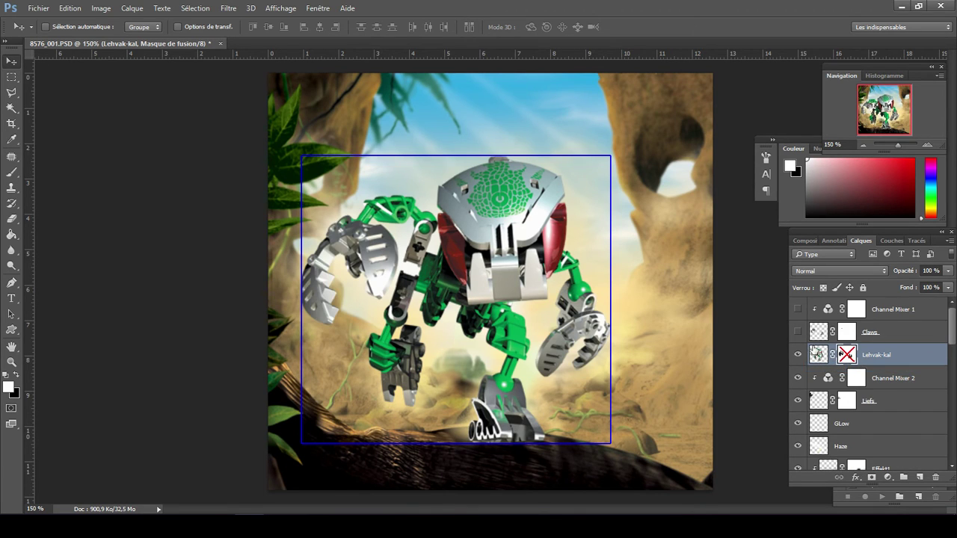
- Toggle the Claws layer's visibility repeatedly to compare it with the unmasked Lehvak-kal claws, leaving it hidden
left_click(798, 332)
left_click(798, 332)
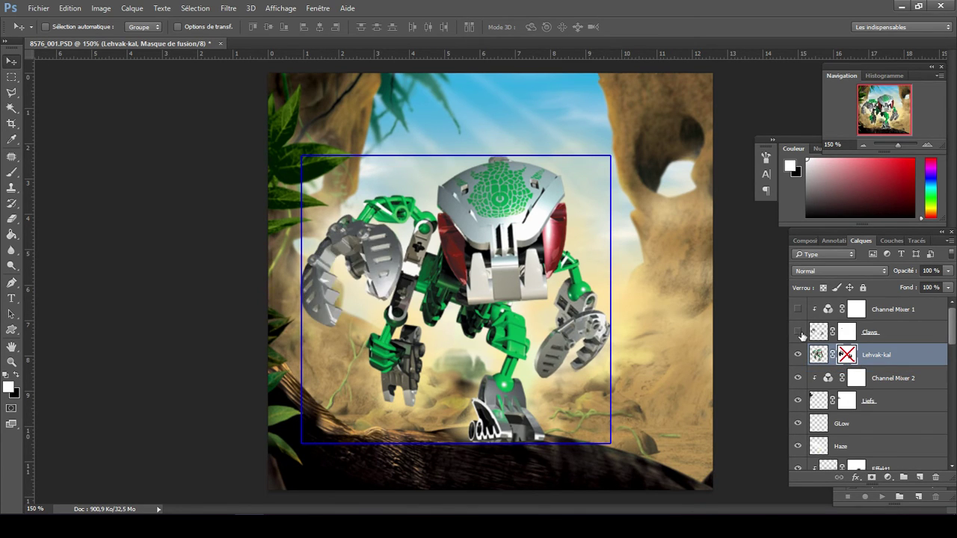
left_click(798, 333)
left_click(798, 333)
left_click(798, 333)
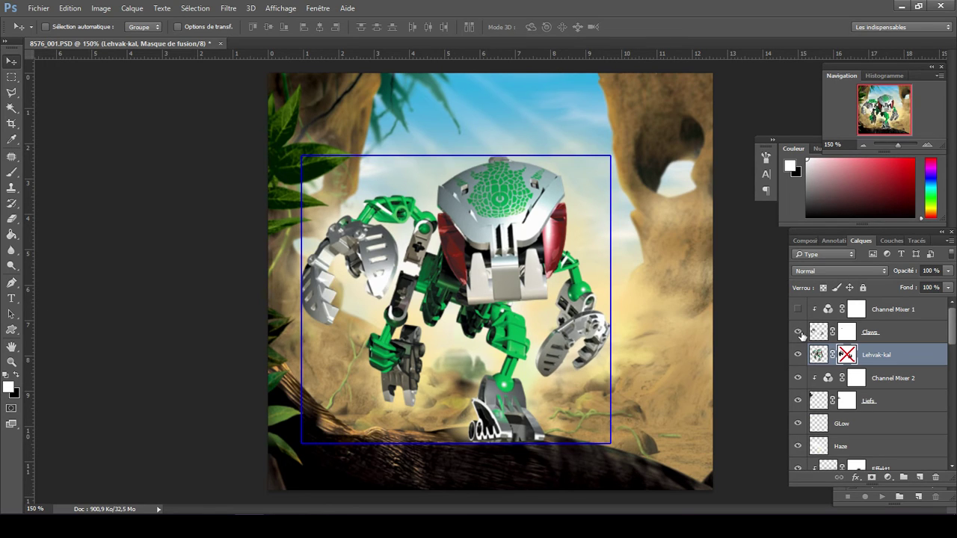
left_click(799, 333)
left_click(799, 332)
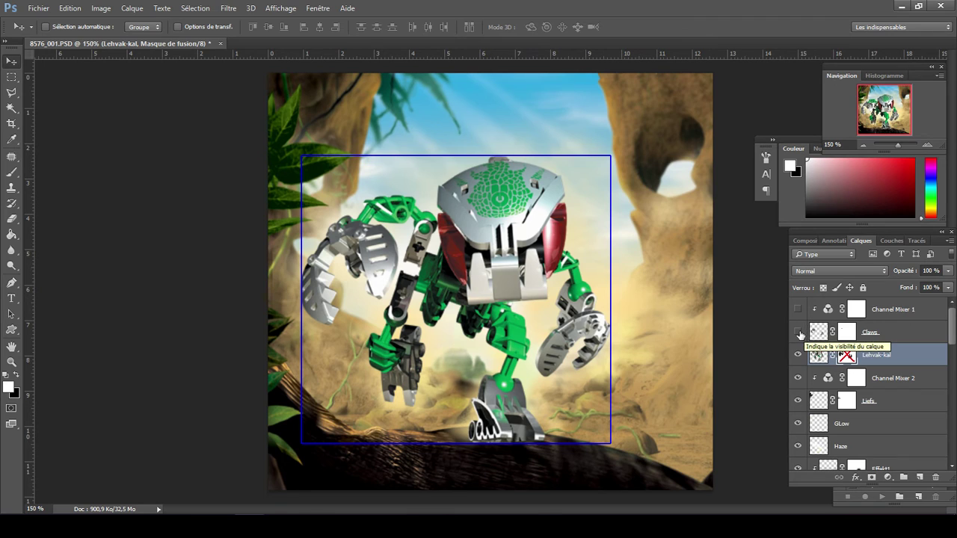
- Re-enable the Lehvak-kal layer's mask and toggle the Claws layer over it for comparison, leaving Claws hidden
right_click(847, 356)
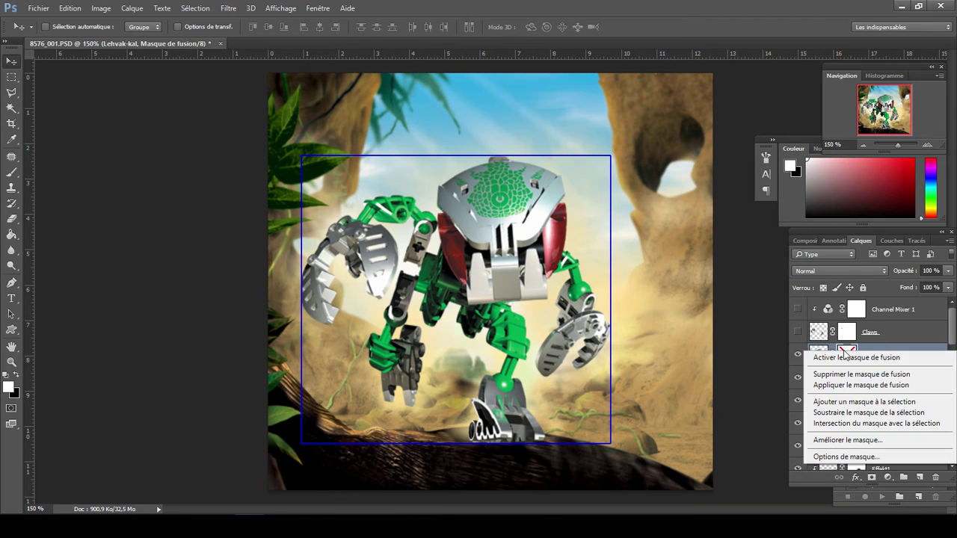
left_click(853, 358)
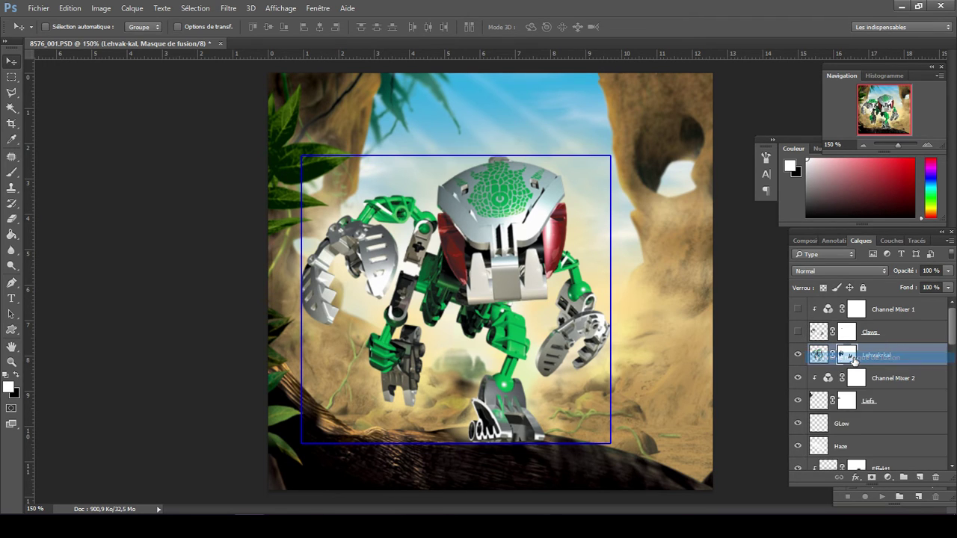
left_click(798, 332)
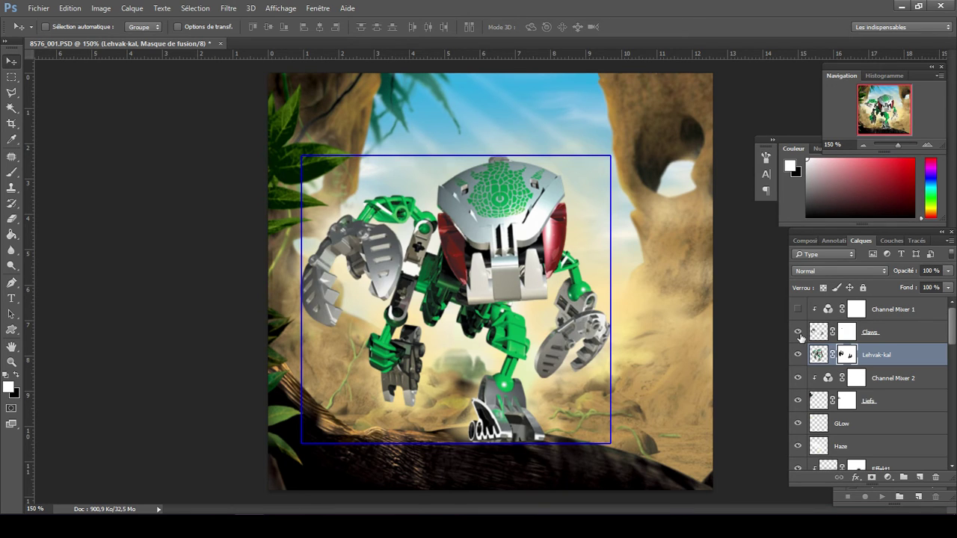
left_click(798, 334)
left_click(799, 333)
left_click(799, 332)
- Hide the Lehvak-kal layer, and toggle the Channel Mixer 2 adjustment layer to examine its effect, leaving it hidden
left_click(798, 354)
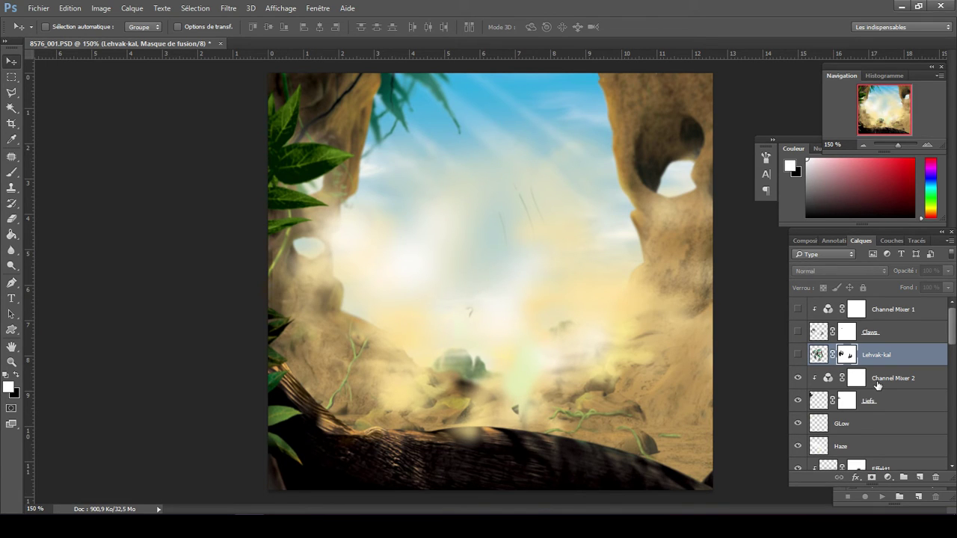
left_click(878, 384)
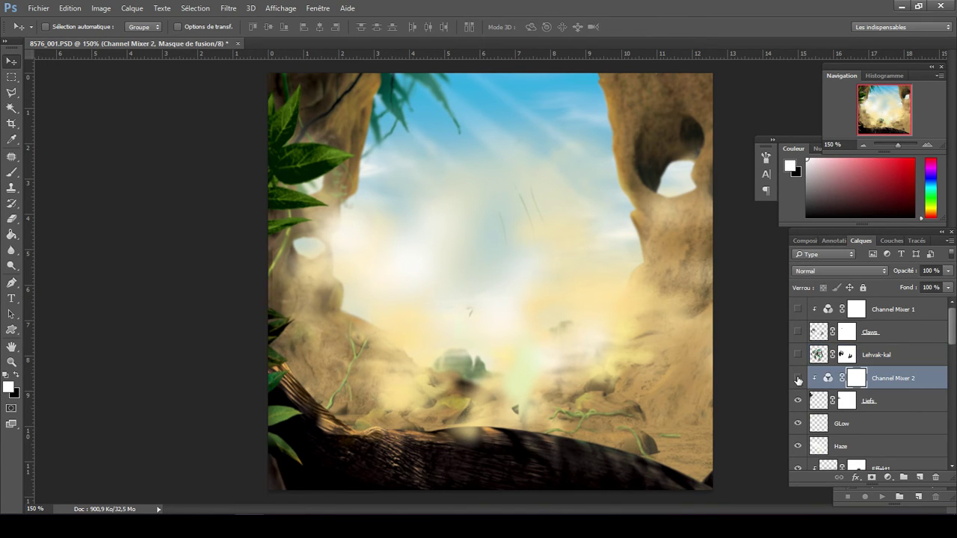
left_click(798, 379)
left_click(798, 379)
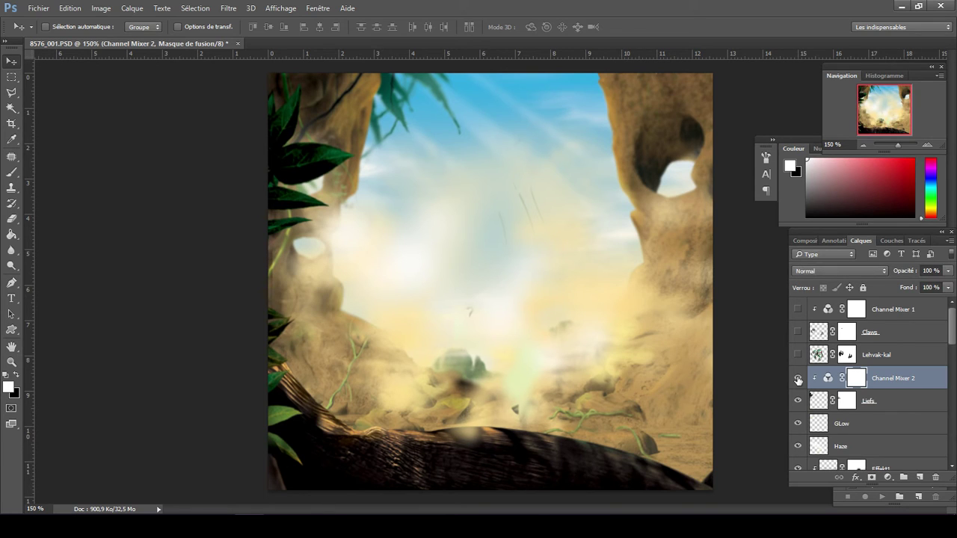
left_click(798, 379)
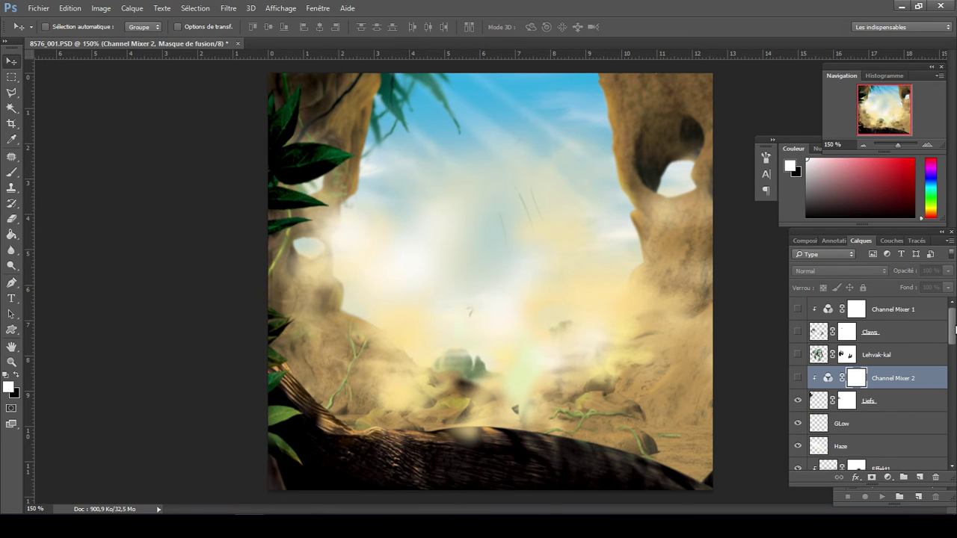
- Select the Liefs layer below Channel Mixer 2 to see its extent, and hide it
scroll(954, 327, "down", 4)
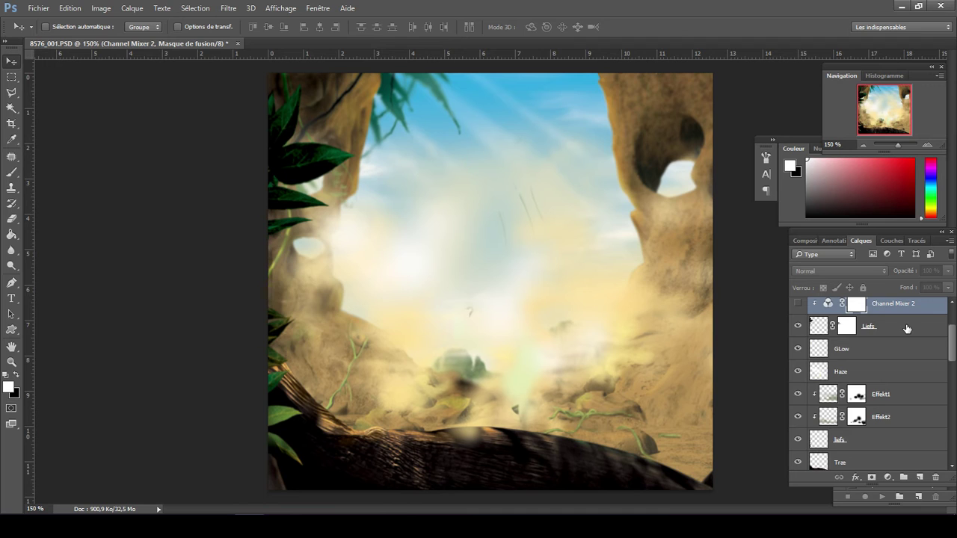
left_click(884, 329)
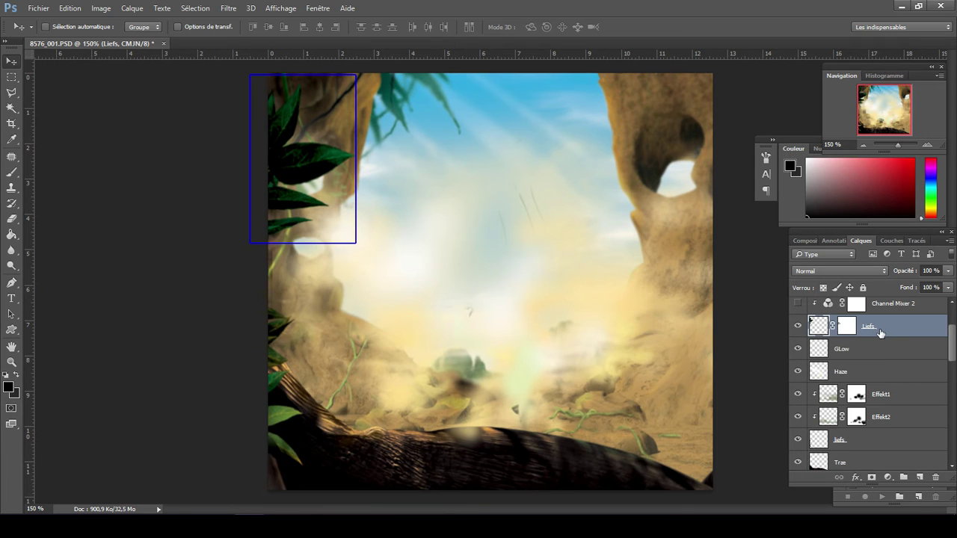
left_click(798, 327)
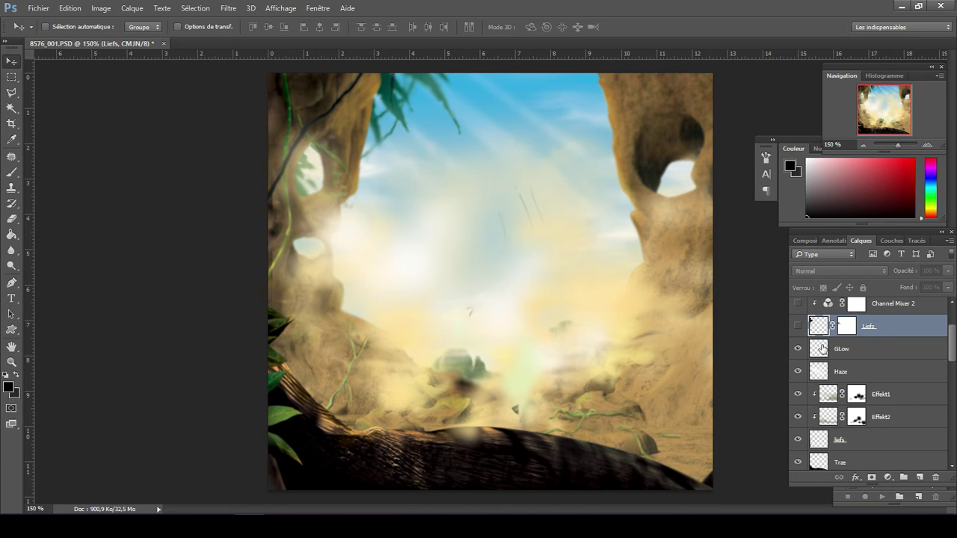
- Select the GLow layer and the Haze layer directly below it in turn, hiding each one
left_click(866, 347)
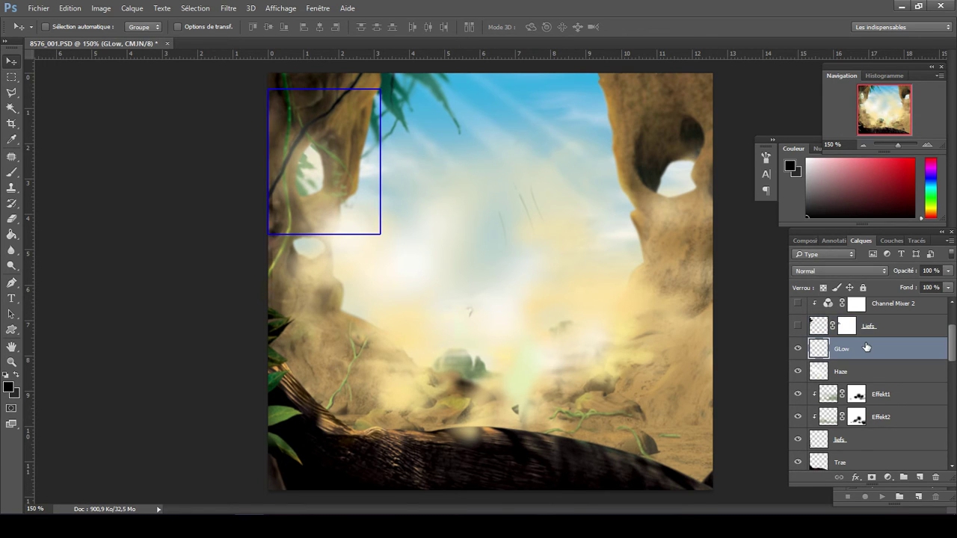
left_click(798, 350)
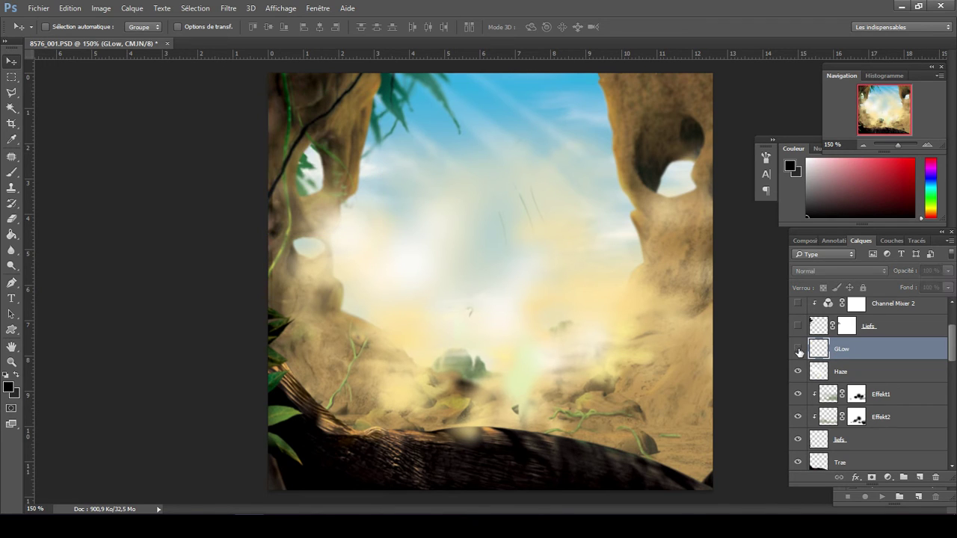
left_click(860, 374)
key("ctrl+comma")
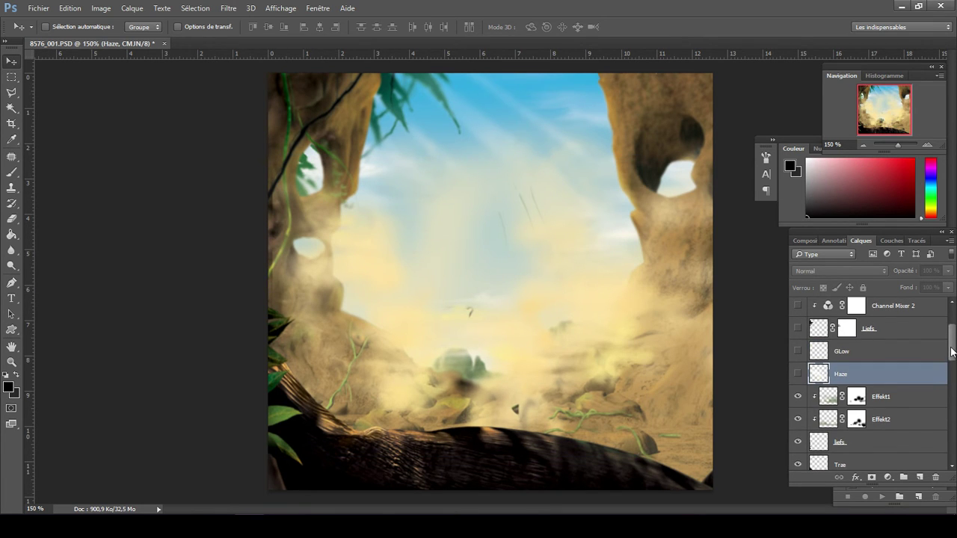
- Select the clipped Effekt1 and Effekt2 layers in turn to see their extents, and hide both
left_click_drag(953, 351, 952, 366)
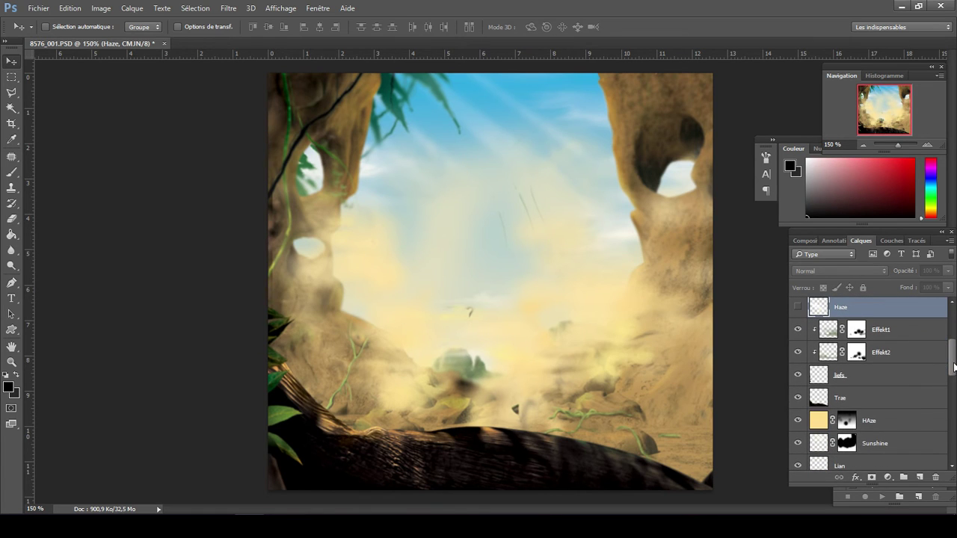
left_click(920, 335)
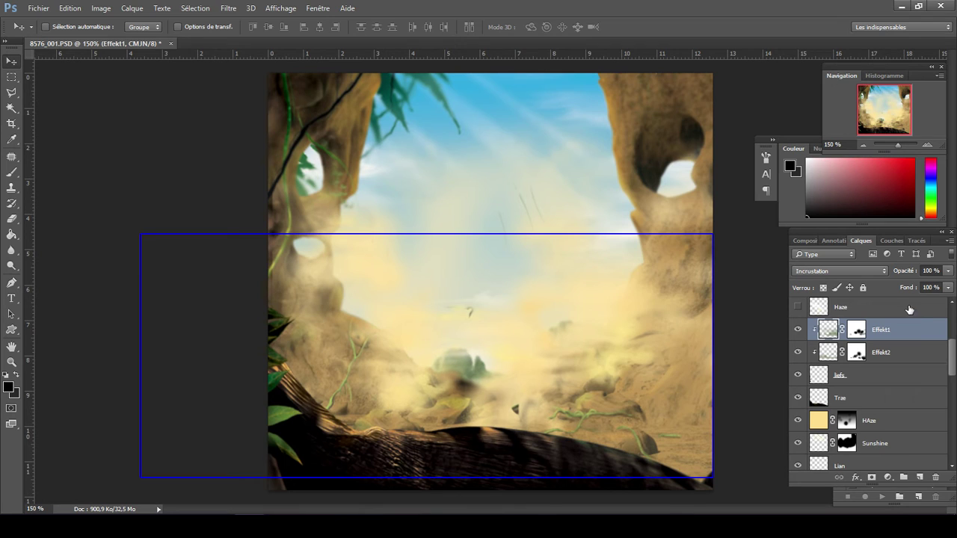
left_click(799, 330)
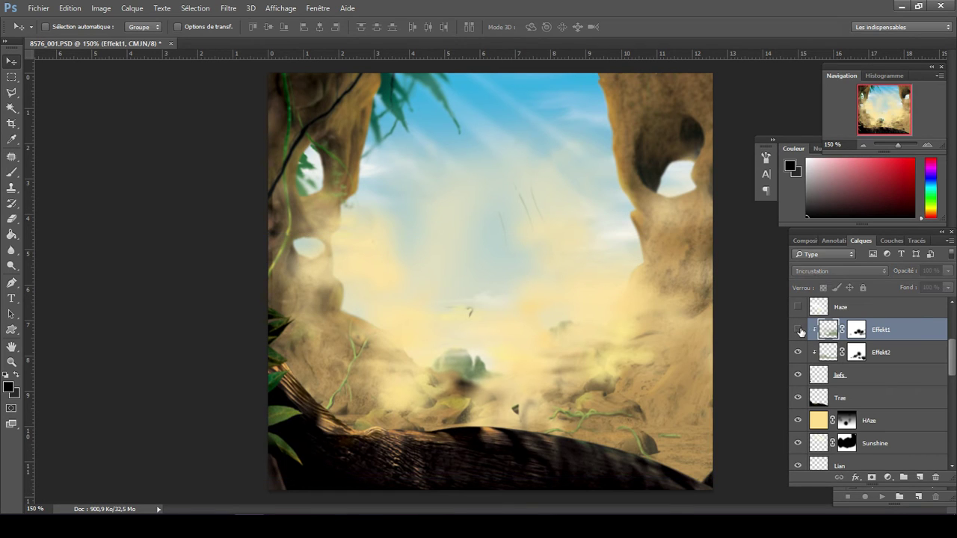
left_click(892, 362)
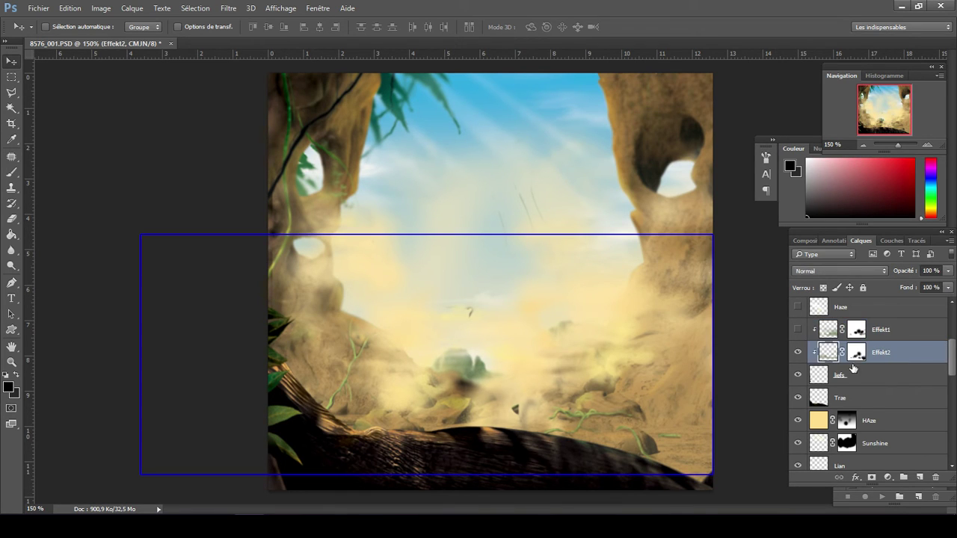
left_click(800, 352)
- Move the lower liefs layer into the canvas to examine the full leaves, undo the move, and hide the layer
left_click(815, 375)
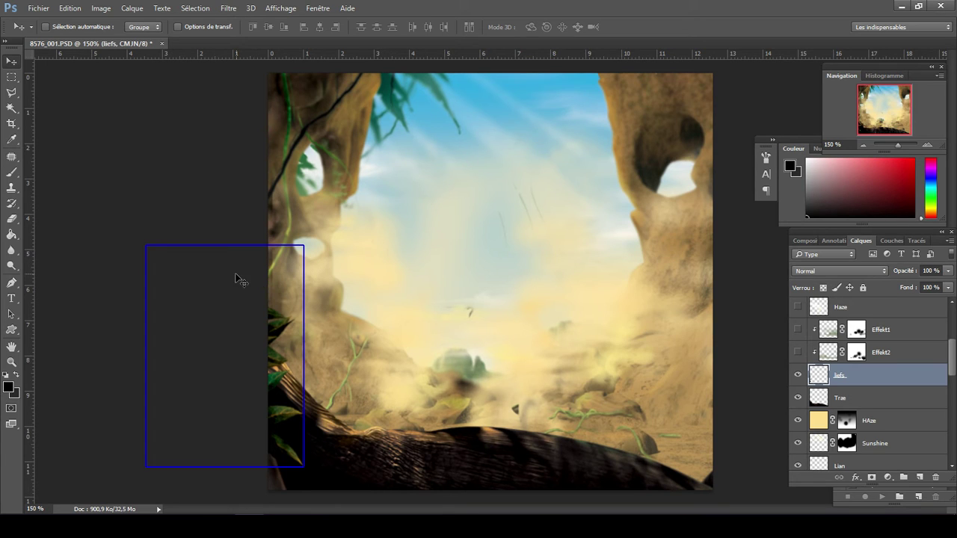
left_click_drag(251, 277, 405, 225)
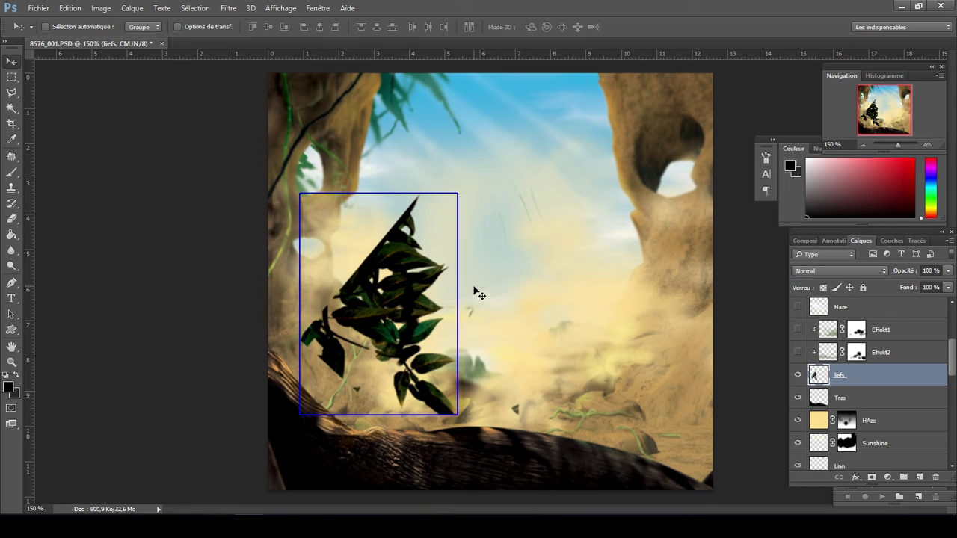
key("ctrl+z")
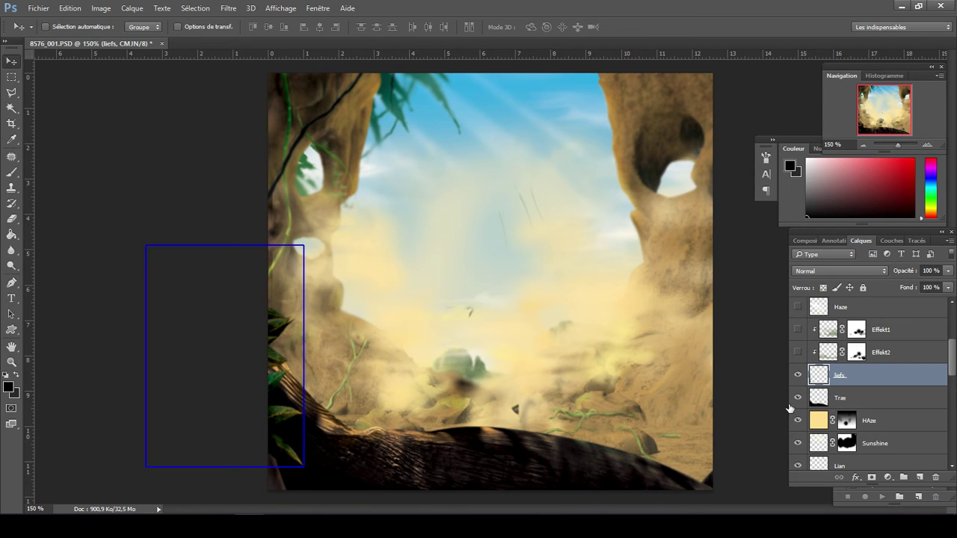
left_click(798, 376)
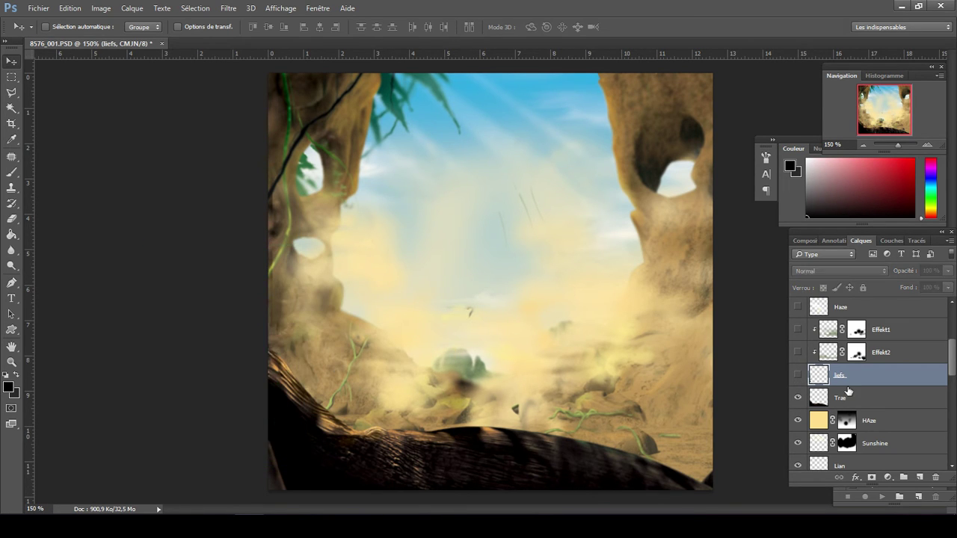
- Move the Træ layer up to examine the whole tree trunk, undo the move, and hide the layer
left_click(858, 398)
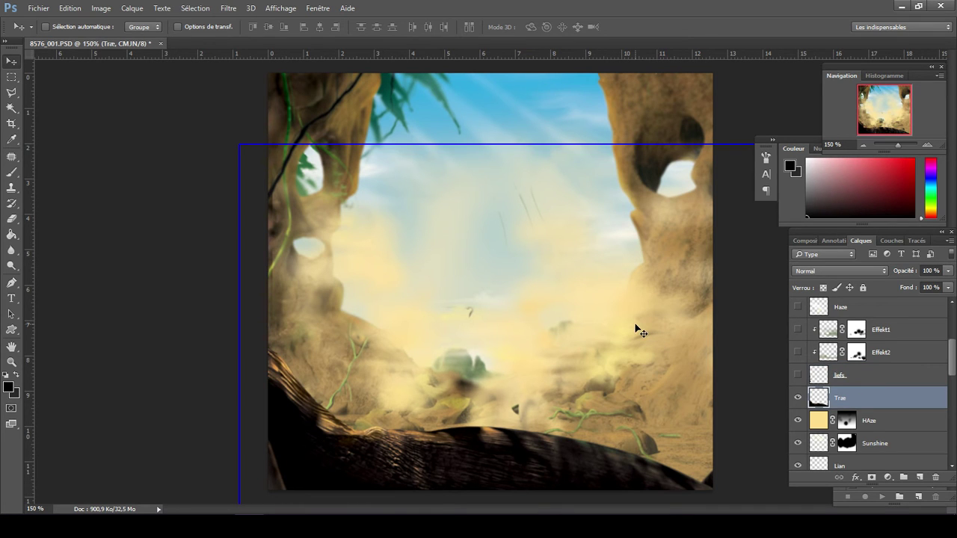
left_click_drag(632, 326, 451, 265)
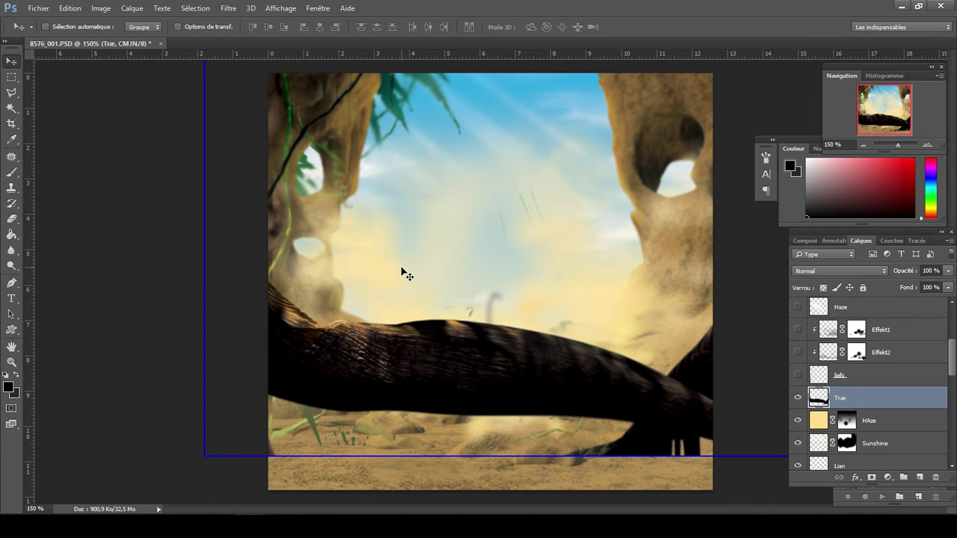
key("ctrl+z")
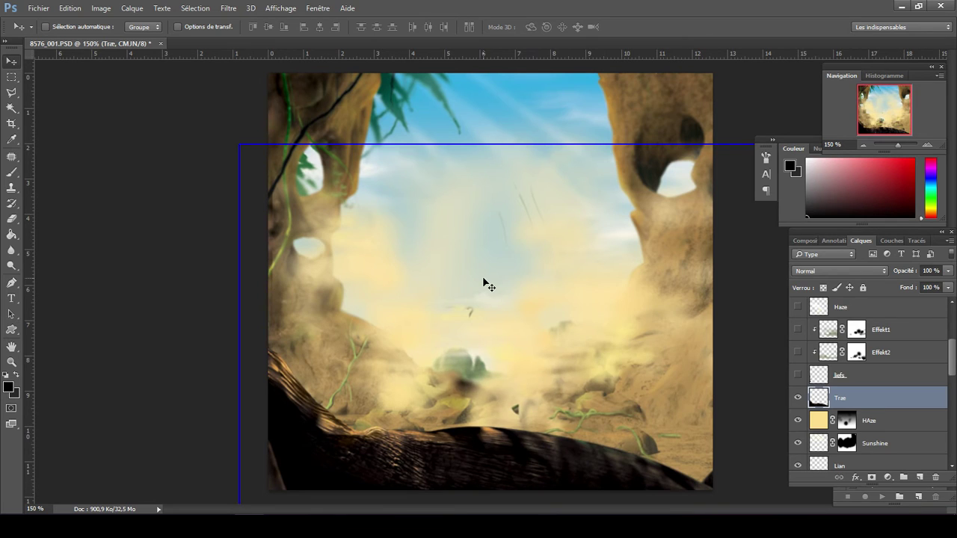
left_click(797, 399)
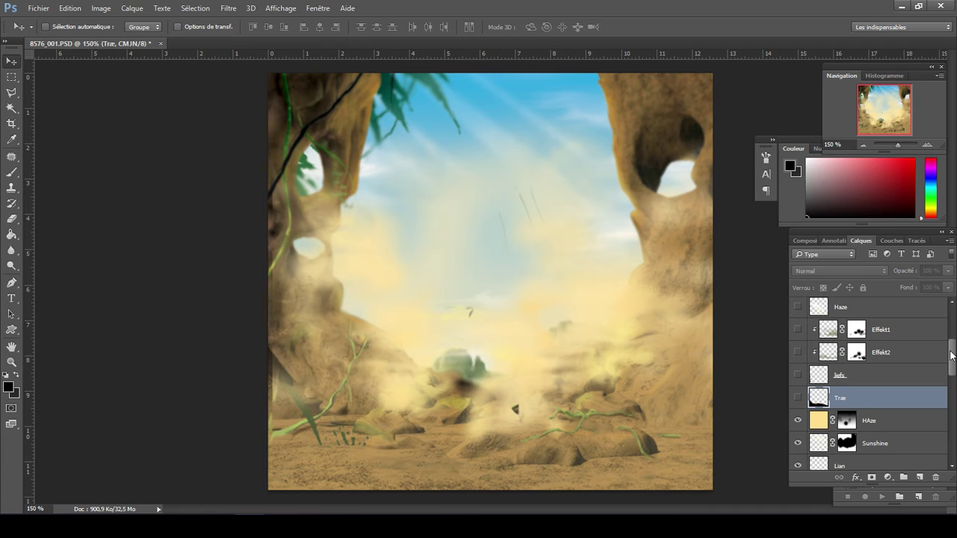
- Select the HAze and Sunshine layers below Træ in turn and hide both, toggling Sunshine's visibility to compare its effect
left_click_drag(952, 356, 954, 371)
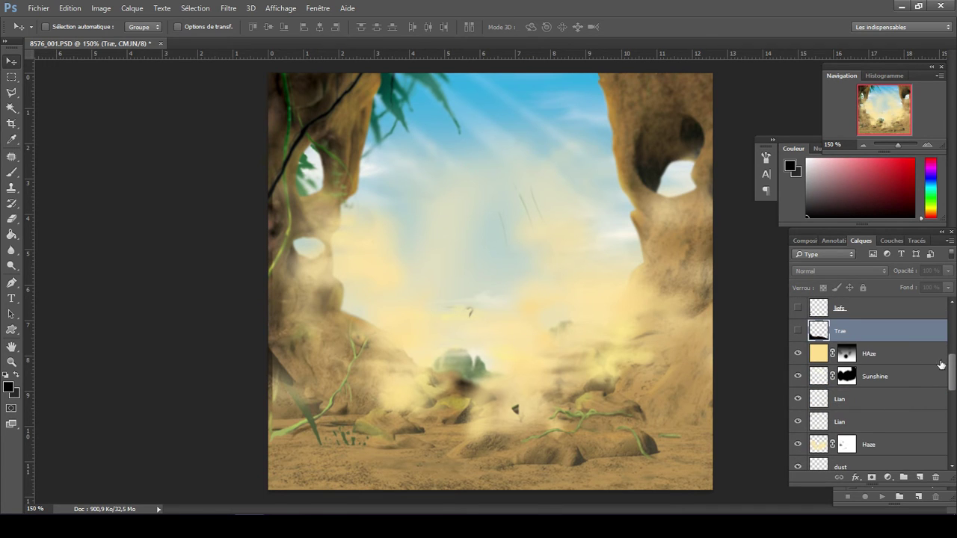
left_click(899, 360)
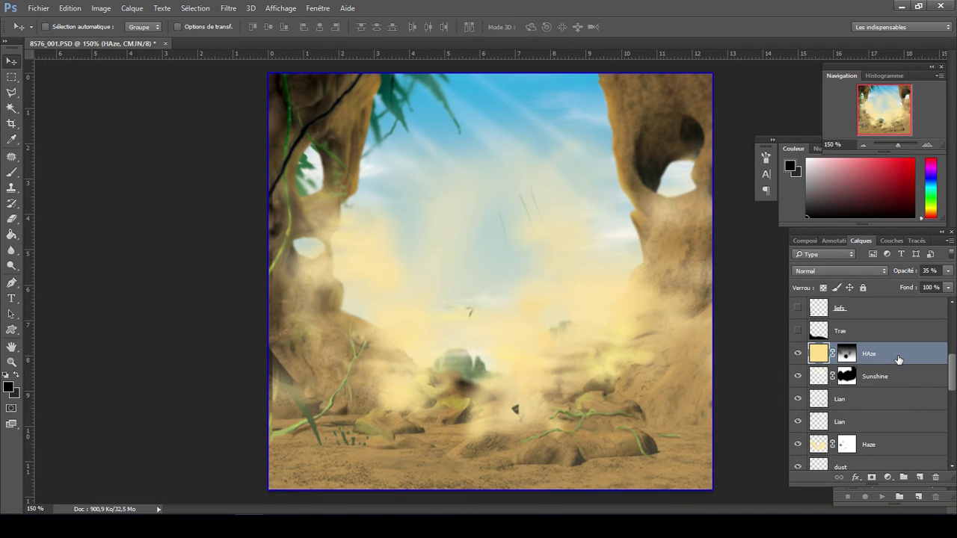
left_click(799, 354)
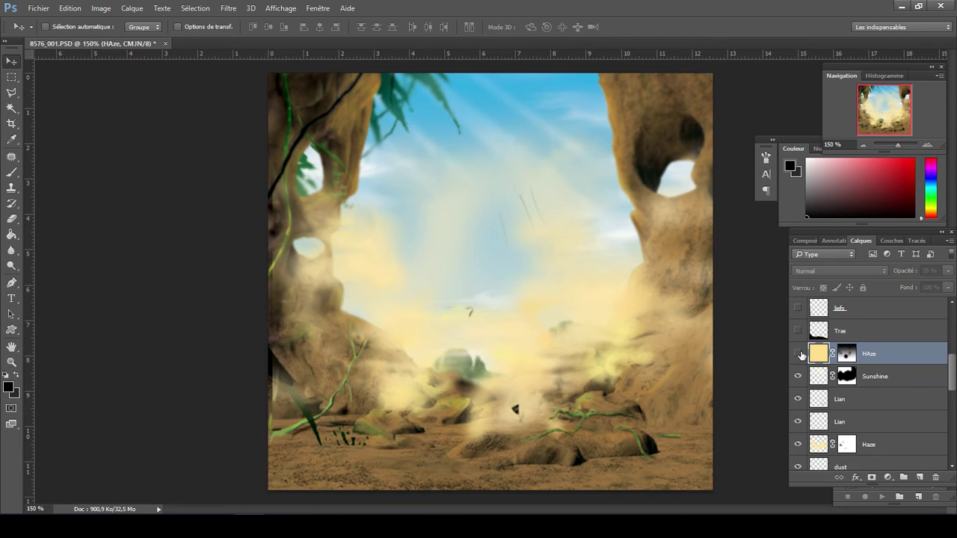
left_click(890, 374)
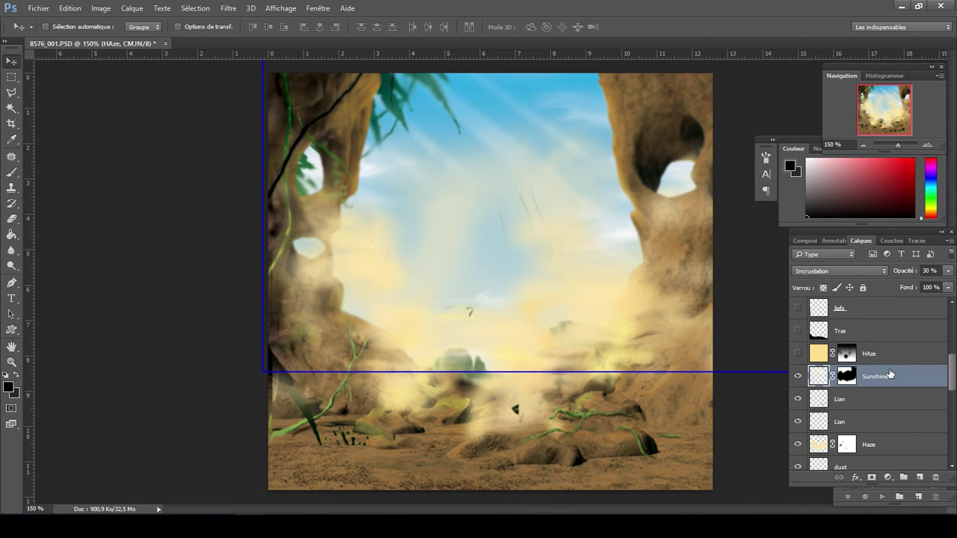
left_click(799, 377)
left_click(799, 378)
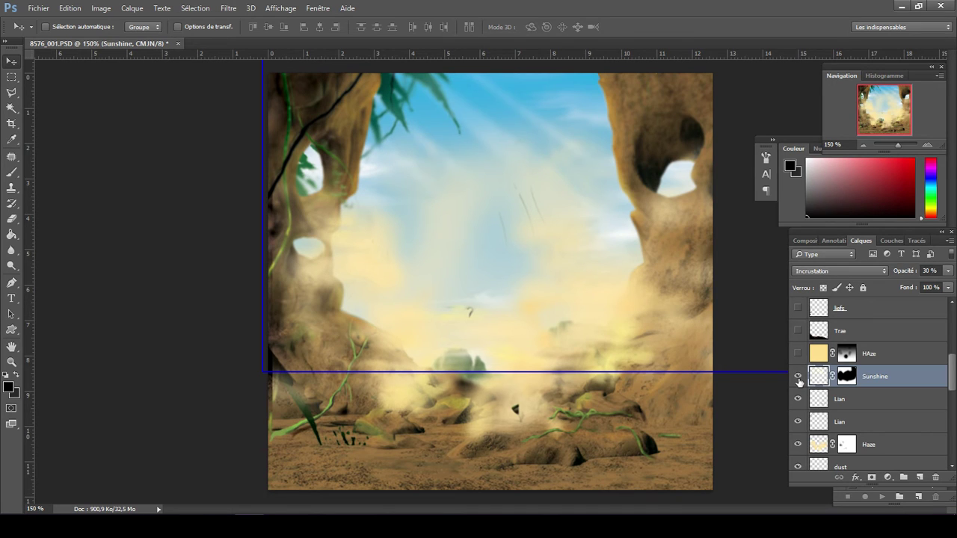
left_click(798, 378)
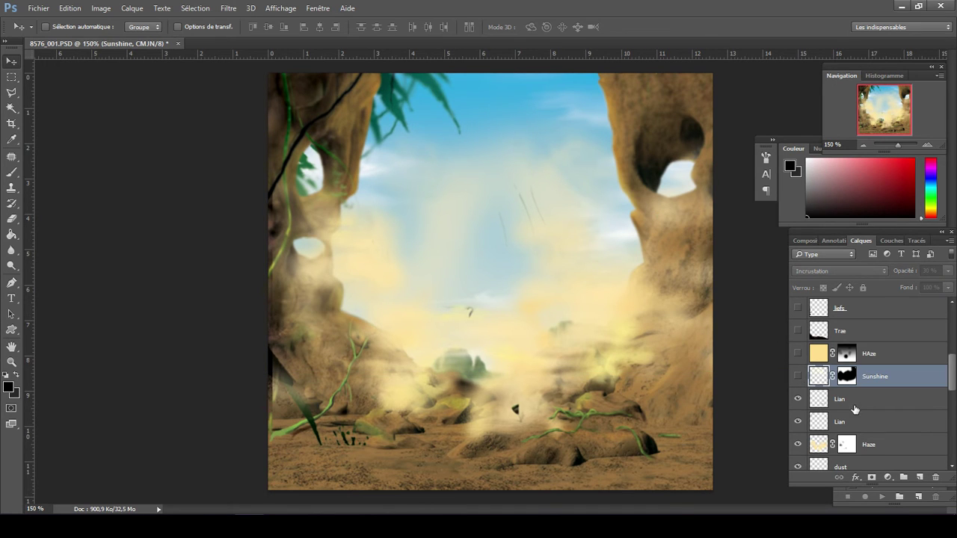
- Move the Lian layer directly below Sunshine up across the canvas to examine its vines, undo the move, and hide the layer
left_click(893, 400)
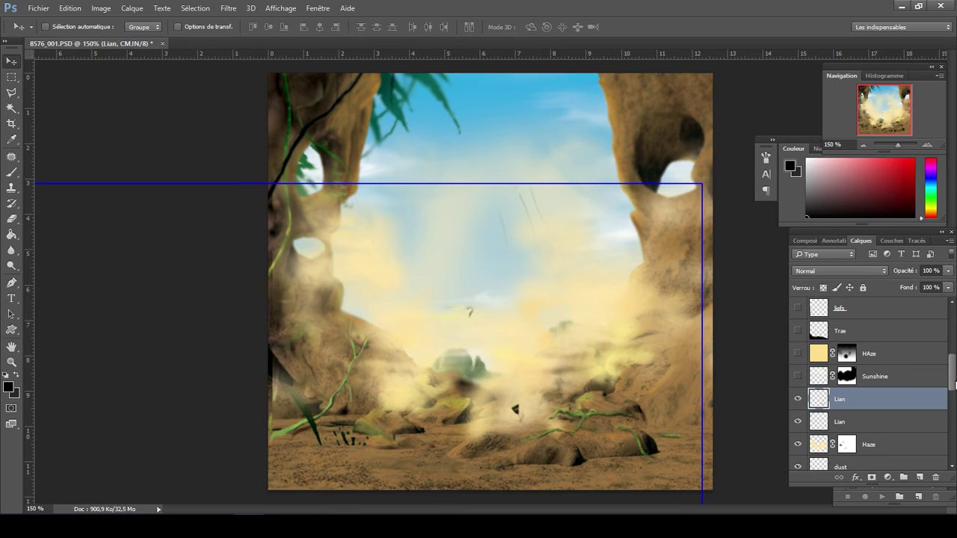
scroll(949, 384, "down", 3)
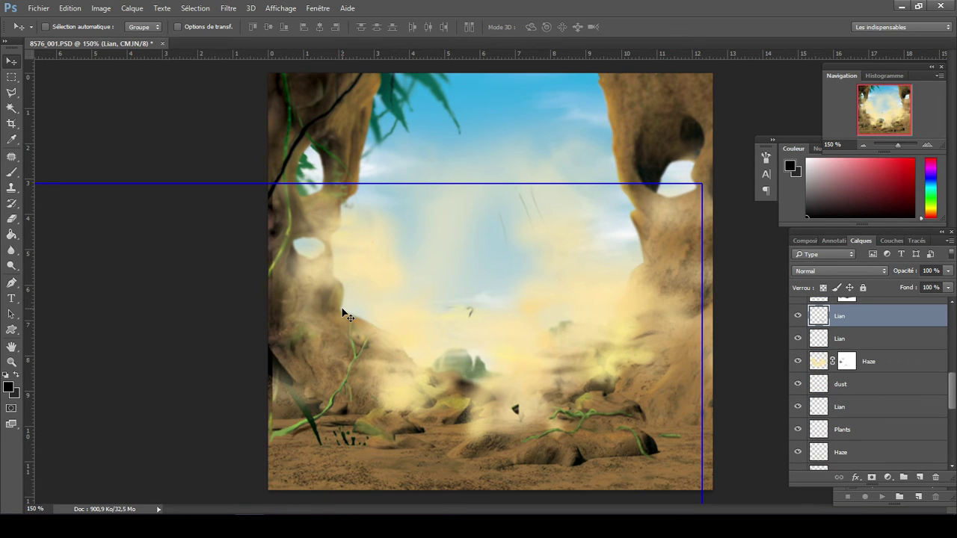
left_click_drag(342, 310, 485, 230)
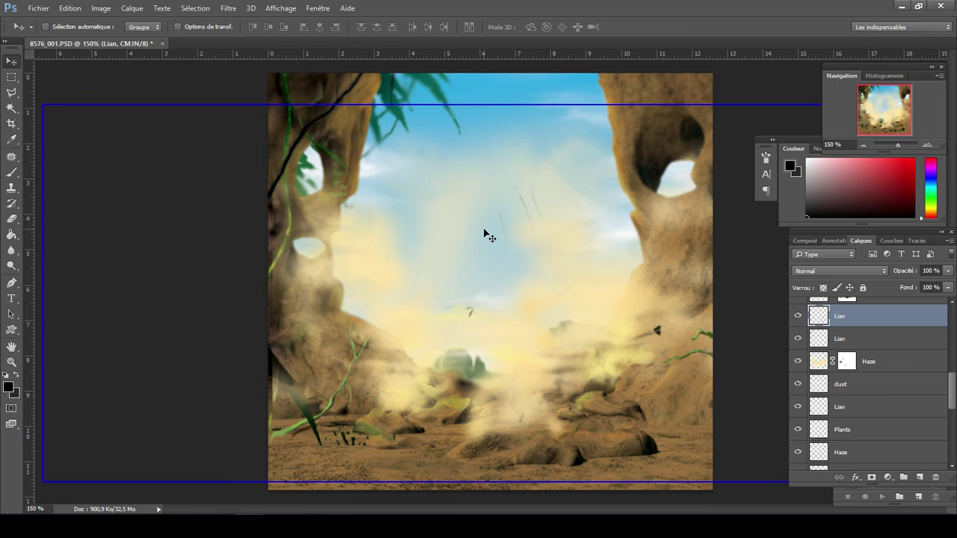
key("ctrl+z")
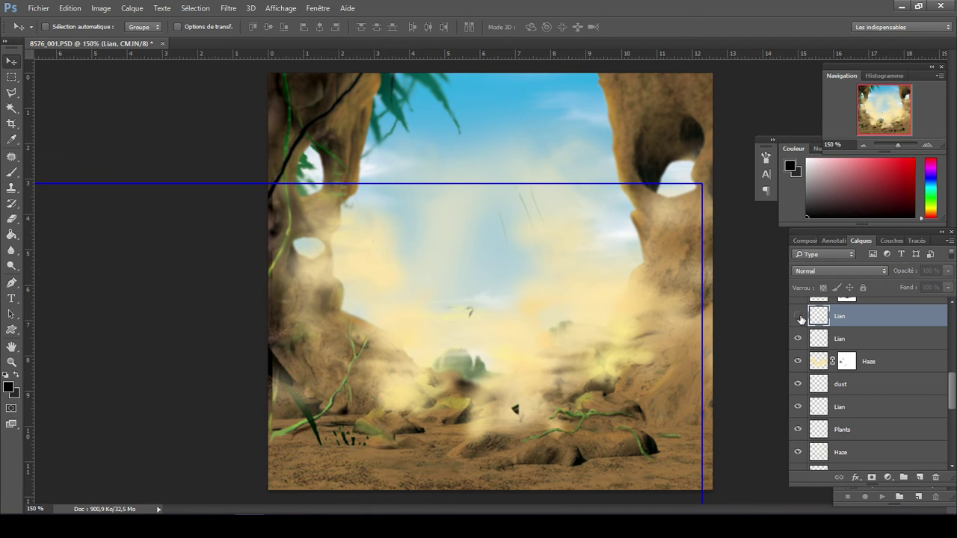
left_click(799, 317)
- Move the second Lian layer down into the canvas to examine its vines, undo the move, and hide the layer
left_click(849, 340)
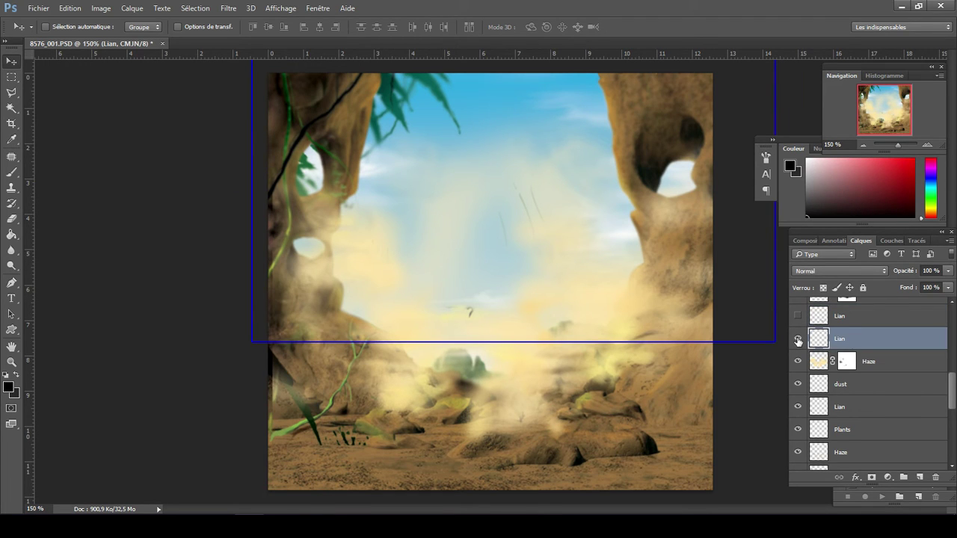
left_click(798, 340)
left_click(798, 340)
left_click_drag(436, 156, 459, 277)
key("ctrl+z")
left_click(798, 338)
- Toggle the visibility of the masked Haze layer above dust to compare its effect, and leave it hidden
left_click(881, 363)
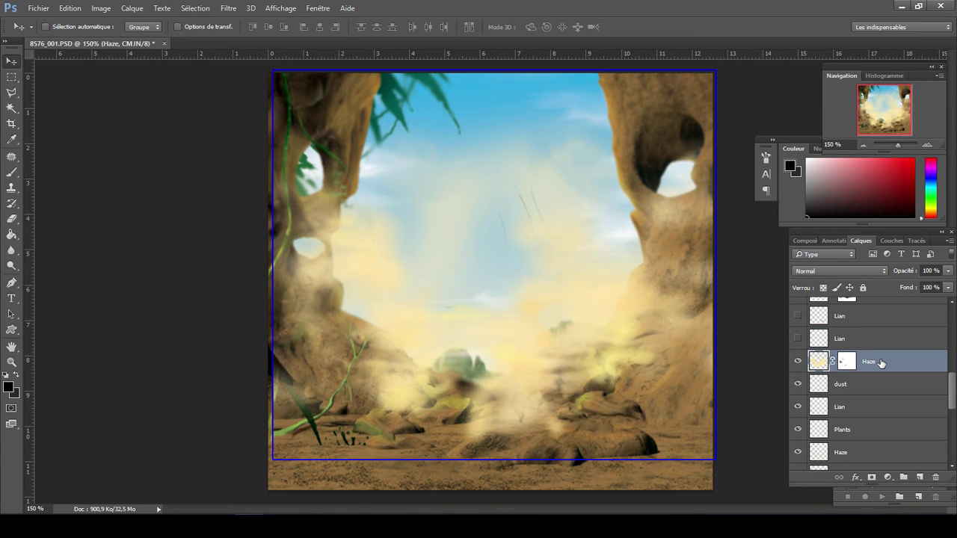
left_click(798, 364)
left_click(798, 365)
left_click(798, 365)
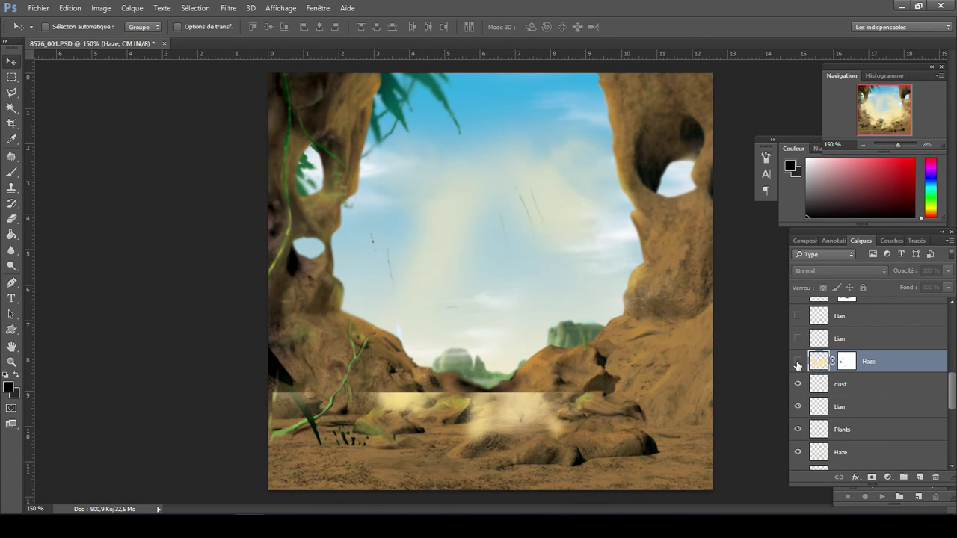
- Select the dust layer and the Lian and Plants layers directly below it in turn, hiding each one
left_click(913, 394)
left_click_drag(952, 390, 955, 409)
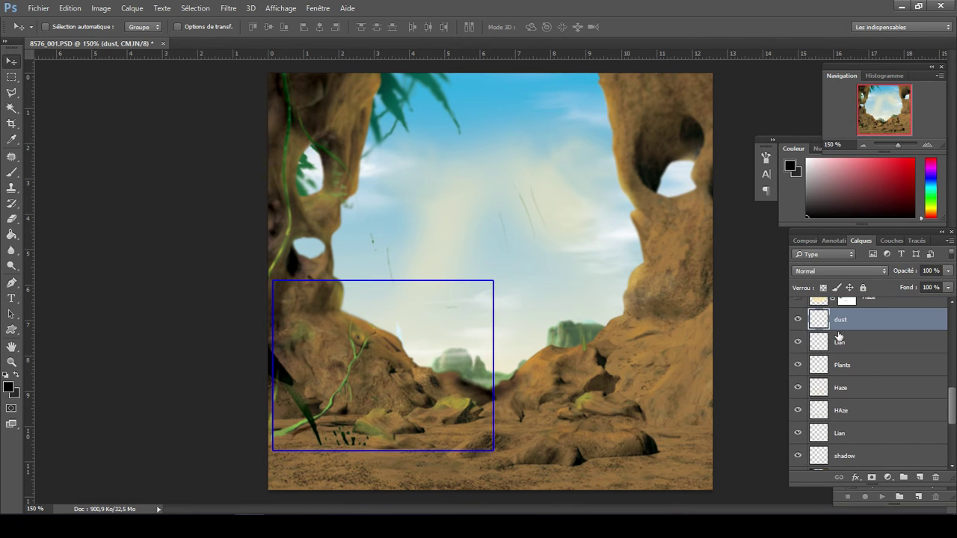
left_click(798, 320)
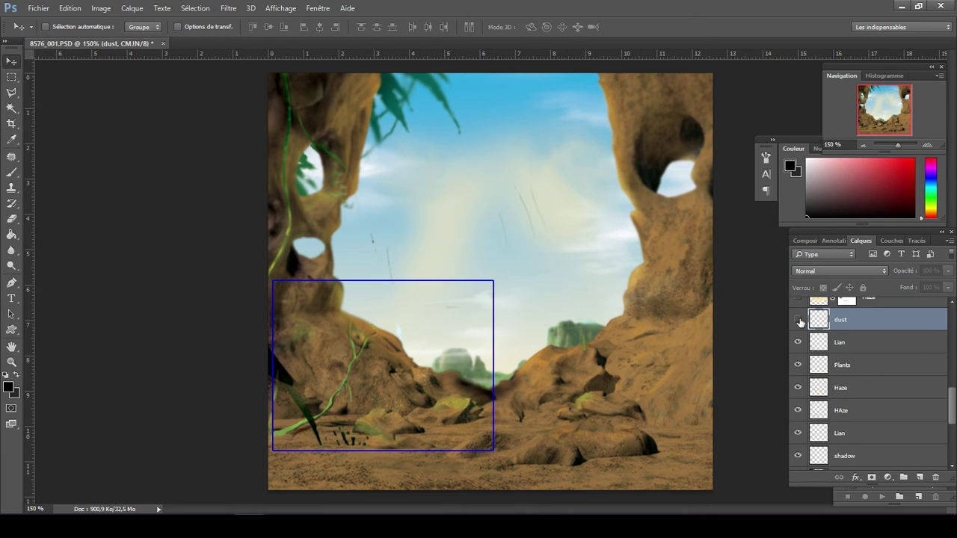
left_click(851, 344)
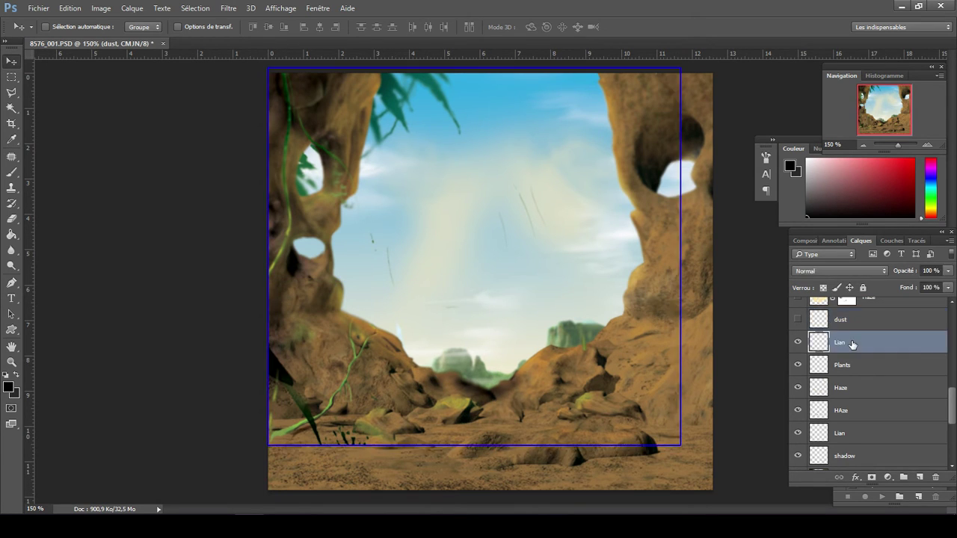
left_click(797, 343)
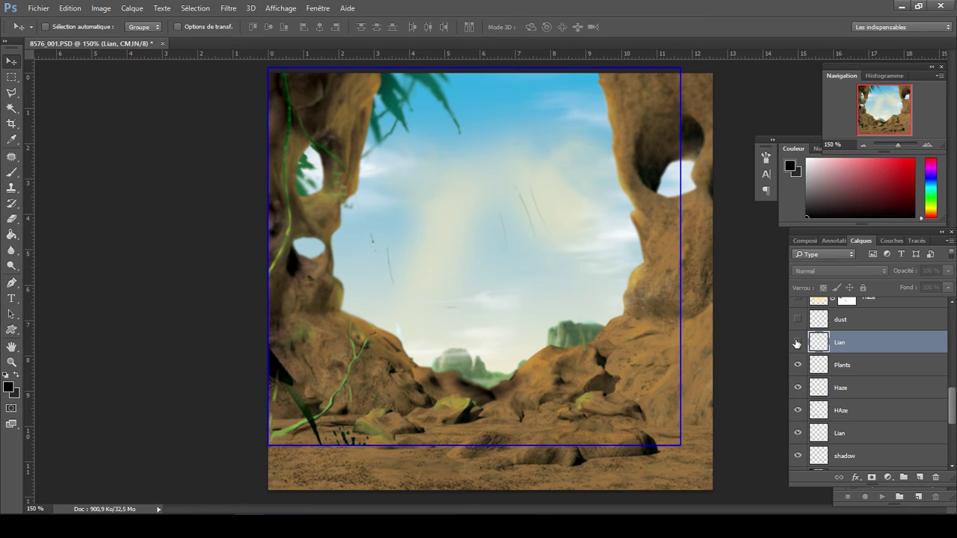
left_click(859, 368)
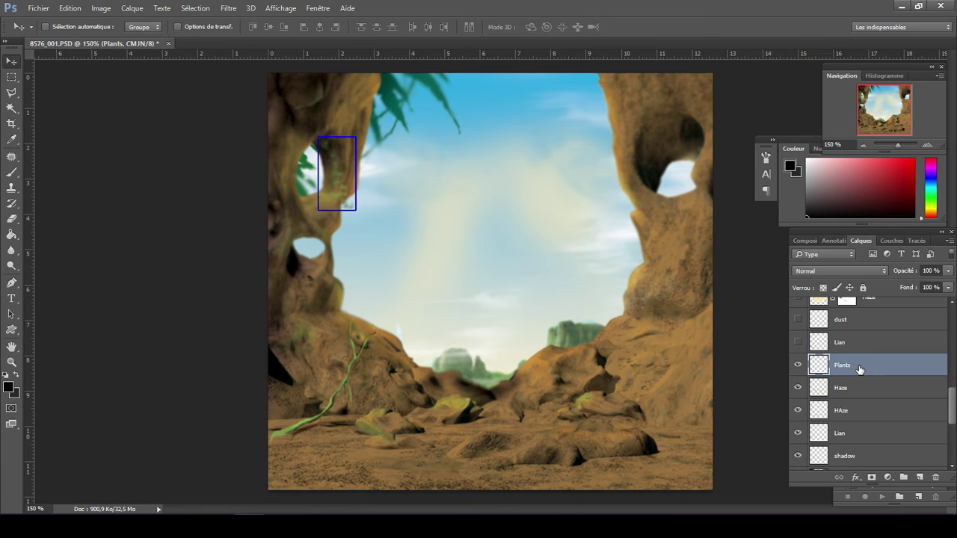
left_click(798, 366)
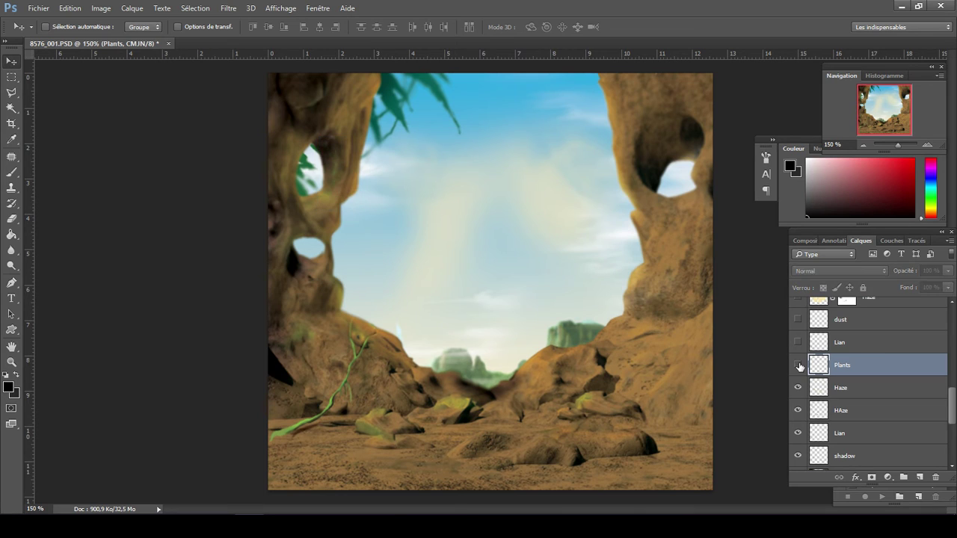
- Select the linked Haze and HAze layers below Plants in turn to see their extents, and hide both
left_click(844, 387)
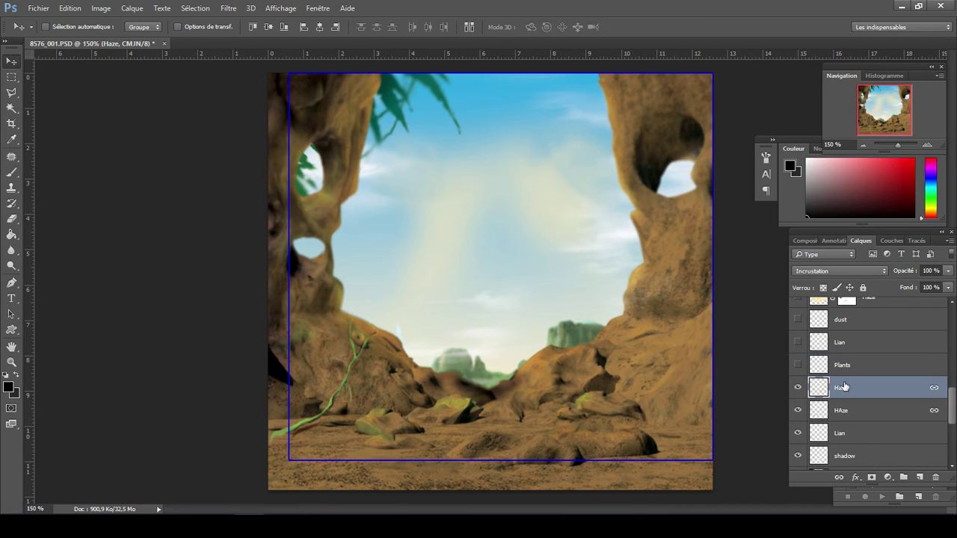
left_click(798, 388)
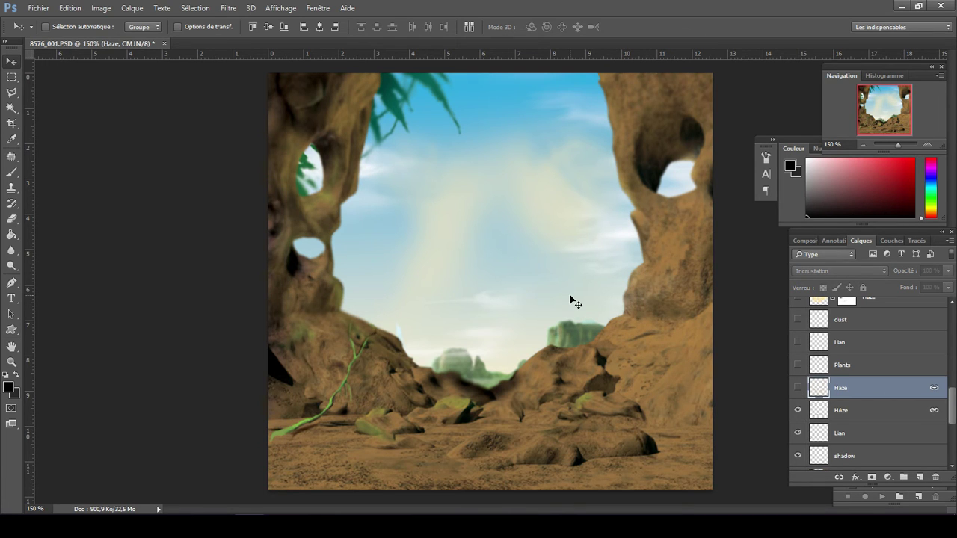
left_click(876, 410)
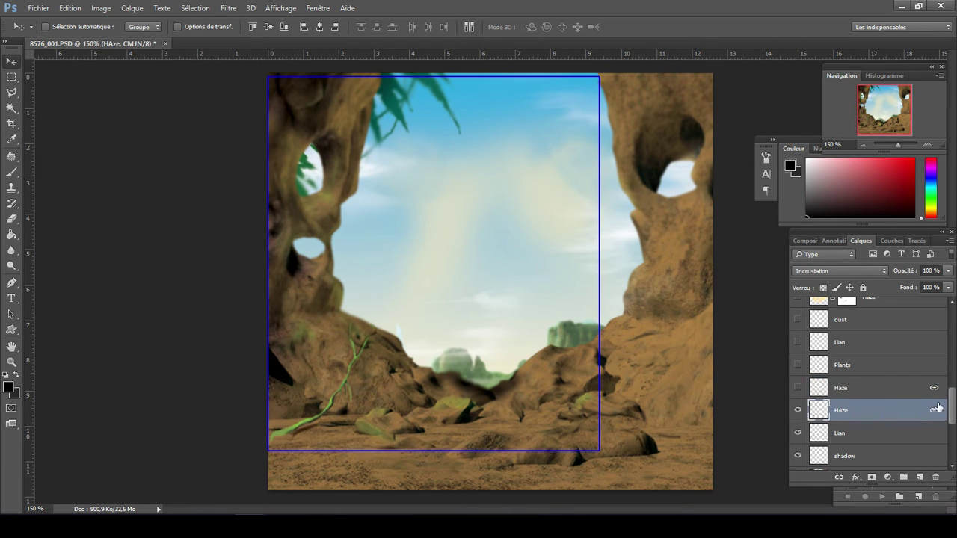
left_click_drag(954, 408, 954, 422)
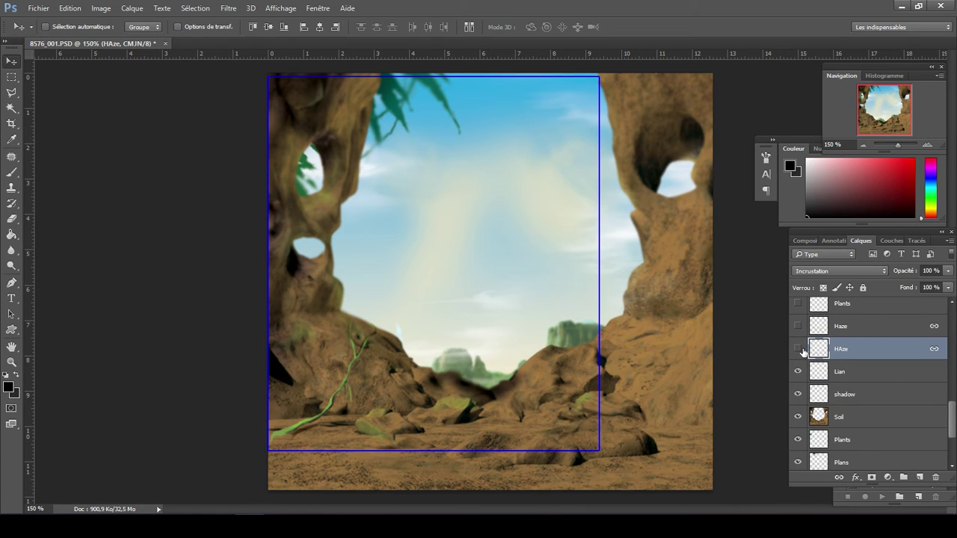
- Hide the Lian and shadow layers, checking the Lian layer's effect by toggling its visibility
left_click(864, 377)
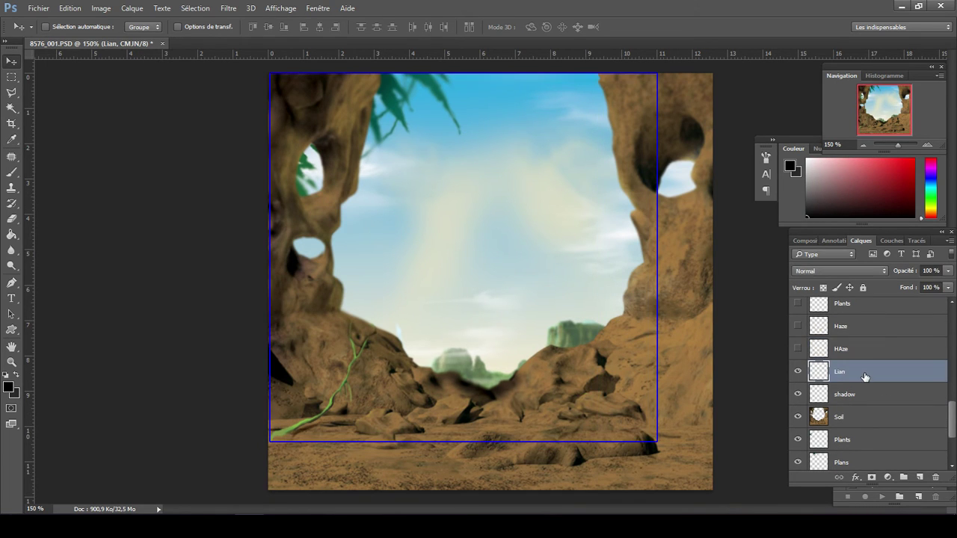
left_click(799, 372)
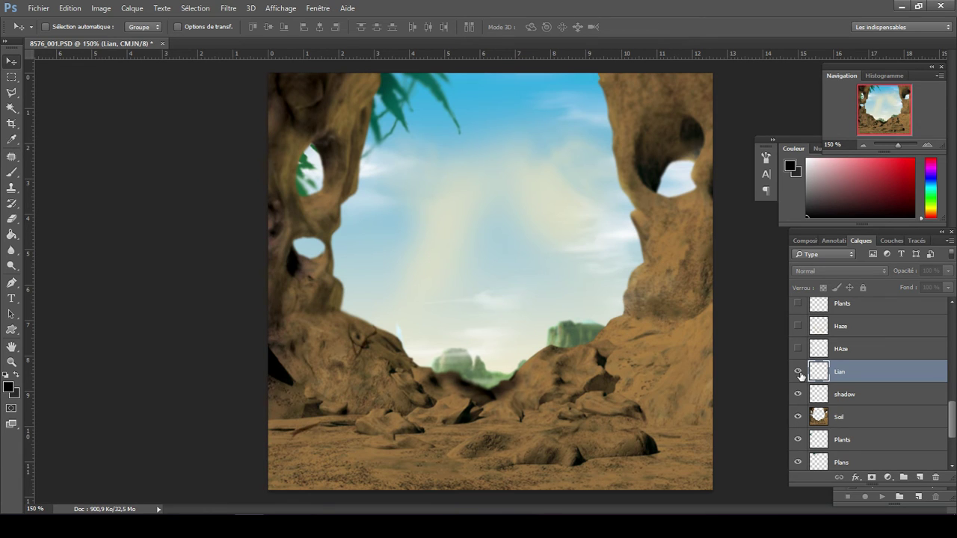
left_click(799, 372)
left_click(799, 373)
left_click(866, 394)
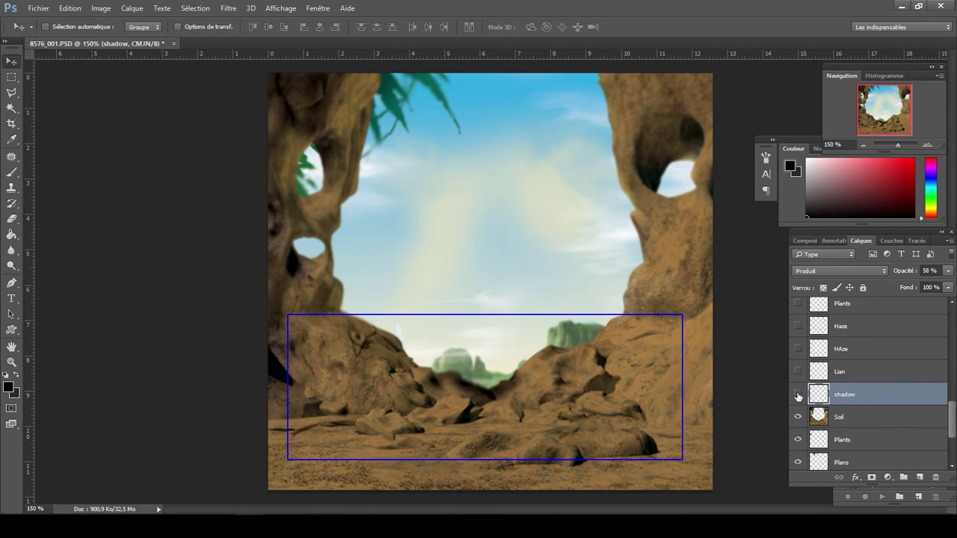
left_click(798, 394)
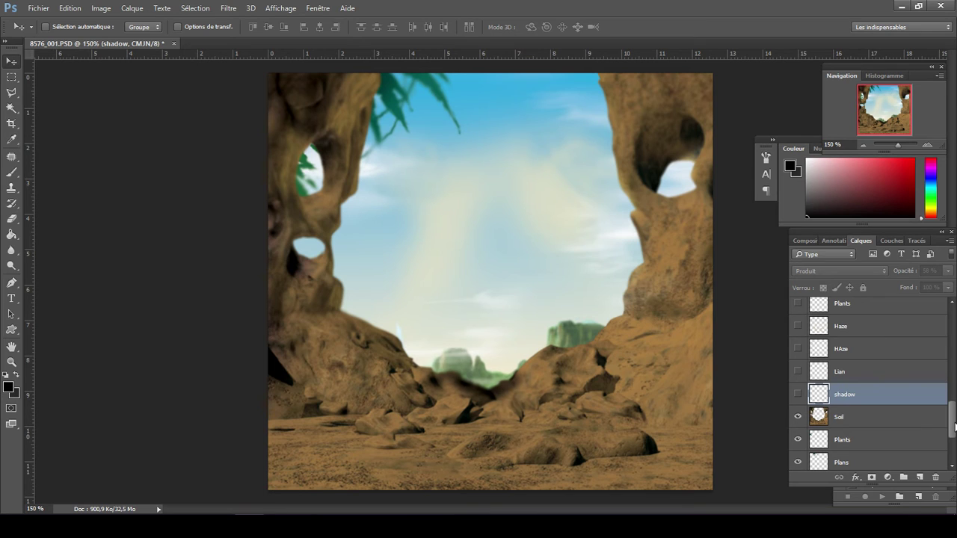
- Hide the Soil layer to uncover the background elements behind the rocks
scroll(902, 380, "down", 4)
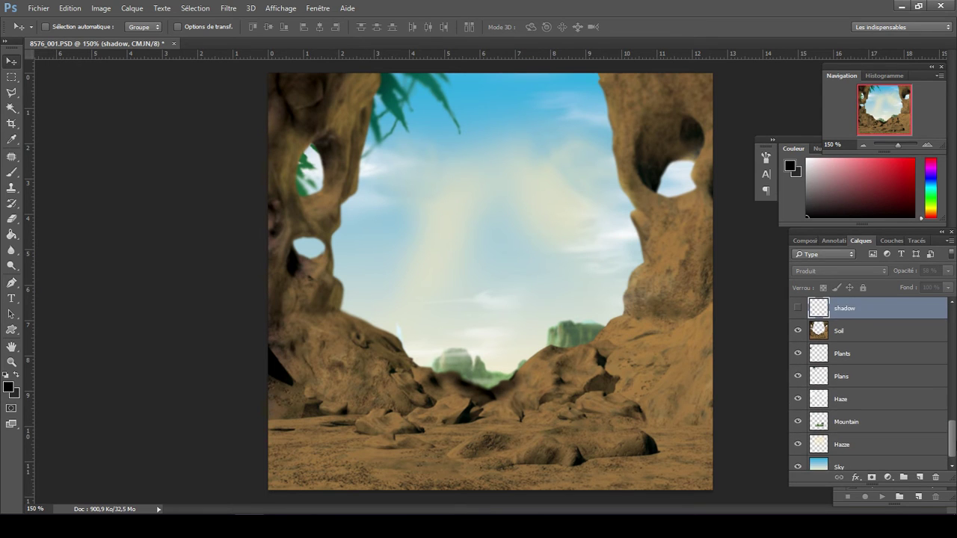
left_click(873, 323)
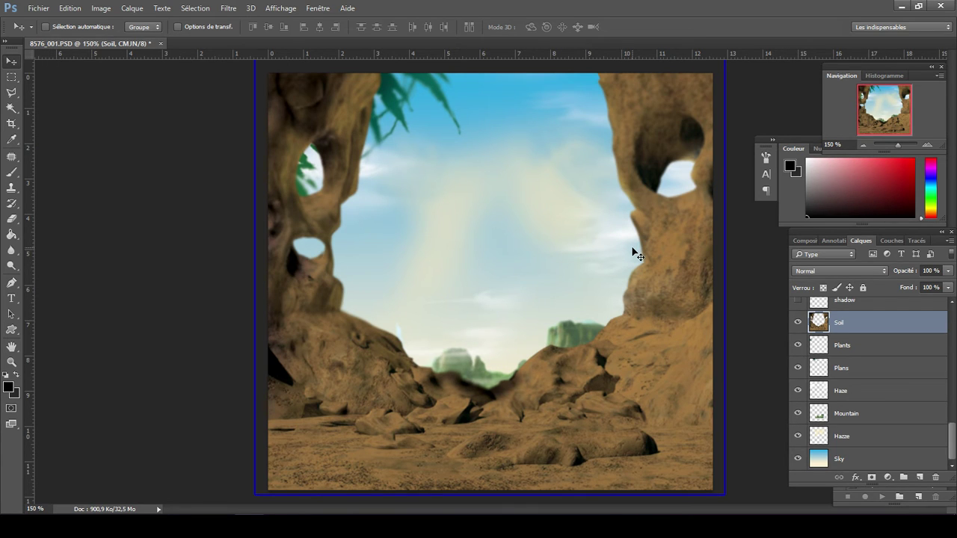
left_click(797, 324)
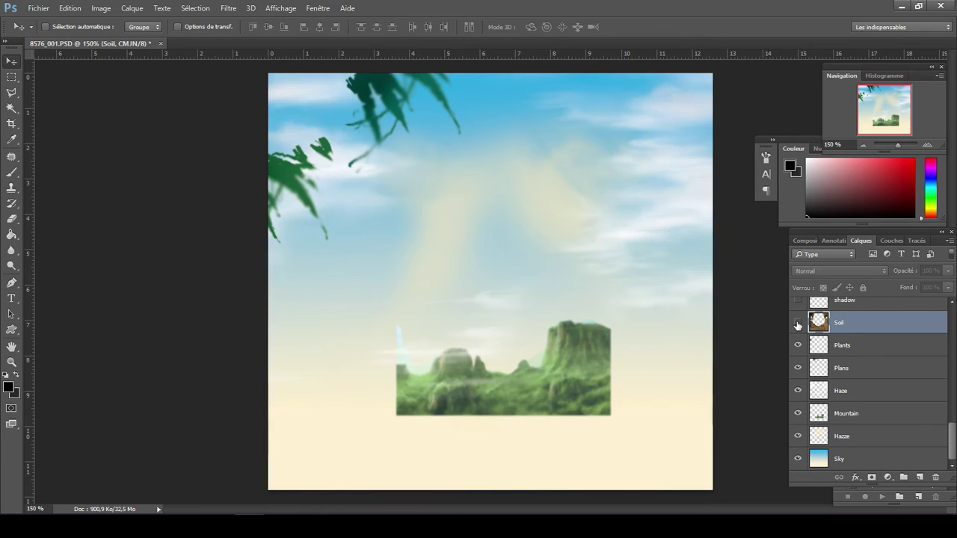
- Try moving the Plants layer's leaves fully onto the canvas, and undo the move
left_click(866, 350)
left_click_drag(333, 241, 465, 254)
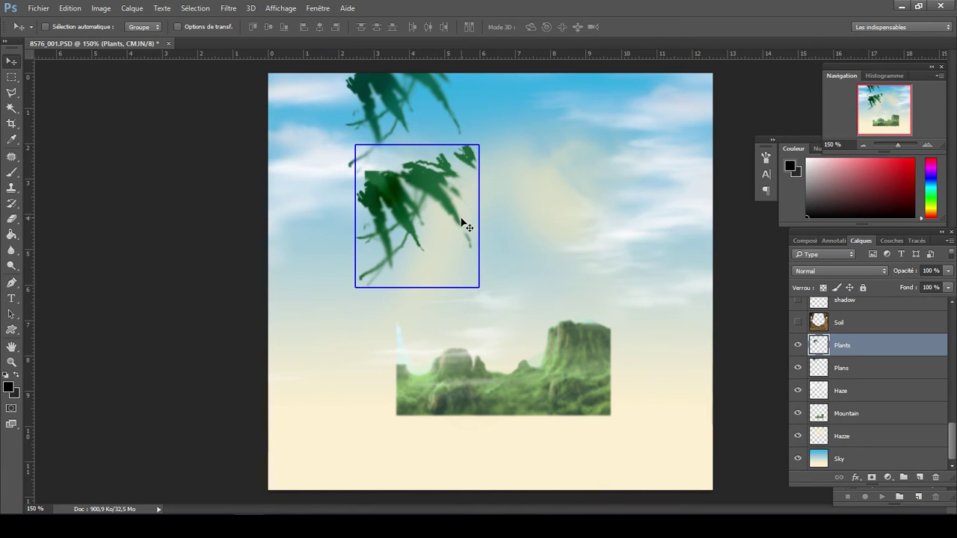
key("ctrl+z")
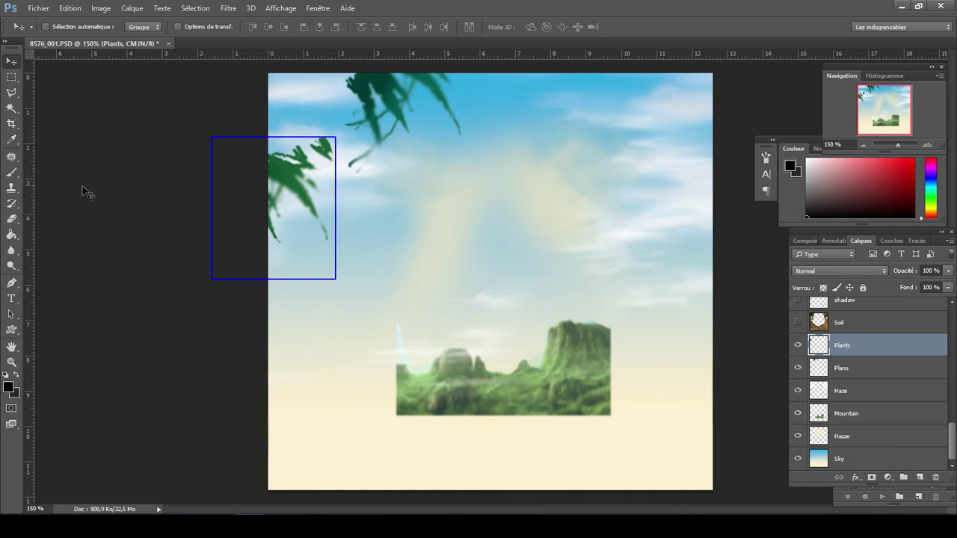
left_click(19, 251)
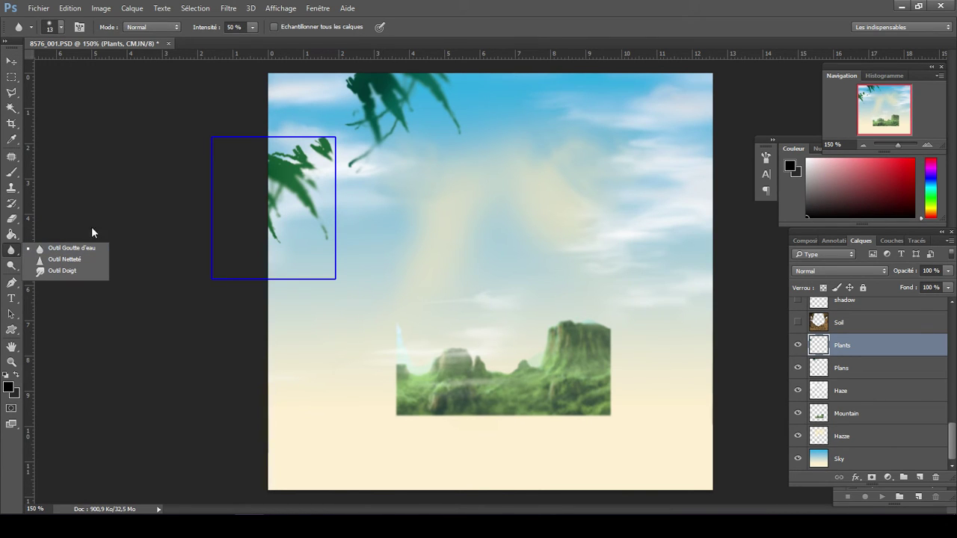
left_click(289, 159)
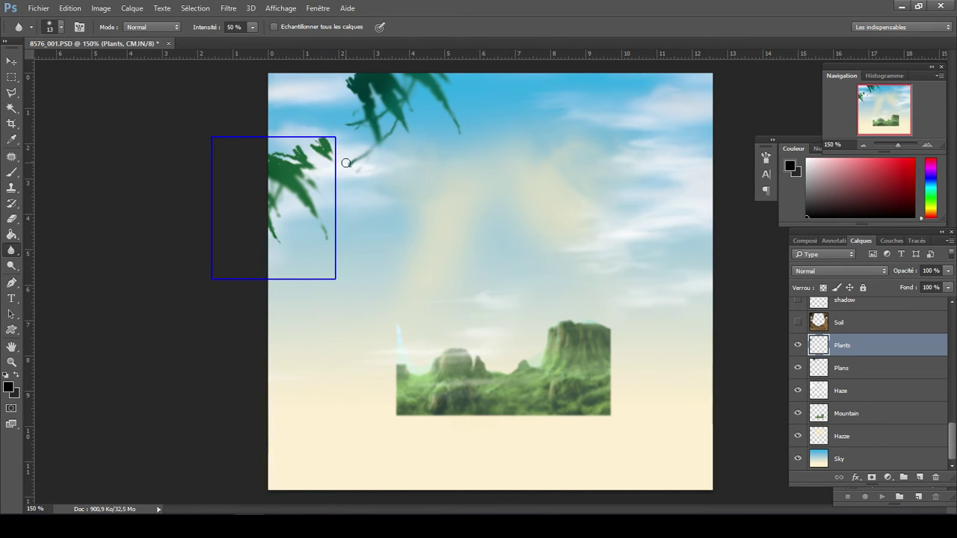
- Hide the Plants, Plans and Haze layers above the Mountain layer
left_click(798, 346)
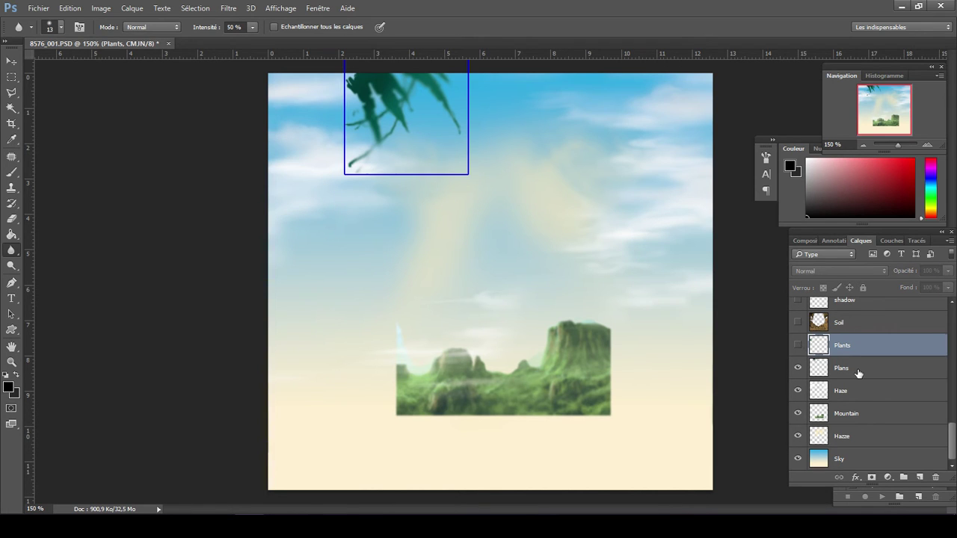
left_click(858, 373)
left_click(798, 368)
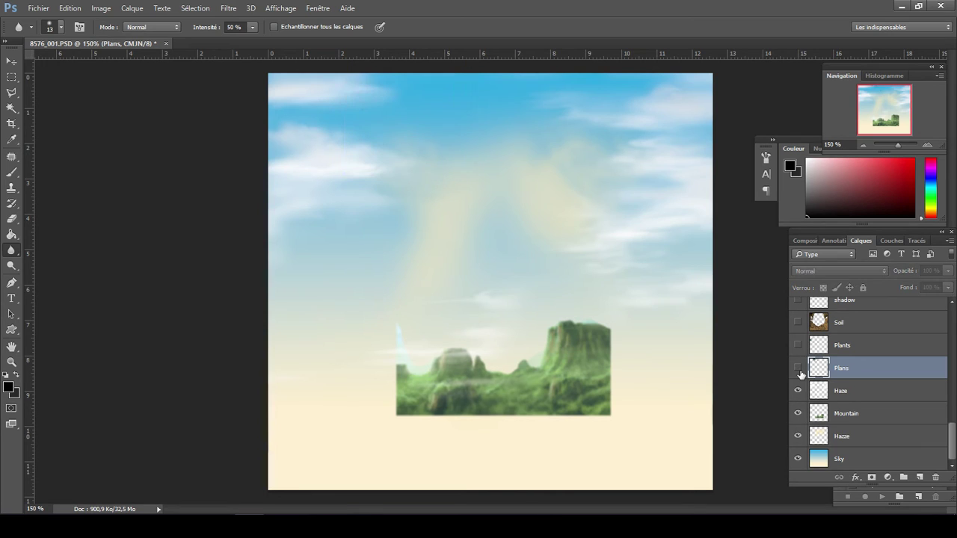
left_click(850, 393)
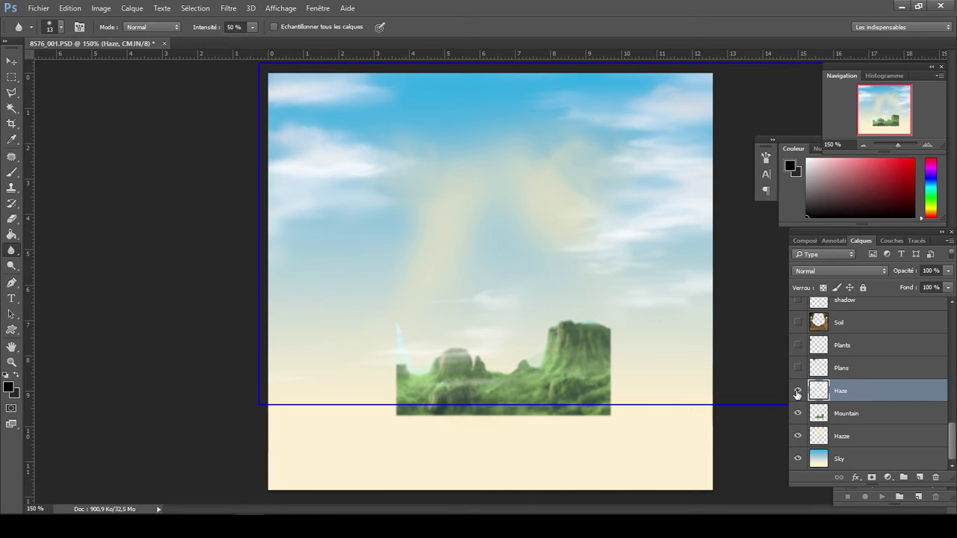
left_click(797, 392)
- Move the Mountain layer around to inspect its parts outside the canvas, and restore its original position
left_click(869, 415)
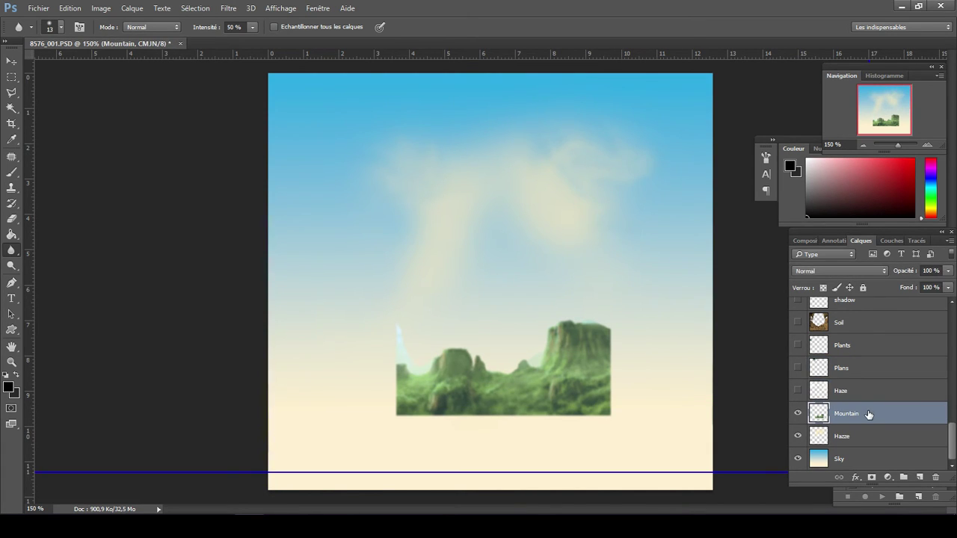
left_click(11, 61)
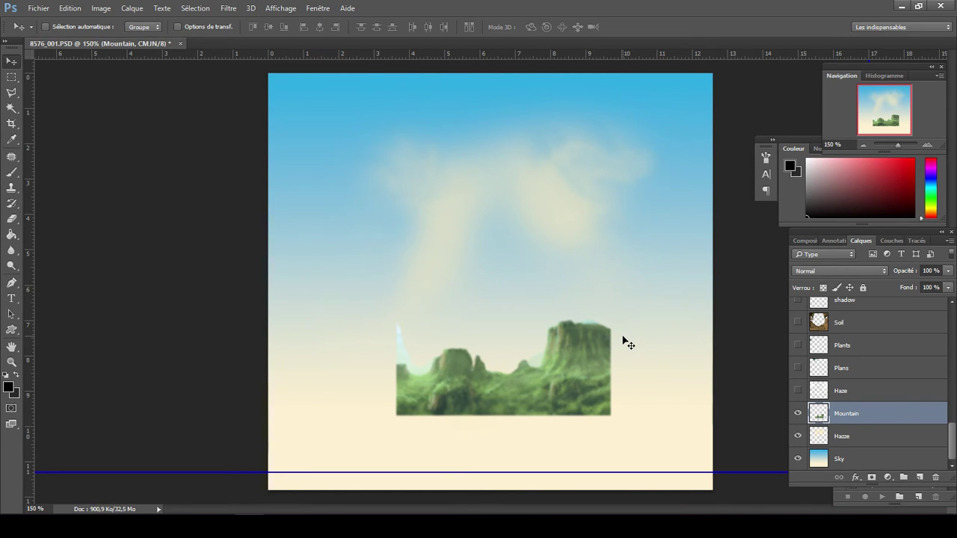
left_click_drag(626, 344, 656, 277)
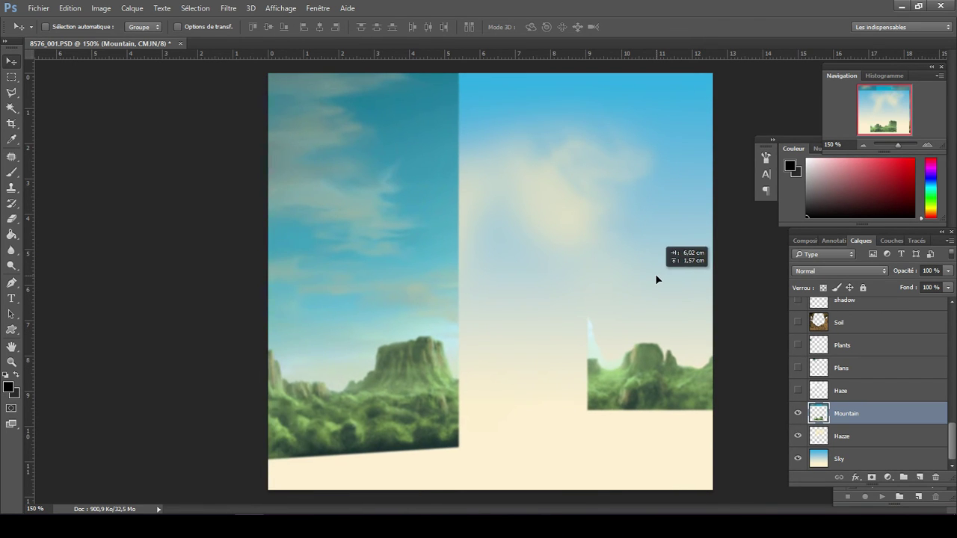
left_click_drag(477, 335, 446, 320)
left_click_drag(447, 320, 357, 309)
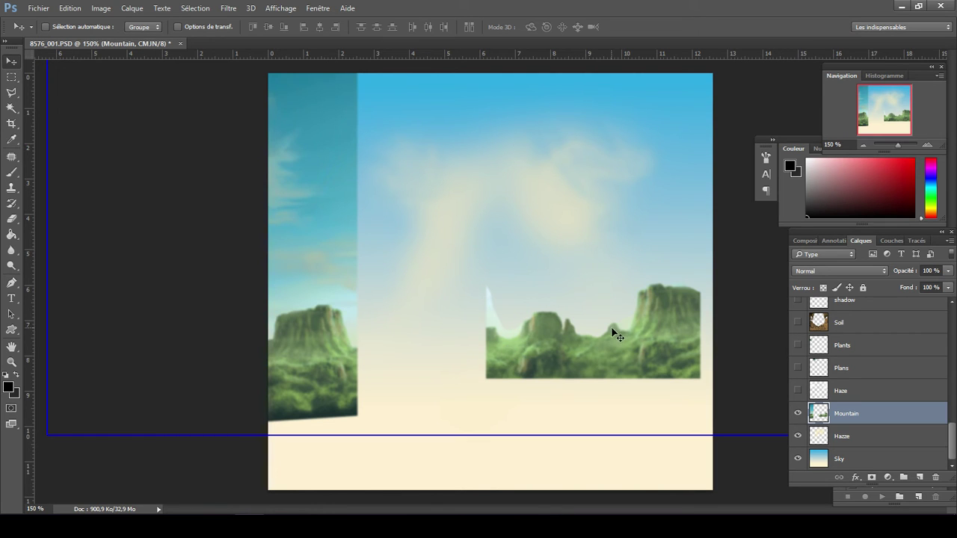
left_click_drag(613, 331, 352, 314)
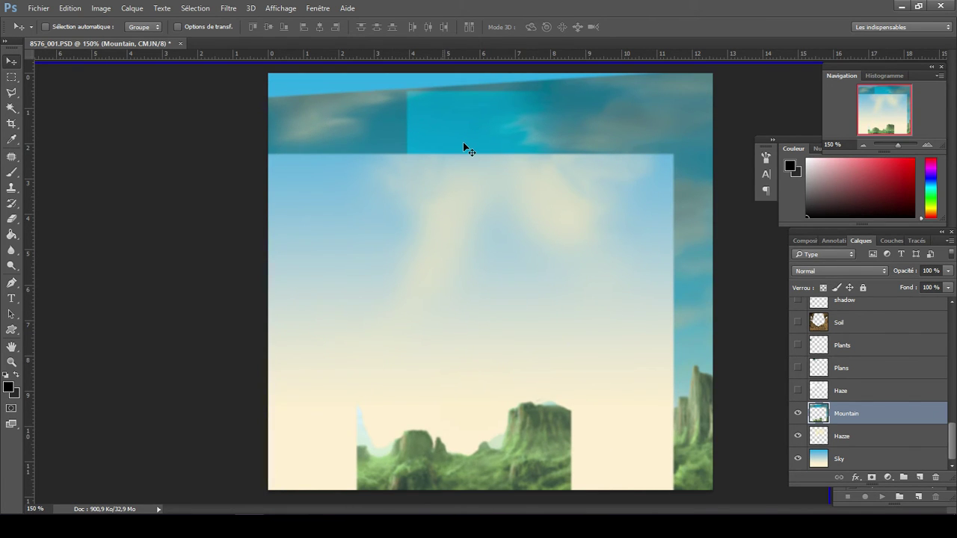
left_click_drag(463, 142, 501, 191)
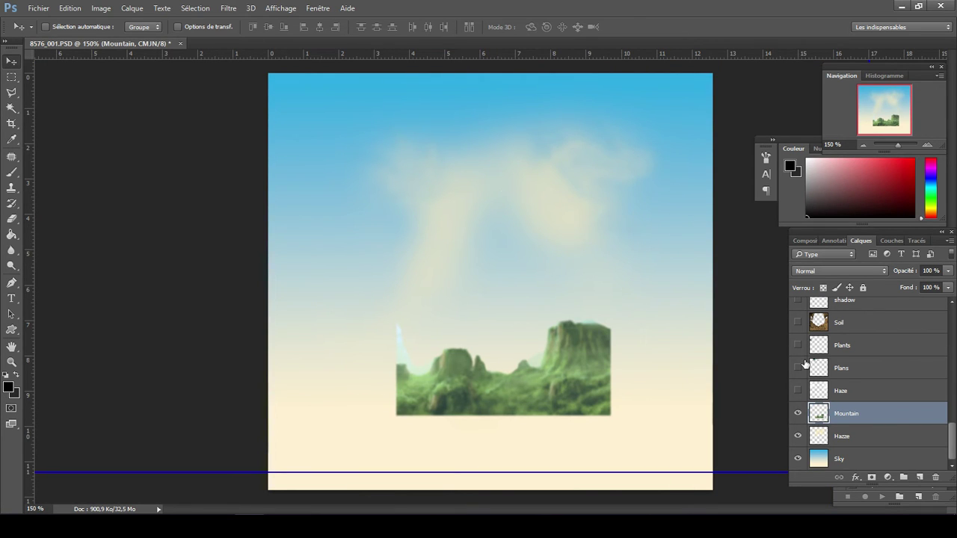
- Hide the Mountain and Hazze layers, and toggle the visibility of the Sky layer
left_click(798, 415)
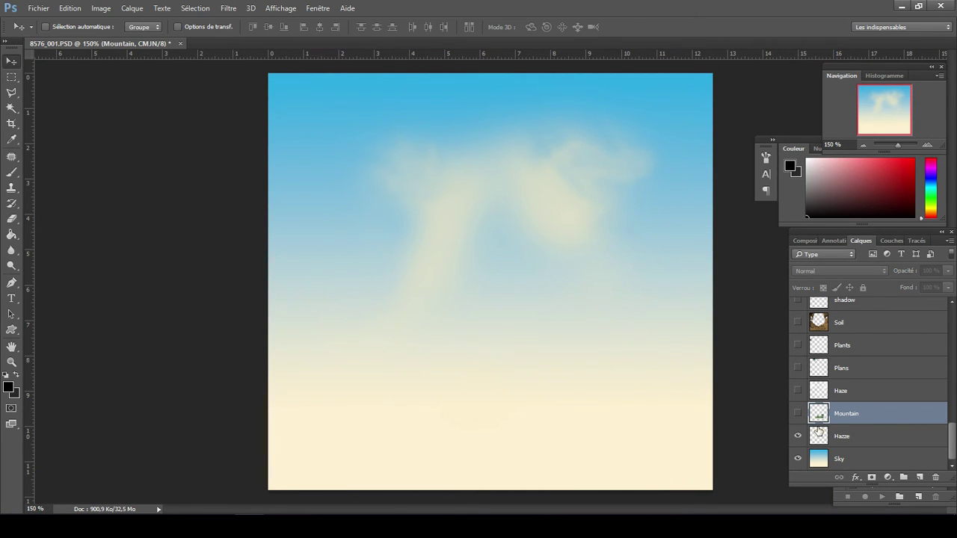
left_click(861, 441)
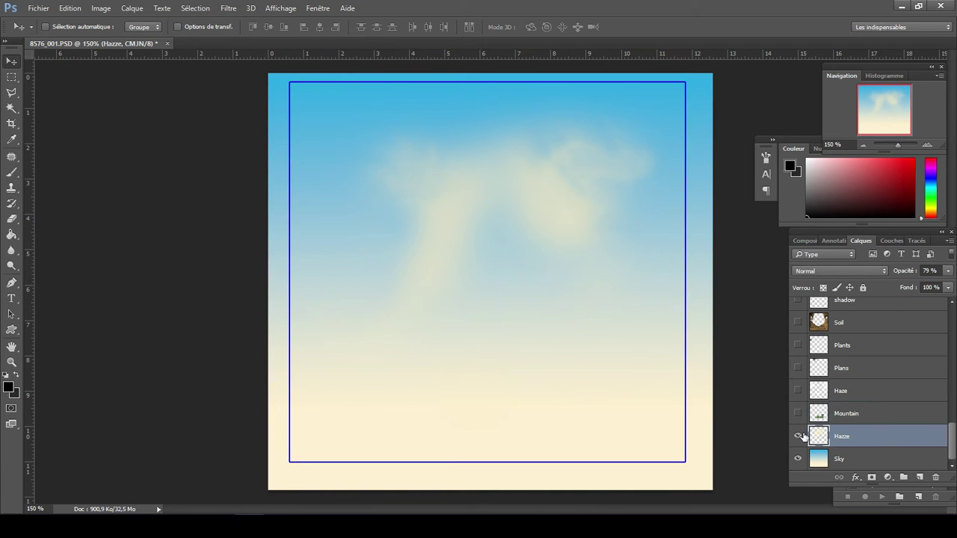
left_click(798, 437)
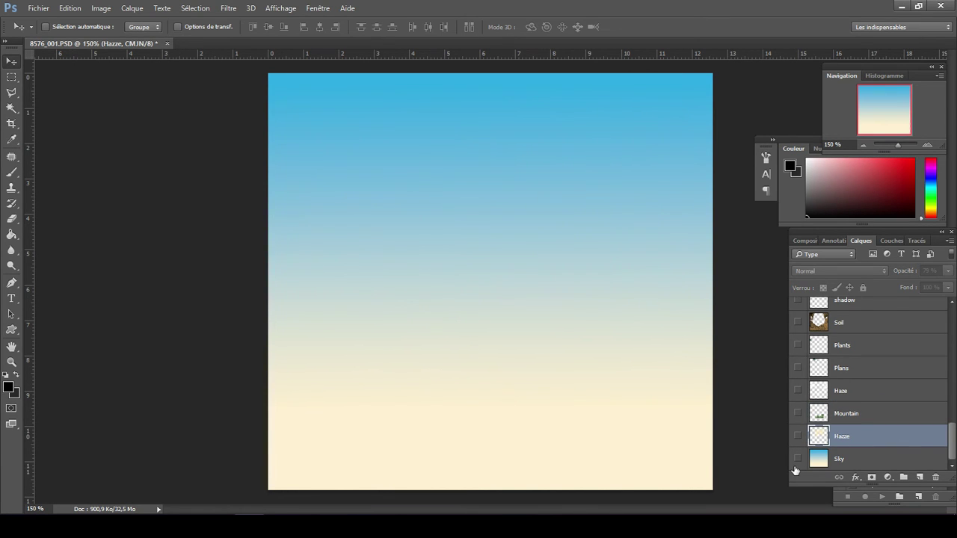
left_click(797, 460)
left_click(797, 459)
- Switch to the LEHVAK folder in File Explorer and open 8576_002 as a new document in Photoshop
left_click(902, 5)
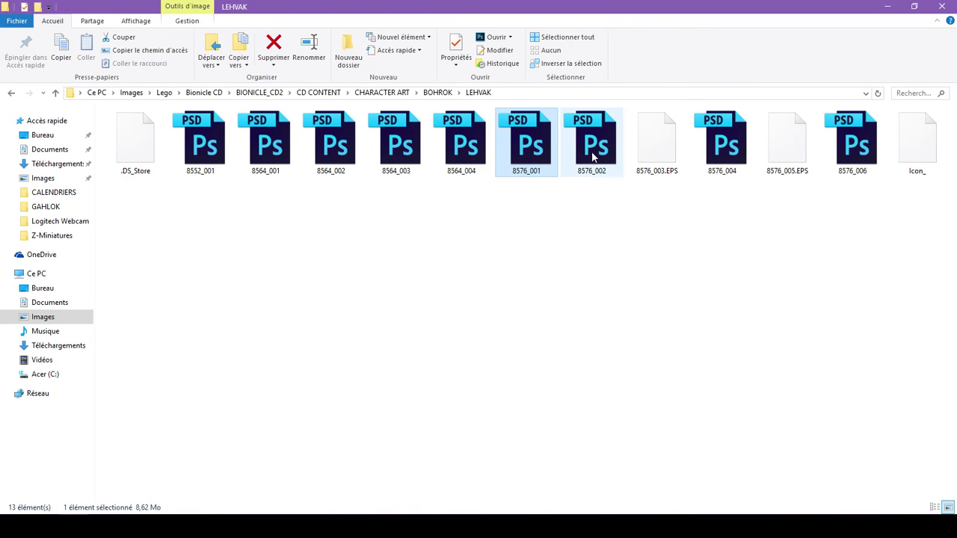
left_click_drag(595, 157, 507, 44)
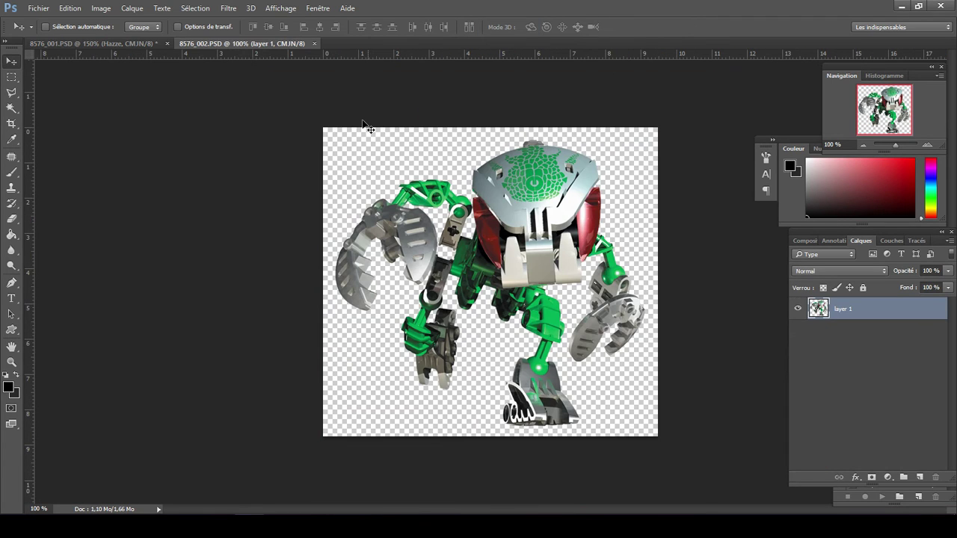
- Open 8576_003.EPS from the LEHVAK folder in Photoshop, rasterized at 1.85 × 1.85 cm, 72 pixels per inch, in CMYK colour
key("alt+Tab")
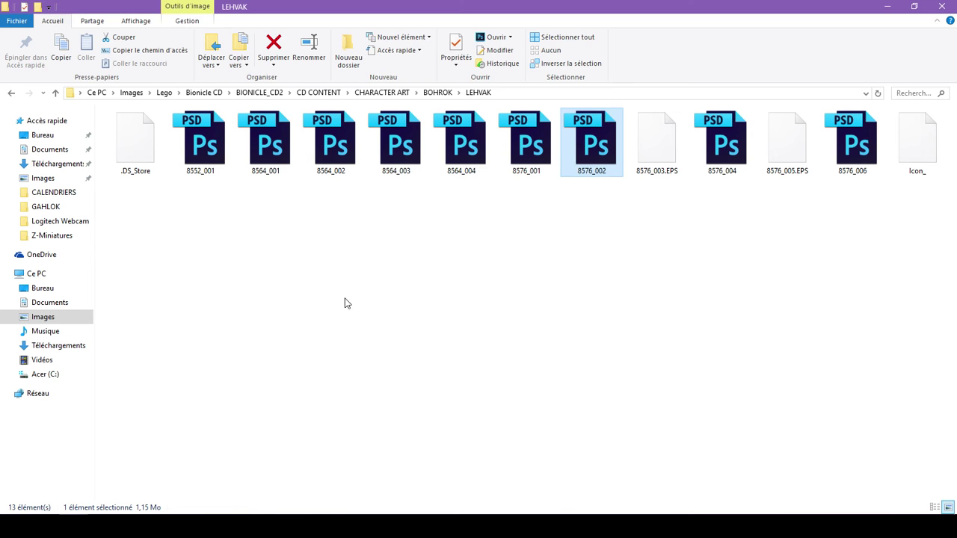
left_click_drag(666, 143, 408, 44)
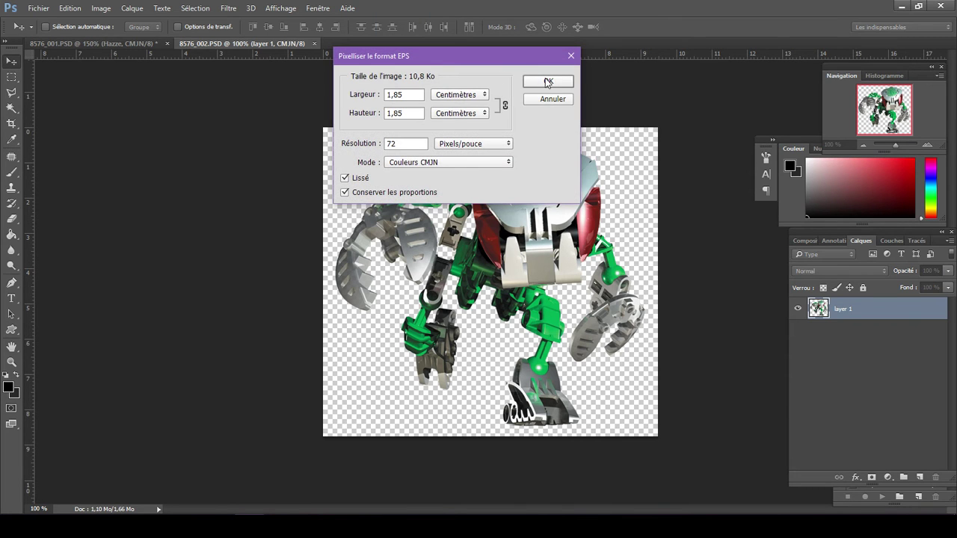
left_click(545, 78)
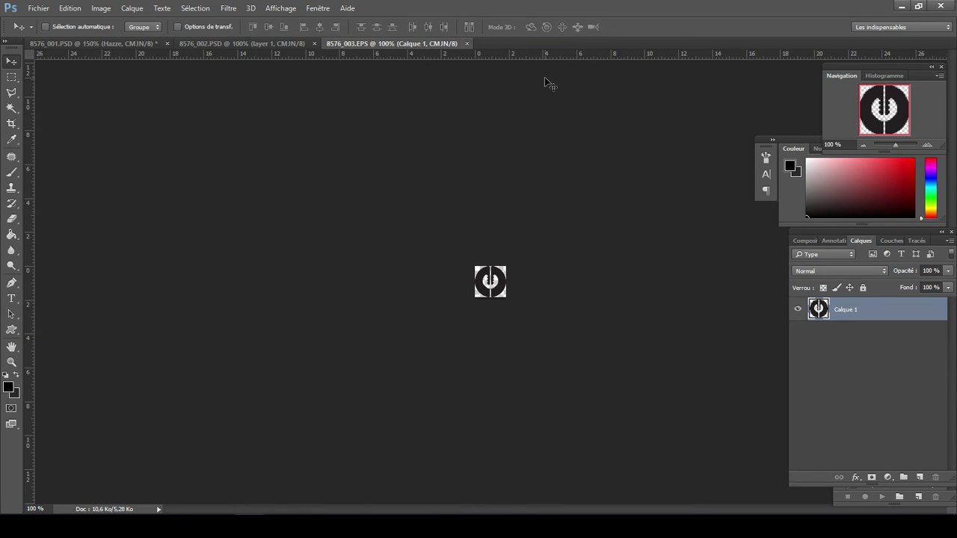
key("ctrl+plus")
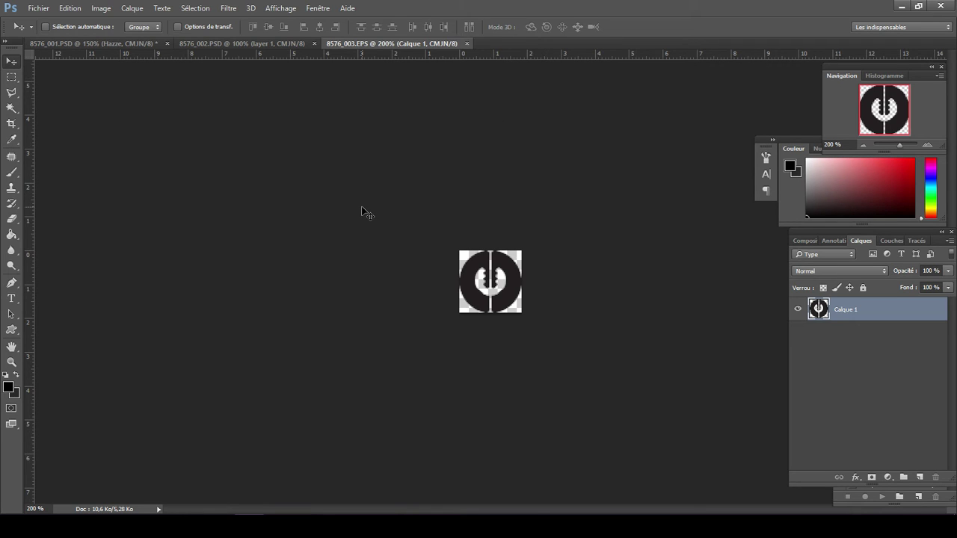
- Return to the LEHVAK folder in File Explorer and open 8576_004 as another document in Photoshop
left_click(902, 6)
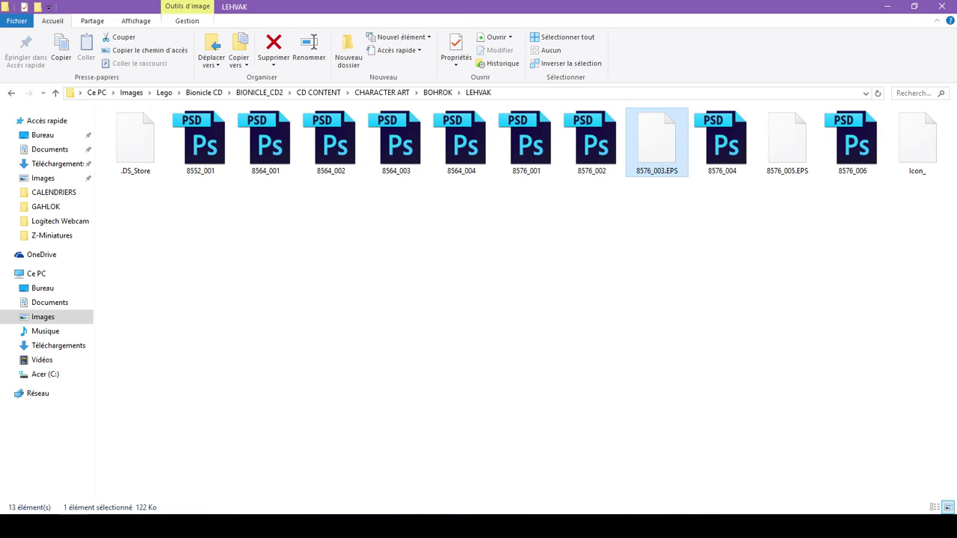
left_click(714, 159)
left_click_drag(714, 158, 500, 95)
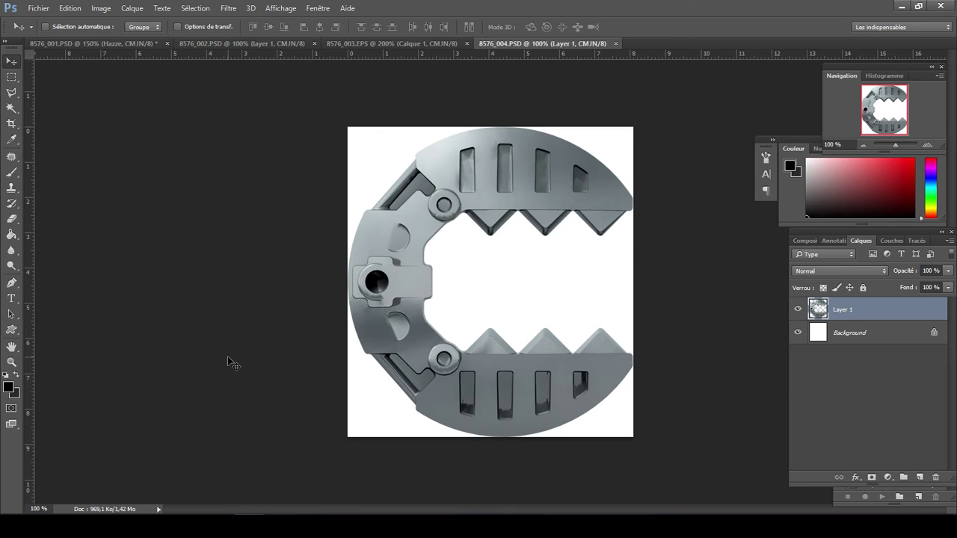
- Open 8576_005.EPS from the LEHVAK folder in Photoshop, rasterized at 17.29 × 19.53 cm, 72 pixels per inch, in CMYK colour
mouse_move(72, 529)
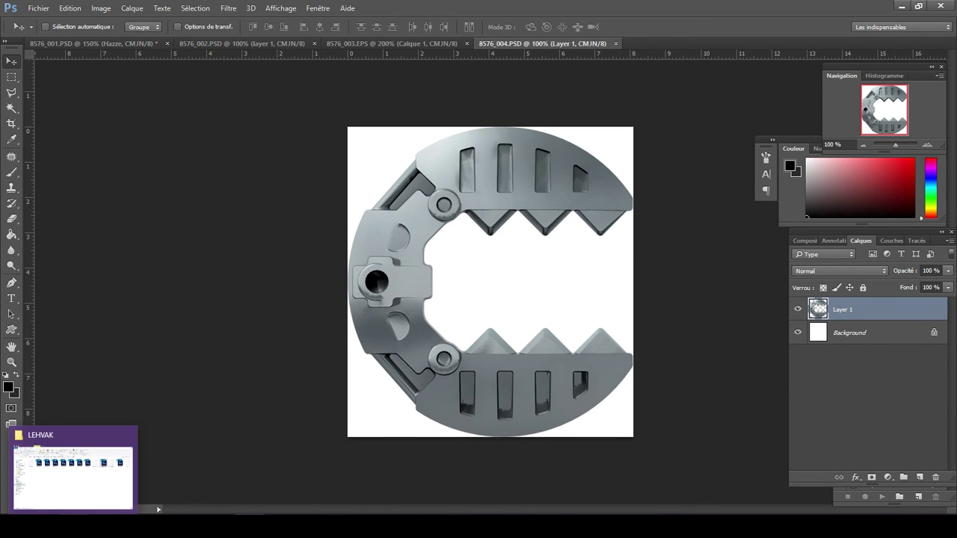
left_click(72, 471)
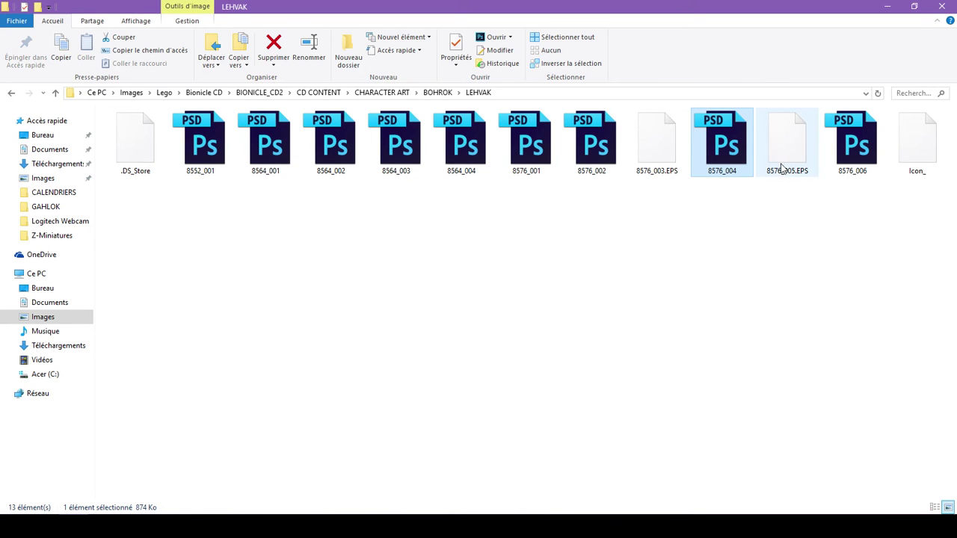
left_click_drag(782, 166, 661, 45)
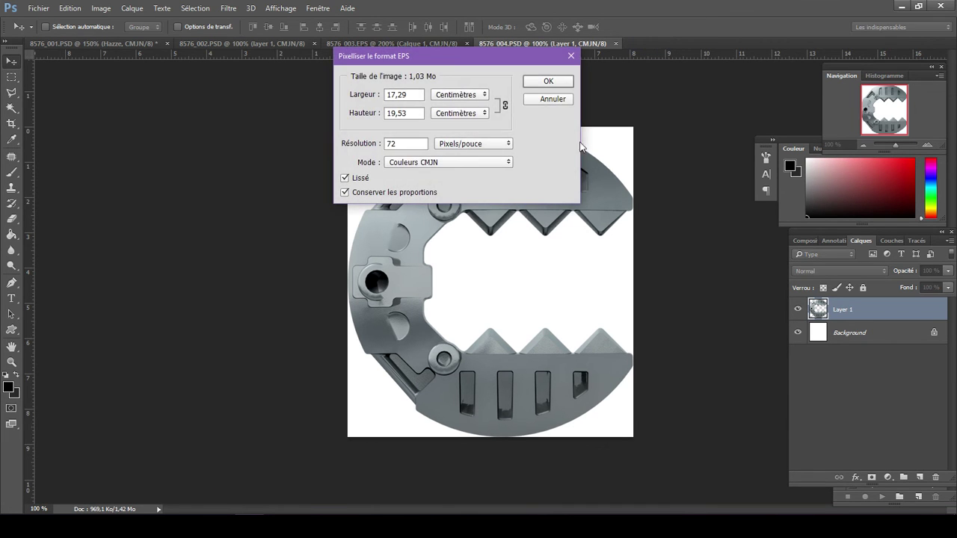
left_click(538, 84)
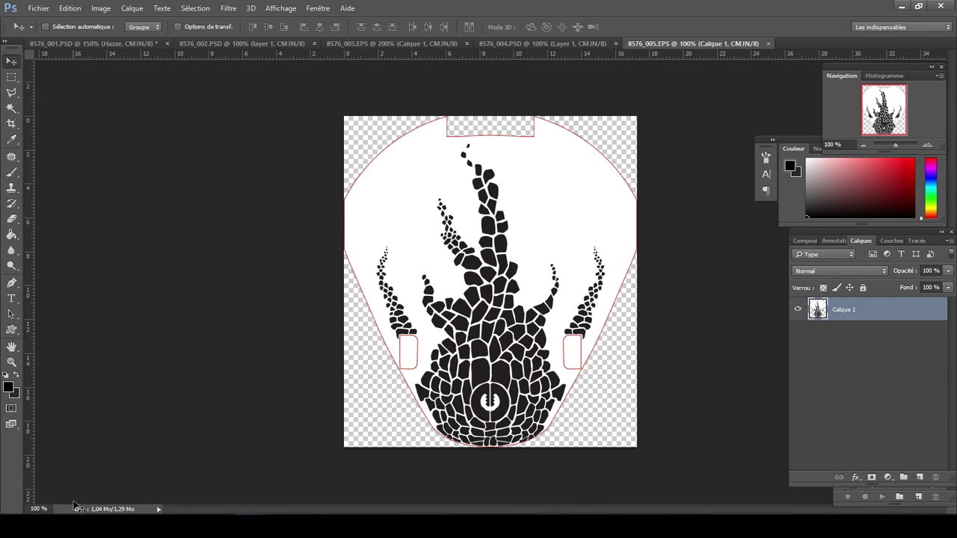
- Open 8576_006 from the LEHVAK folder as a new document in Photoshop and view it at 25%
key("alt+Tab")
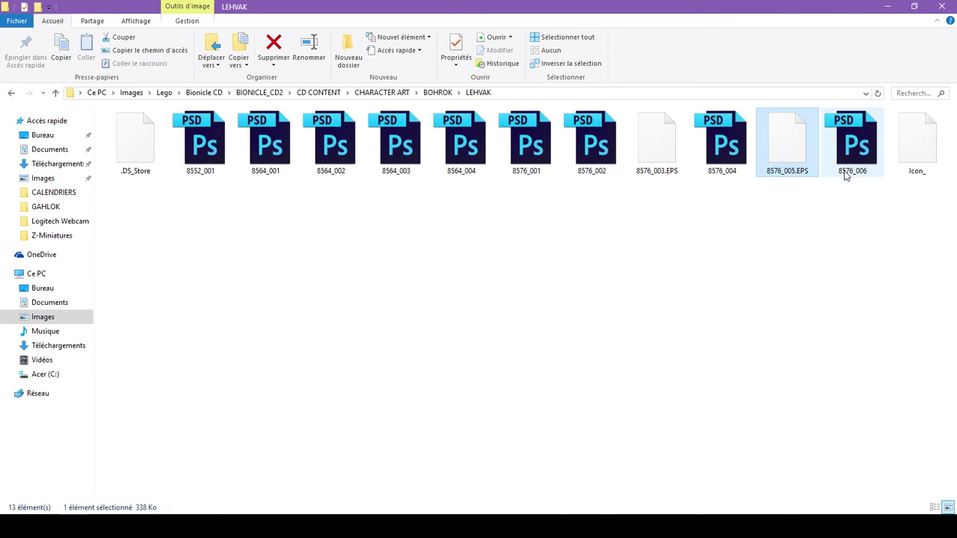
left_click(858, 152)
left_click_drag(858, 151, 672, 152)
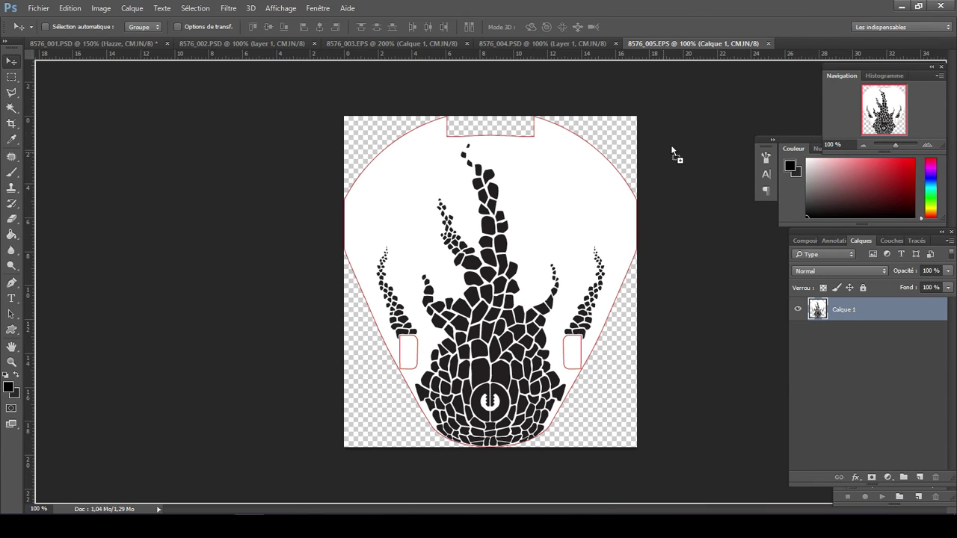
left_click_drag(756, 81, 787, 45)
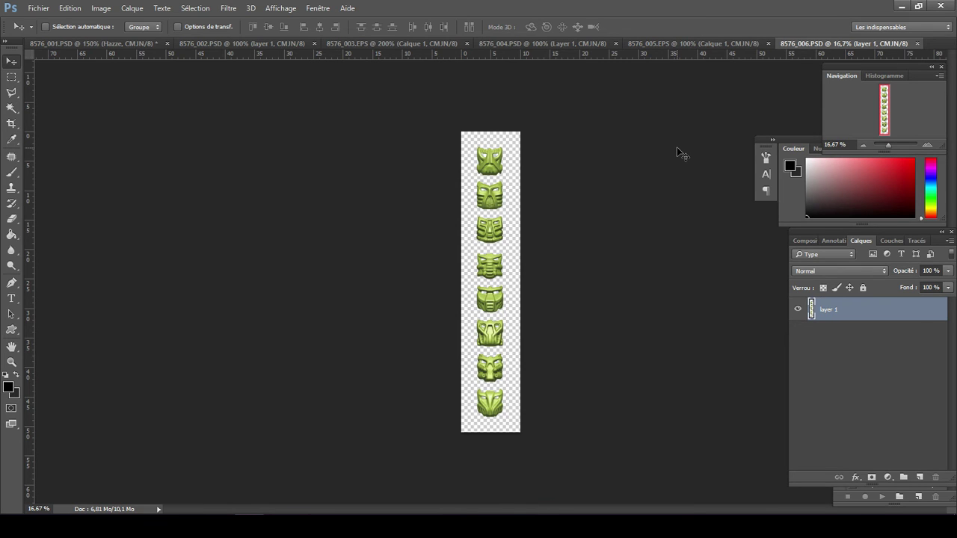
key("ctrl+plus")
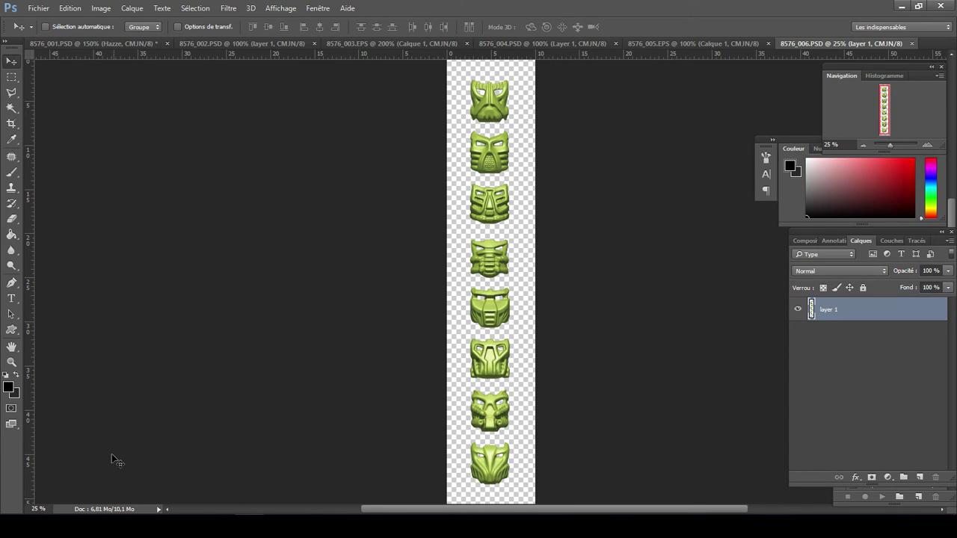
- Return to File Explorer, go up to the BOHROK folder and open its NUHVOK subfolder
mouse_move(74, 527)
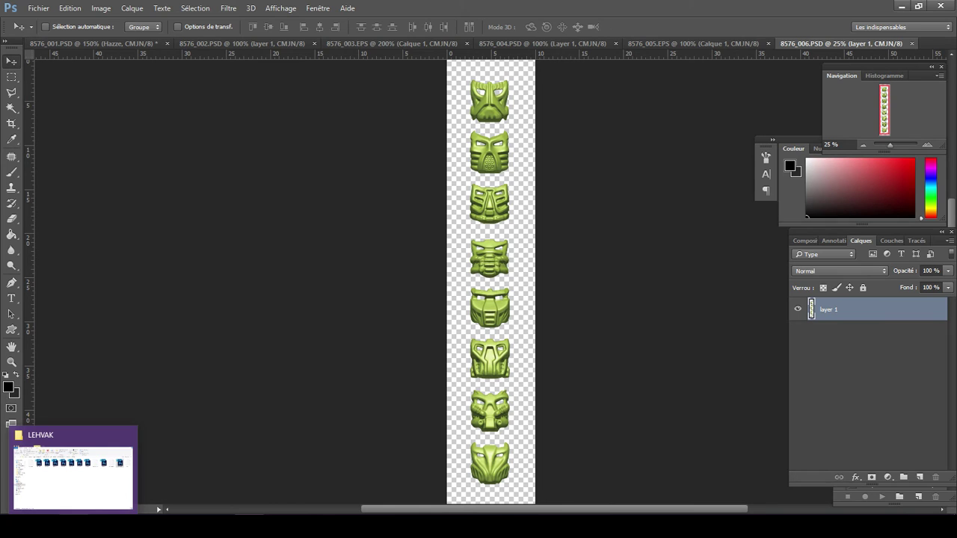
left_click(74, 477)
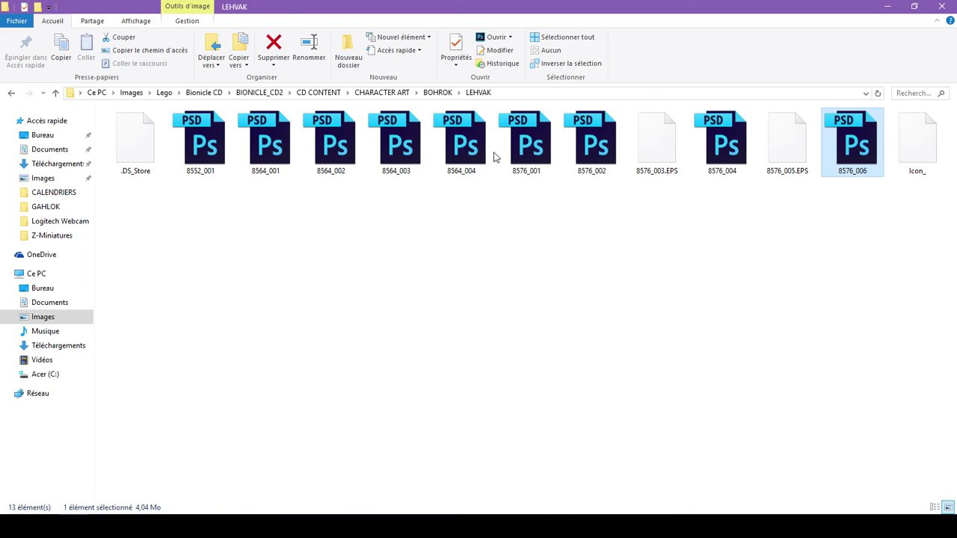
left_click(437, 93)
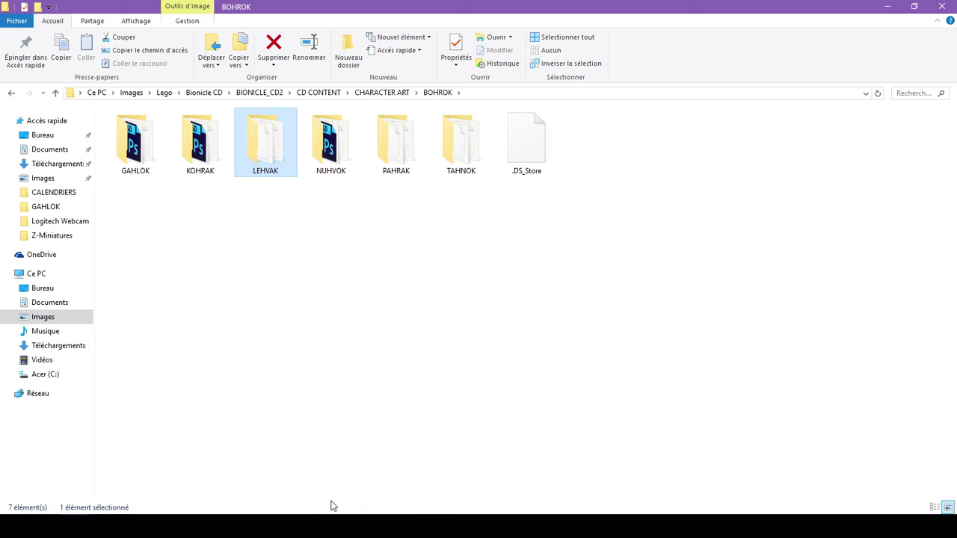
left_click(334, 523)
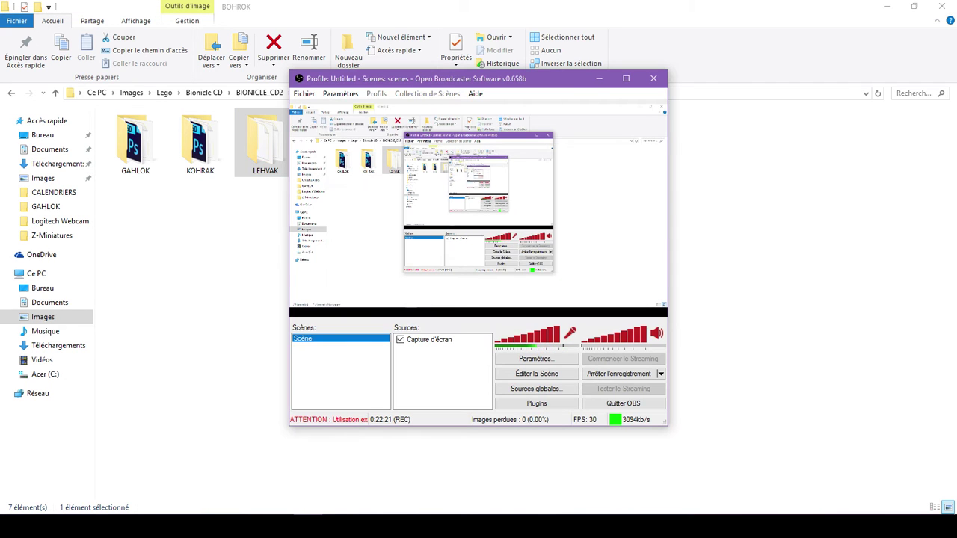
left_click(223, 444)
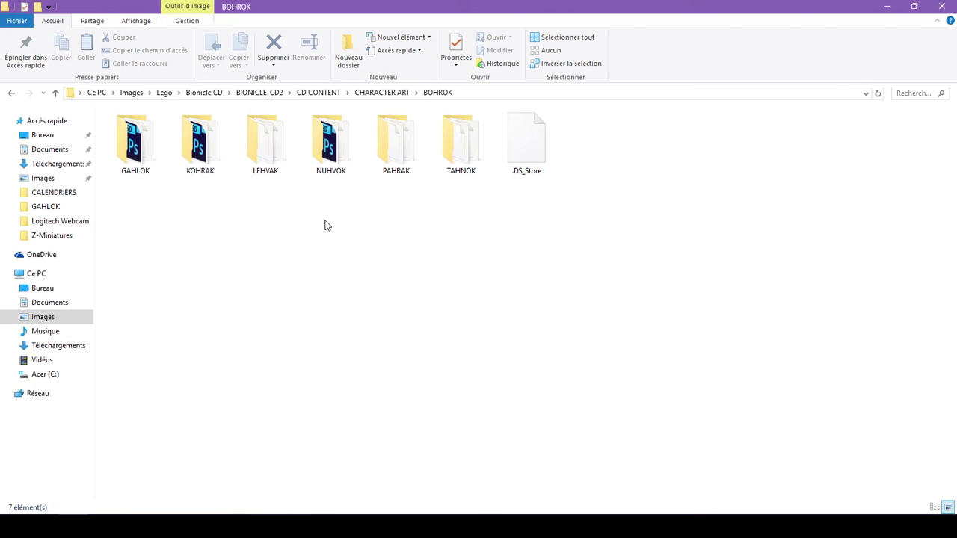
double_click(322, 172)
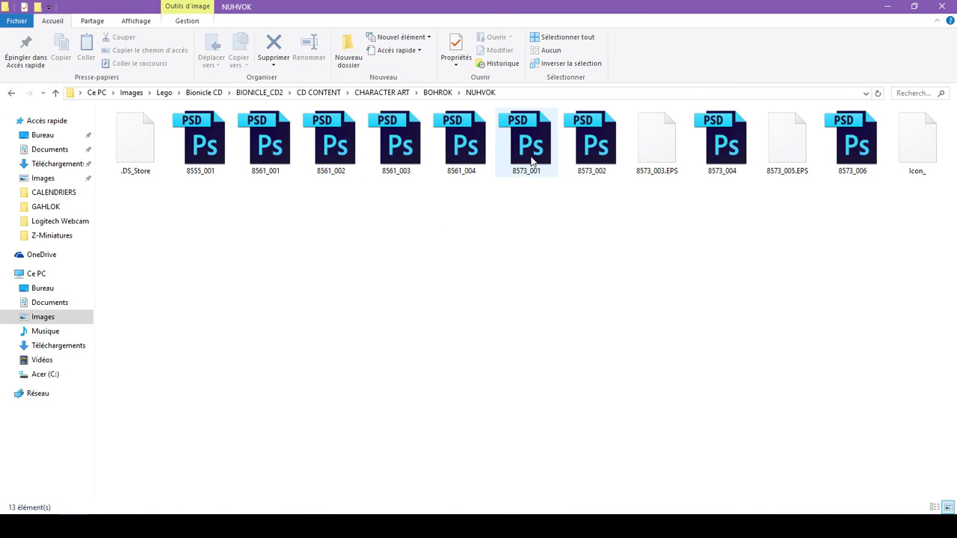
- Open 8573_001 from the NUHVOK folder in Photoshop and set the view magnification to 150%
left_click_drag(535, 150, 368, 375)
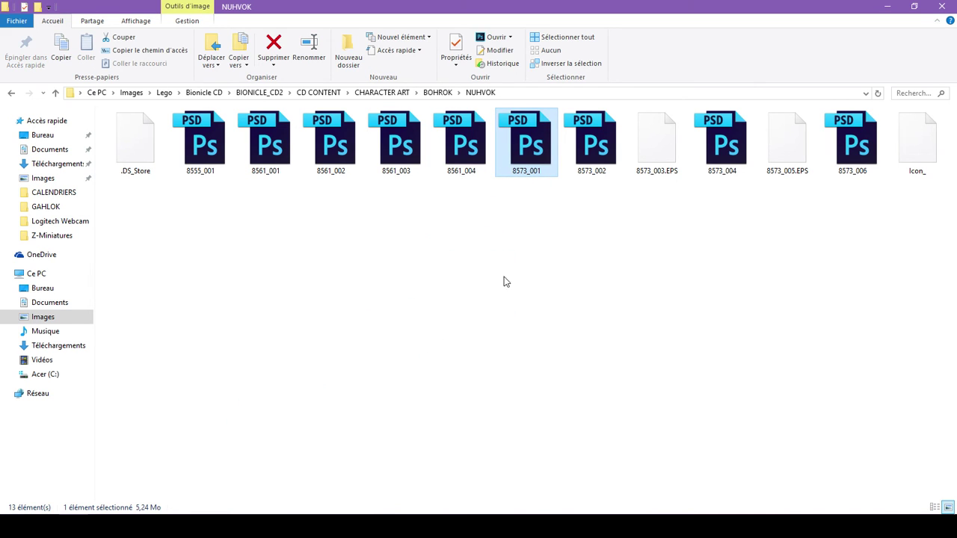
left_click_drag(529, 147, 529, 147)
double_click(529, 147)
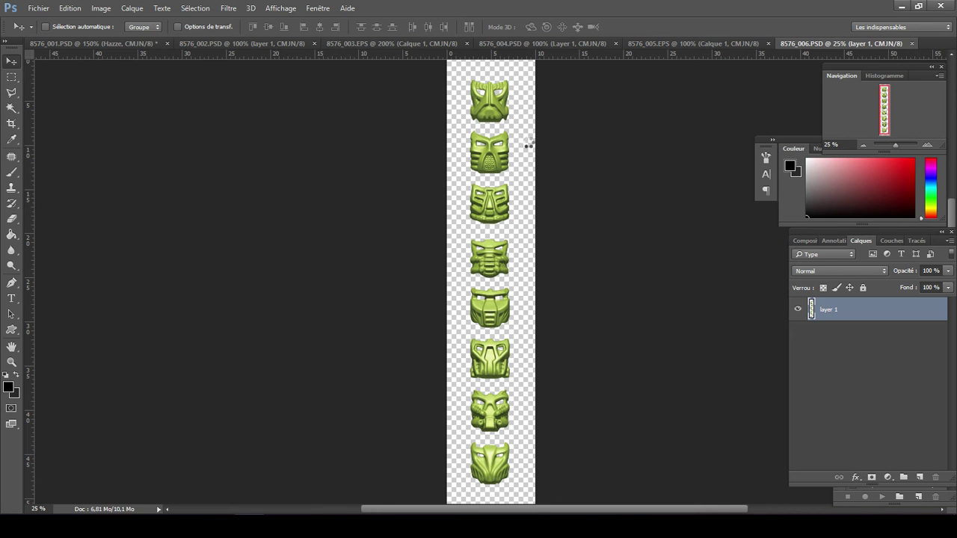
key("ctrl+plus")
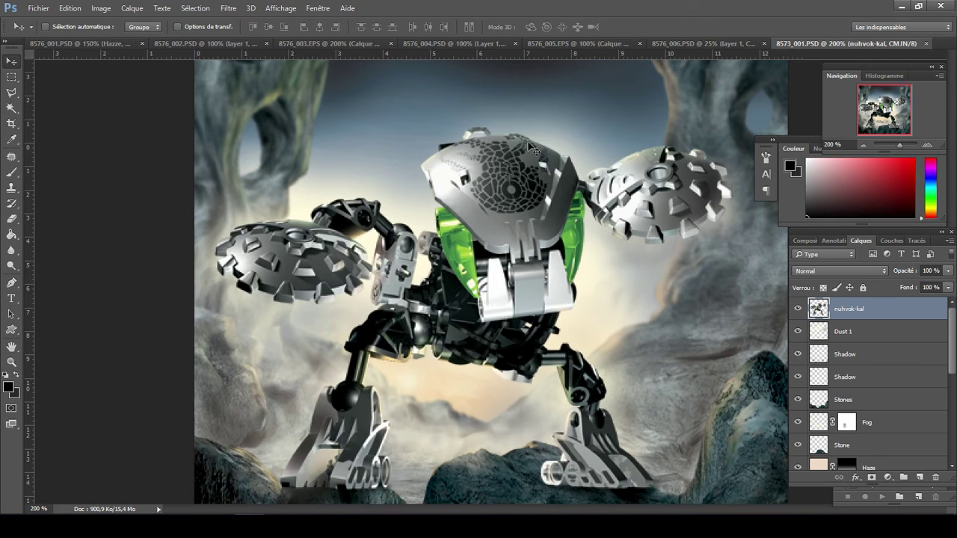
key("ctrl+minus")
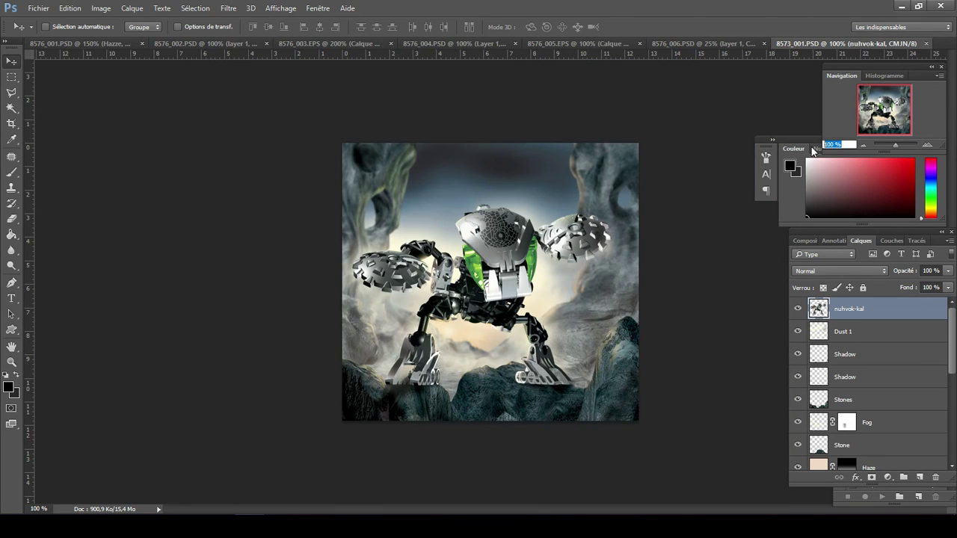
type("150")
key("Return")
- Turn on the display of layer edges in the 8573_001 document
left_click(281, 8)
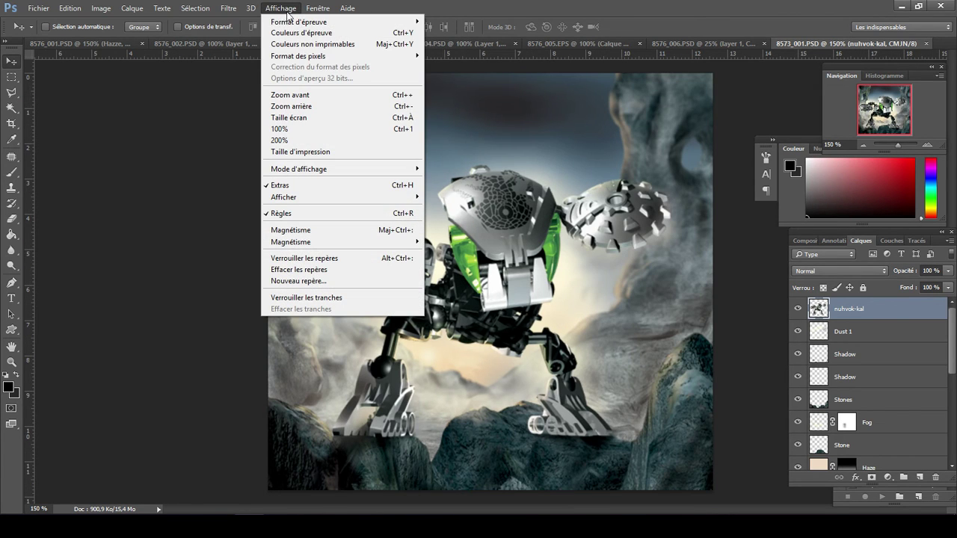
mouse_move(322, 170)
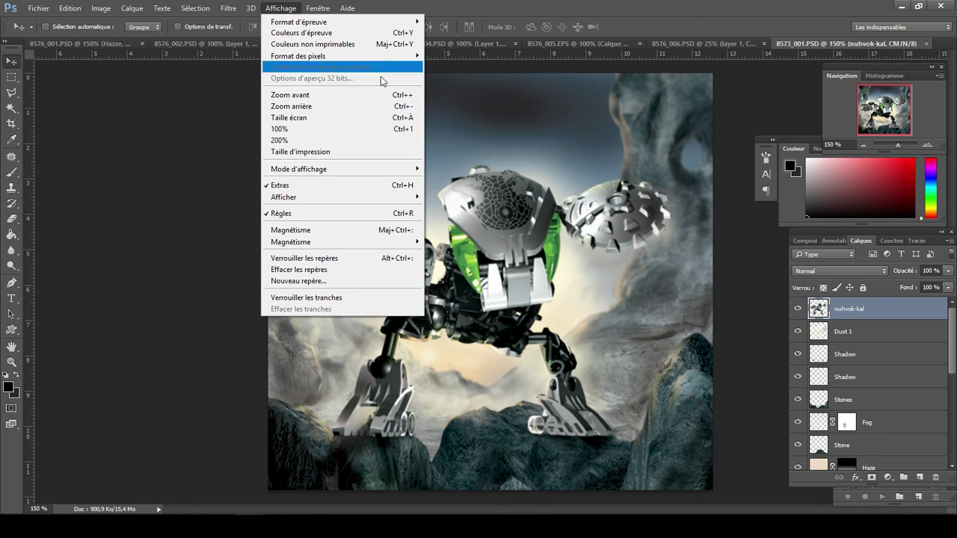
mouse_move(370, 169)
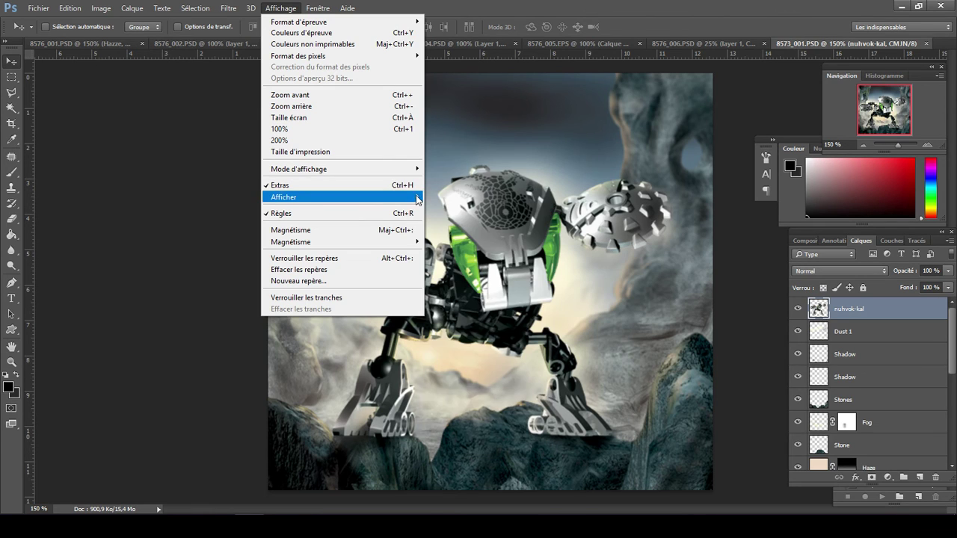
left_click(441, 198)
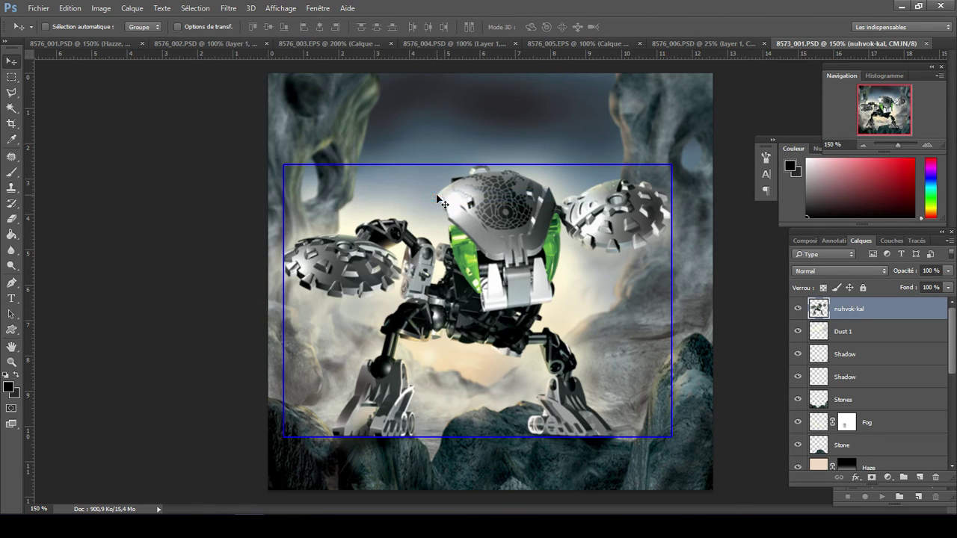
- Hide the nuhvok-kal layer, compare the scene with it shown again, and hide it together with Dust 1
left_click(798, 310)
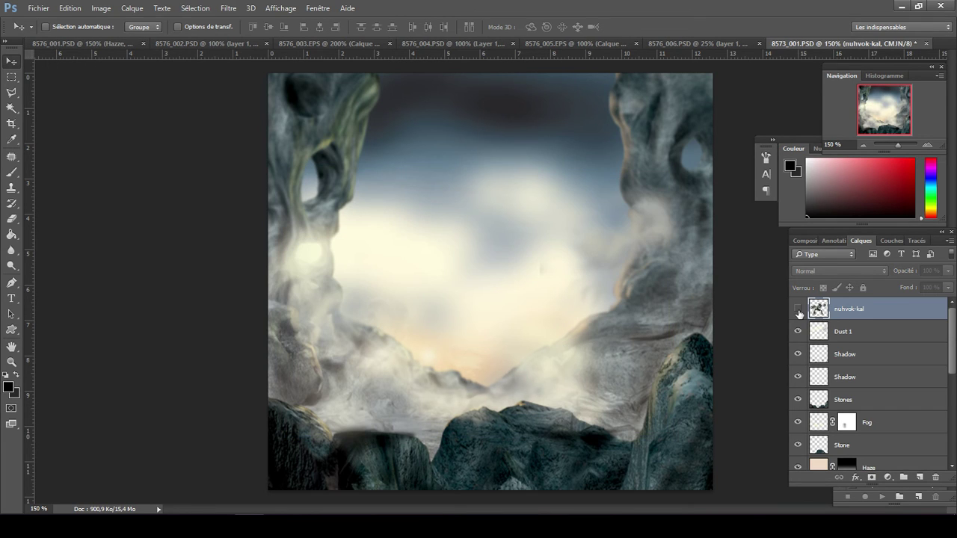
left_click(864, 332)
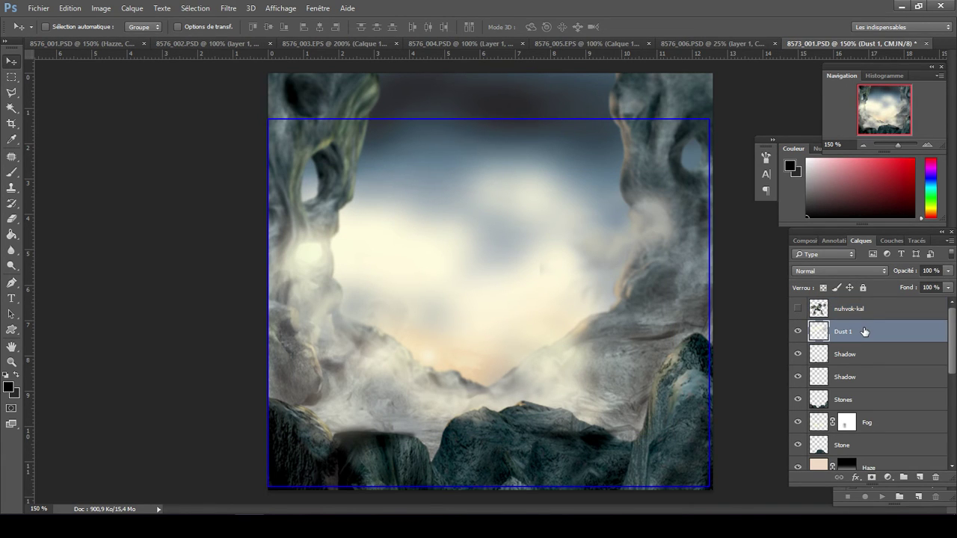
left_click(797, 309)
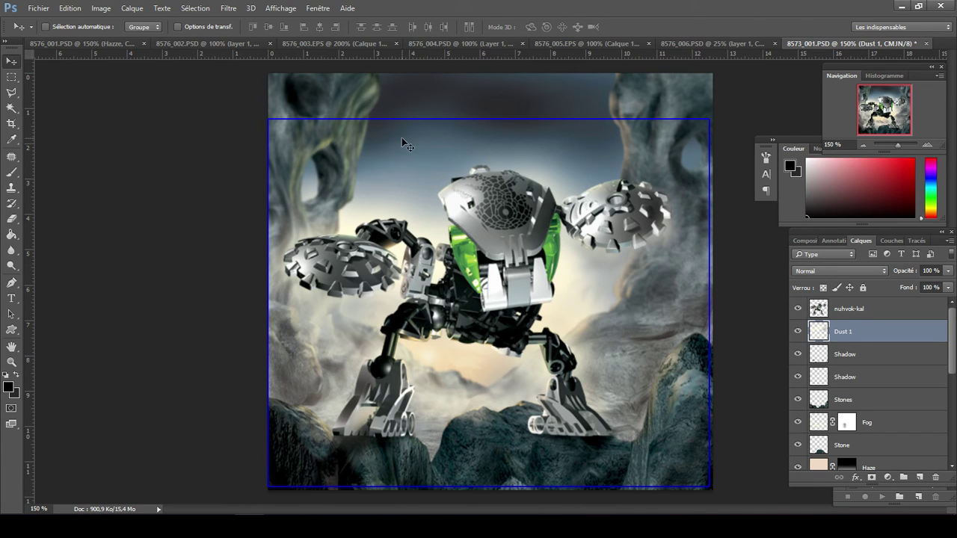
left_click(798, 310)
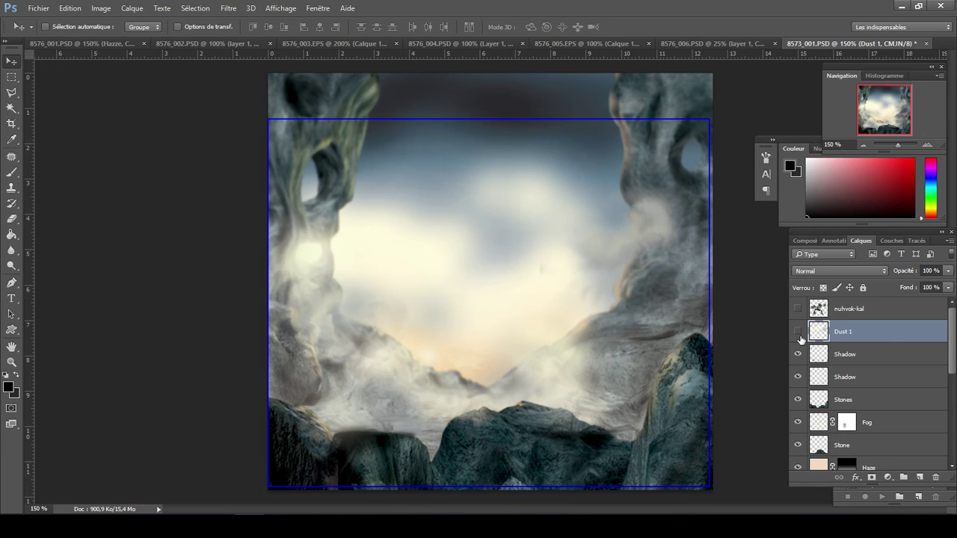
- Select and hide the two Shadow layers below Dust 1 one after the other
left_click(820, 356)
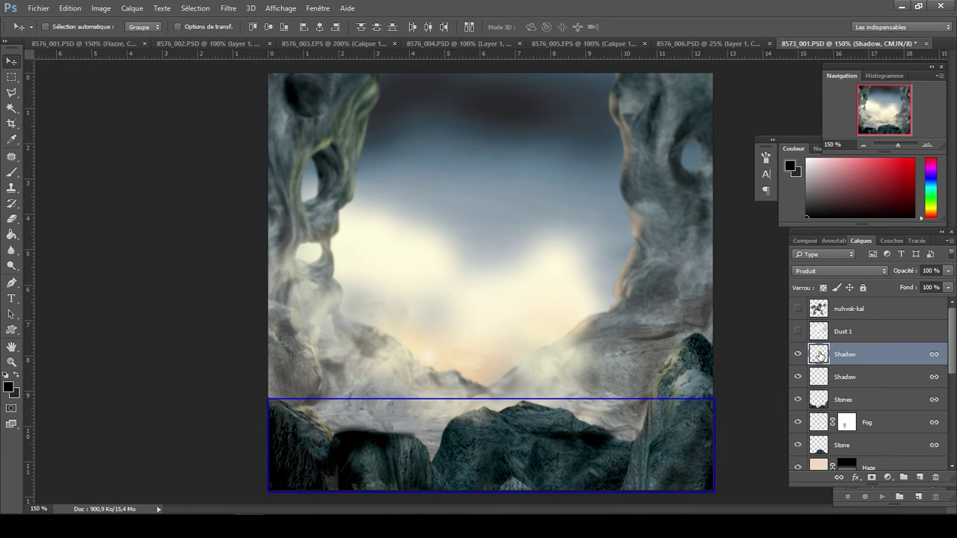
left_click(797, 356)
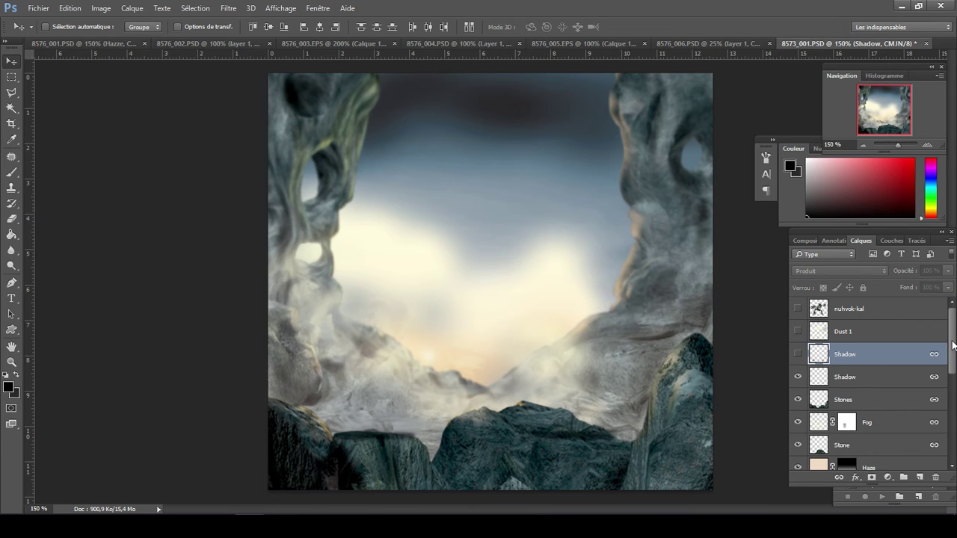
scroll(953, 346, "down", 3)
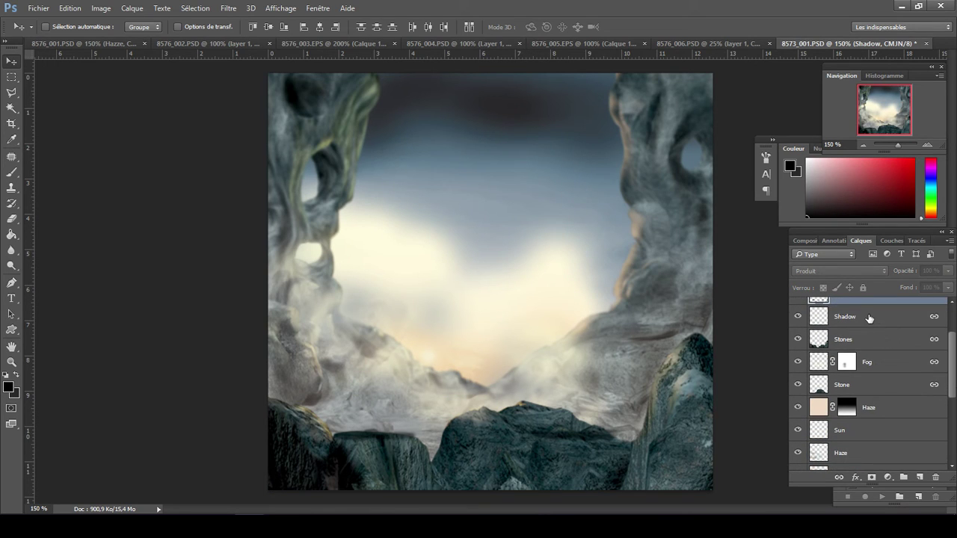
left_click(869, 317)
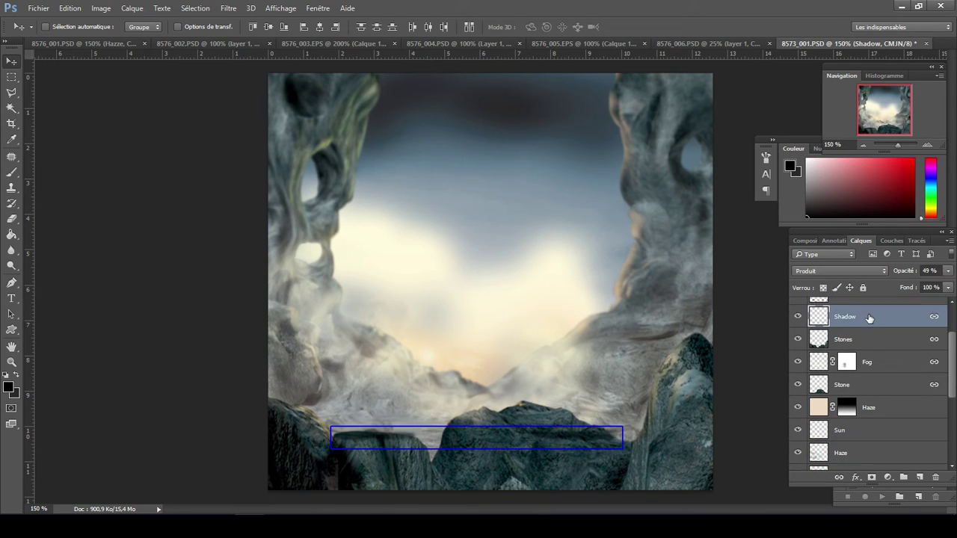
left_click(798, 318)
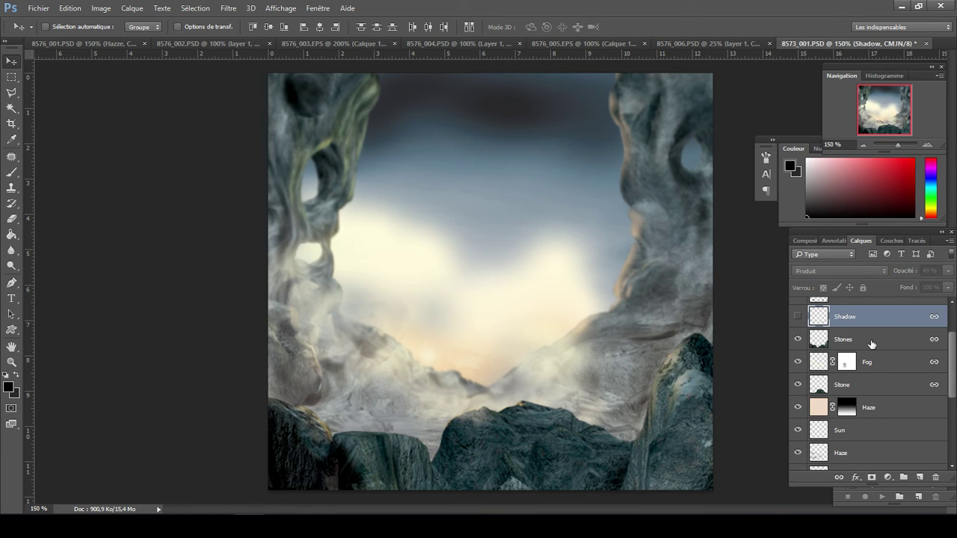
- Try shifting the Stones layer and its linked layers up and to the left, and undo the move
left_click(871, 343)
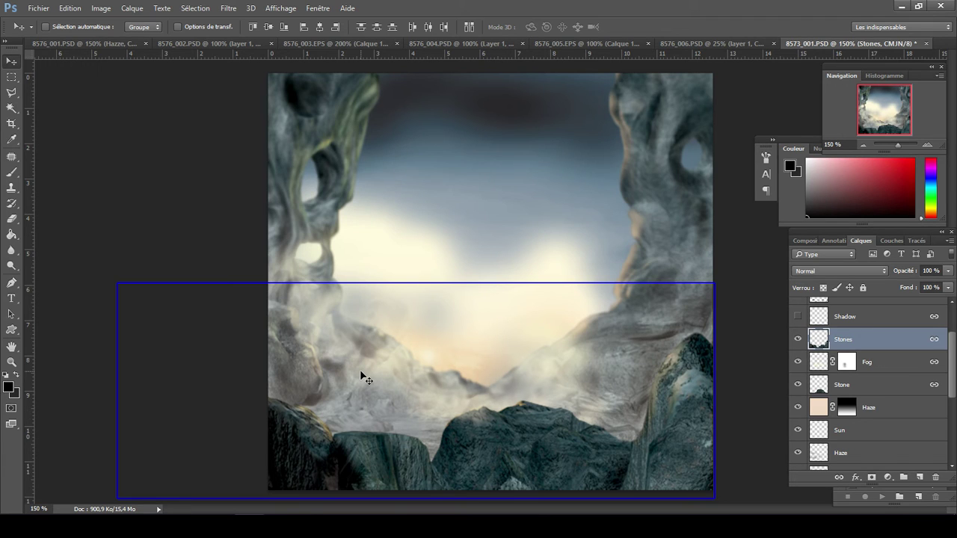
left_click_drag(506, 361, 479, 324)
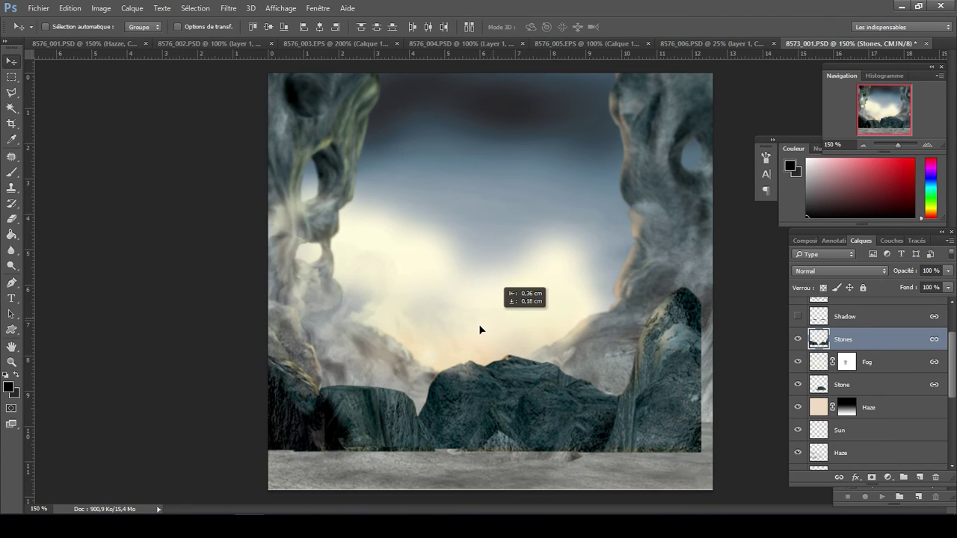
key("ctrl+z")
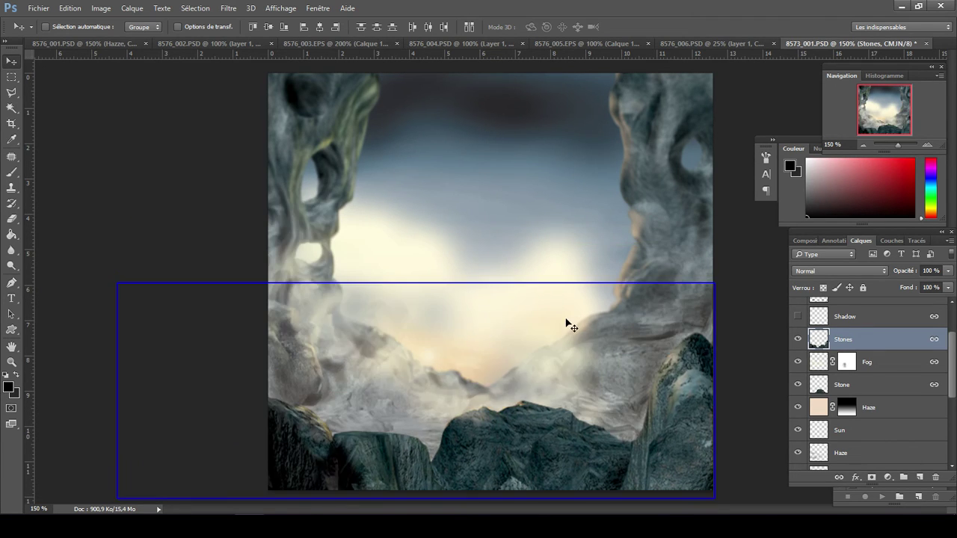
- Hide the Stones, Fog and Stone layers one by one, selecting Fog and Stone to outline their extents
left_click(798, 338)
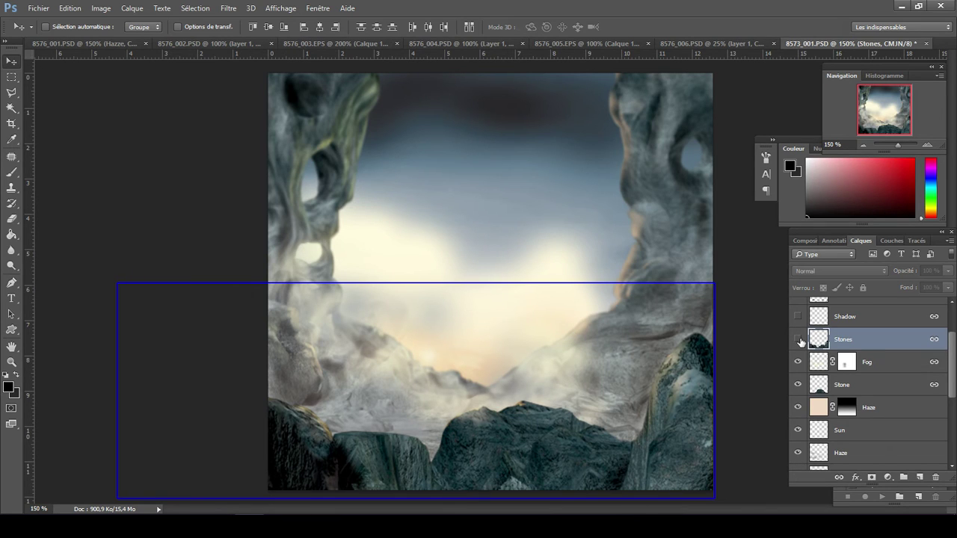
left_click(886, 364)
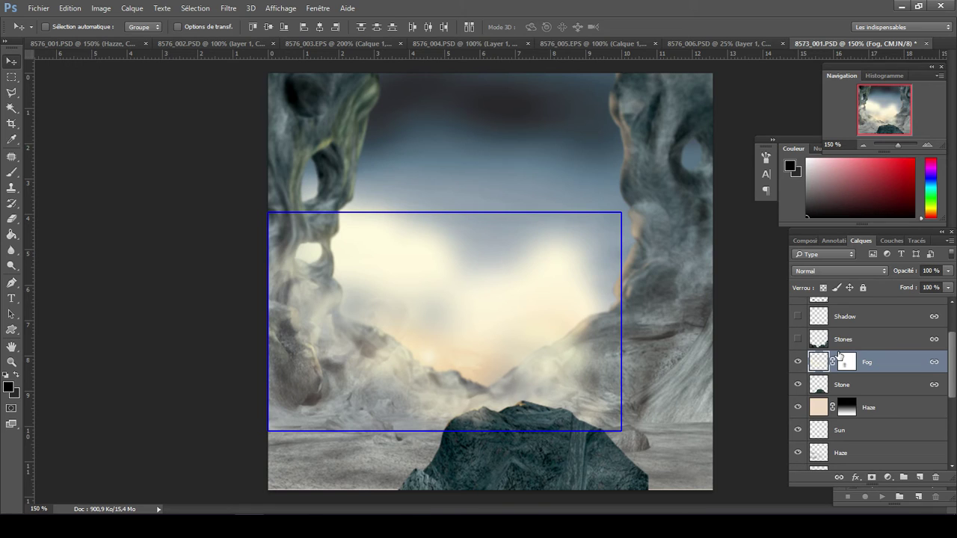
left_click(797, 364)
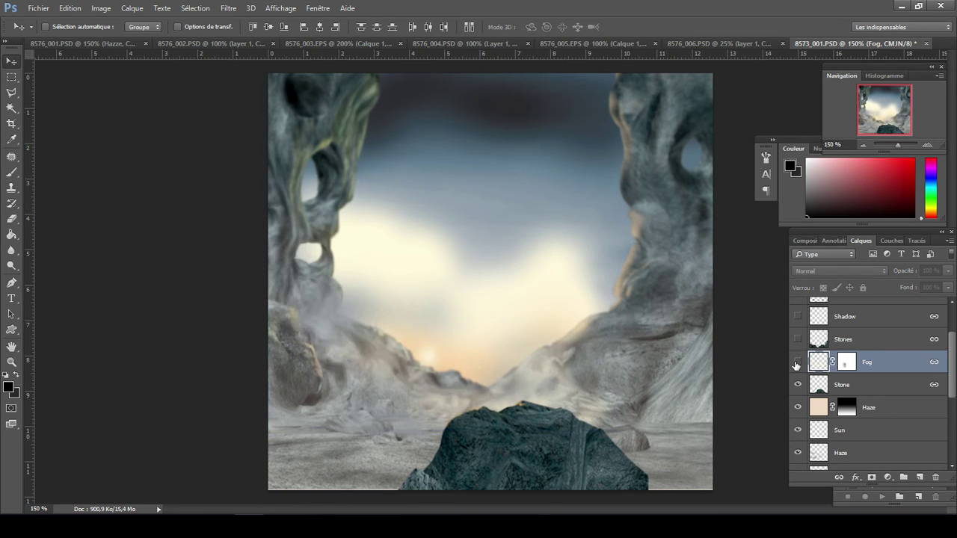
left_click(847, 389)
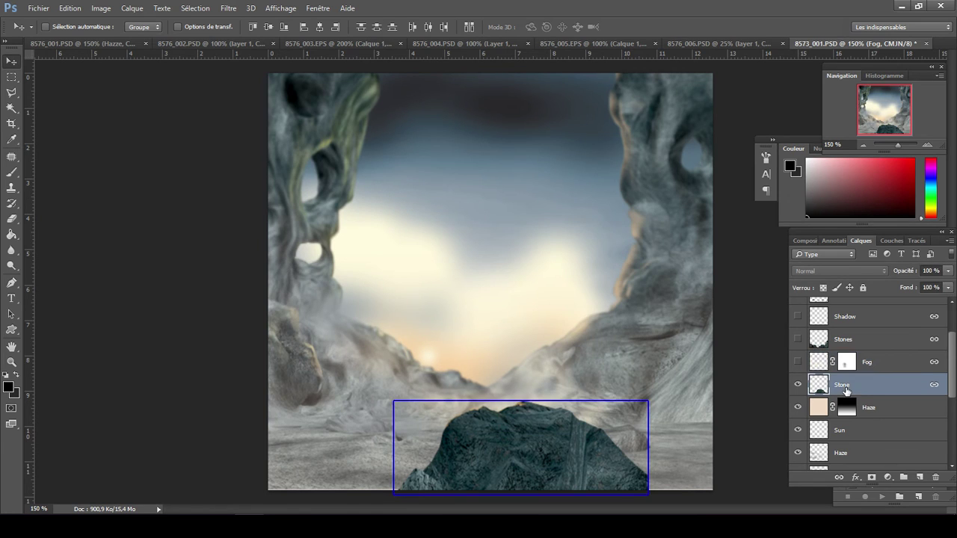
left_click(798, 384)
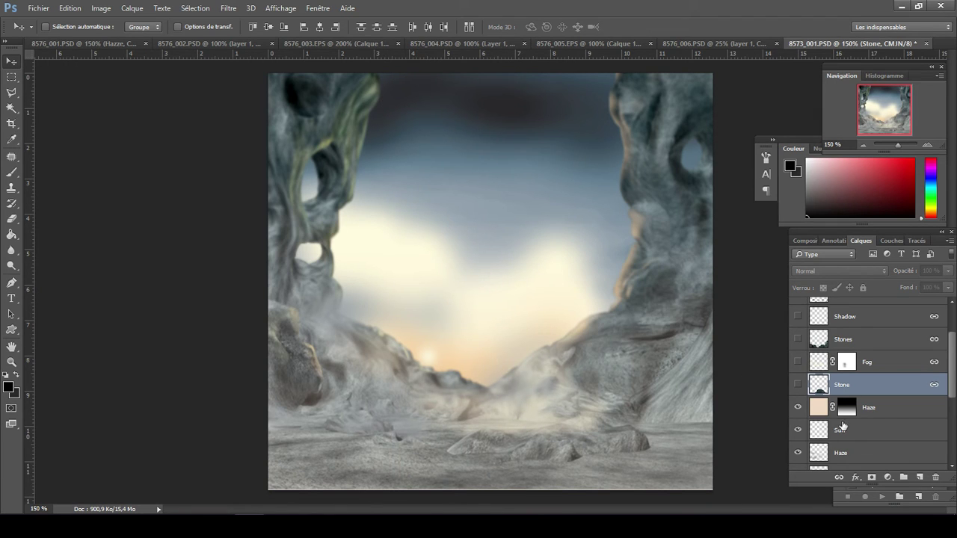
- Select and hide the masked Haze layer directly above the Sun layer
left_click(891, 418)
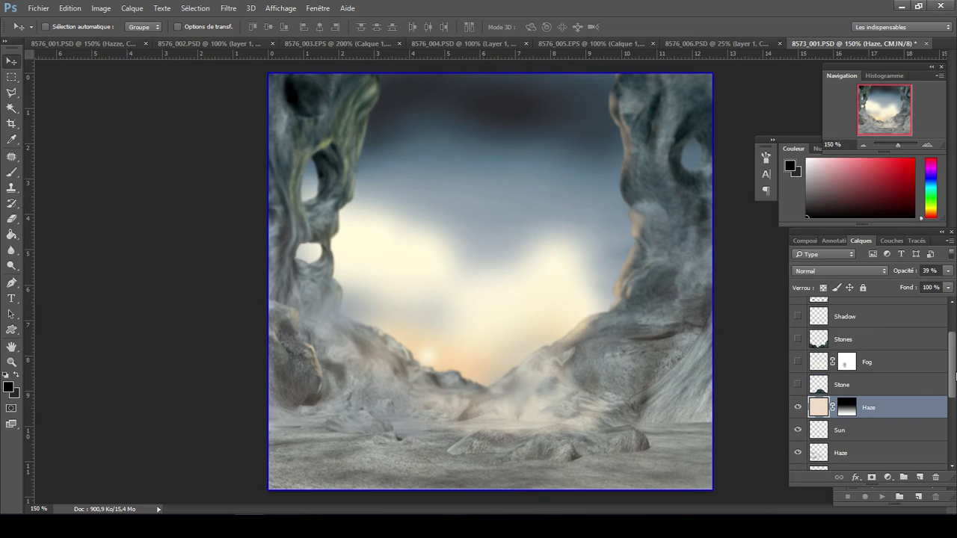
scroll(955, 376, "down", 2)
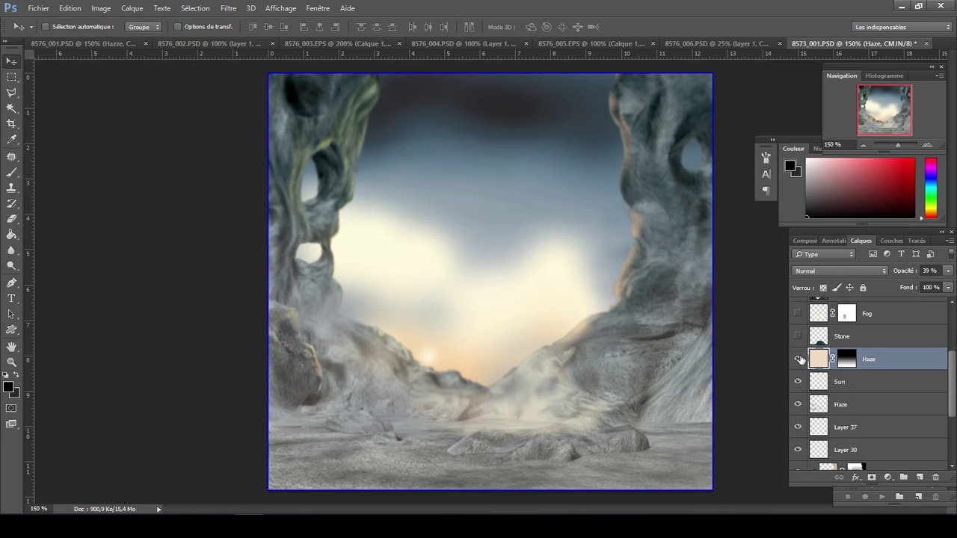
left_click(799, 360)
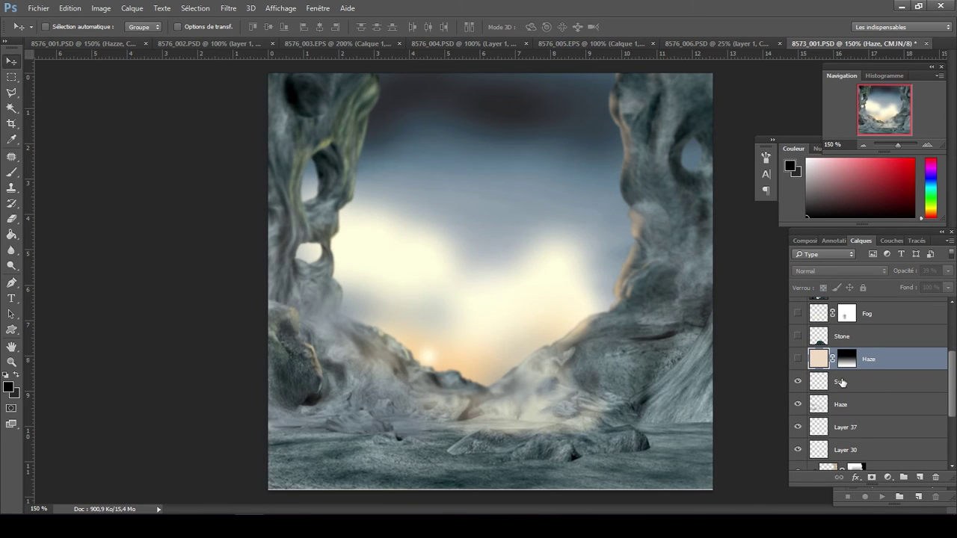
- Compare the scene with and without the Sun layer, then hide it and the Haze layer directly below it
left_click(841, 382)
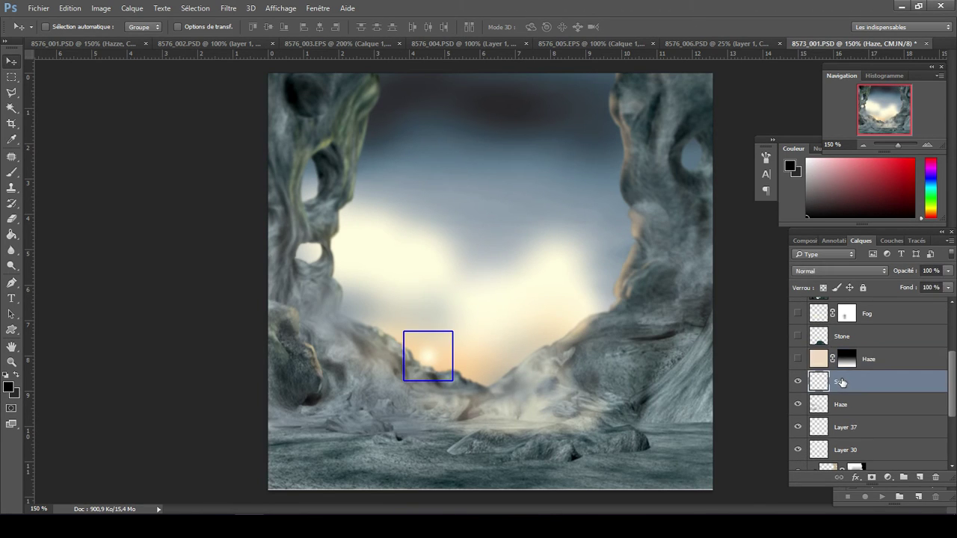
left_click(797, 384)
left_click(797, 383)
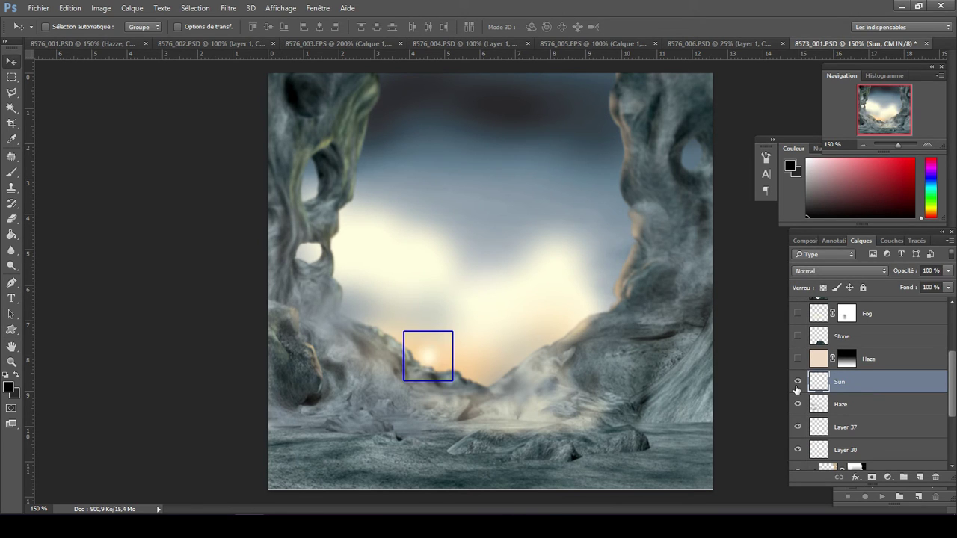
left_click(797, 384)
left_click(856, 406)
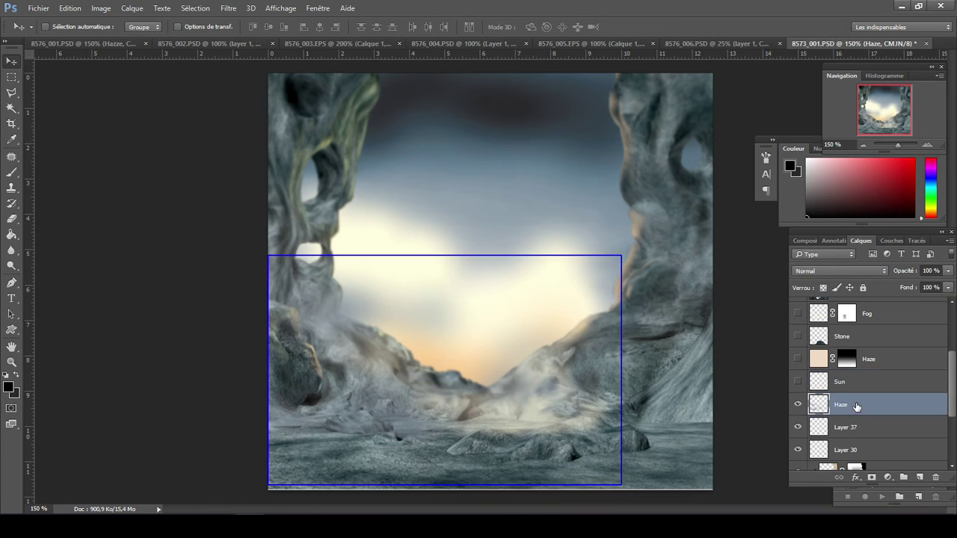
left_click(798, 407)
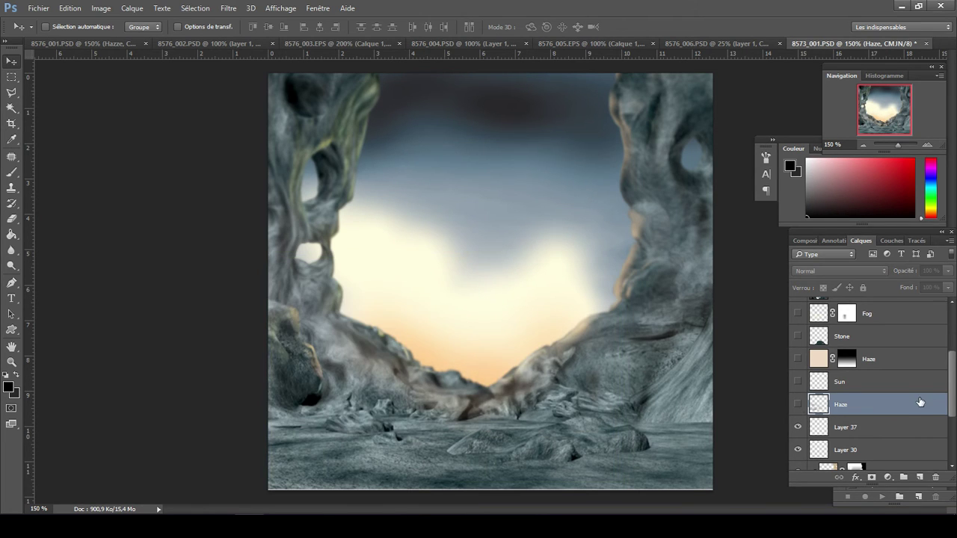
- Toggle Layer 37 to see its effect on the rocks, and hide it together with Layer 30
scroll(955, 394, "down", 2)
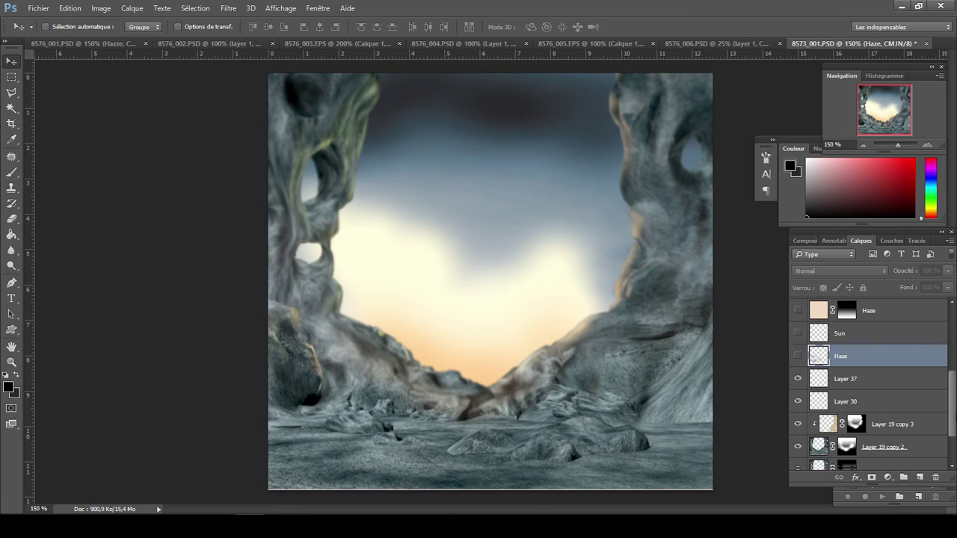
scroll(911, 375, "down", 2)
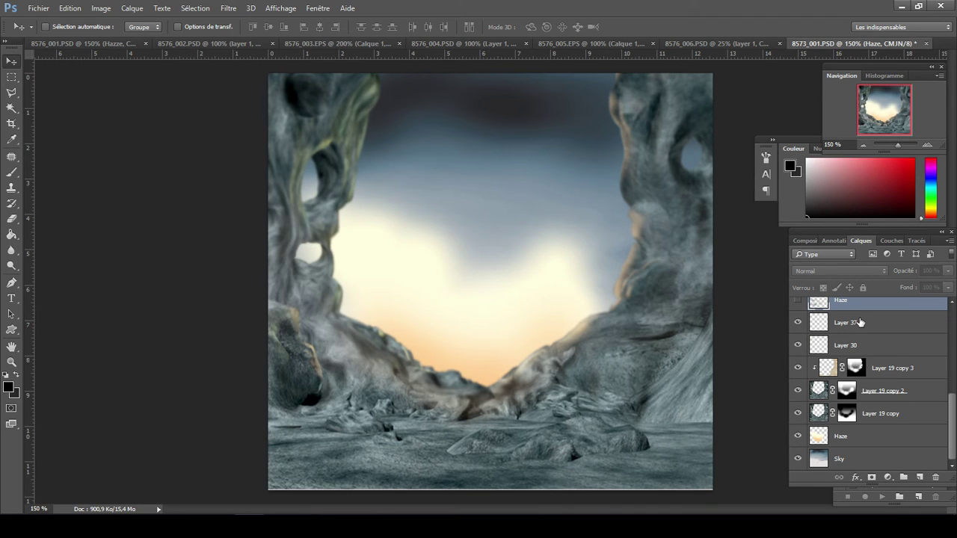
left_click(819, 320)
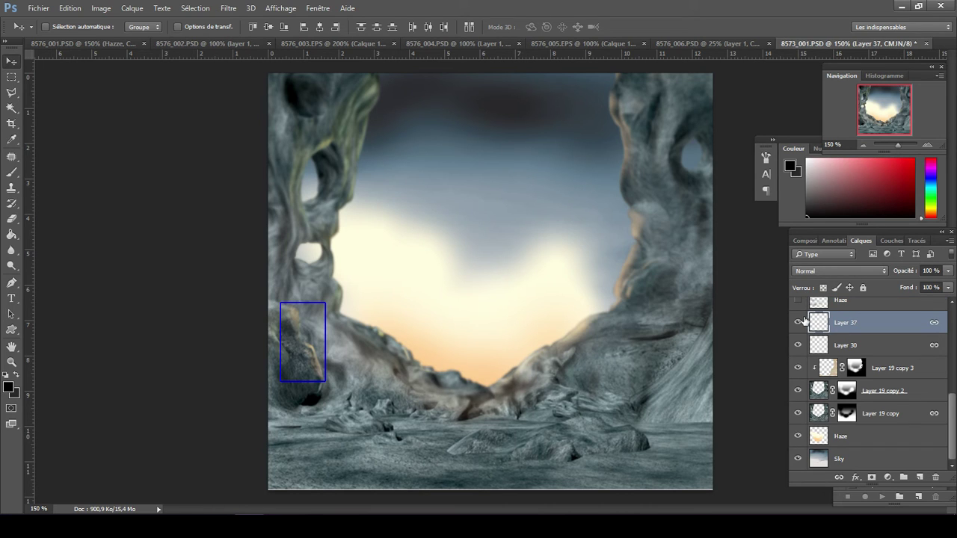
left_click(798, 322)
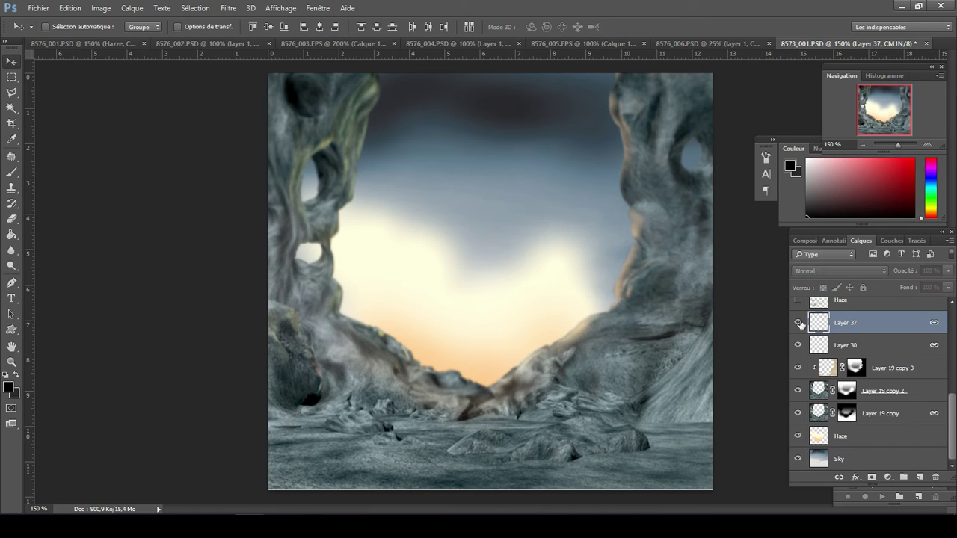
left_click(798, 322)
left_click(799, 322)
left_click(857, 346)
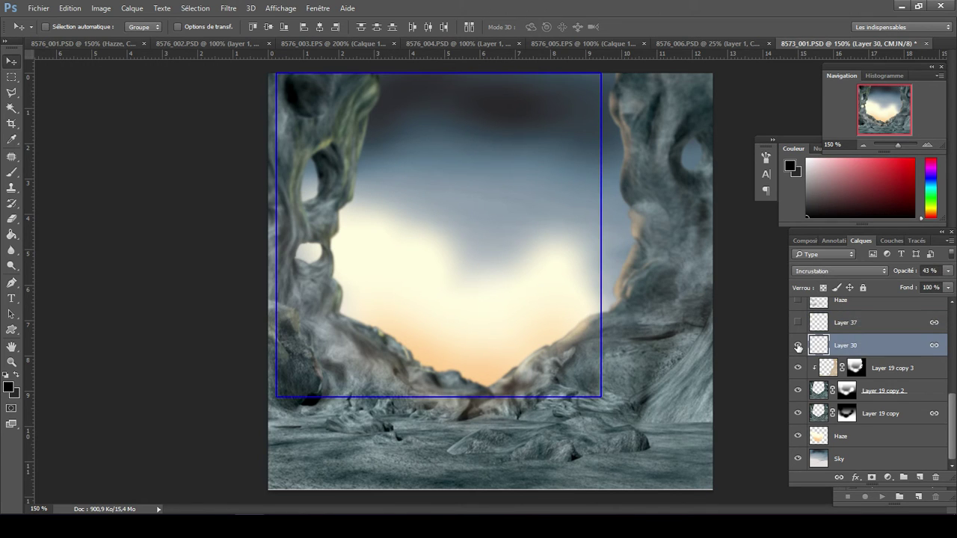
left_click(798, 345)
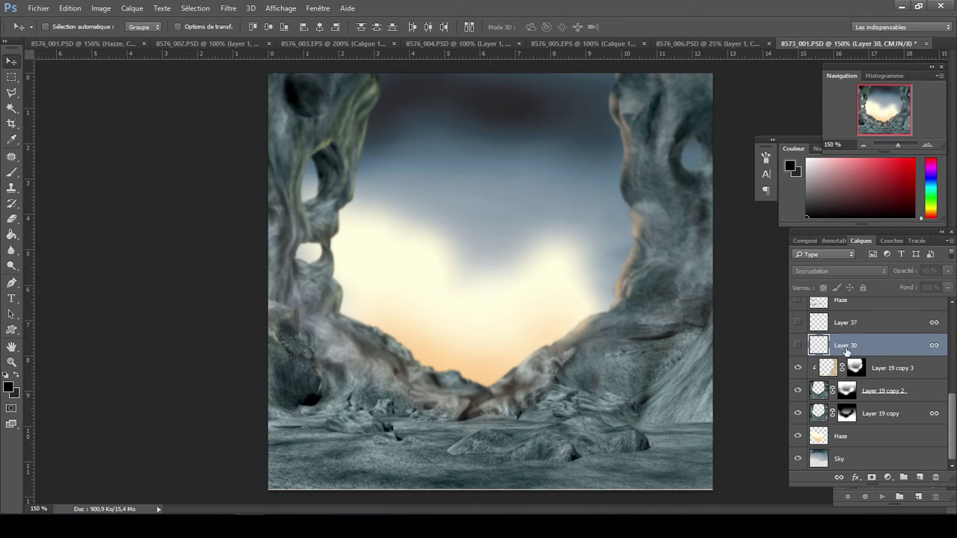
- Select Layer 19 copy 3, toggle its visibility repeatedly to compare the rock edges, and leave it hidden
left_click(842, 373)
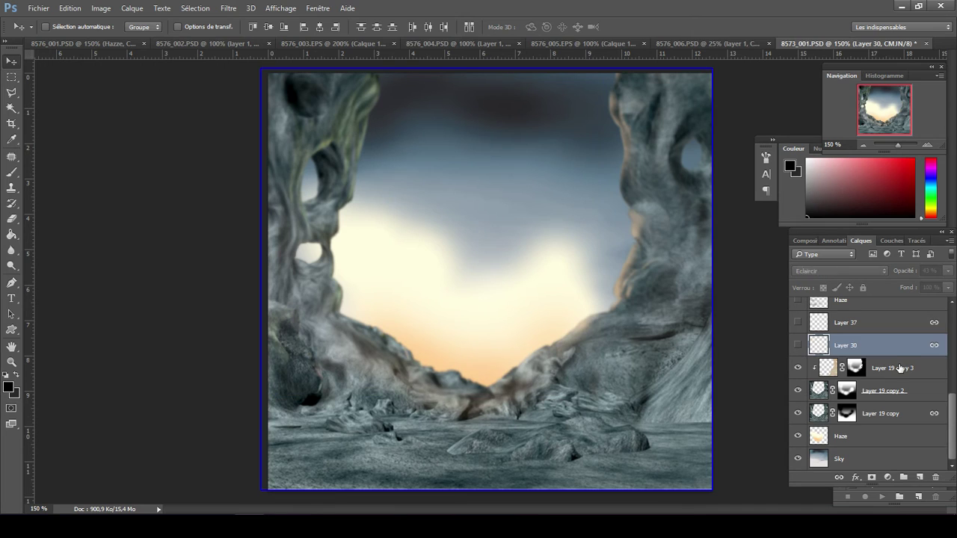
left_click(797, 368)
left_click(797, 368)
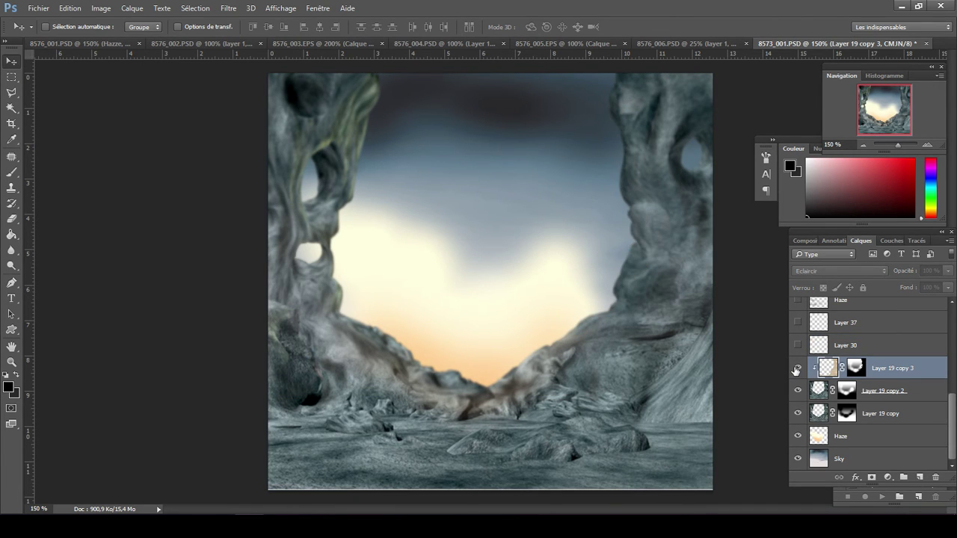
left_click(798, 368)
left_click(797, 368)
left_click(797, 368)
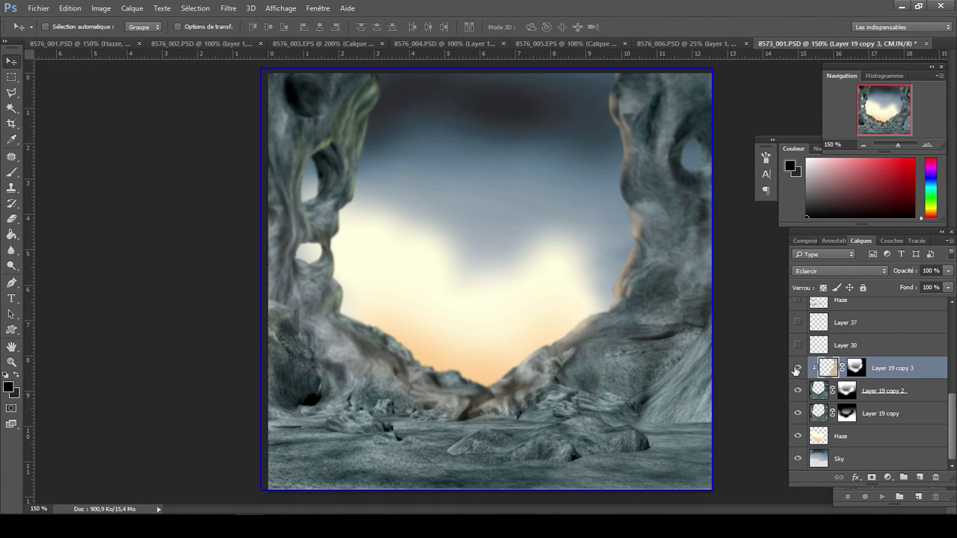
left_click(797, 368)
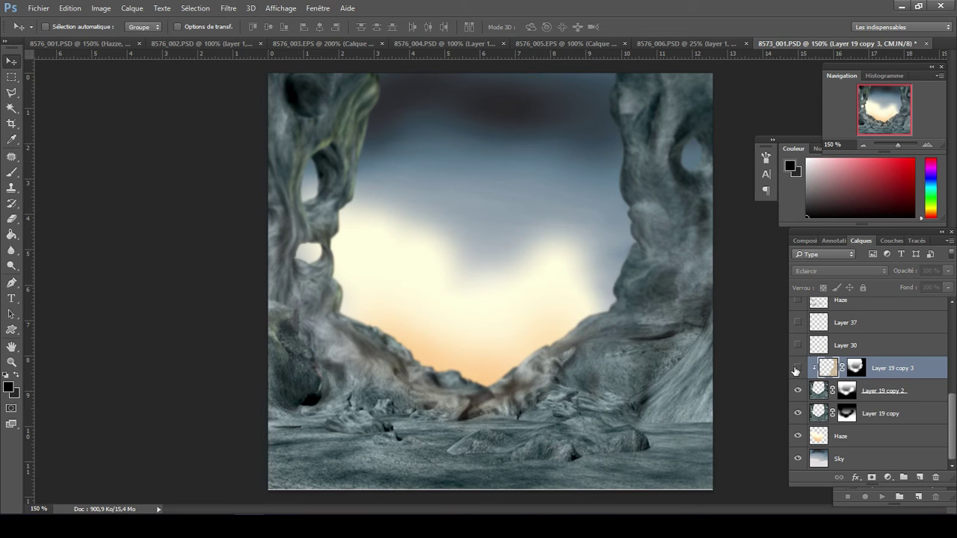
left_click(797, 368)
left_click(797, 368)
- Select Layer 19 copy 2 and compare the scene with the layer hidden and shown again
left_click(898, 393)
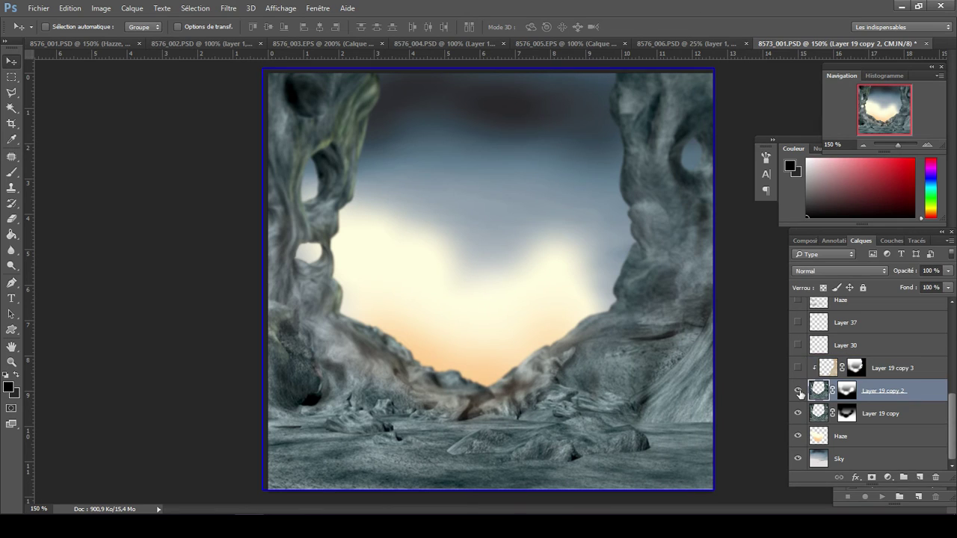
left_click(798, 391)
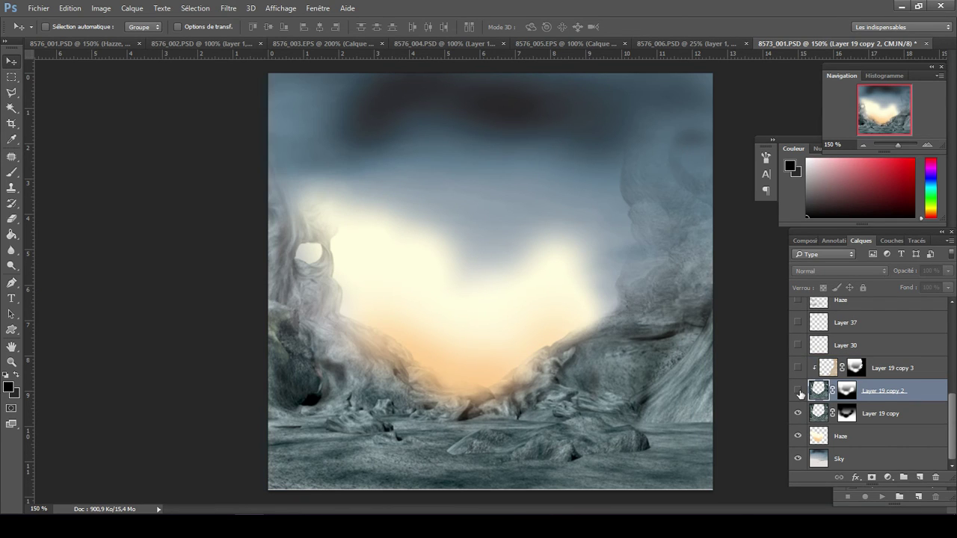
left_click(798, 390)
- Disable the layer masks of Layer 19 copy 2 and Layer 19 copy, and compare the two by hiding and reshowing Layer 19 copy 2
right_click(846, 391)
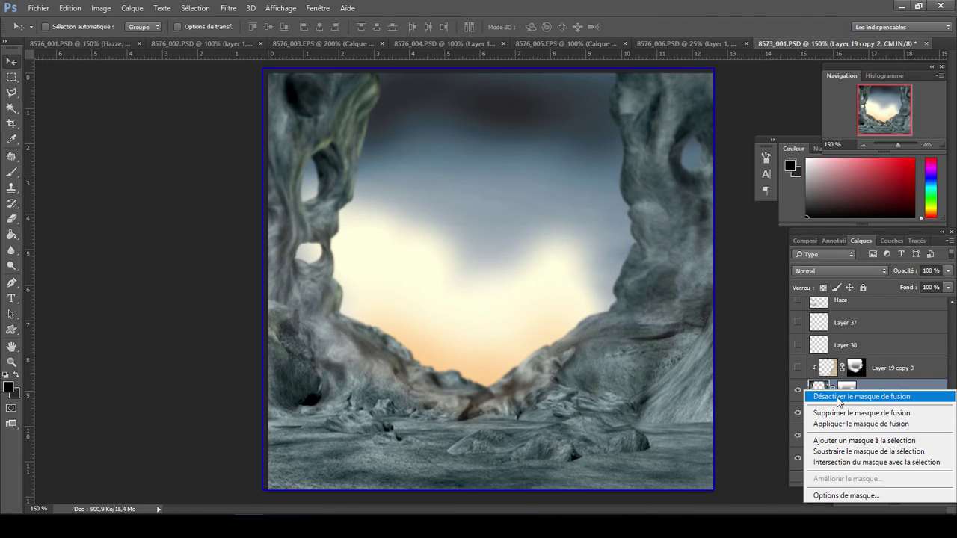
left_click(837, 397)
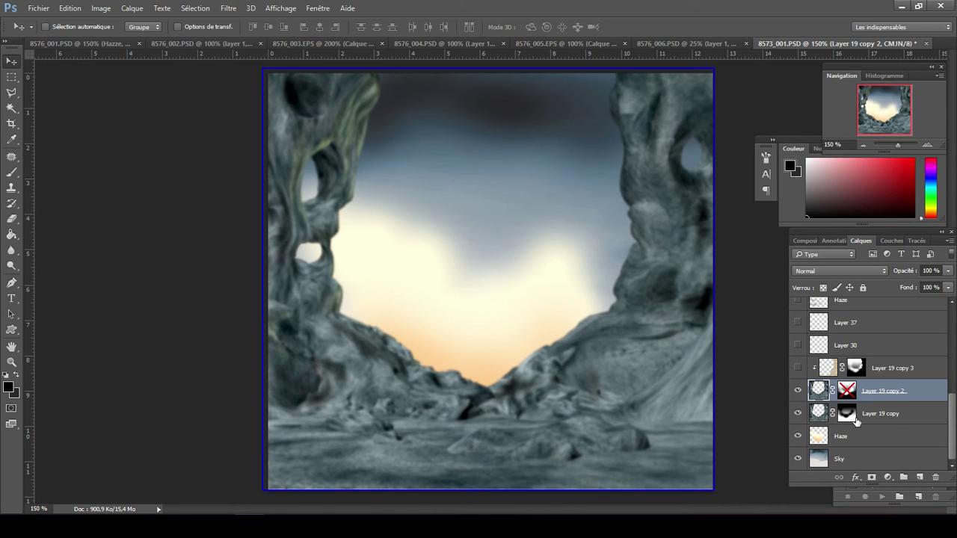
right_click(846, 415)
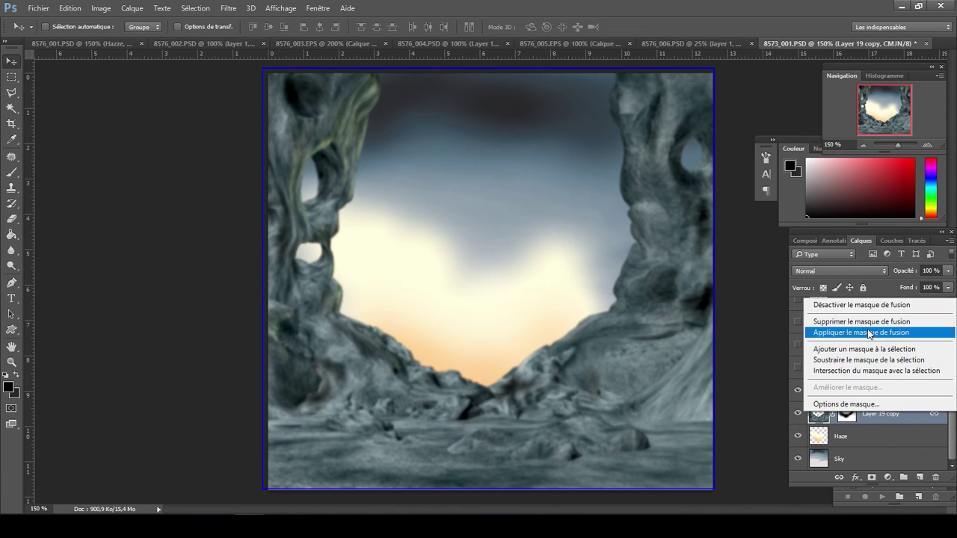
left_click(849, 305)
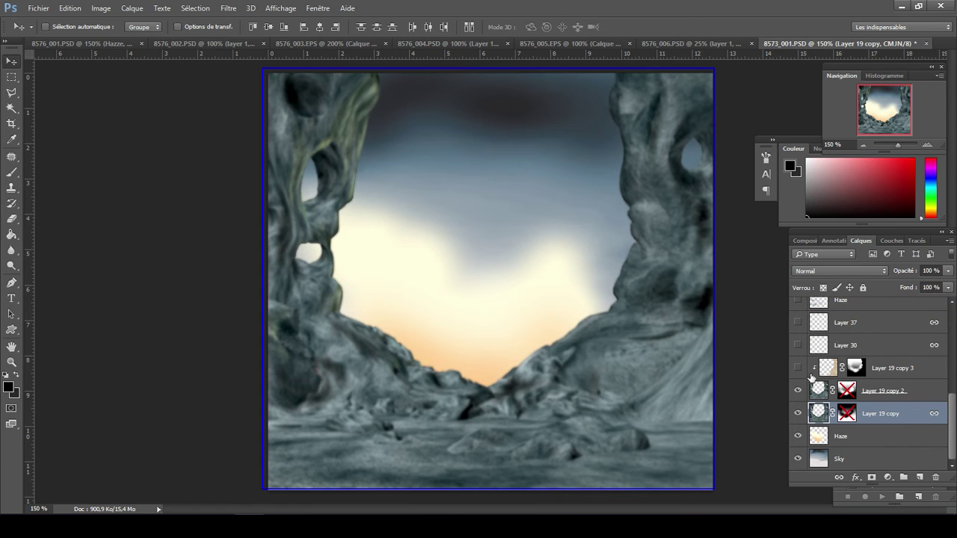
left_click(798, 391)
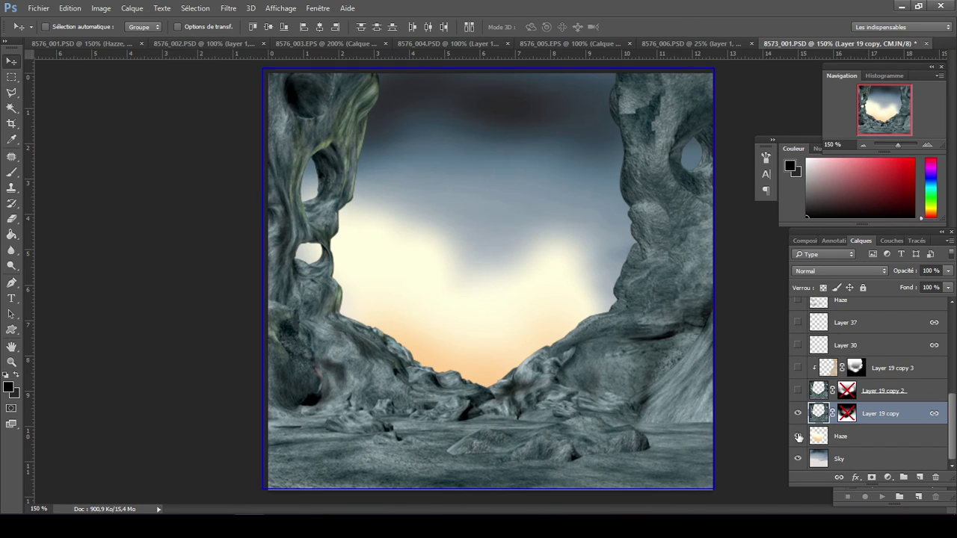
left_click(798, 391)
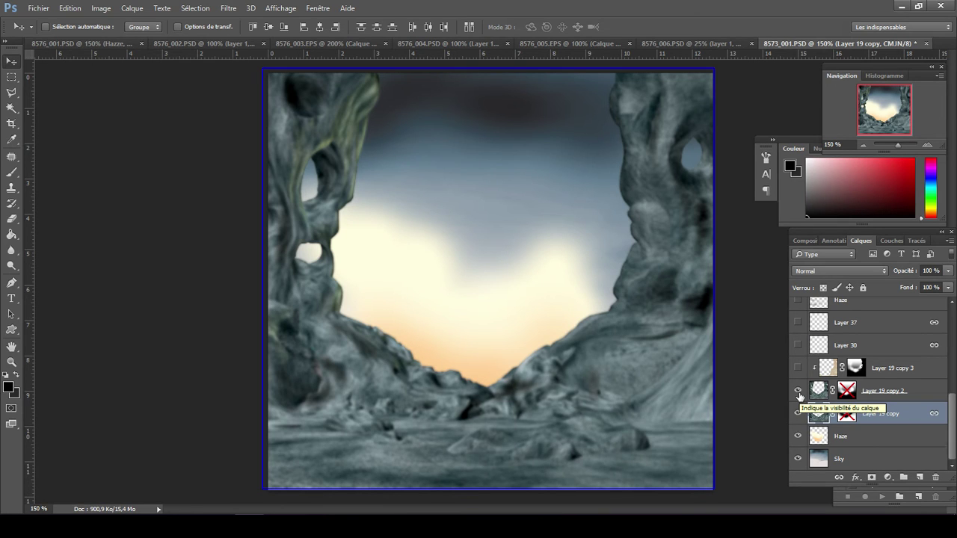
- Re-enable the layer masks of Layer 19 copy 2 and Layer 19 copy
right_click(841, 393)
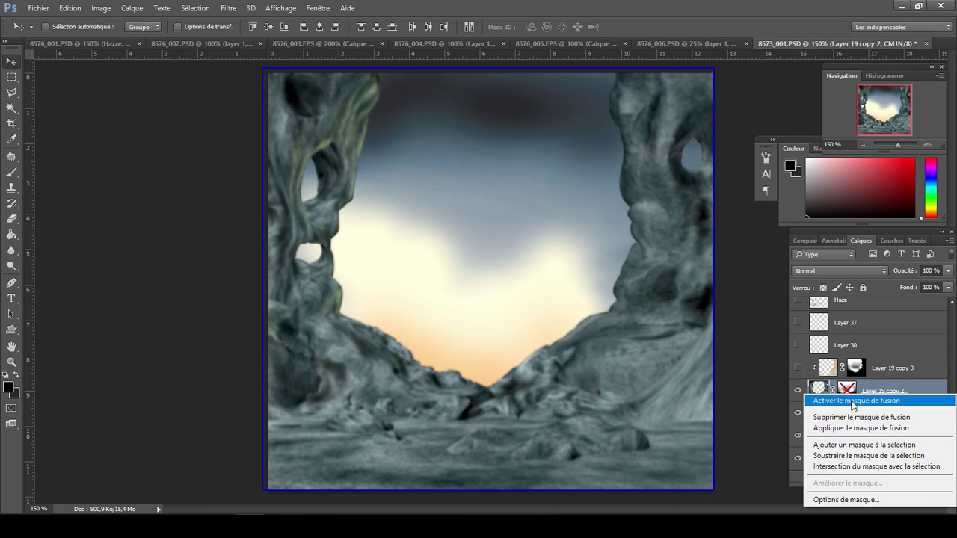
left_click(851, 402)
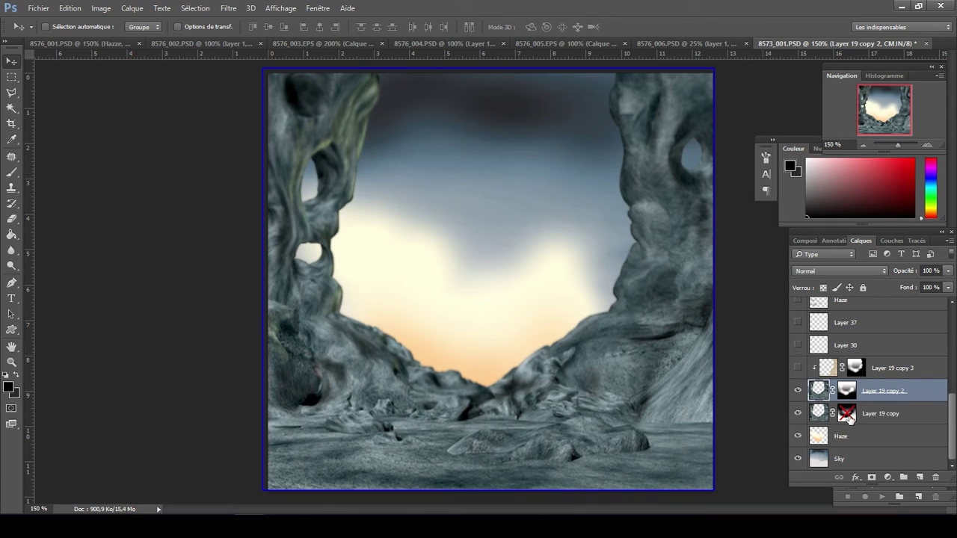
right_click(847, 415)
left_click(826, 312)
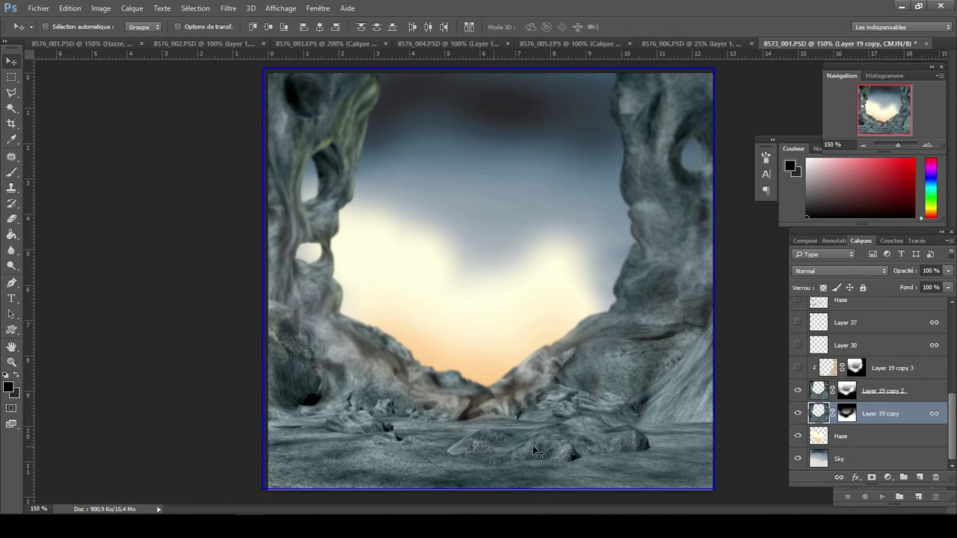
- Hide Layer 19 copy 2, Layer 19 copy, the bottom Haze layer and Sky one after the other
left_click(798, 391)
left_click(798, 413)
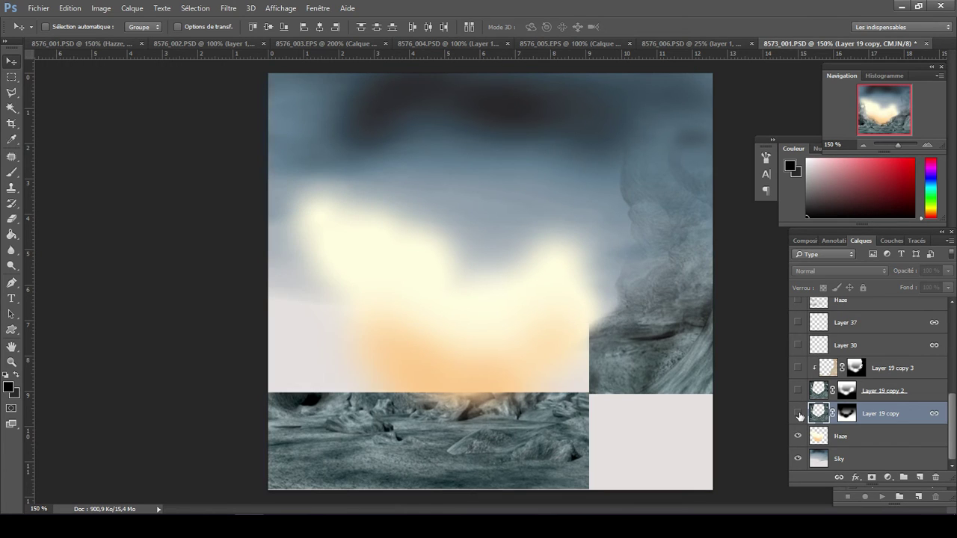
left_click(811, 436)
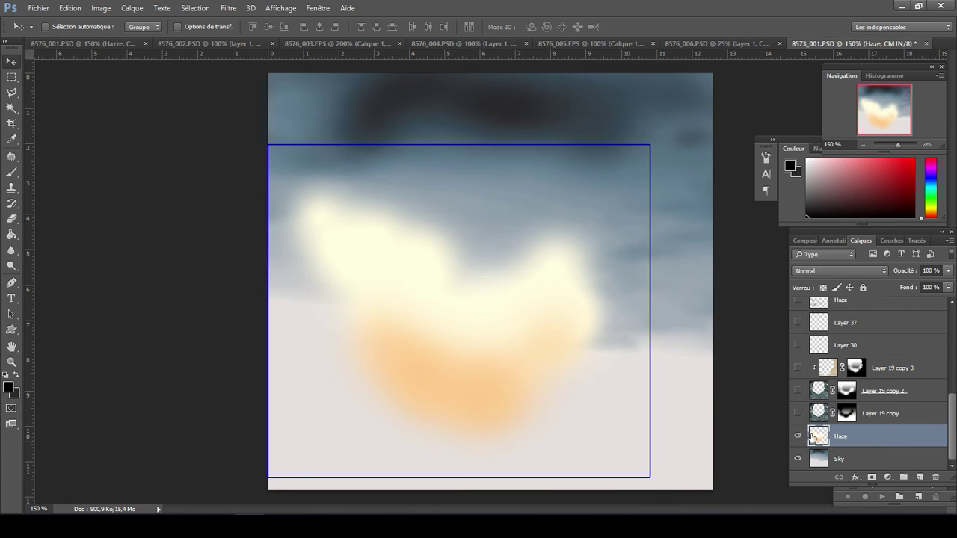
left_click(798, 436)
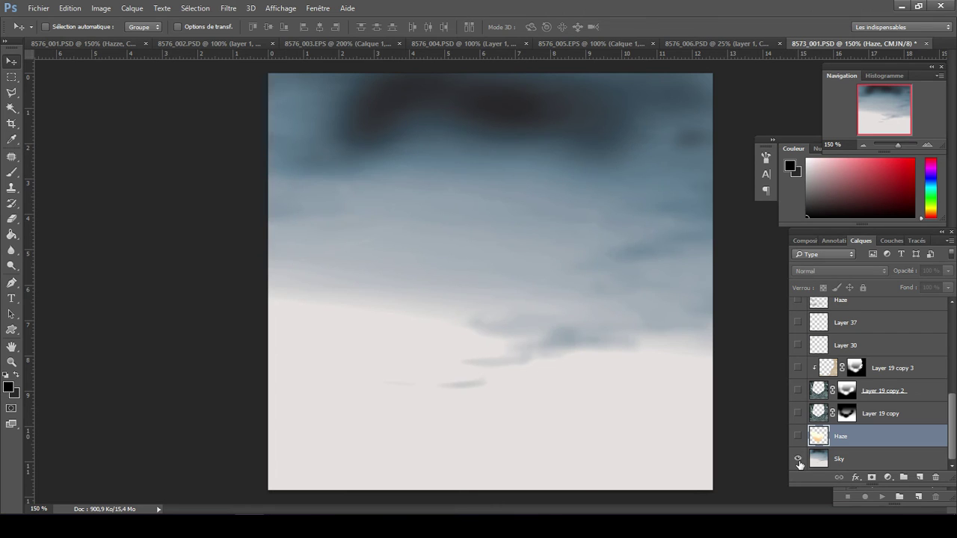
left_click(798, 459)
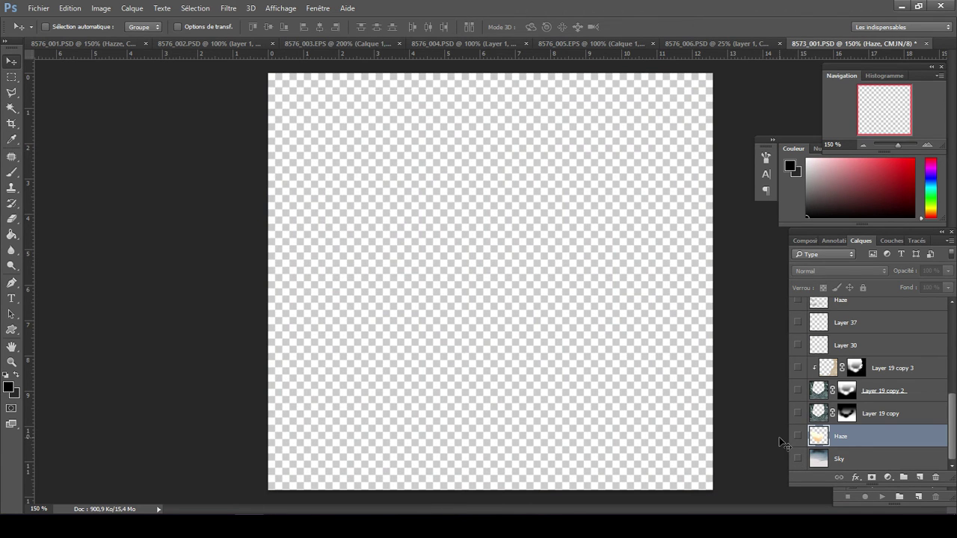
- Make all hidden layers visible again, from Sky at the bottom of the stack up to nuhvok-kal
left_click_drag(797, 459, 798, 300)
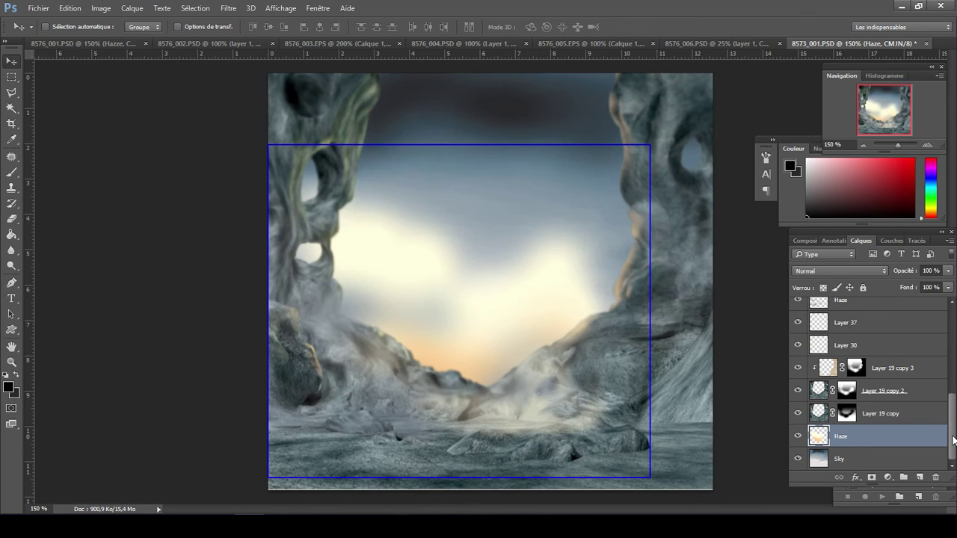
left_click_drag(954, 440, 954, 395)
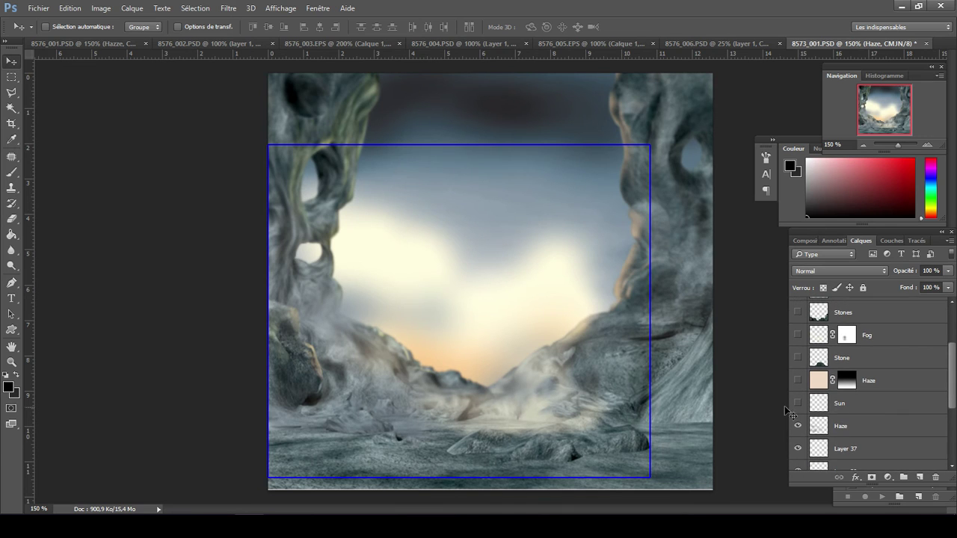
left_click_drag(797, 404, 798, 312)
left_click_drag(952, 369, 952, 336)
left_click_drag(797, 309, 801, 378)
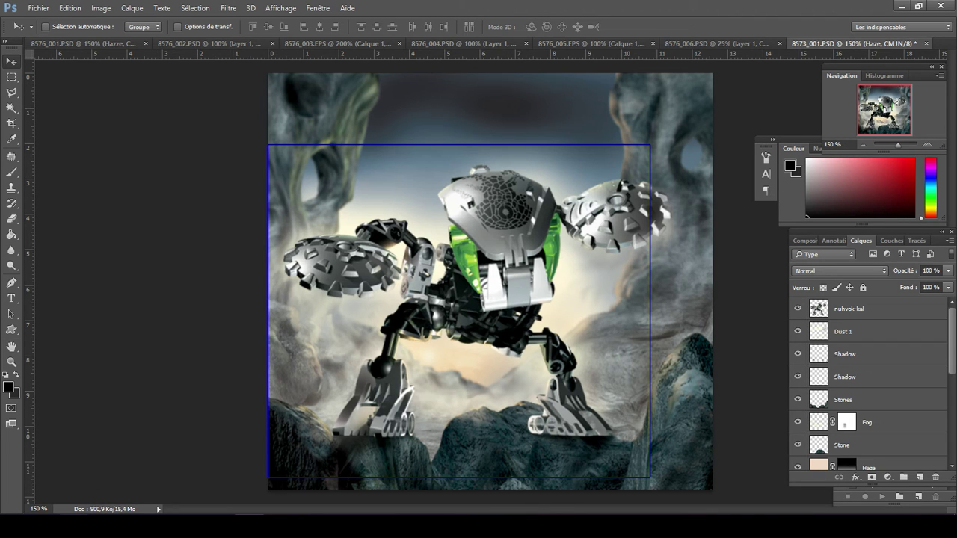
- Open 8573_002 and 8573_003.EPS from the NUHVOK folder, rasterizing the EPS with its proposed settings
left_click(74, 528)
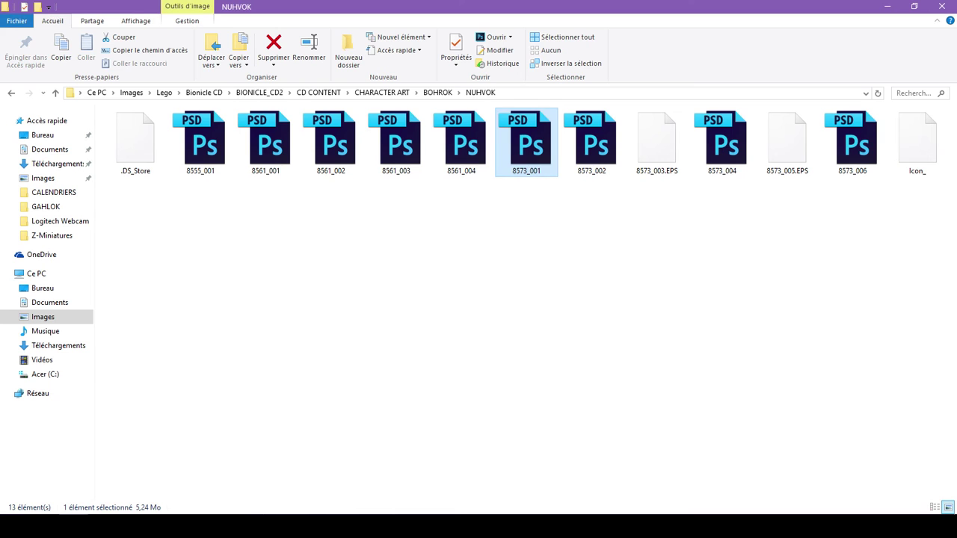
left_click(587, 159)
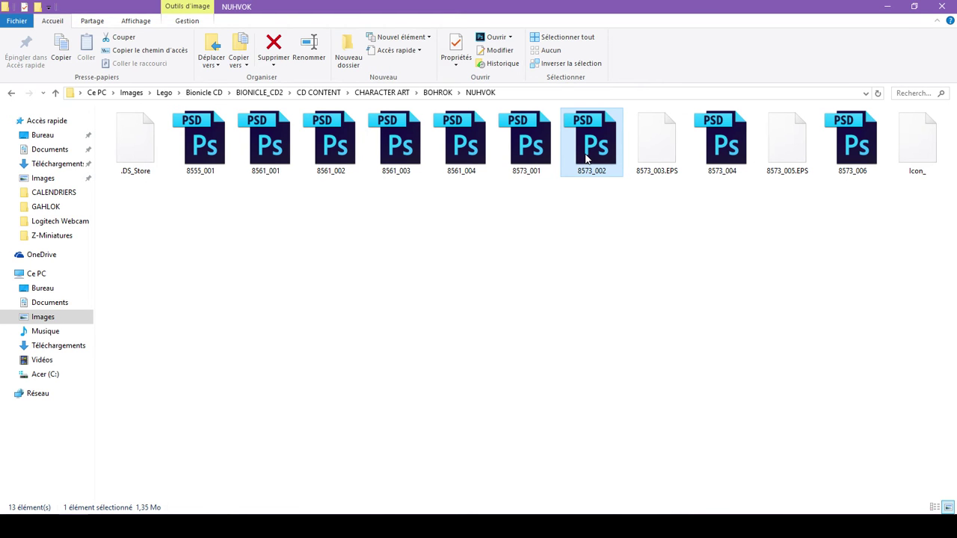
double_click(587, 159)
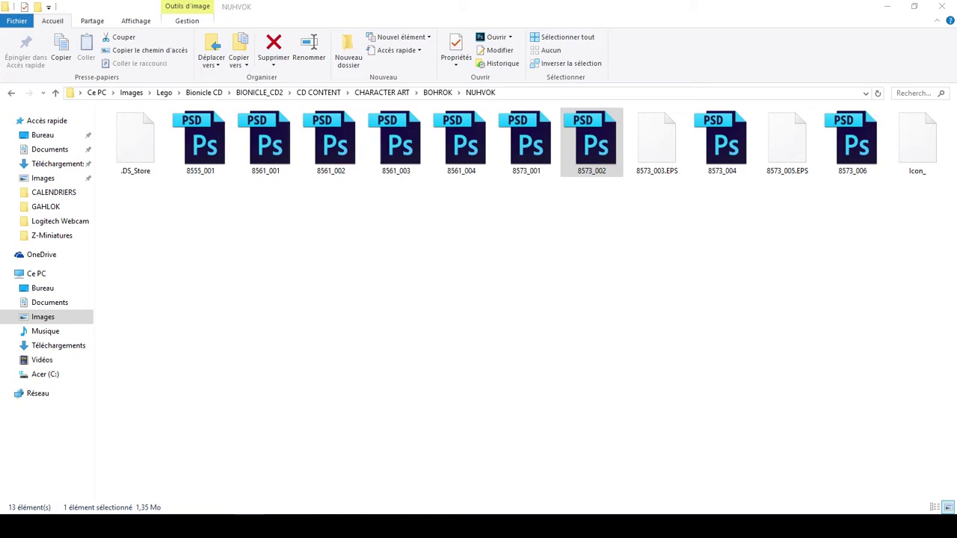
left_click_drag(673, 156, 690, 100)
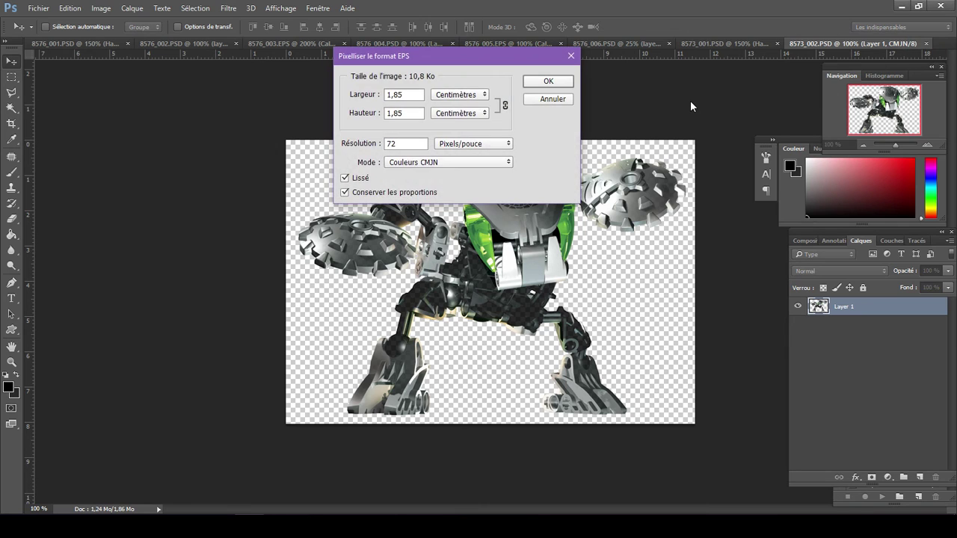
key("Return")
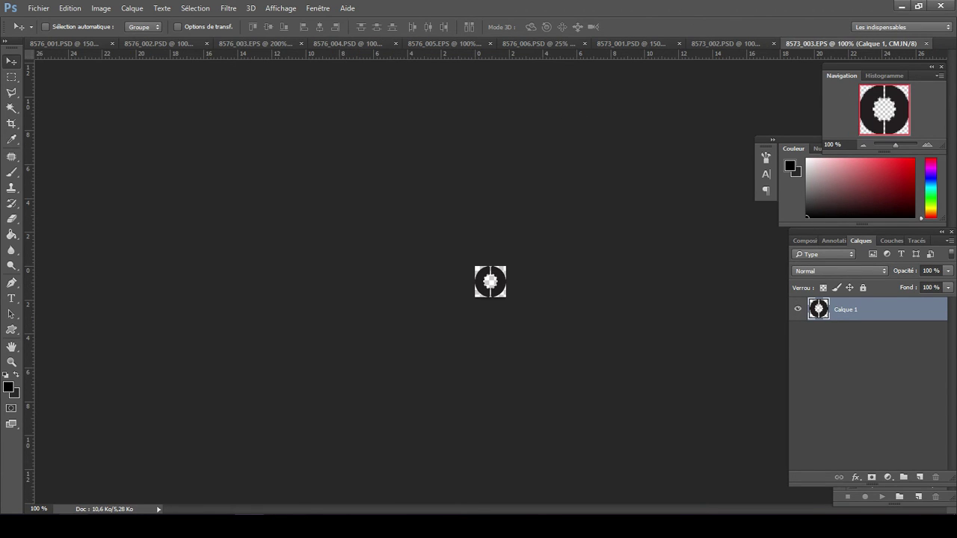
- Open 8573_004 and 8573_005.EPS from the NUHVOK folder, accepting the proposed rasterization settings for the EPS
left_click(71, 468)
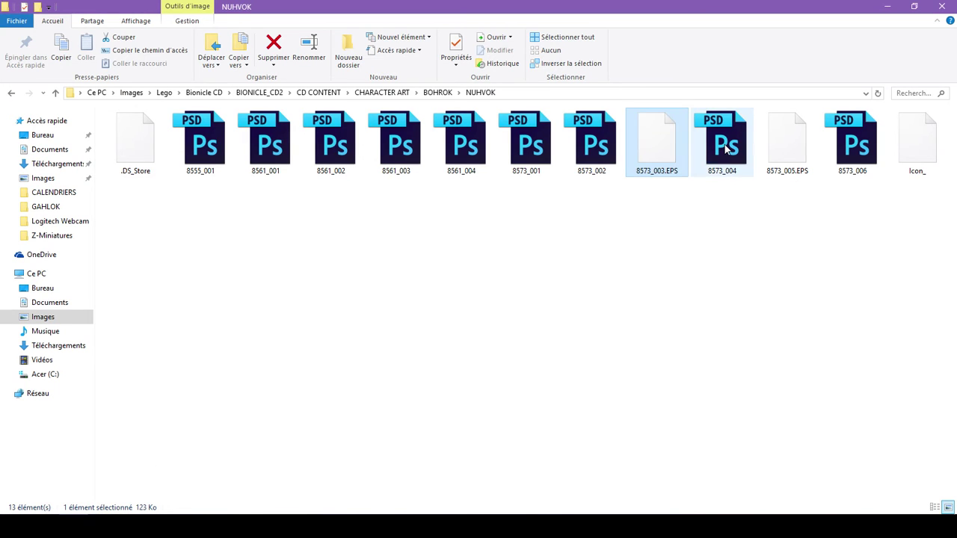
left_click_drag(726, 149, 686, 160)
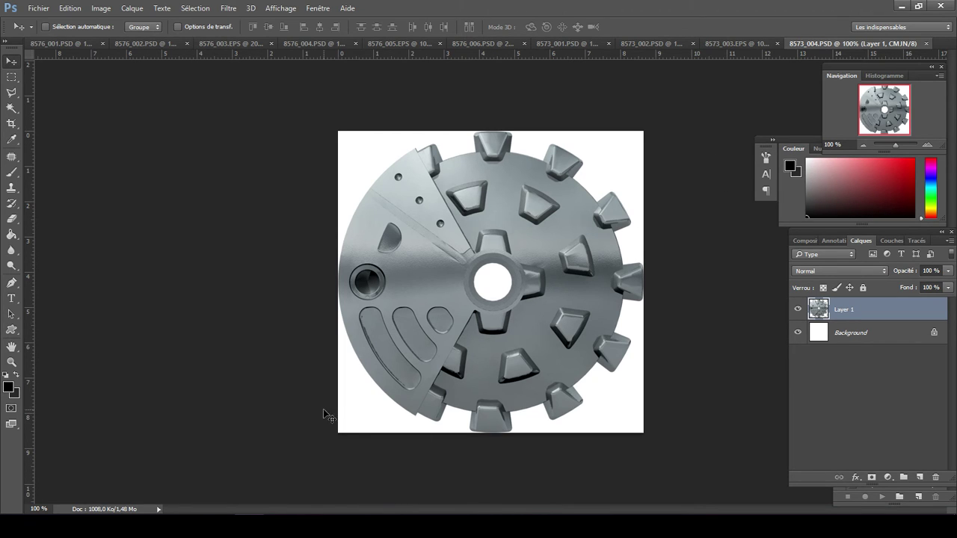
key("alt+Tab")
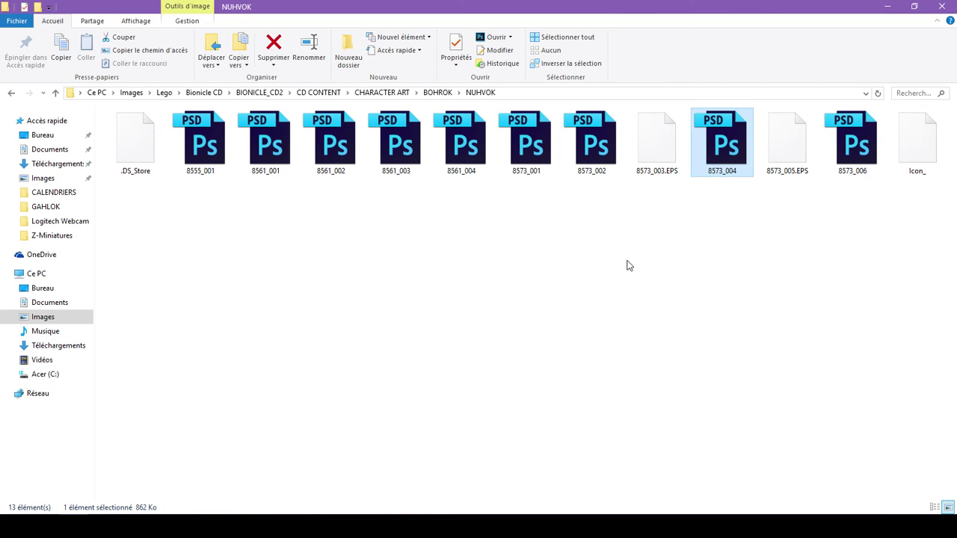
left_click_drag(784, 150, 925, 61)
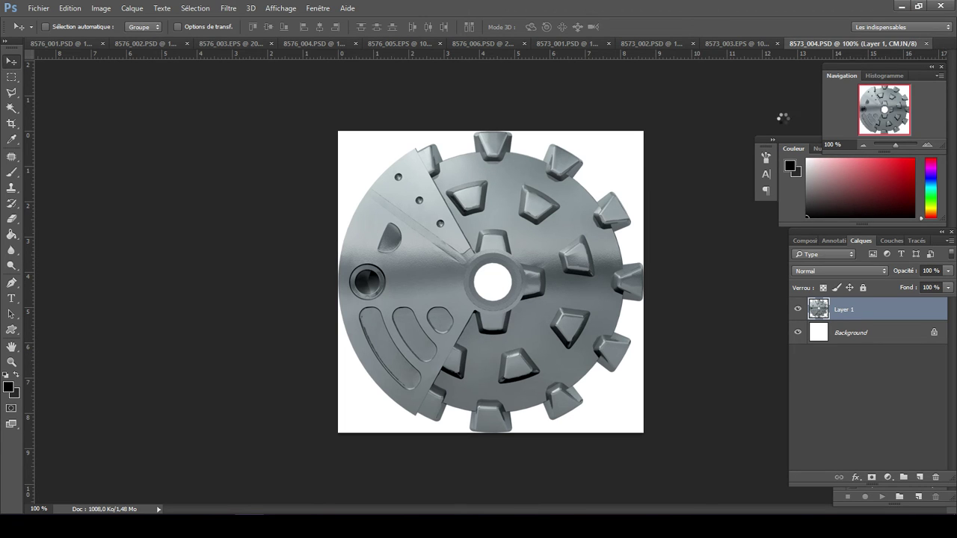
key("Return")
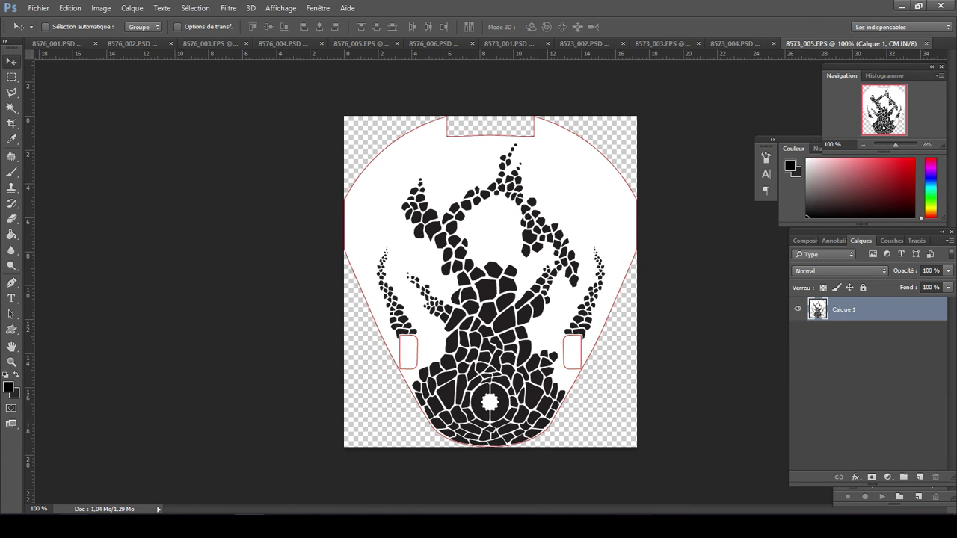
- Open 8573_006 from the NUHVOK folder, view its masks at 25% zoom, and return to 8573_005.EPS
mouse_move(72, 533)
left_click(72, 532)
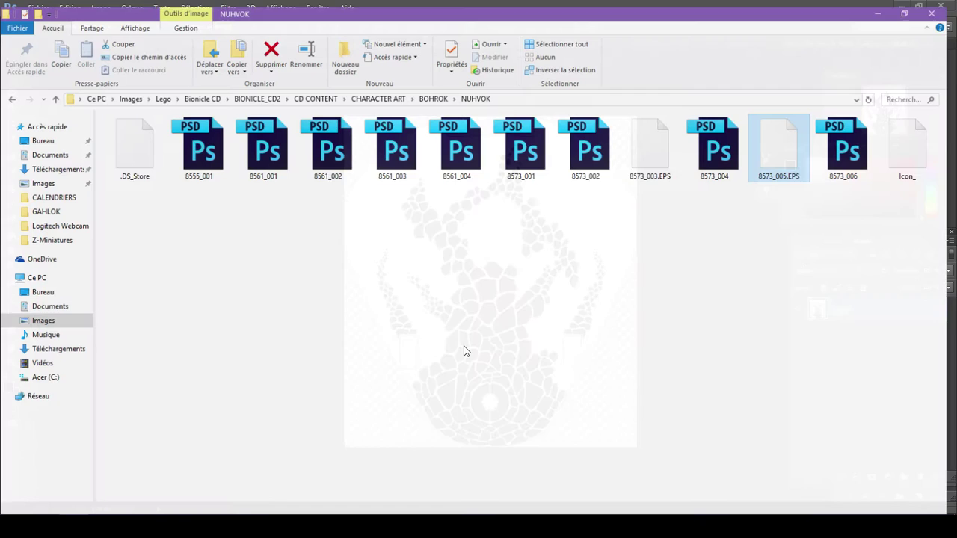
left_click(834, 161)
left_click_drag(834, 160, 949, 48)
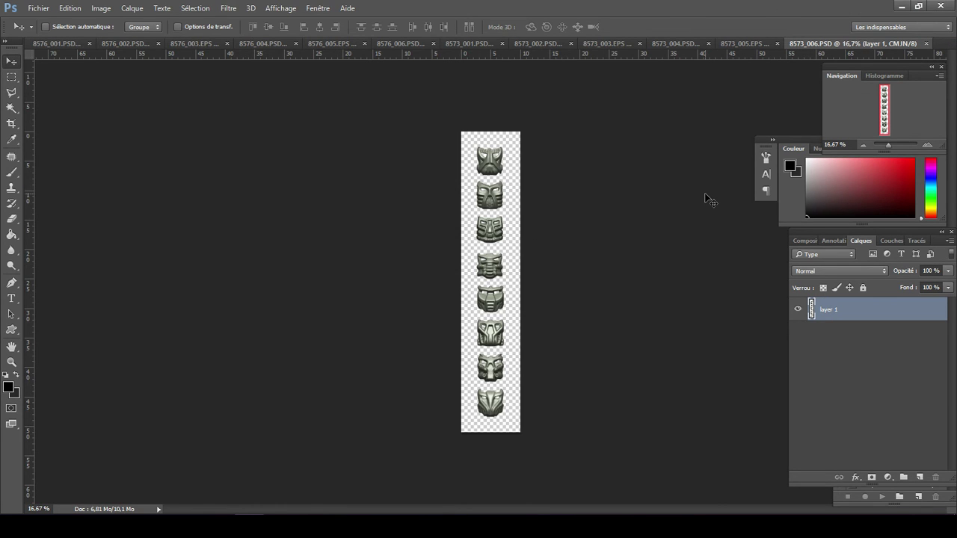
key("ctrl+plus")
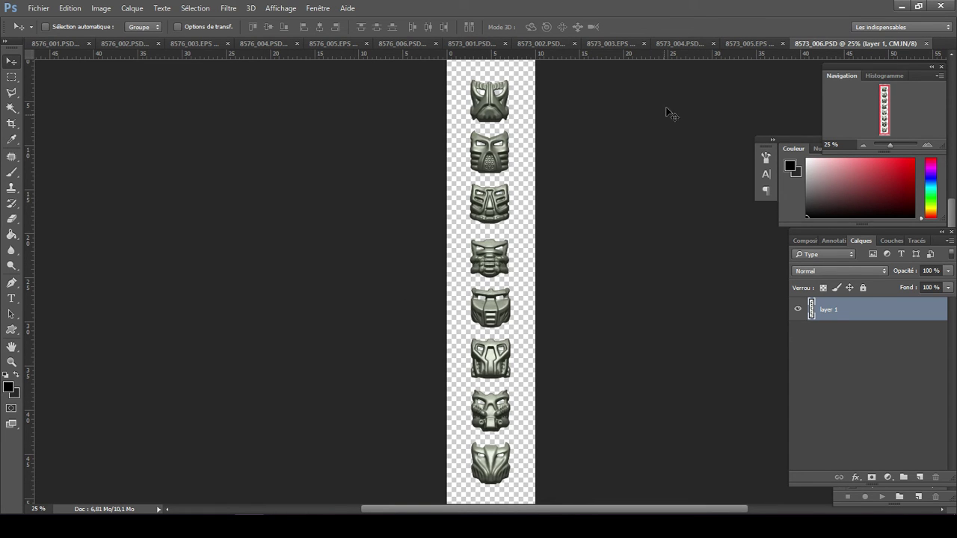
left_click(748, 42)
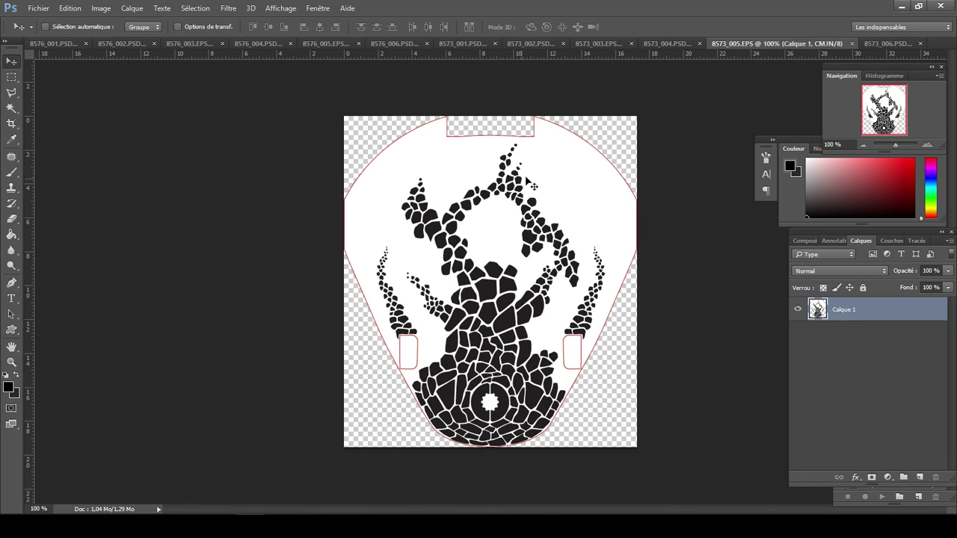
- Open 8577_001 from the PAHRAK folder inside BOHROK and set its zoom to 150%
key("alt+Tab")
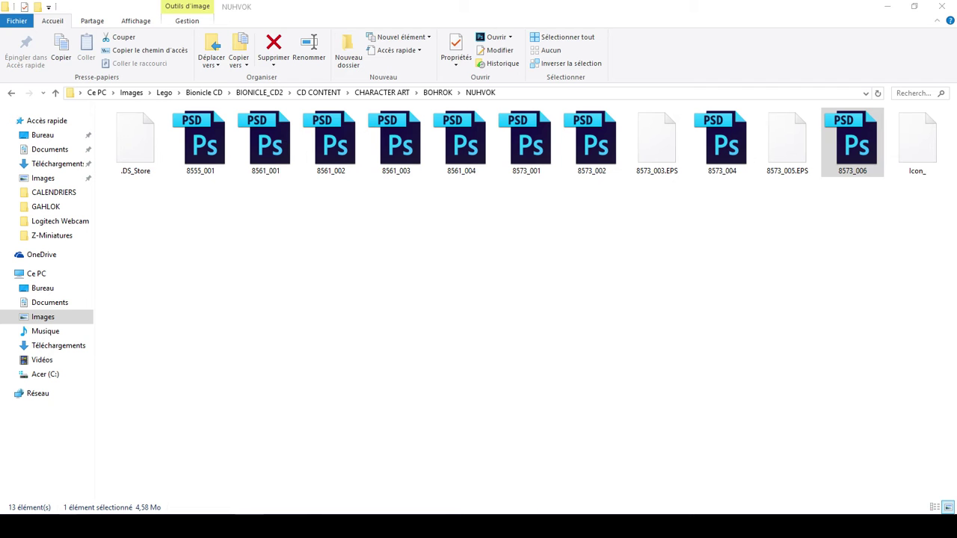
left_click(437, 92)
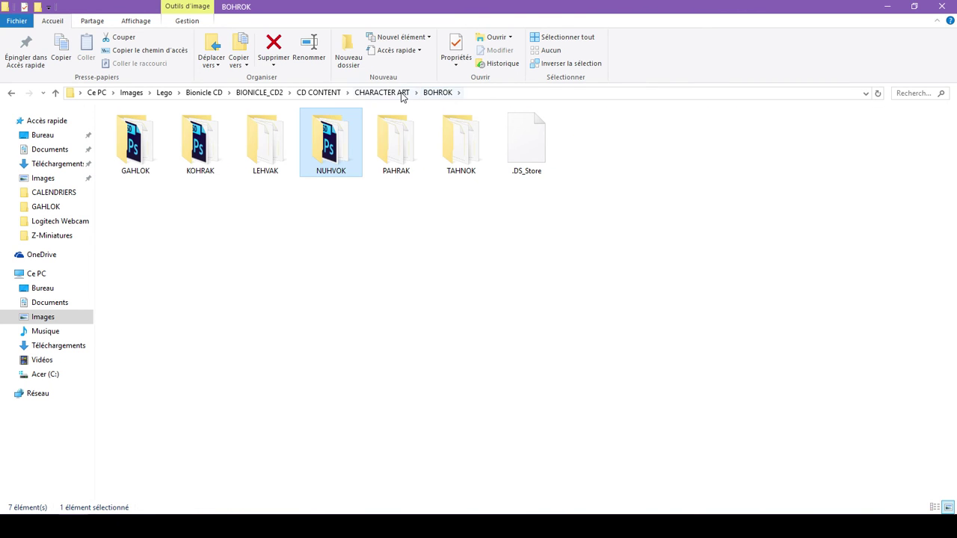
left_click(400, 153)
double_click(400, 154)
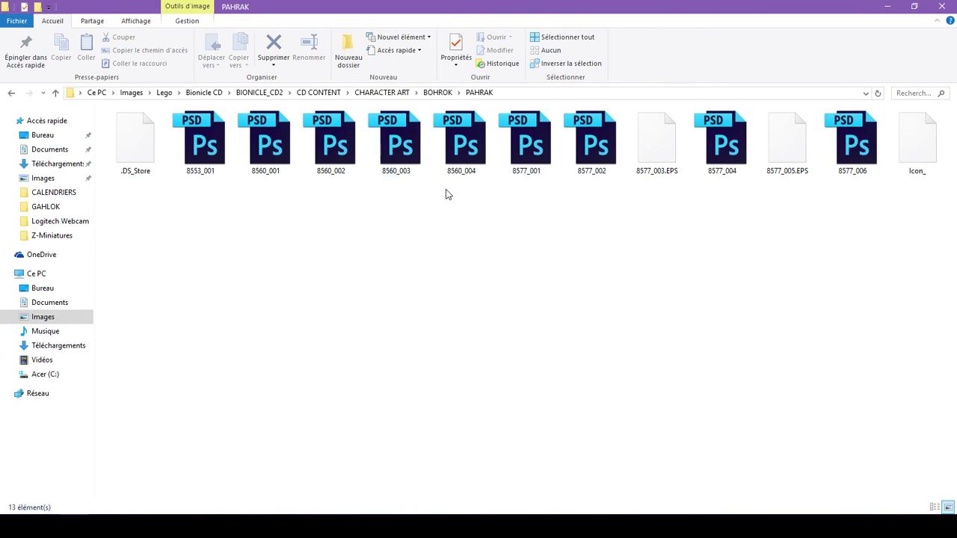
left_click_drag(532, 157, 789, 130)
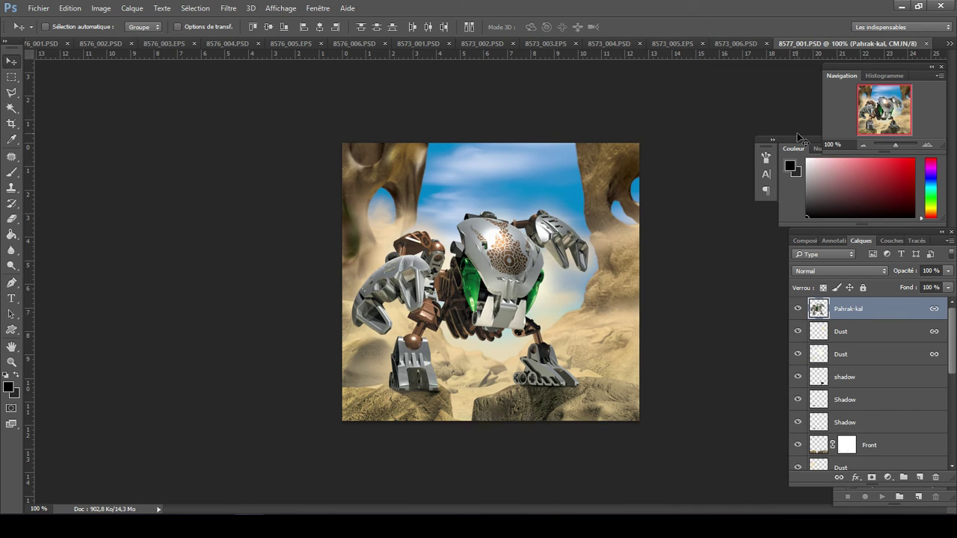
left_click(848, 146)
type("150")
key("Return")
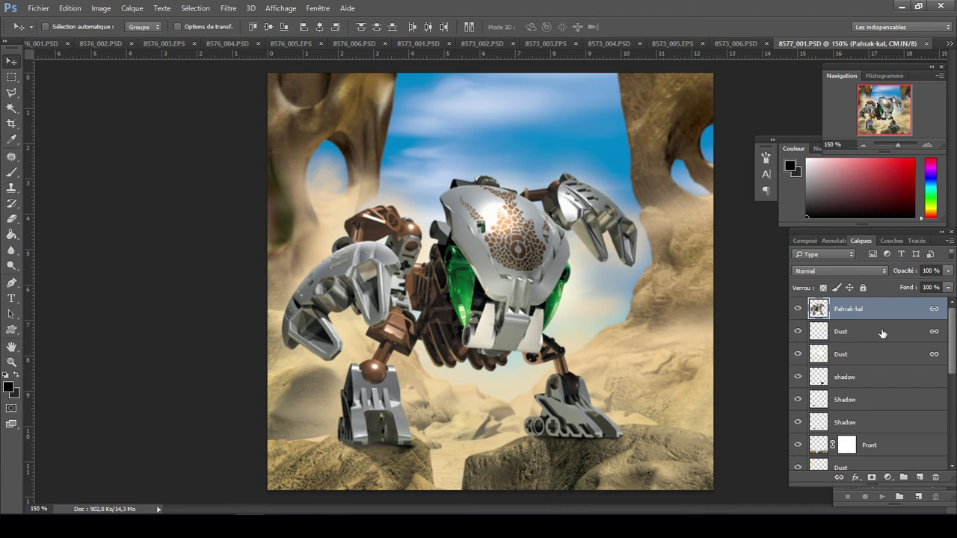
- Hide the Pahrak-kal layer and the two Dust layers directly beneath it one after the other
left_click(798, 310)
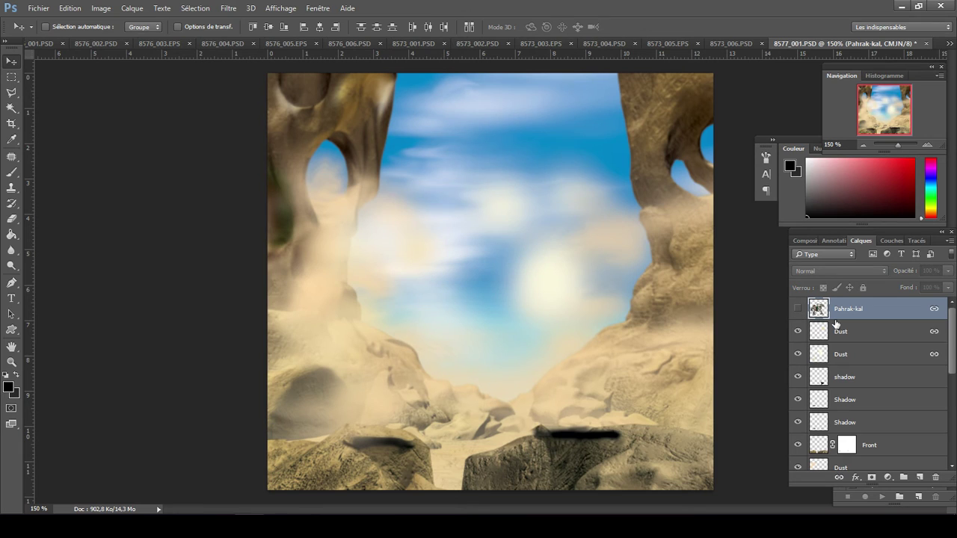
left_click(861, 330)
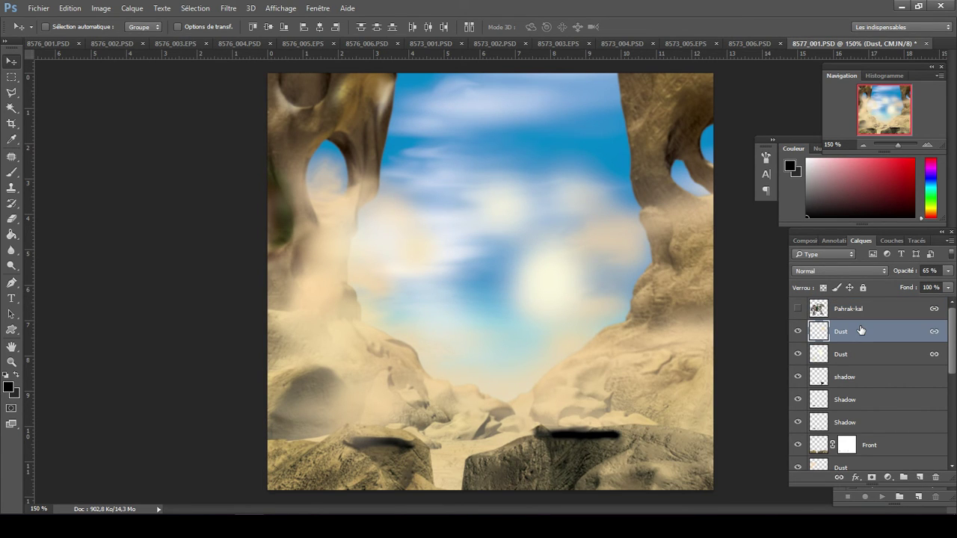
left_click(798, 332)
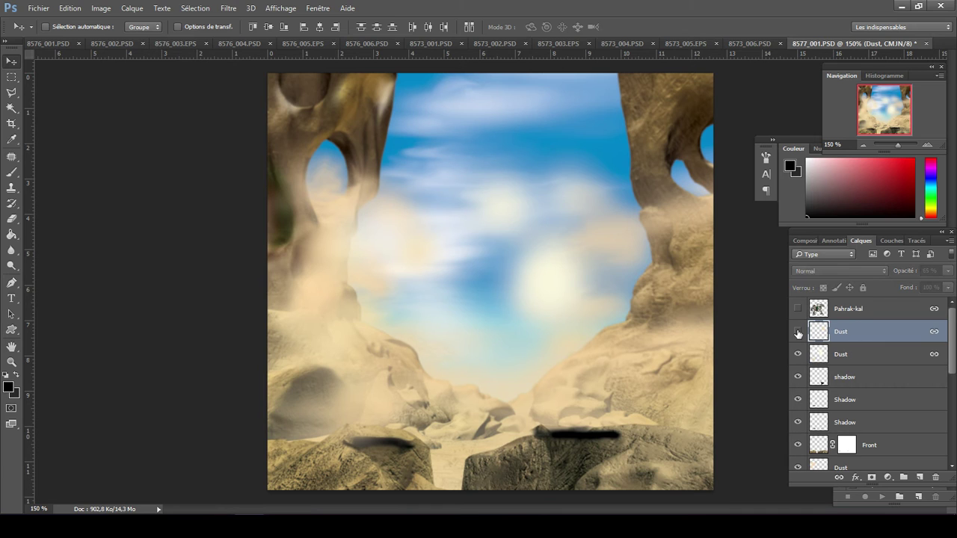
left_click(870, 354)
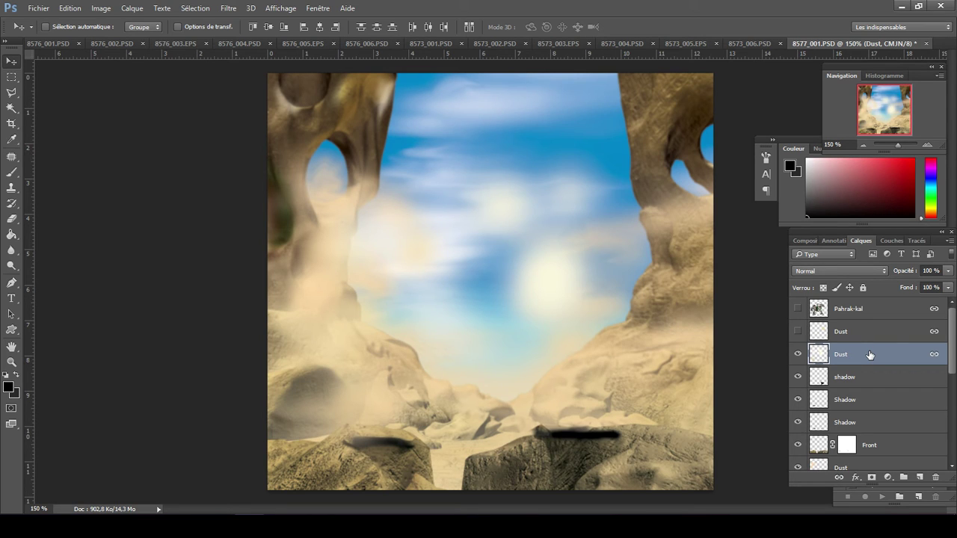
left_click(797, 355)
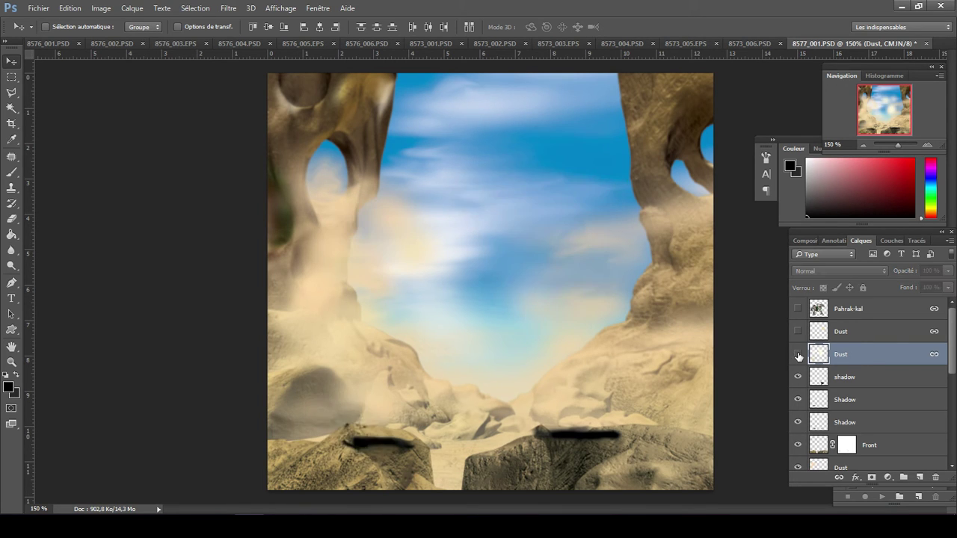
- Hide the lowercase shadow layer and the two Shadow layers beneath it one after the other
left_click(864, 378)
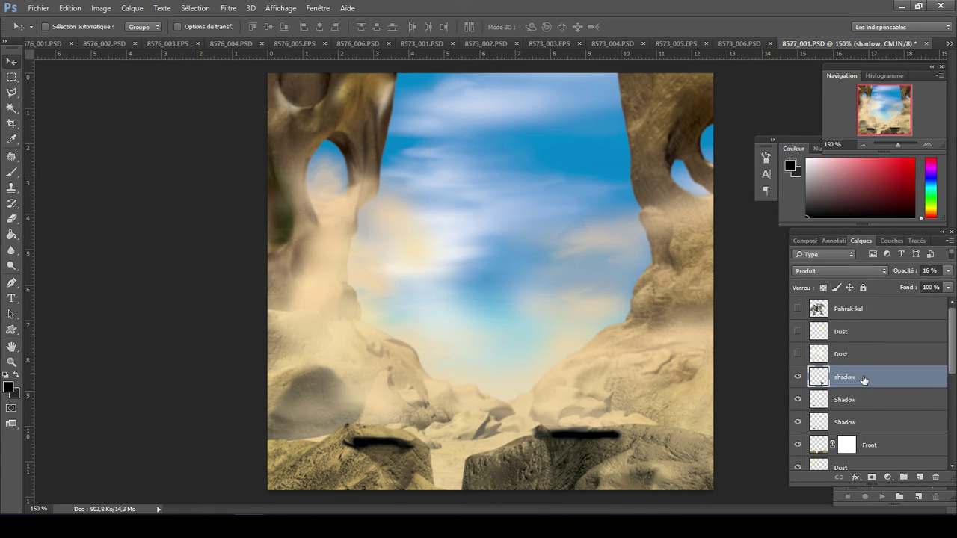
left_click(797, 378)
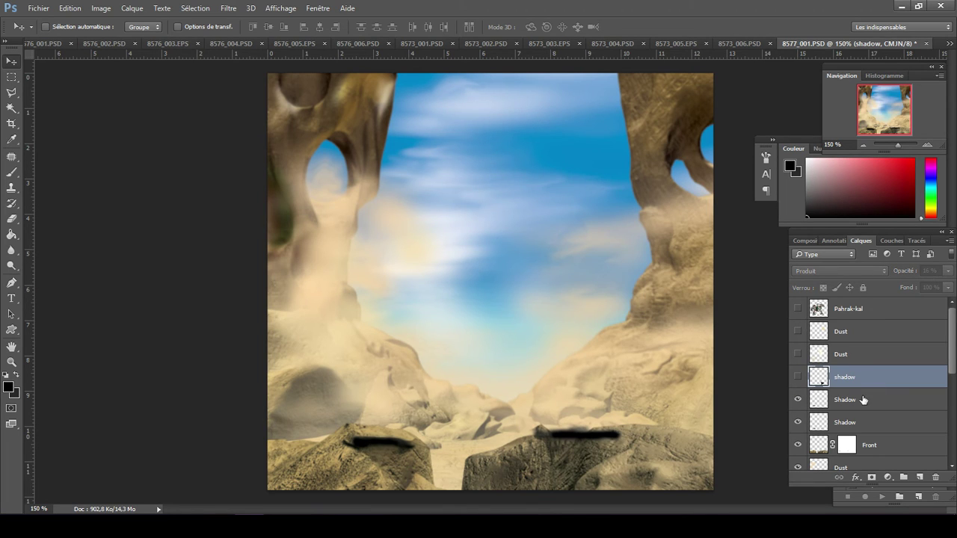
left_click(864, 400)
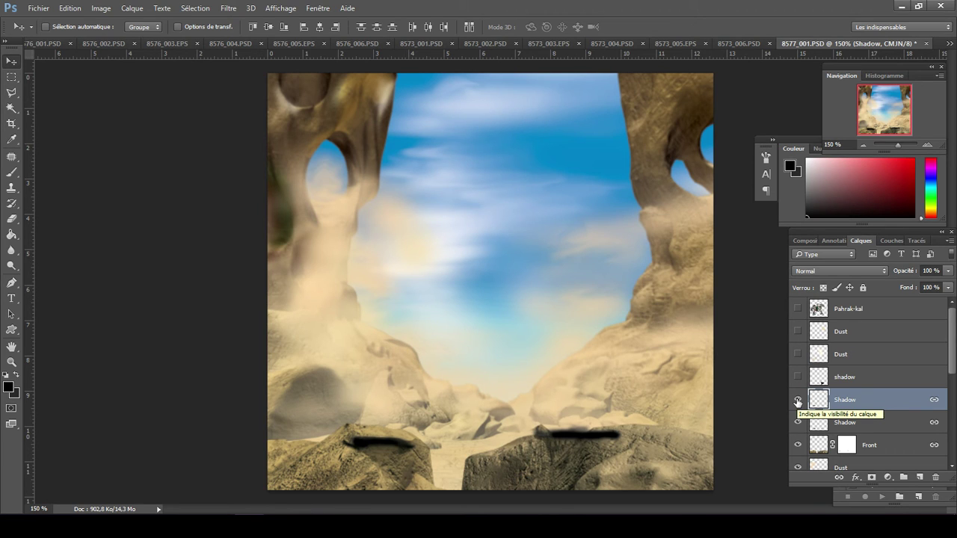
left_click(798, 400)
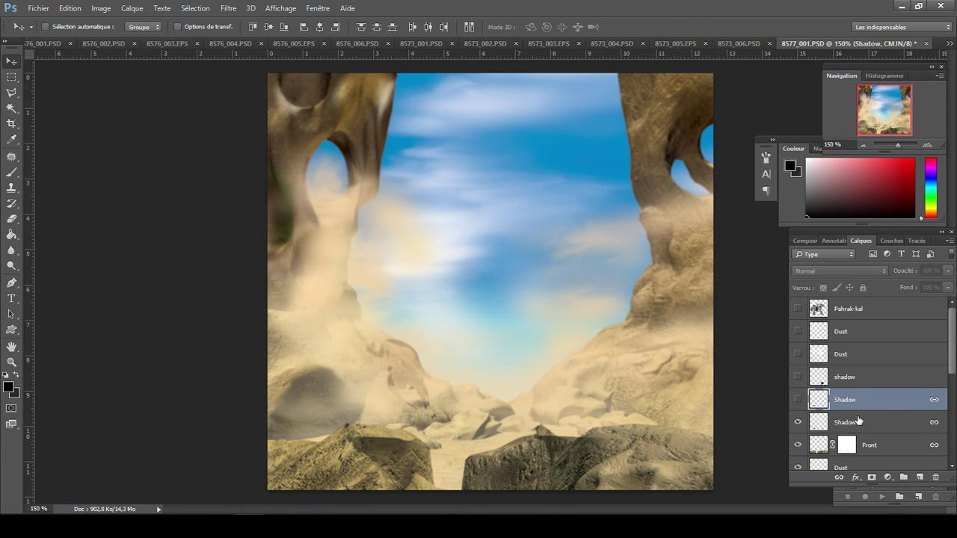
left_click(858, 421)
scroll(858, 420, "down", 3)
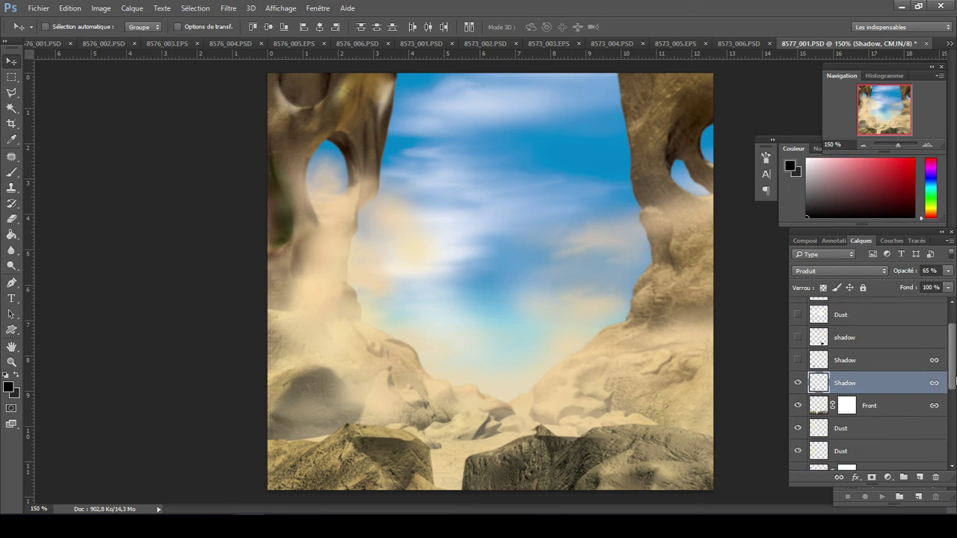
scroll(882, 349, "down", 2)
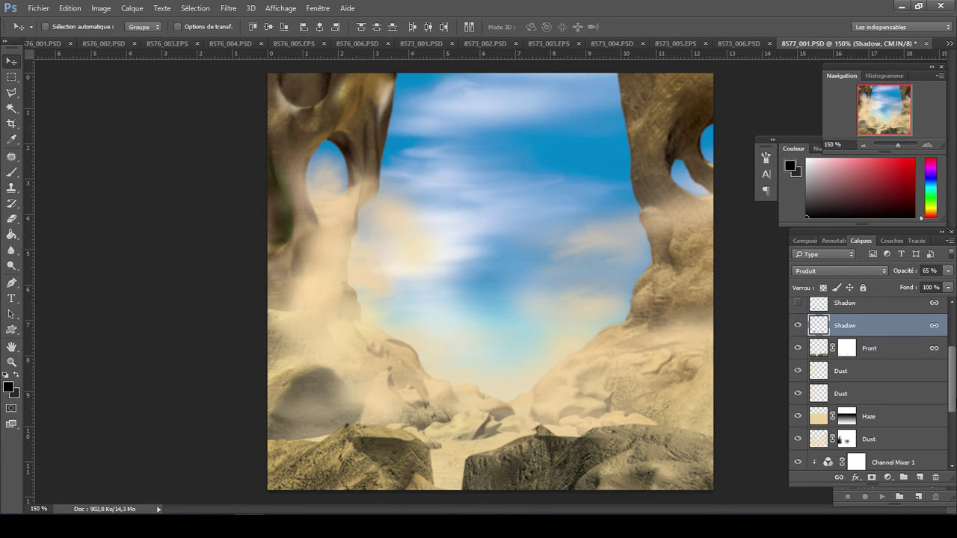
left_click(798, 327)
- Select the Front layer, check it by hiding and reshowing it, and turn on the display of layer edges
left_click(877, 357)
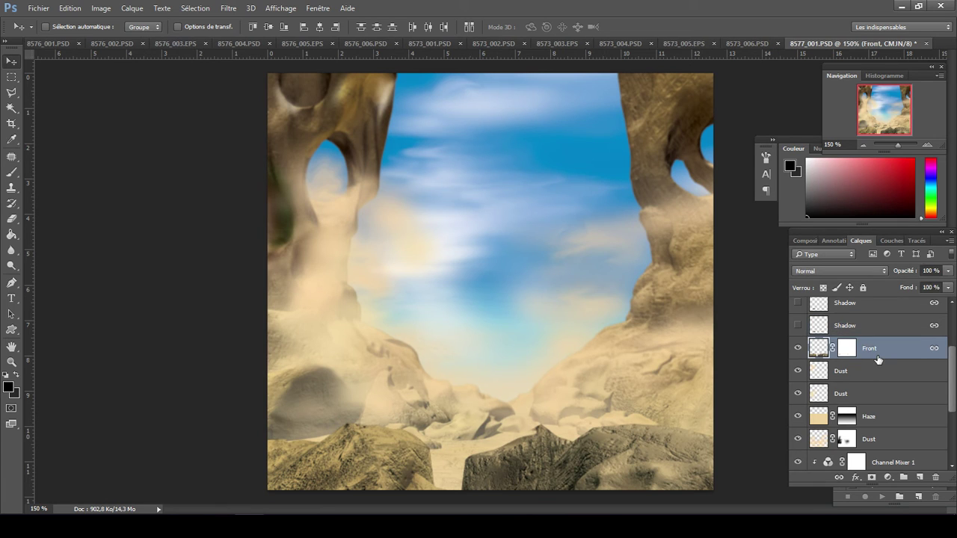
left_click(797, 348)
left_click(797, 348)
left_click(286, 8)
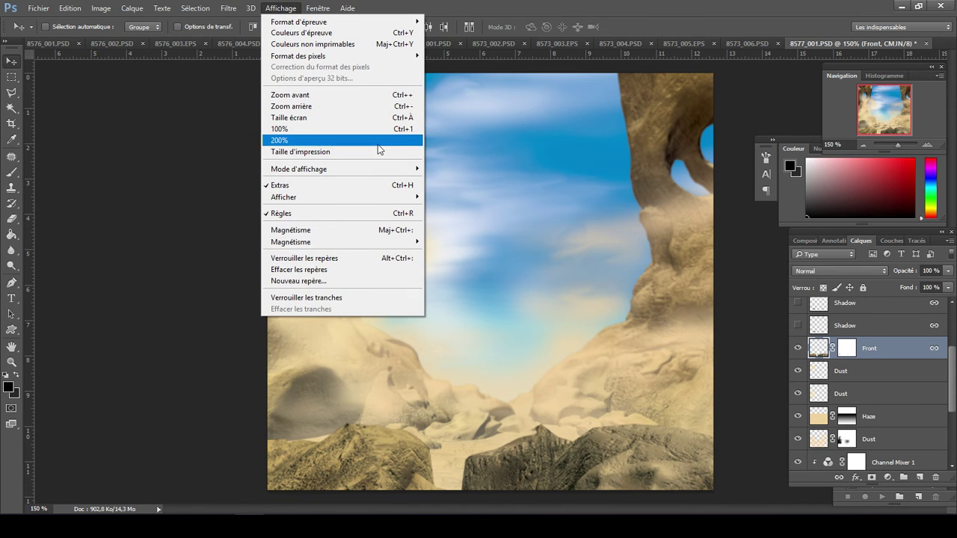
mouse_move(368, 172)
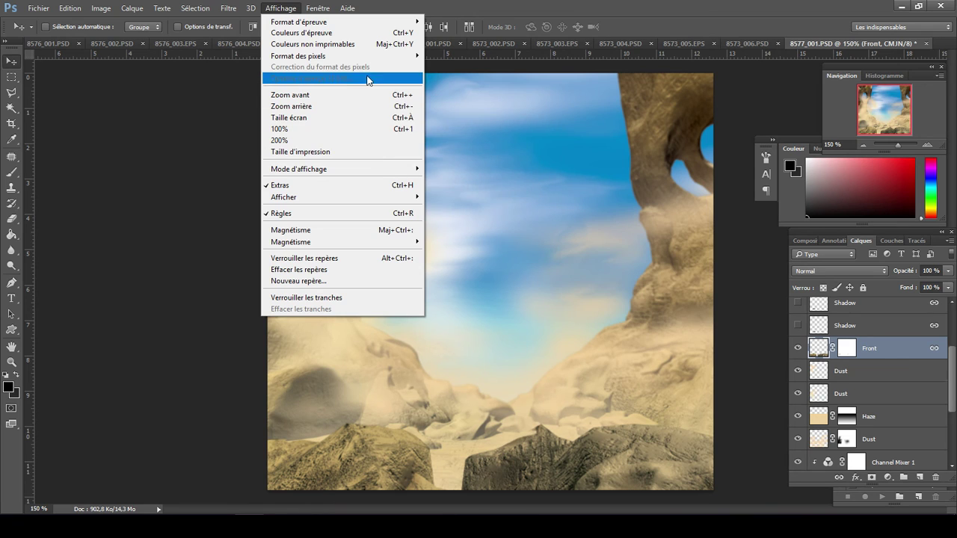
mouse_move(371, 195)
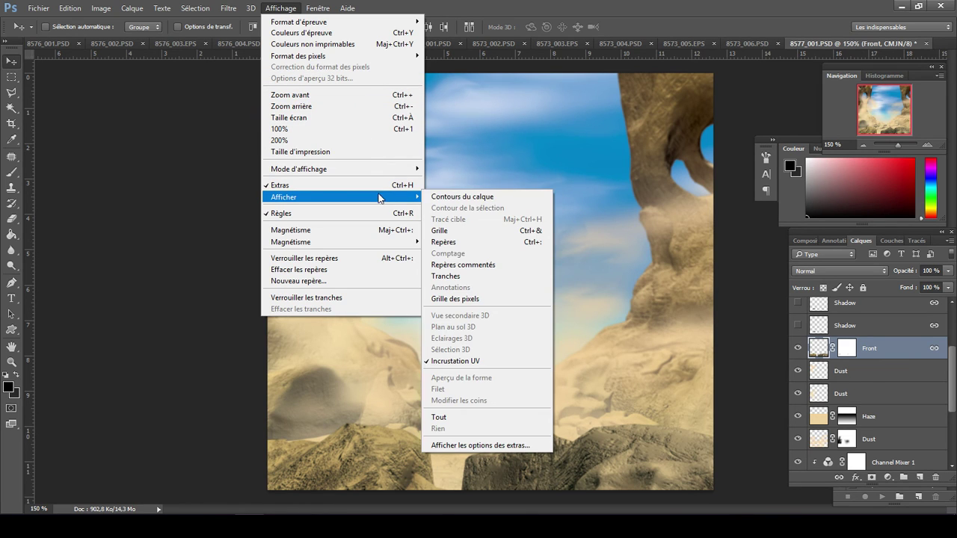
left_click(429, 196)
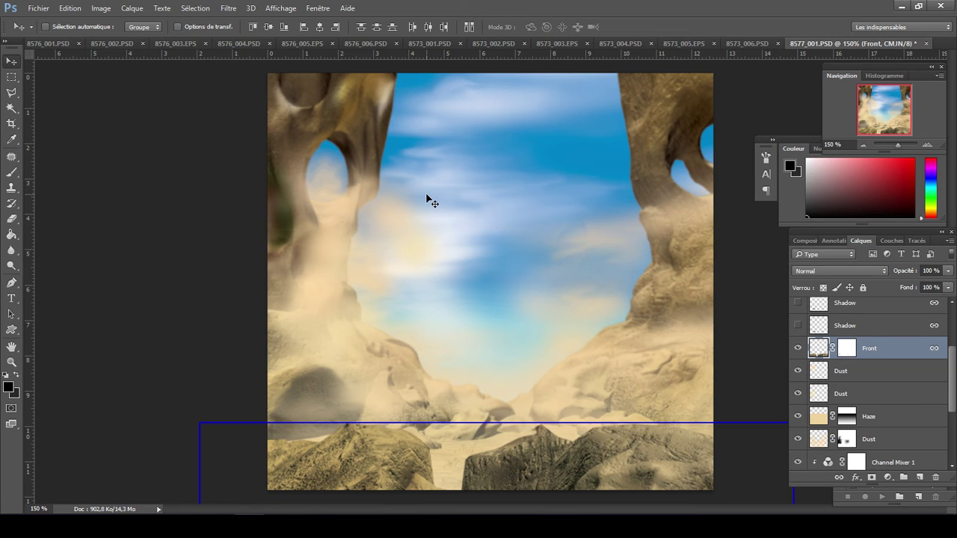
- Try moving the Front layer's rocks upward, undo the move, and hide the Front layer
left_click_drag(447, 469, 427, 381)
key("ctrl+z")
left_click(798, 348)
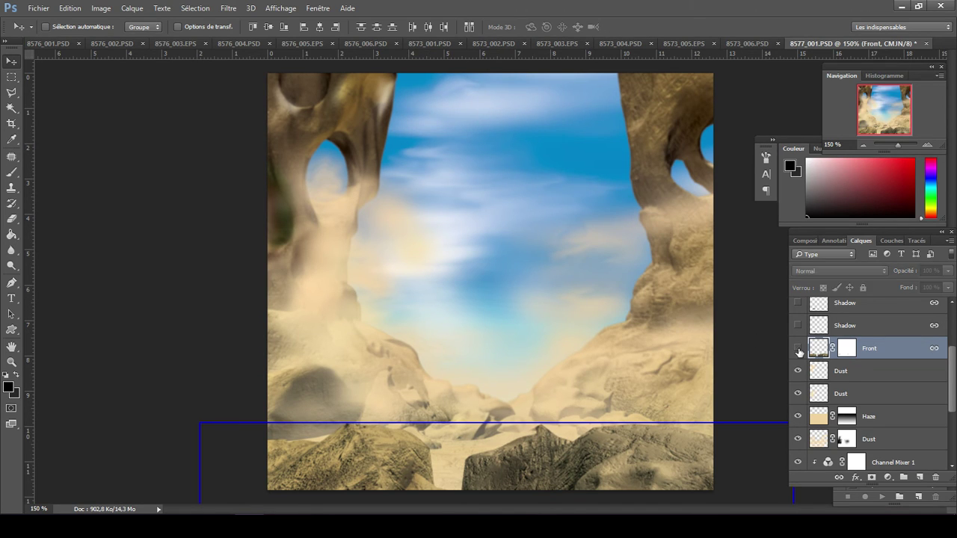
- Hide the two Dust layers directly beneath the Front layer one after the other
left_click(848, 376)
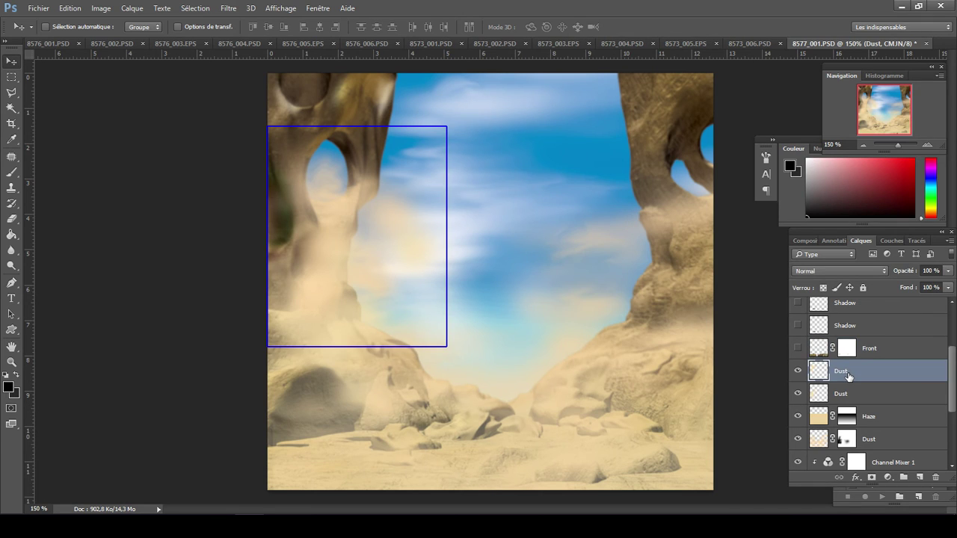
left_click(797, 372)
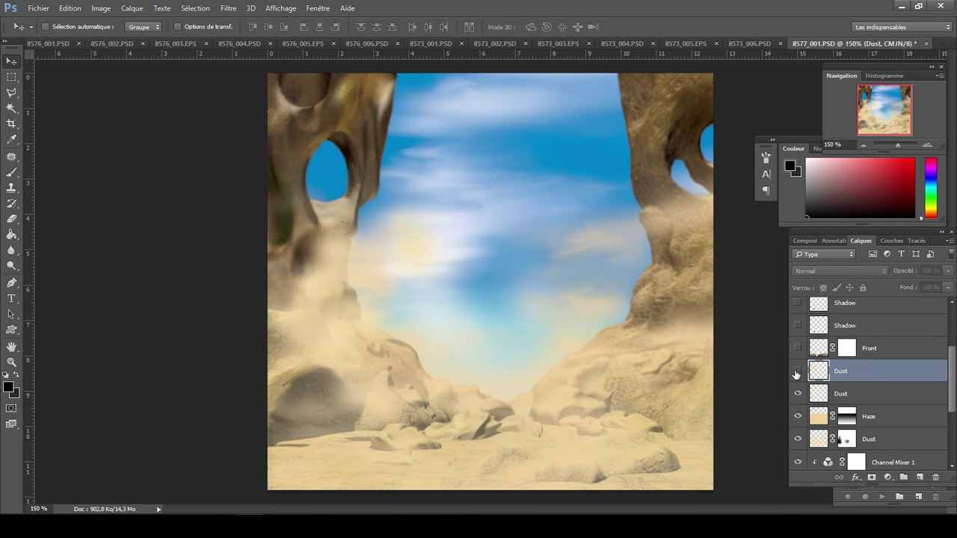
left_click(860, 392)
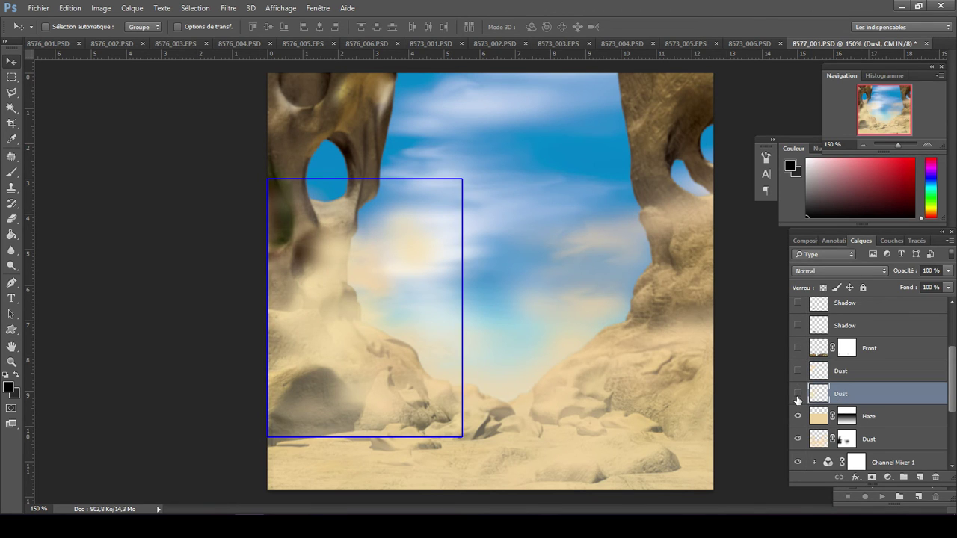
left_click(797, 396)
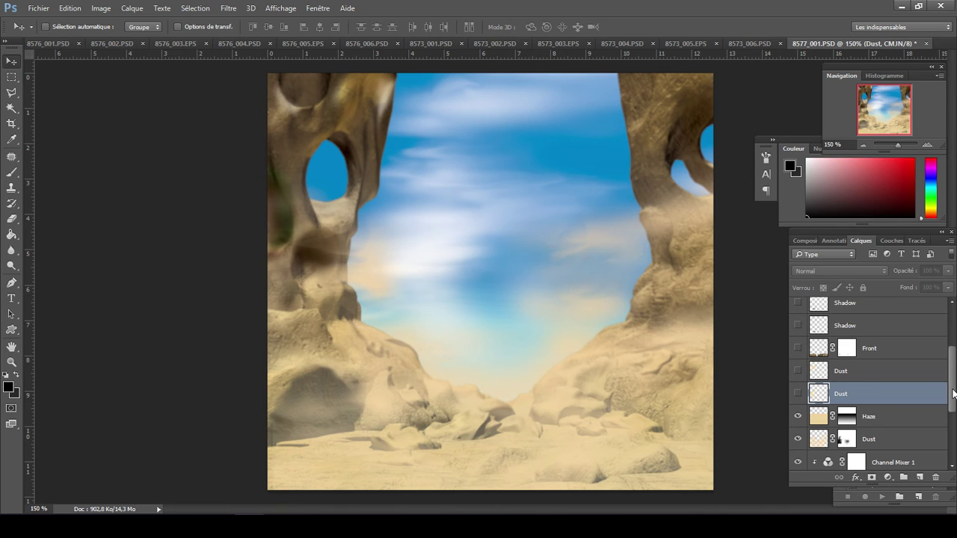
- Hide the masked Haze layer, the masked Dust layer beneath it and the Channel Mixer 1 adjustment layer
scroll(953, 394, "down", 2)
left_click(816, 344)
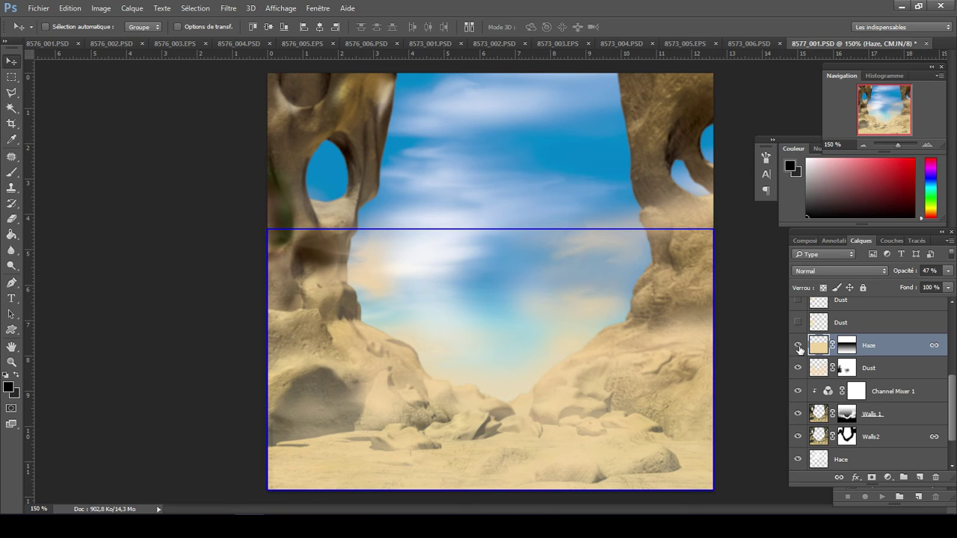
left_click(798, 346)
key("alt+bracketleft")
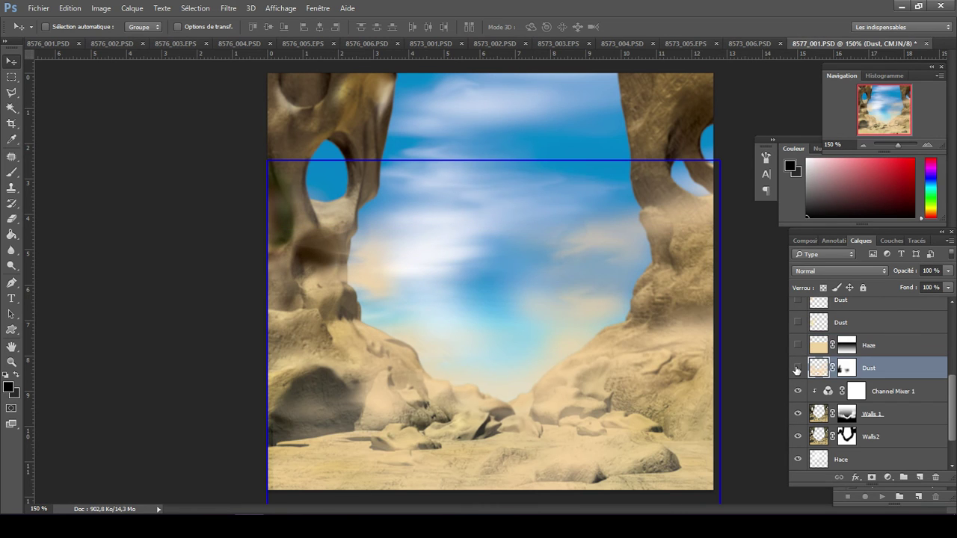
left_click(797, 369)
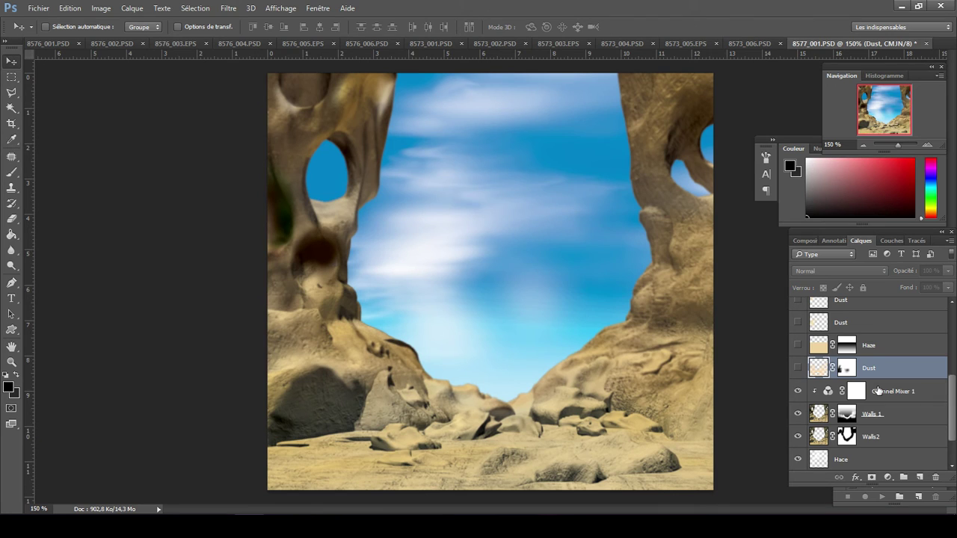
left_click(878, 391)
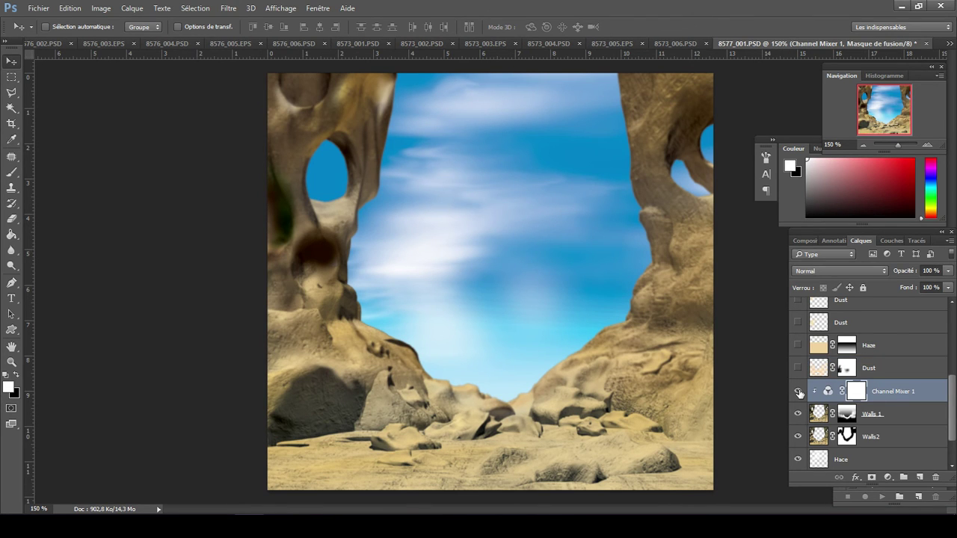
left_click(799, 391)
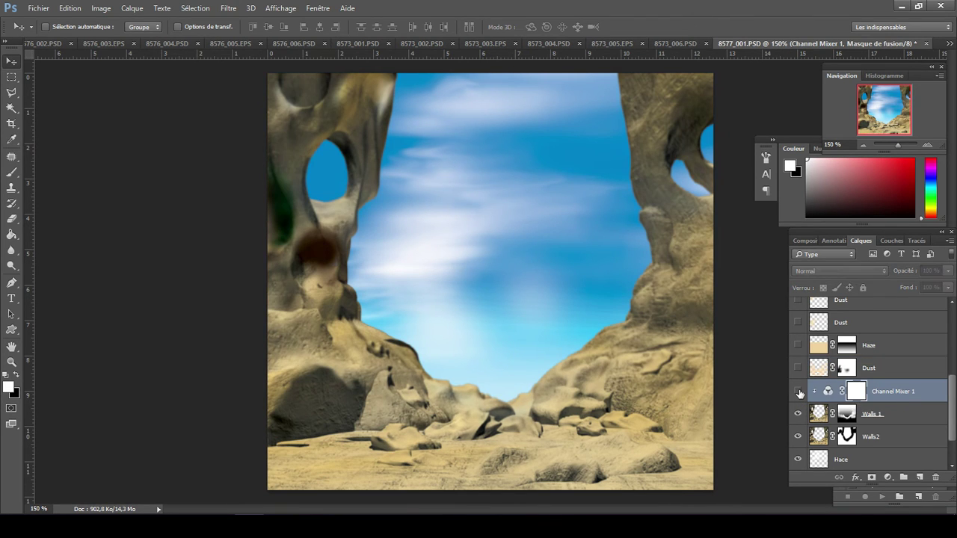
- Select the Walls 1 layer, try shifting it sideways and undo the move
left_click(902, 415)
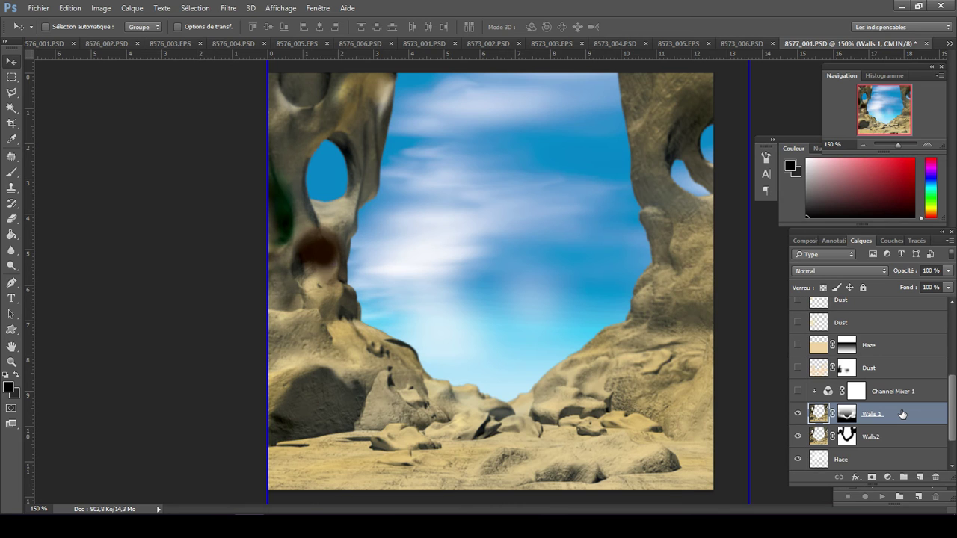
key("ctrl+alt+z")
key("ctrl+alt+z")
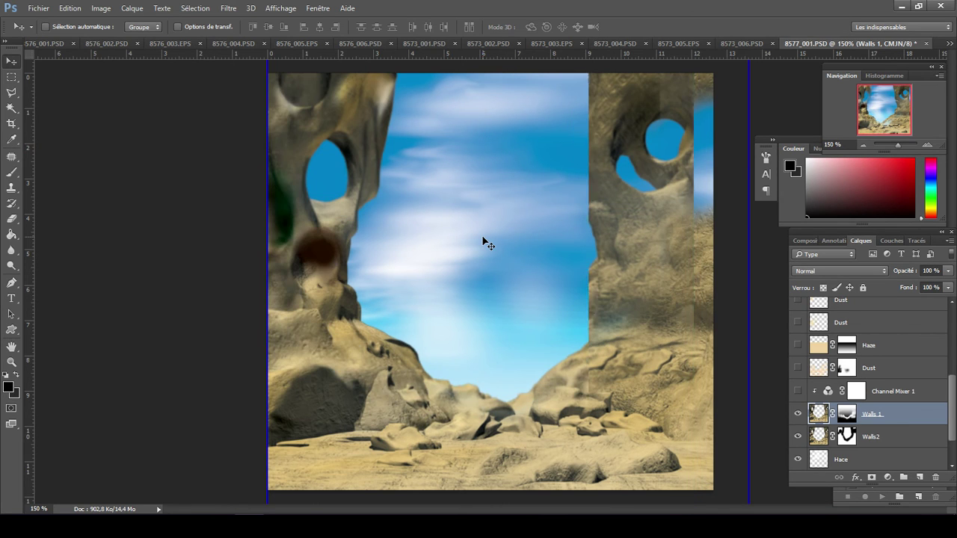
key("ctrl+shift+z")
key("ctrl+shift+z")
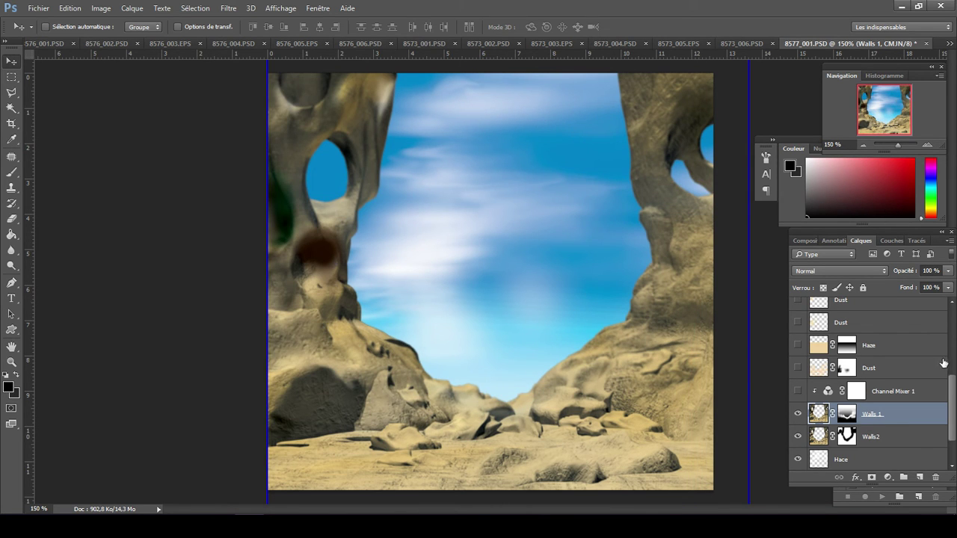
- Hide the Walls 1, Walls2, Hace and HAze layers one after the other, leaving only the Sky layer showing
scroll(951, 385, "down", 2)
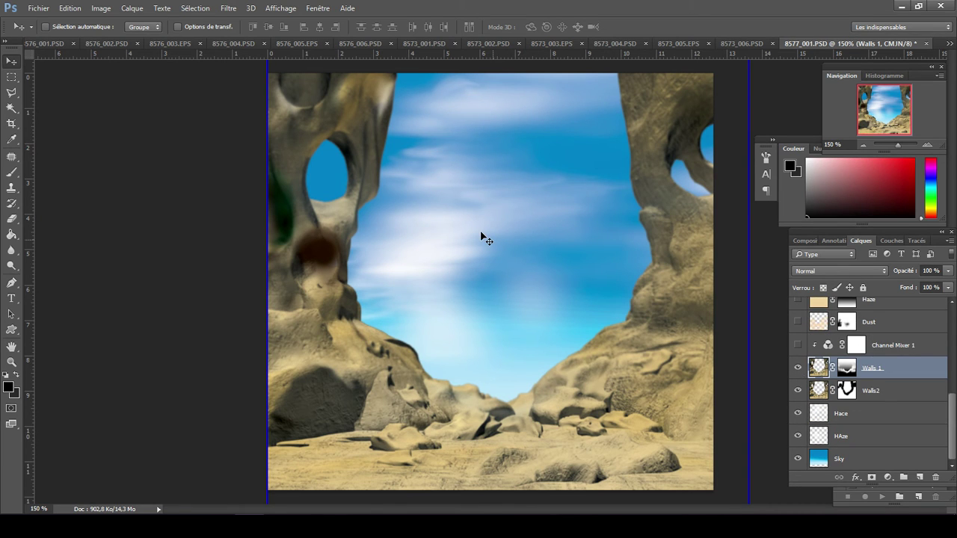
left_click(797, 367)
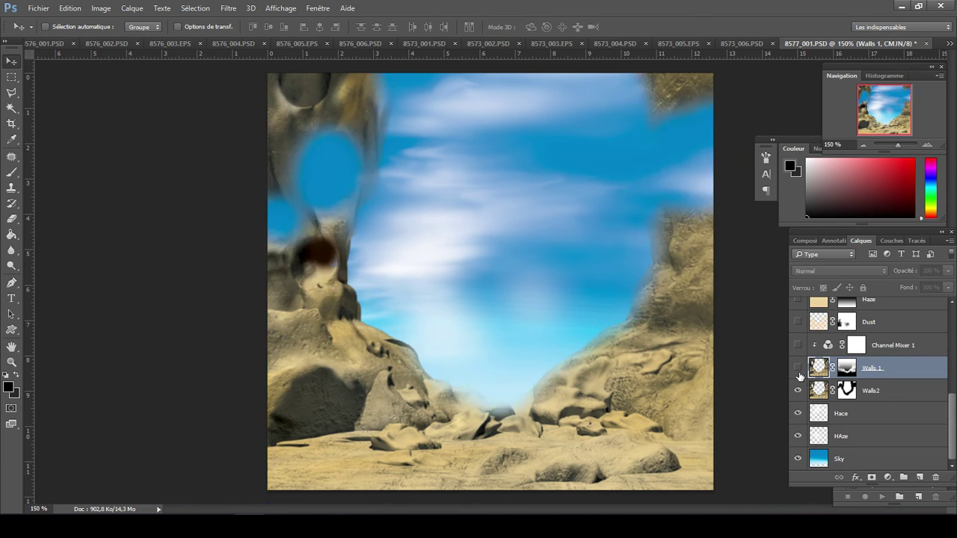
left_click(800, 391)
left_click(798, 392)
left_click(798, 391)
left_click(798, 414)
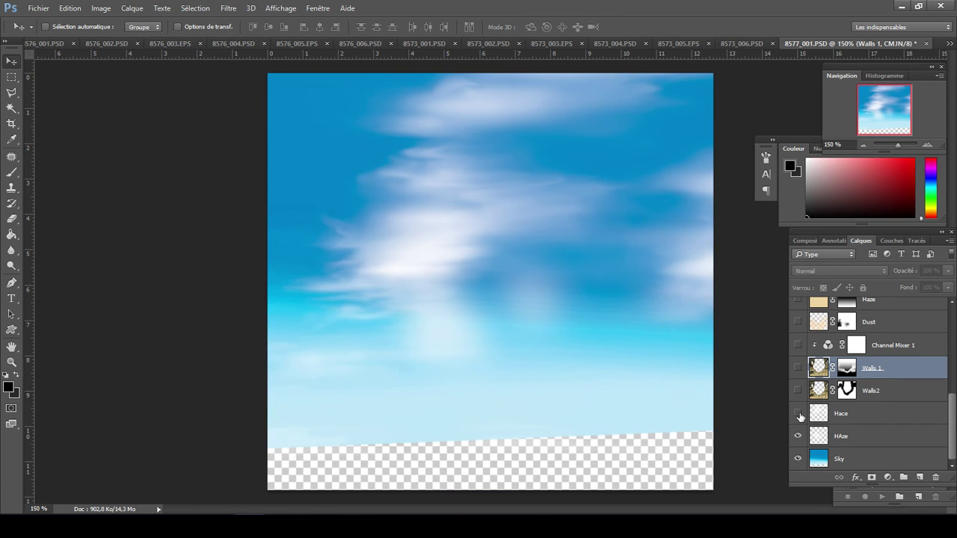
left_click(798, 437)
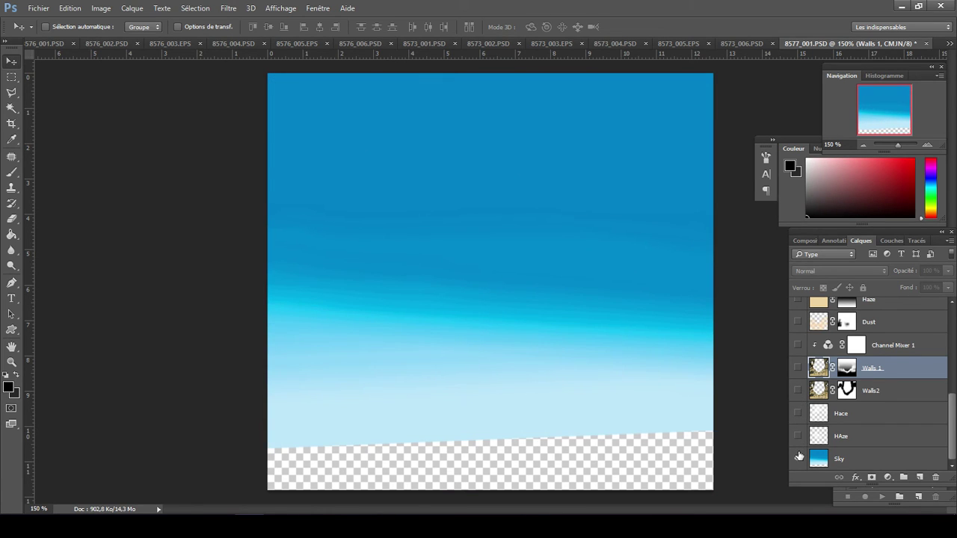
- Check the Sky layer by hiding and reshowing it, and show the Walls2 and Walls 1 layers again
left_click(799, 459)
left_click(798, 459)
left_click(798, 390)
left_click(797, 368)
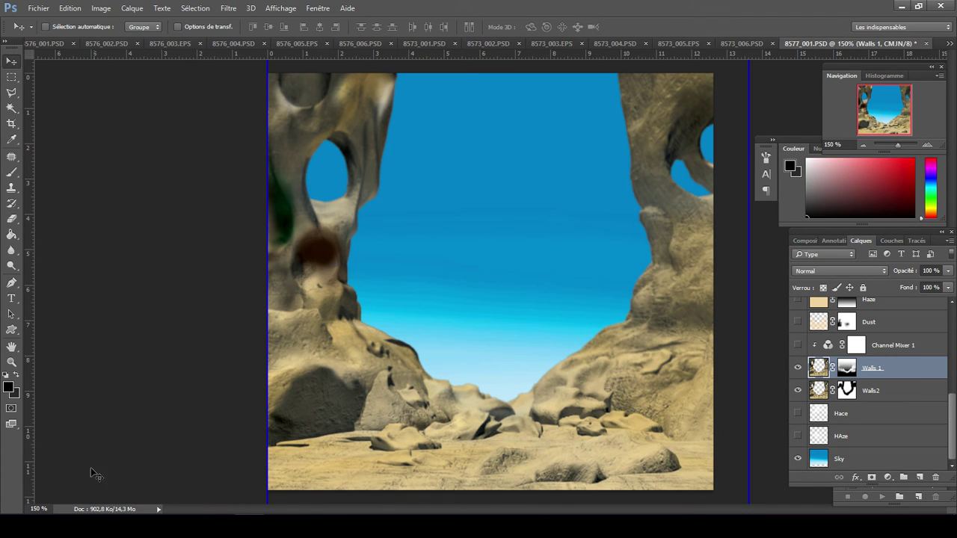
- Open 8577_002 and 8577_003.EPS from the PAHRAK folder, rasterise the EPS with the proposed settings, and zoom it to 200%
key("alt+Tab")
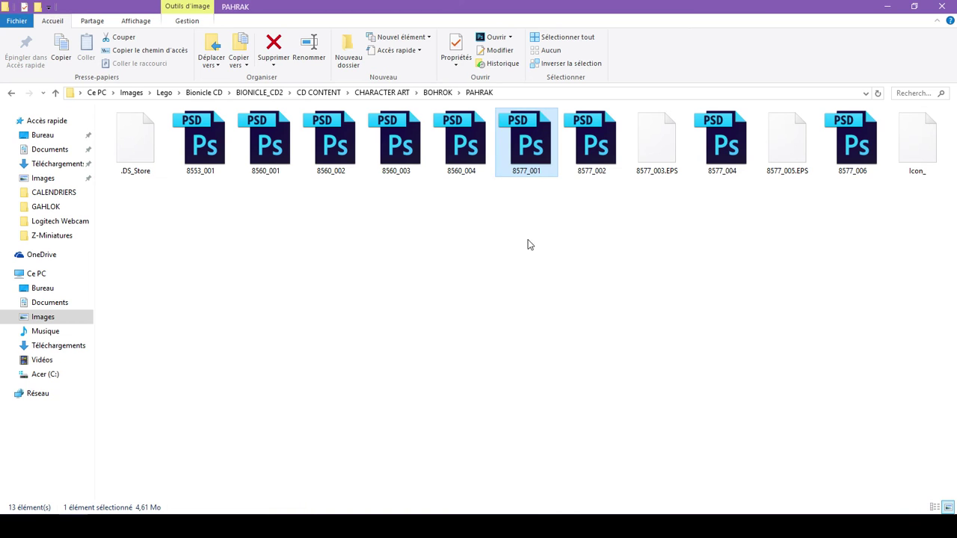
double_click(603, 166)
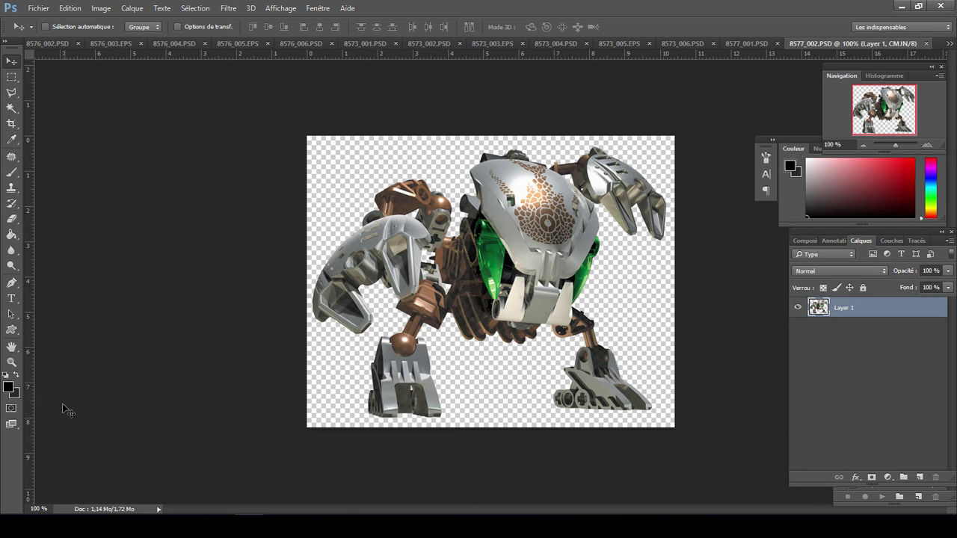
mouse_move(22, 523)
left_click(112, 462)
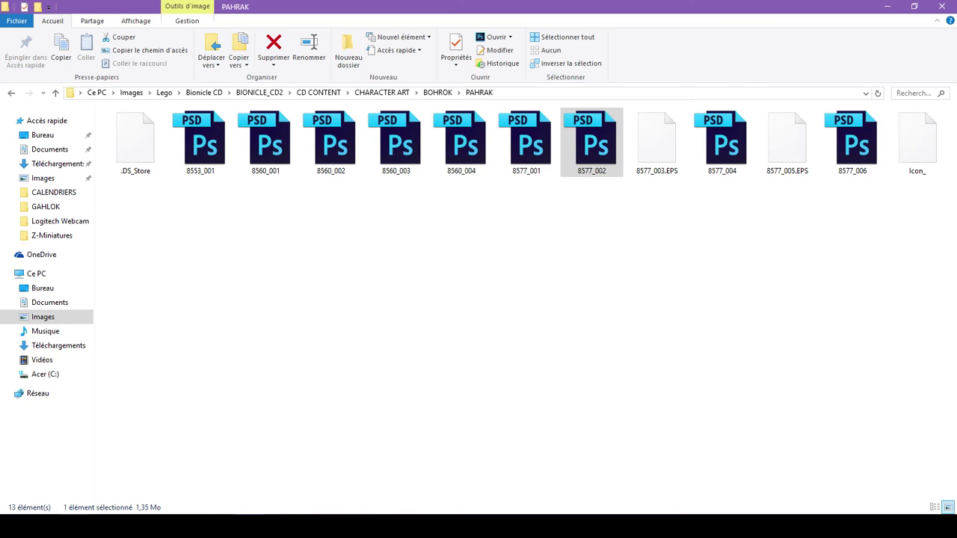
left_click_drag(660, 149, 927, 46)
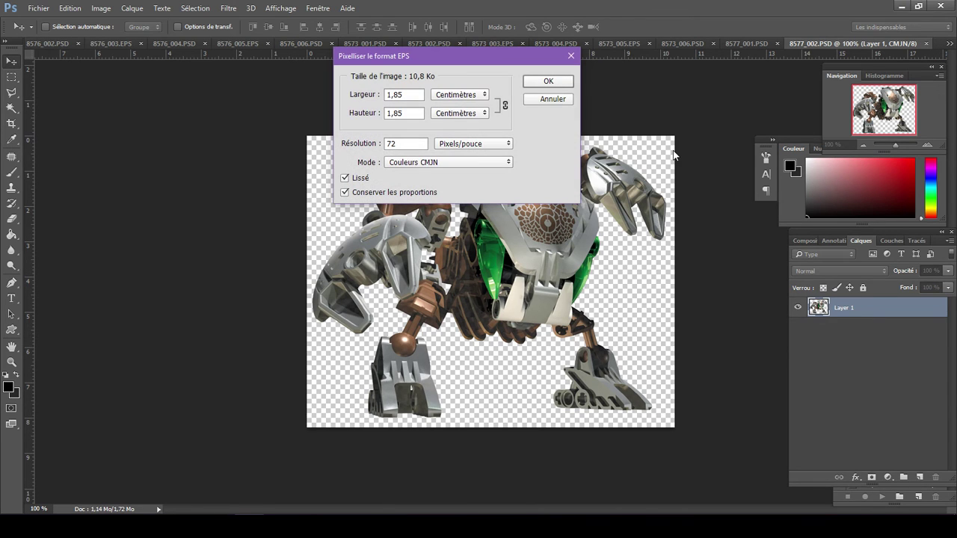
left_click(538, 84)
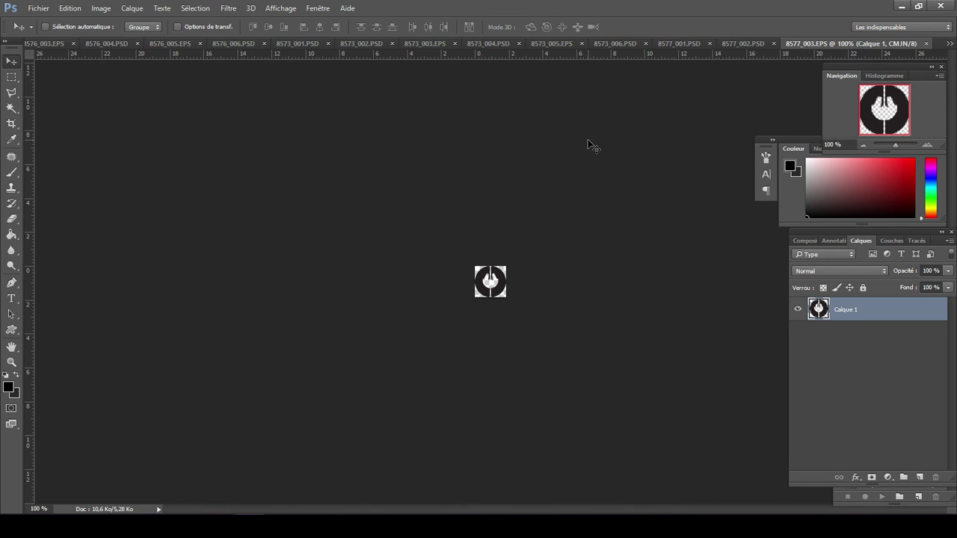
key("ctrl+plus")
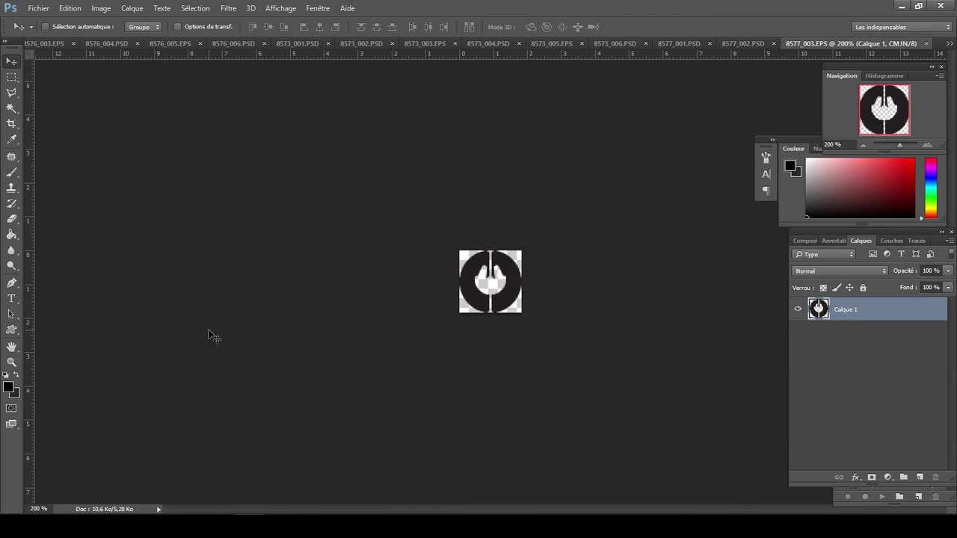
- Open 8577_004 and 8577_005.EPS from the PAHRAK folder, rasterising the EPS with the proposed settings
left_click(92, 514)
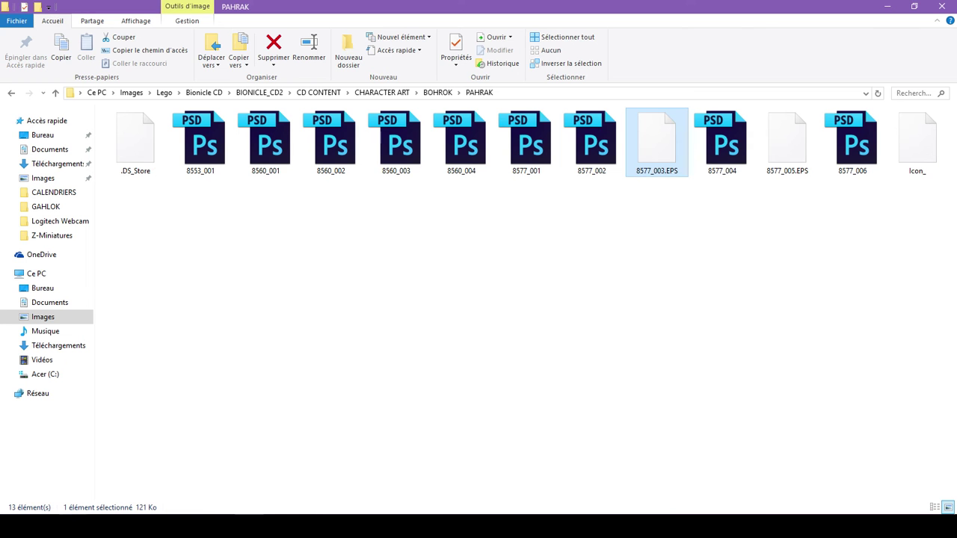
left_click_drag(729, 153, 942, 49)
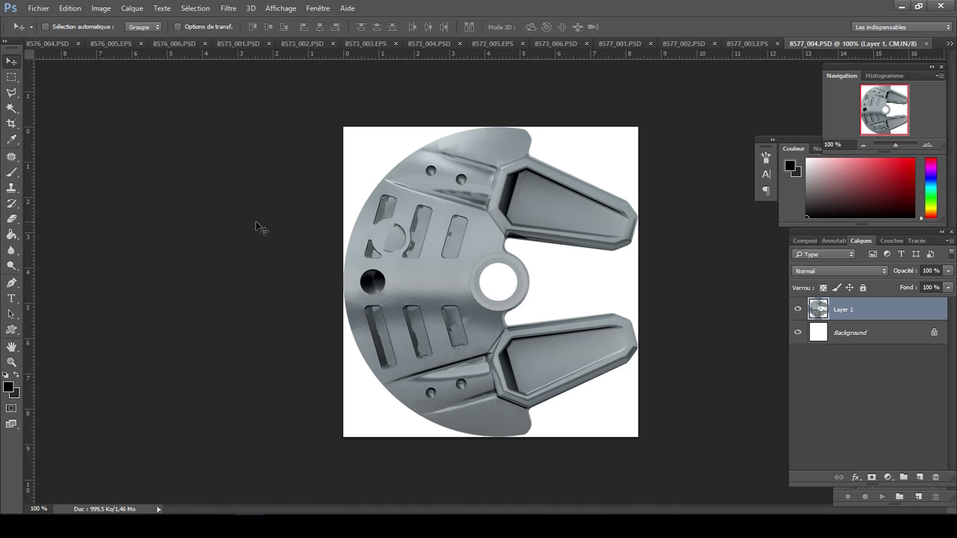
mouse_move(74, 524)
left_click(105, 497)
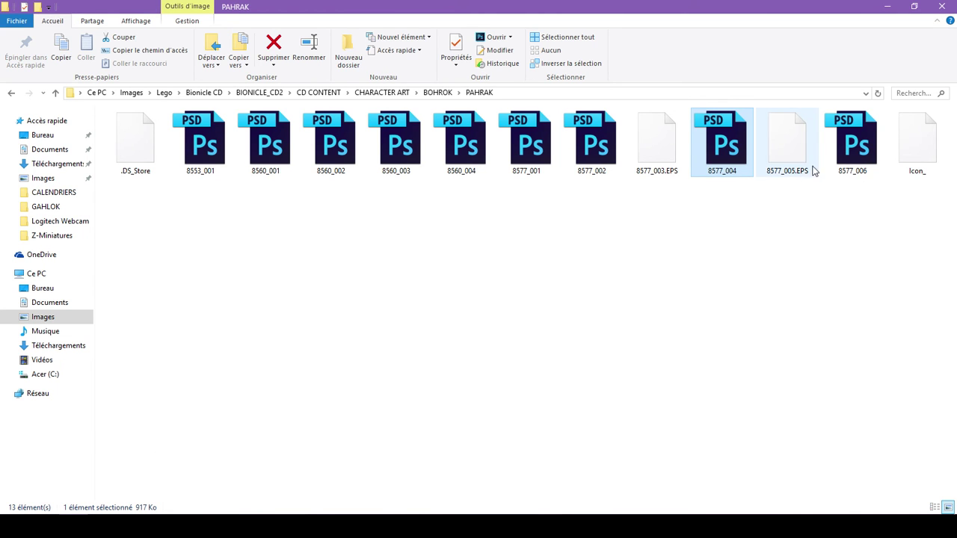
left_click_drag(794, 149, 931, 53)
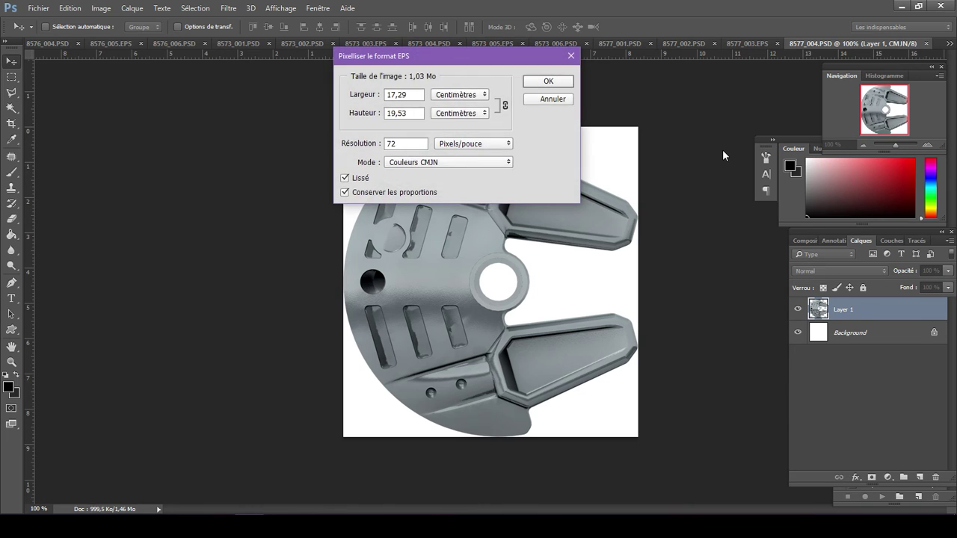
key("Return")
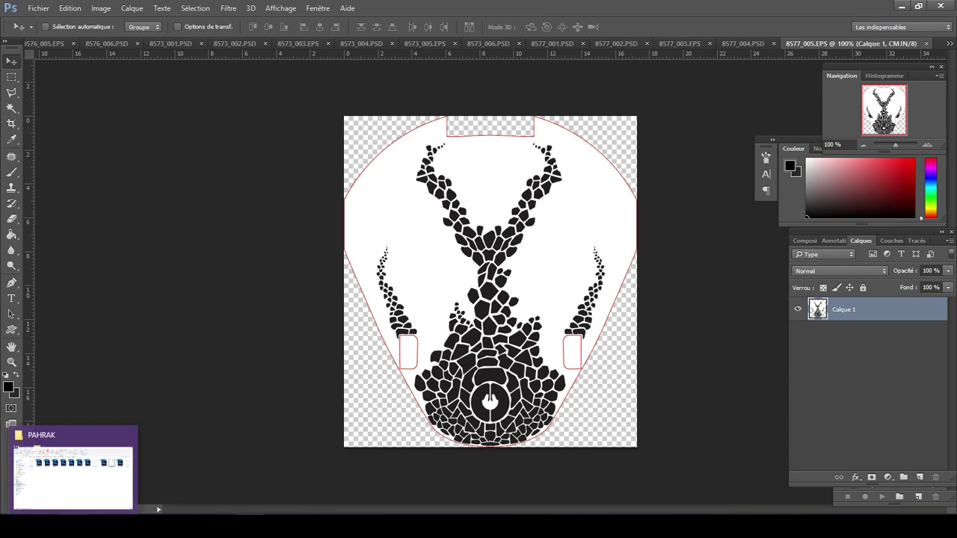
- Open 8577_006 from the PAHRAK folder and enlarge the view of its column of golden masks
left_click(43, 527)
left_click_drag(852, 142, 251, 531)
left_click_drag(251, 493, 941, 49)
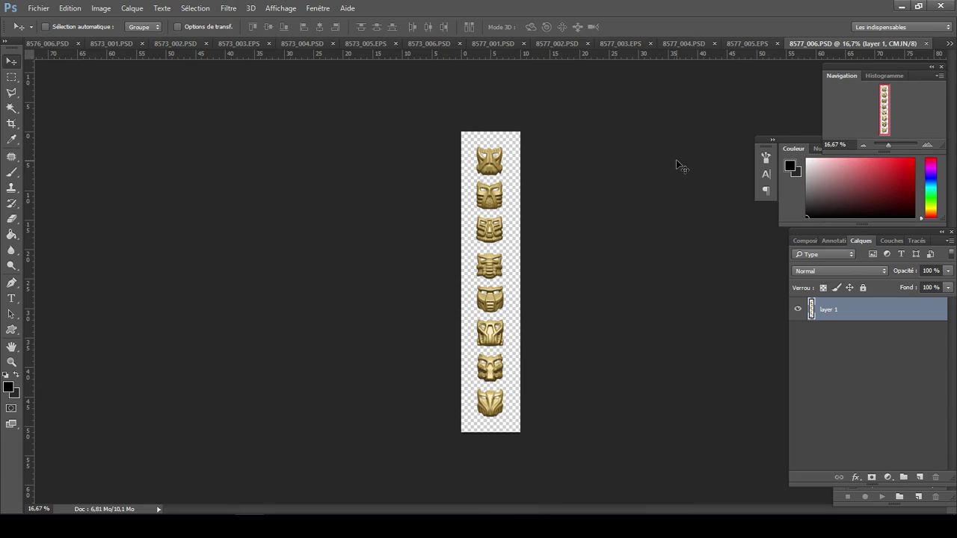
key("ctrl+plus")
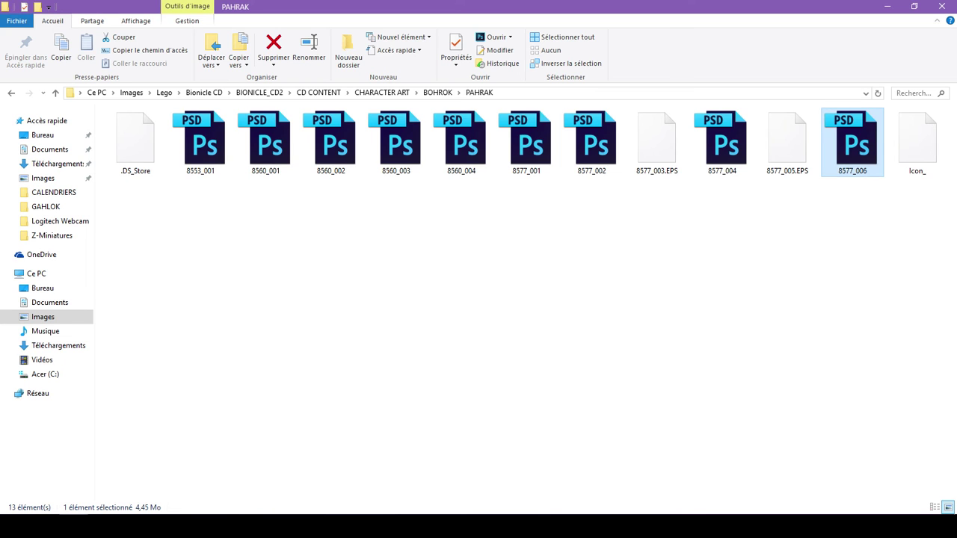
- Open 8574_001 from the TAHNOK folder inside BOHROK
left_click(438, 92)
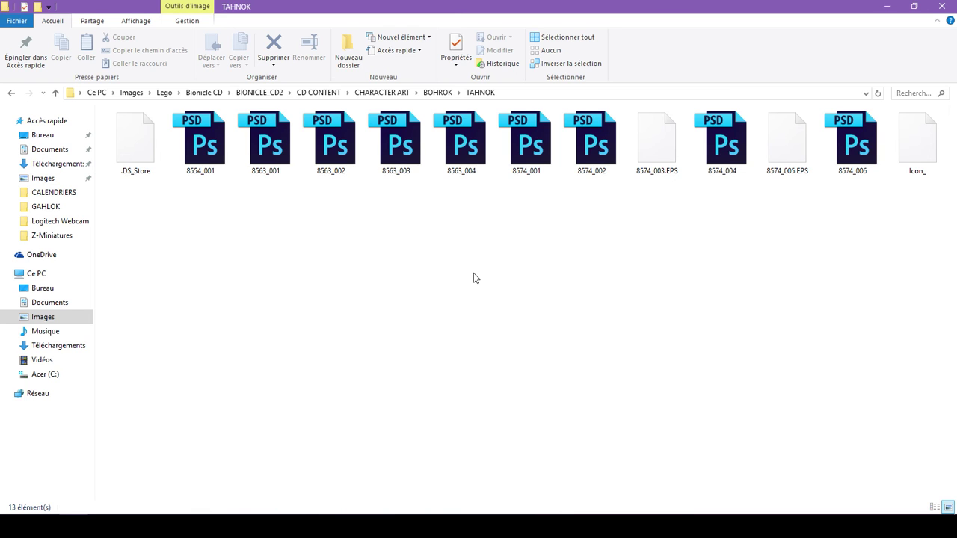
left_click(529, 162)
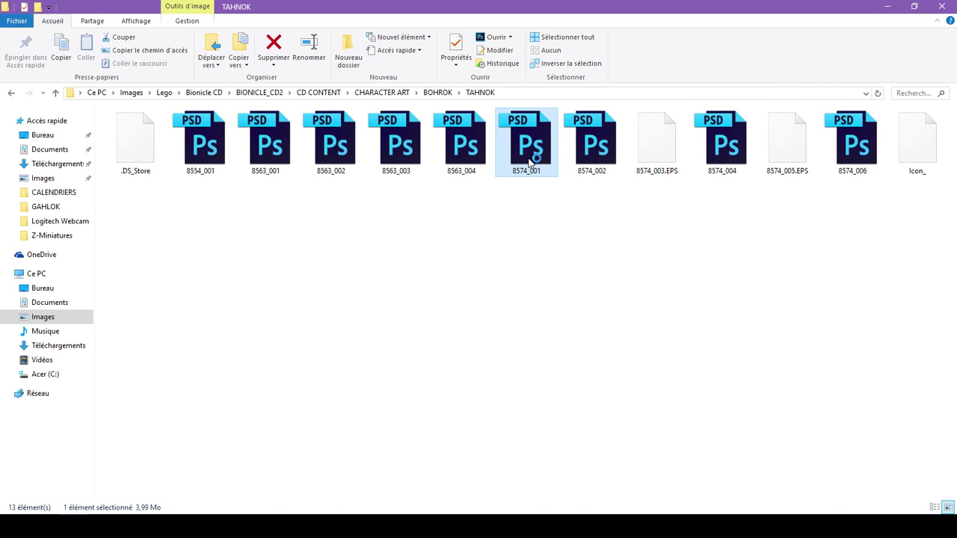
double_click(530, 163)
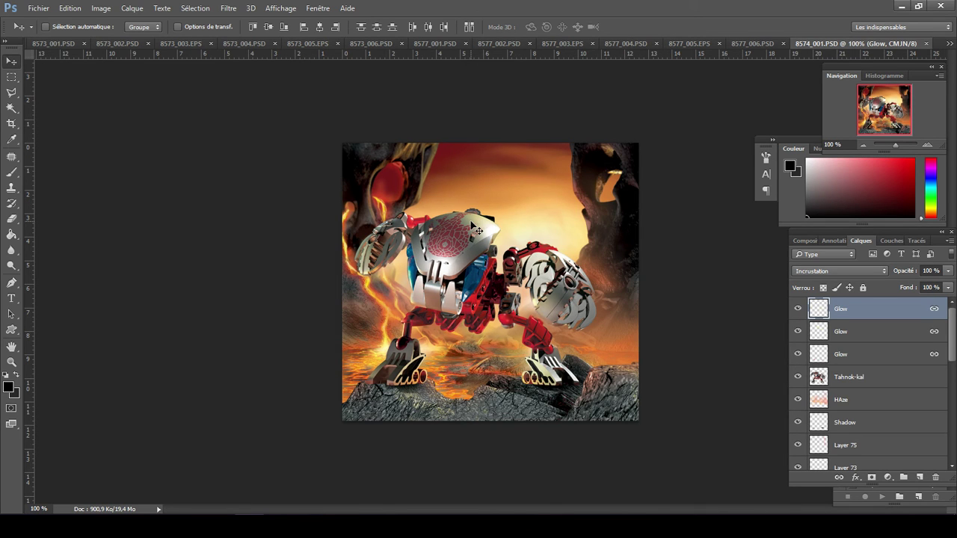
- Set the zoom of the Tahnok-Kal artwork to 150%
double_click(843, 145)
left_click(844, 144)
key("BackSpace")
key("BackSpace")
key("BackSpace")
key("BackSpace")
key("BackSpace")
type("150")
key("Return")
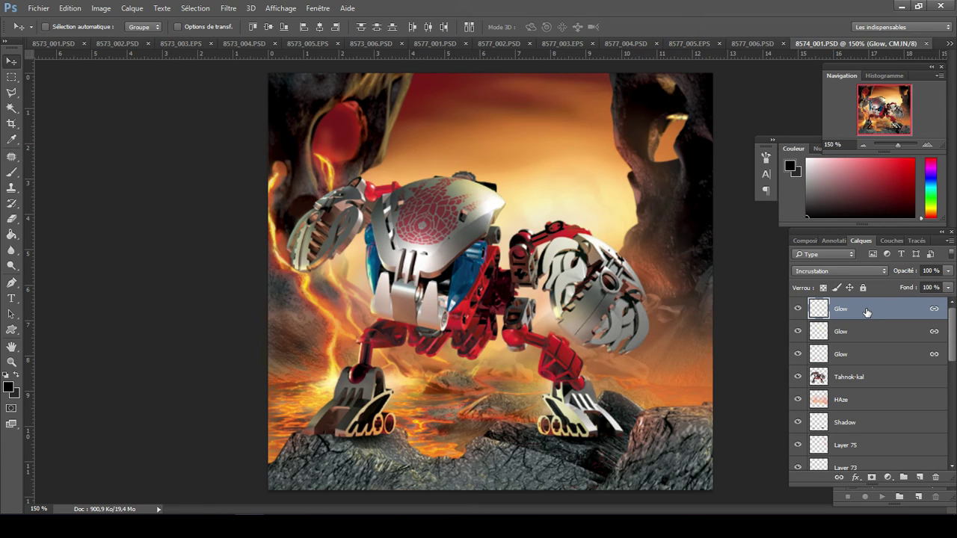
- Hide the three Glow layers at the top of the Tahnok-Kal artwork's layer stack
left_click(798, 309)
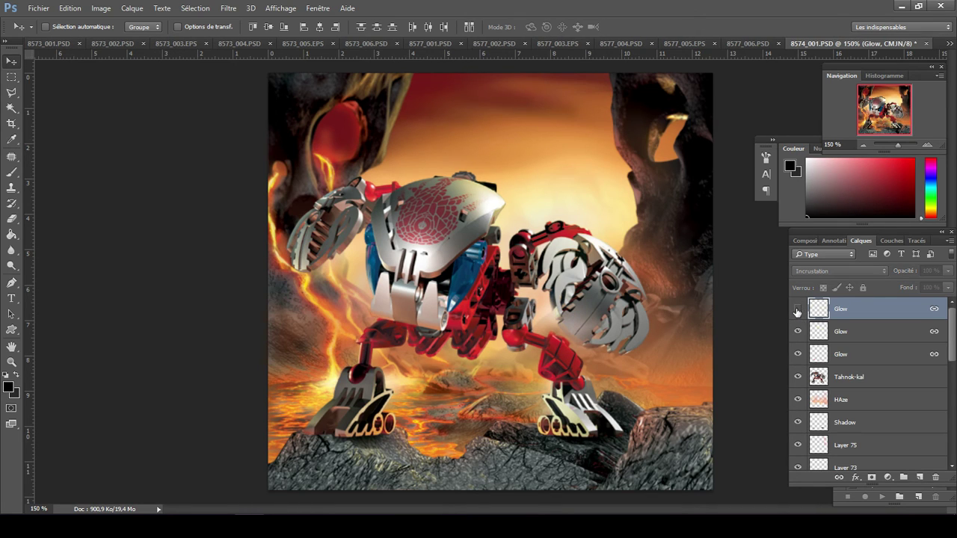
left_click(843, 332)
left_click(798, 332)
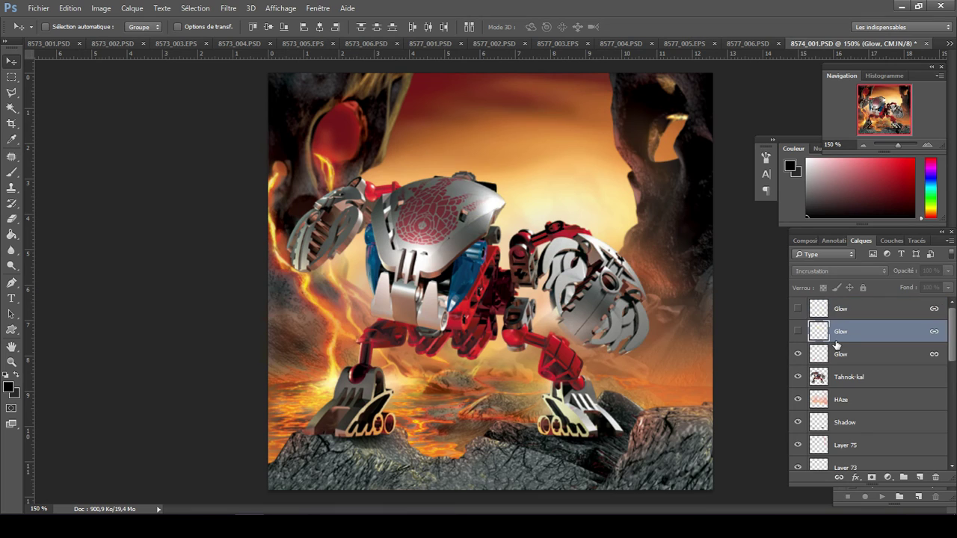
left_click(843, 360)
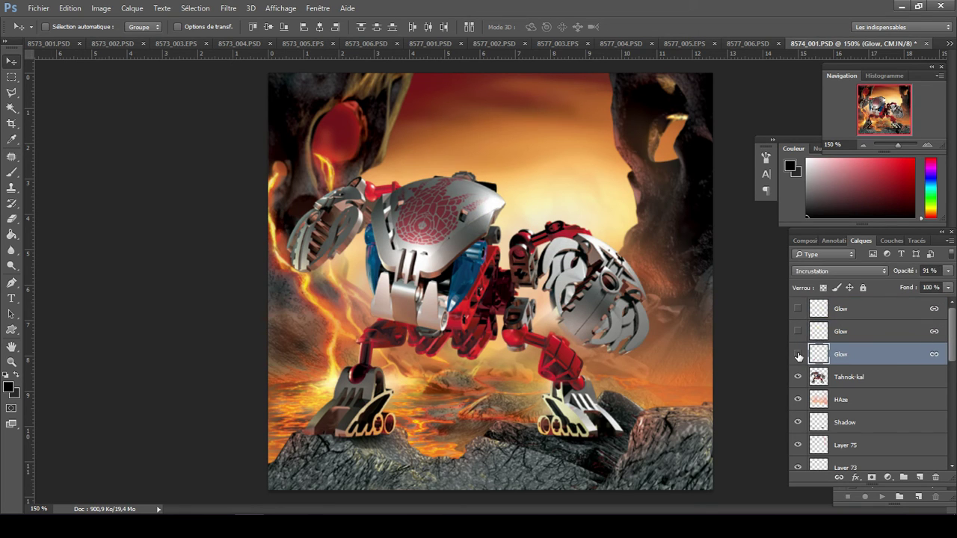
left_click(798, 354)
- Select the Tahnok-kal layer and turn on the display of layer edges (Contours du calque)
left_click(868, 376)
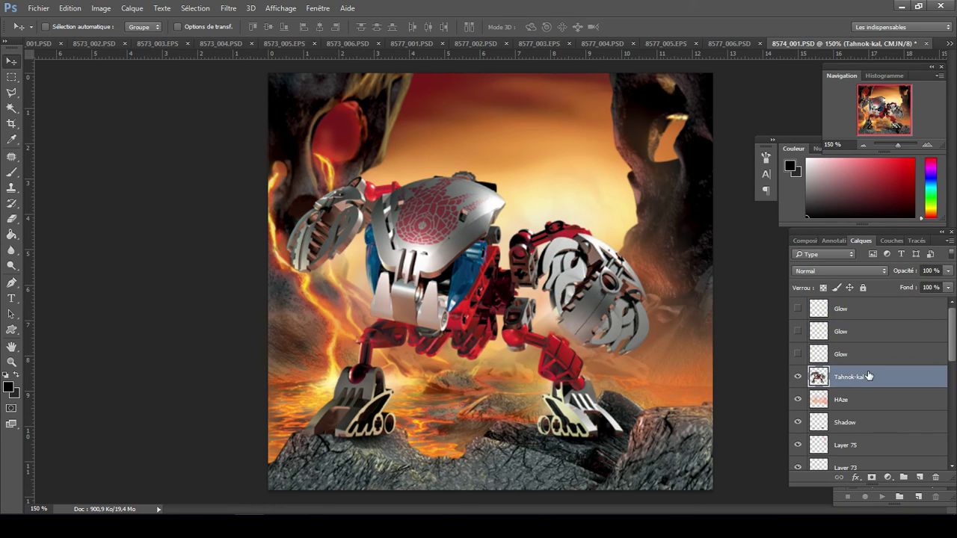
left_click(317, 6)
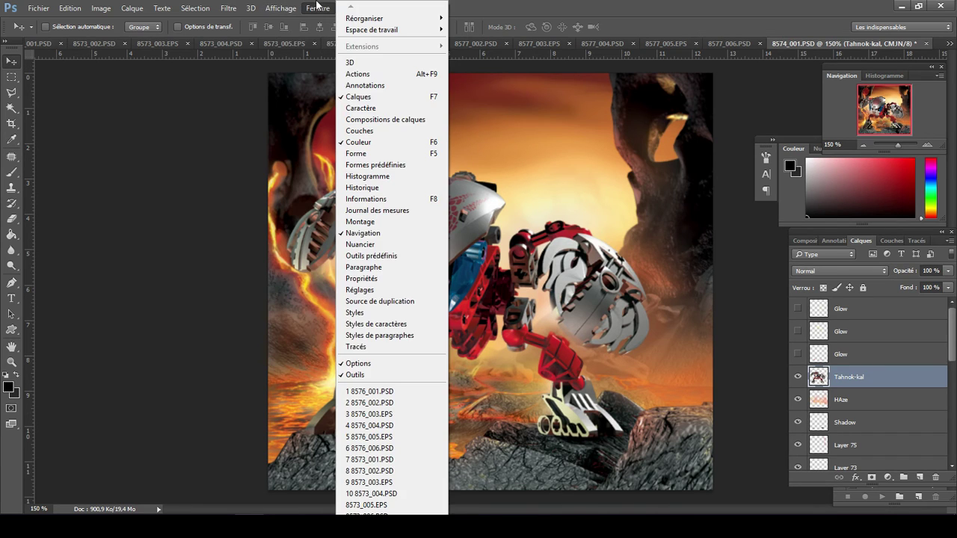
mouse_move(293, 11)
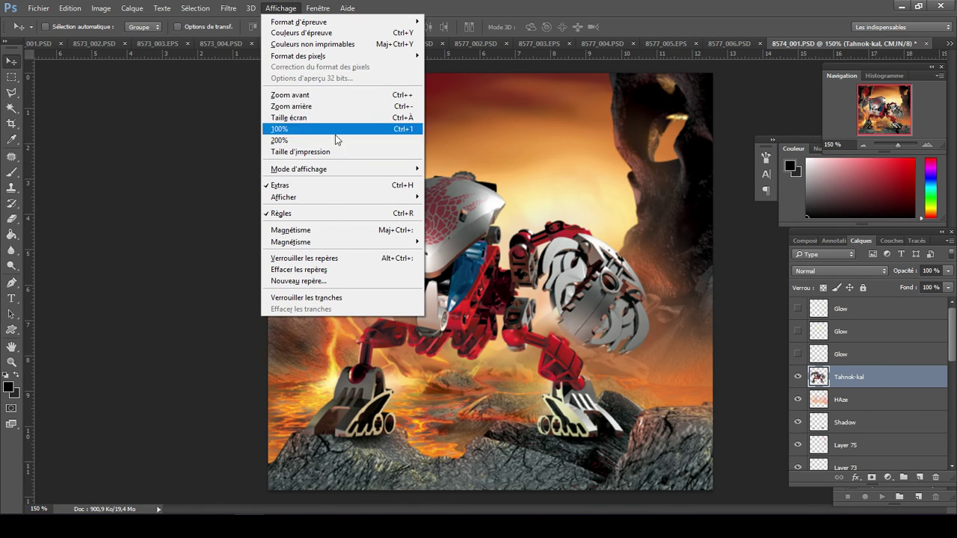
mouse_move(356, 198)
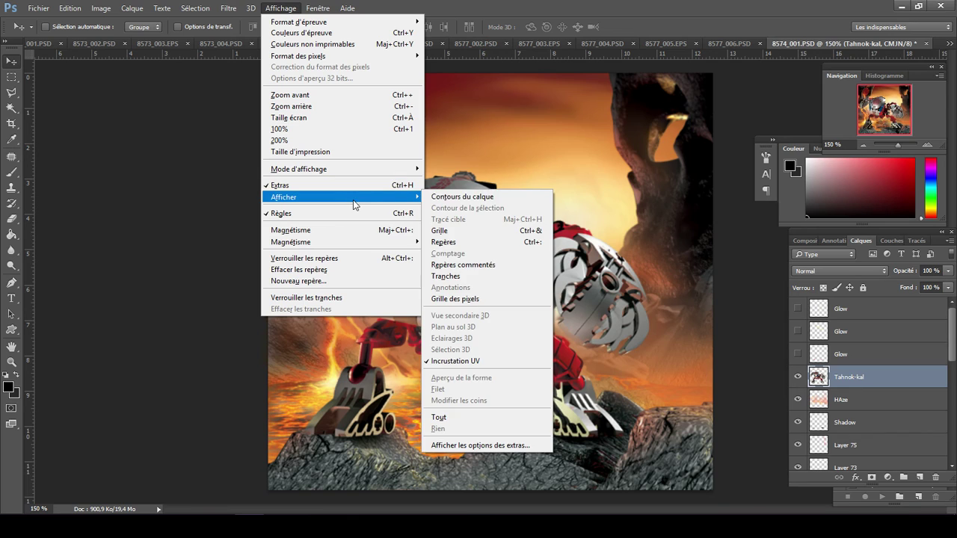
left_click(465, 198)
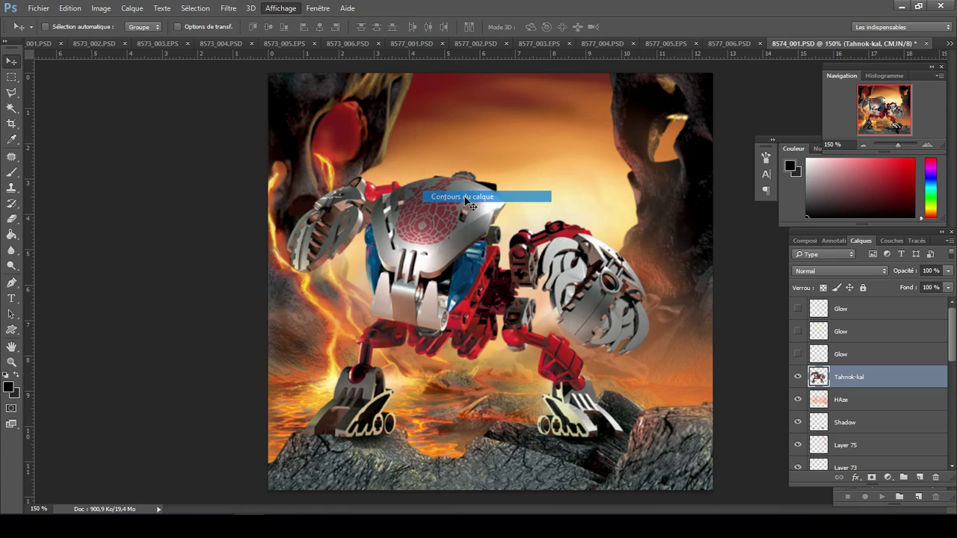
- Hide the Tahnok-kal character layer and the HAze layer beneath it
left_click(799, 378)
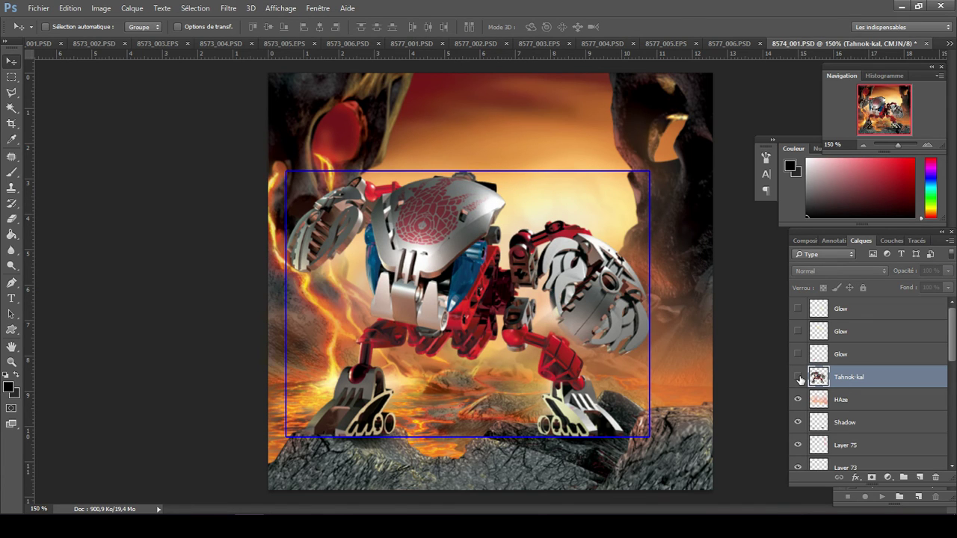
left_click(799, 377)
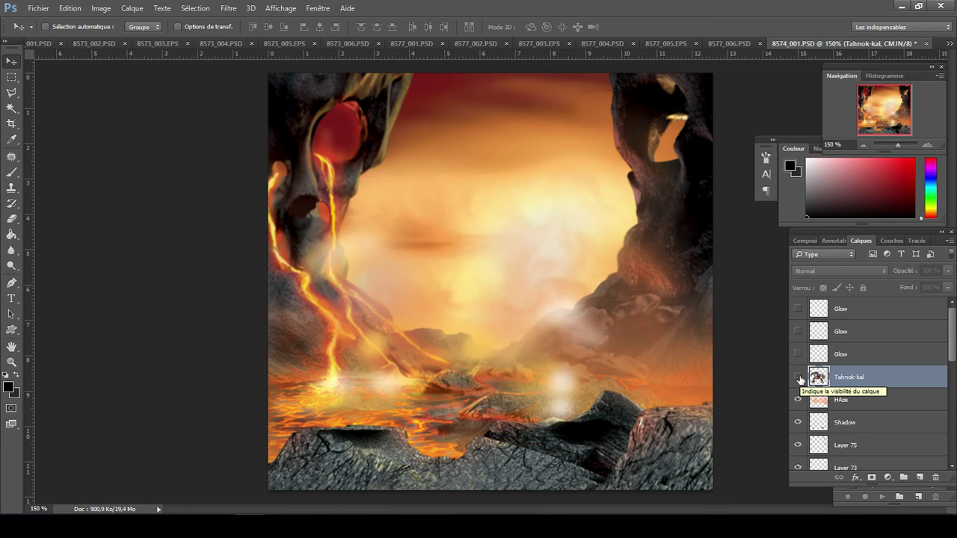
scroll(954, 346, "down", 3)
right_click(954, 365)
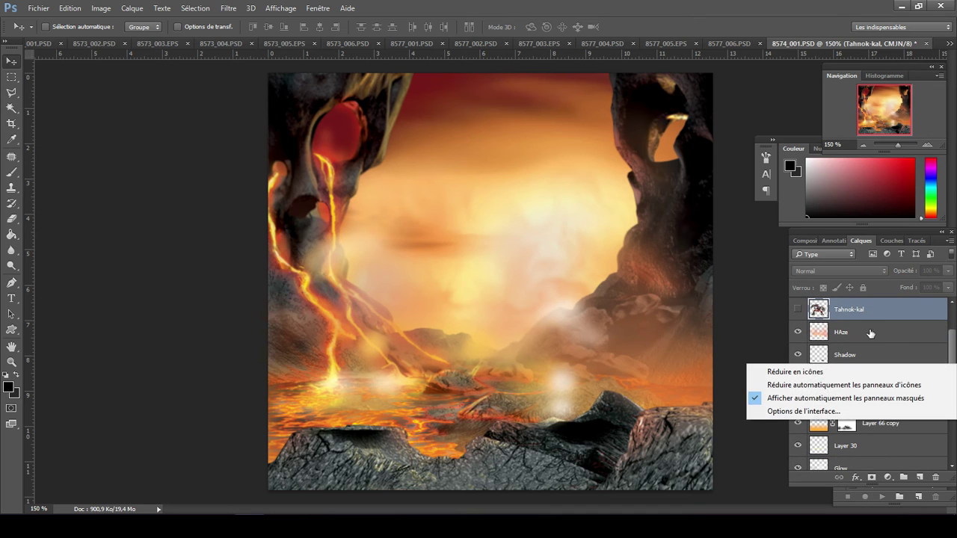
left_click(870, 333)
left_click(871, 334)
left_click(798, 332)
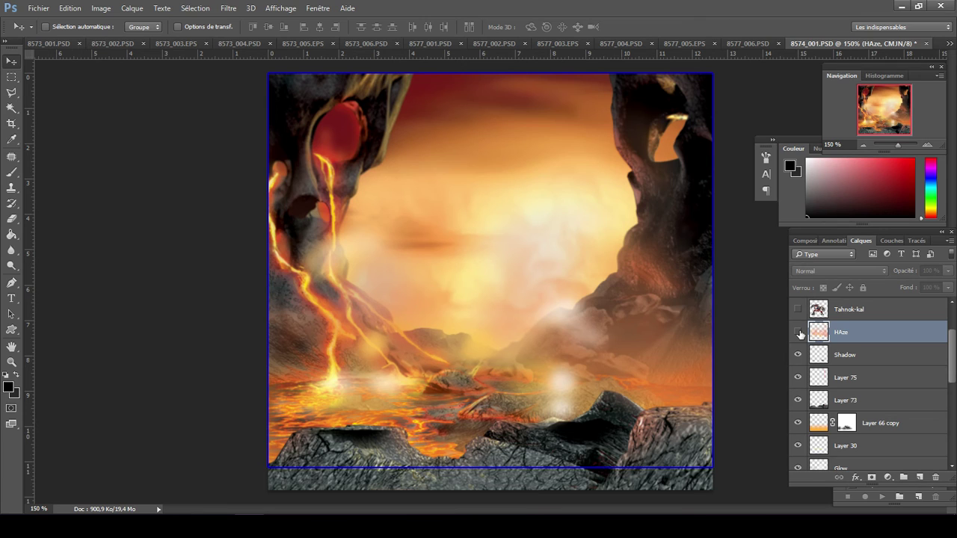
left_click(799, 333)
- Compare the artwork with and without the Shadow layer and Layer 75, leaving both hidden
left_click(847, 361)
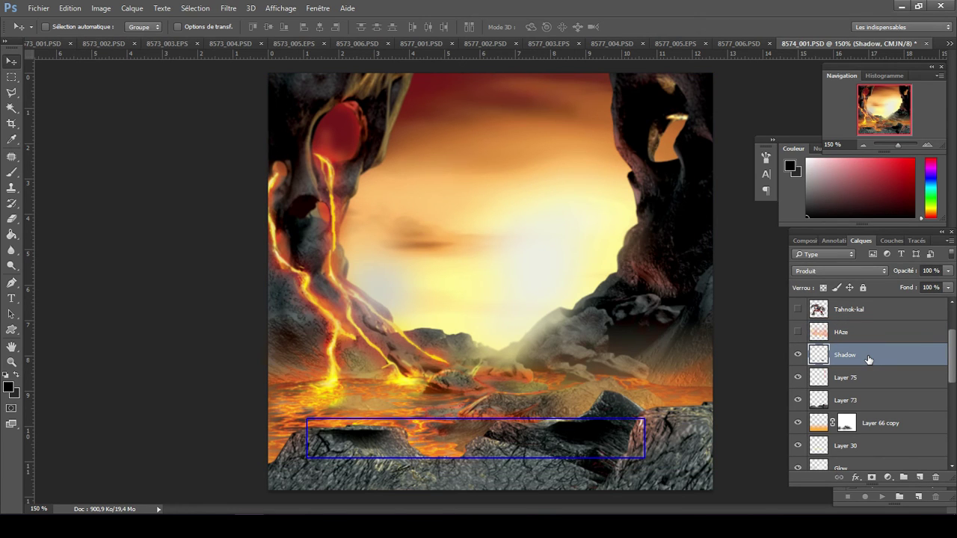
left_click(799, 356)
left_click(799, 356)
left_click(799, 356)
left_click(852, 380)
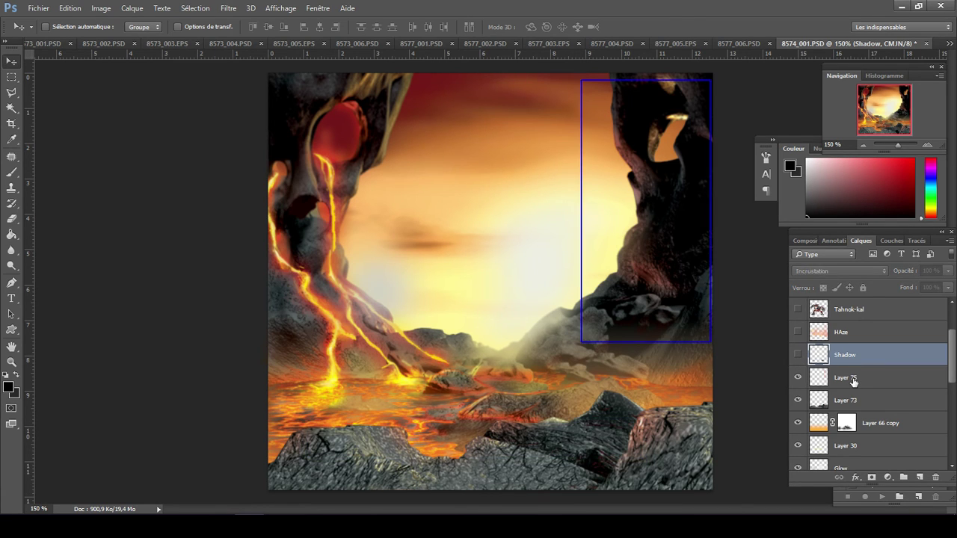
left_click(798, 377)
left_click(798, 378)
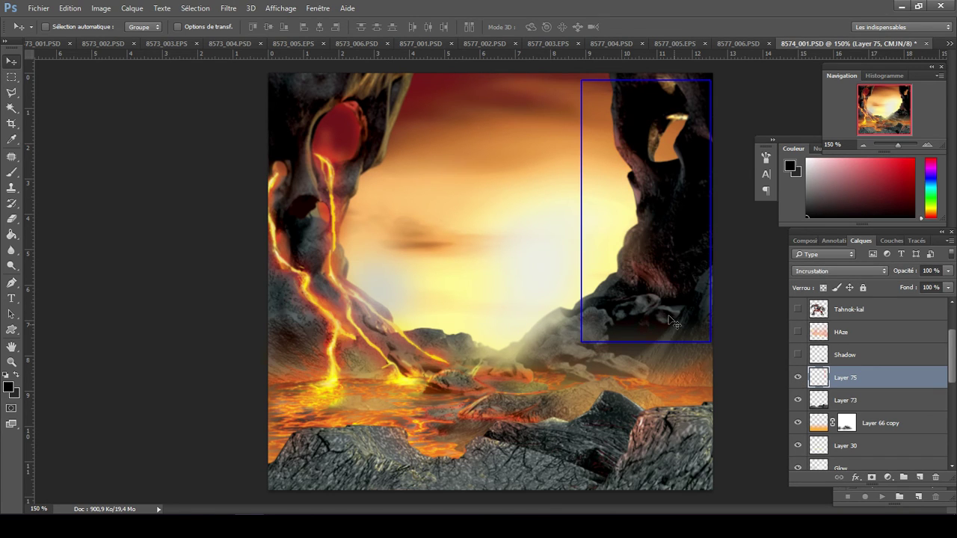
left_click(797, 379)
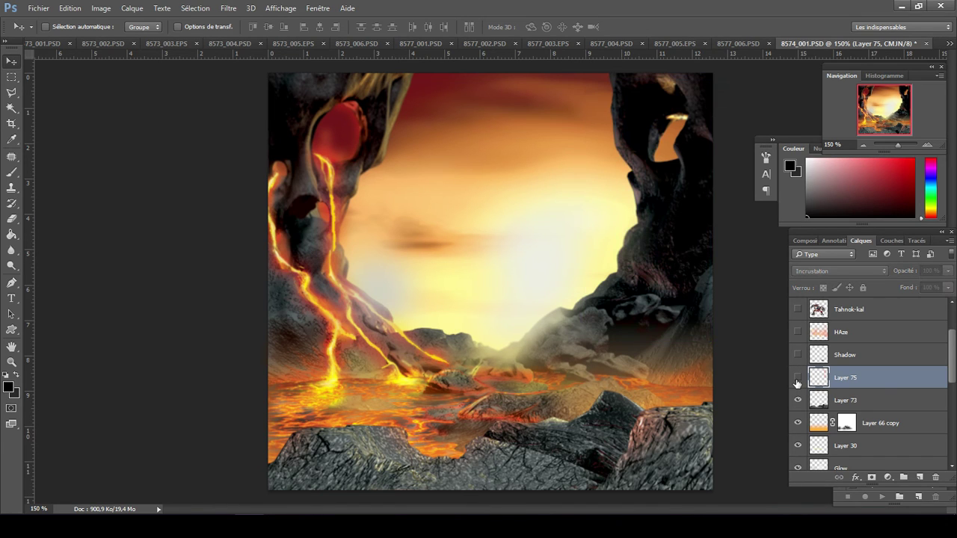
- Try moving the foreground rocks of Layer 73 to different positions in the scene, and undo the moves
left_click(871, 404)
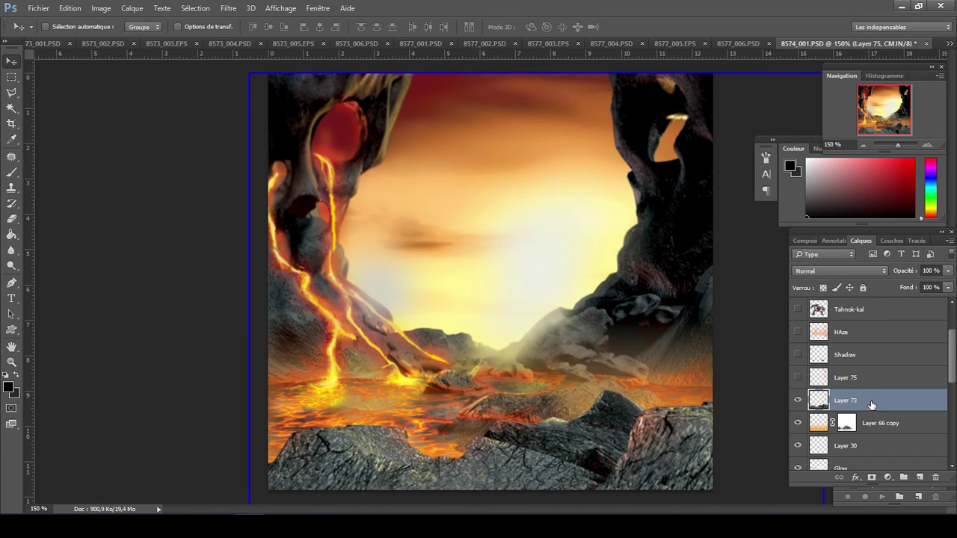
left_click_drag(688, 393, 591, 337)
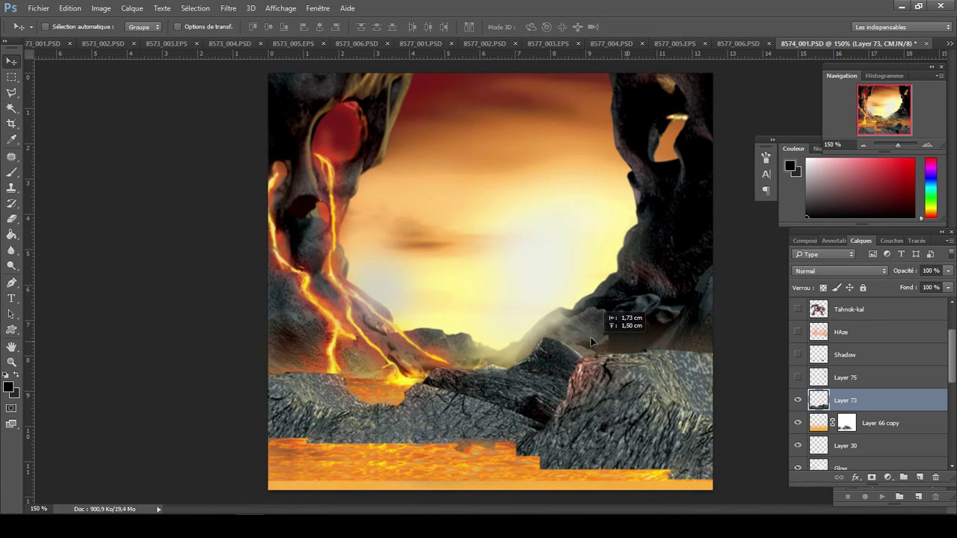
key("ctrl+z")
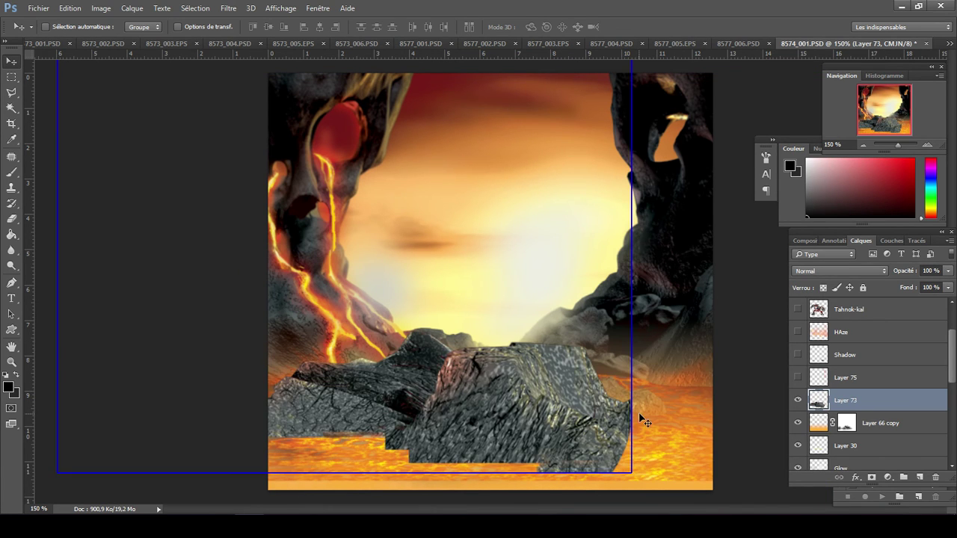
left_click_drag(543, 427, 673, 425)
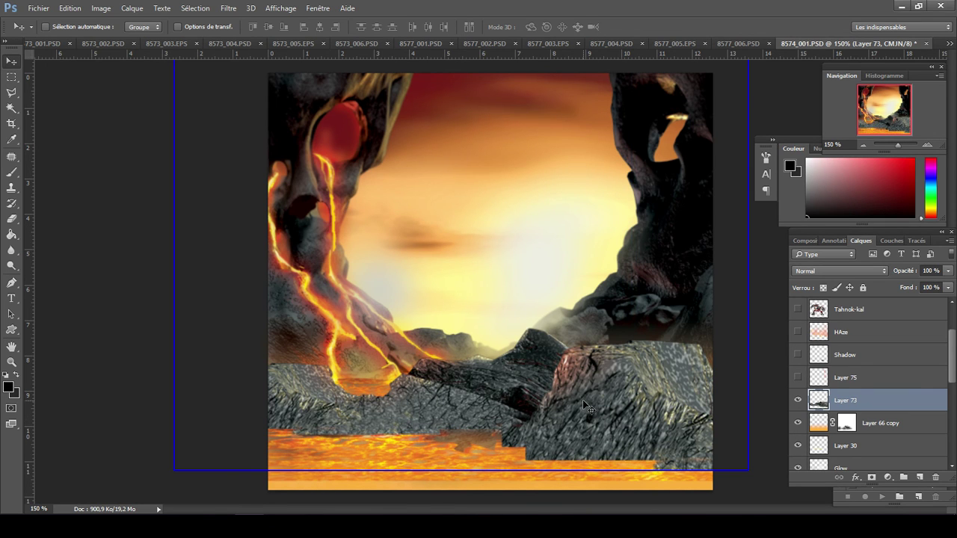
key("ctrl+alt+z")
key("ctrl+alt+z")
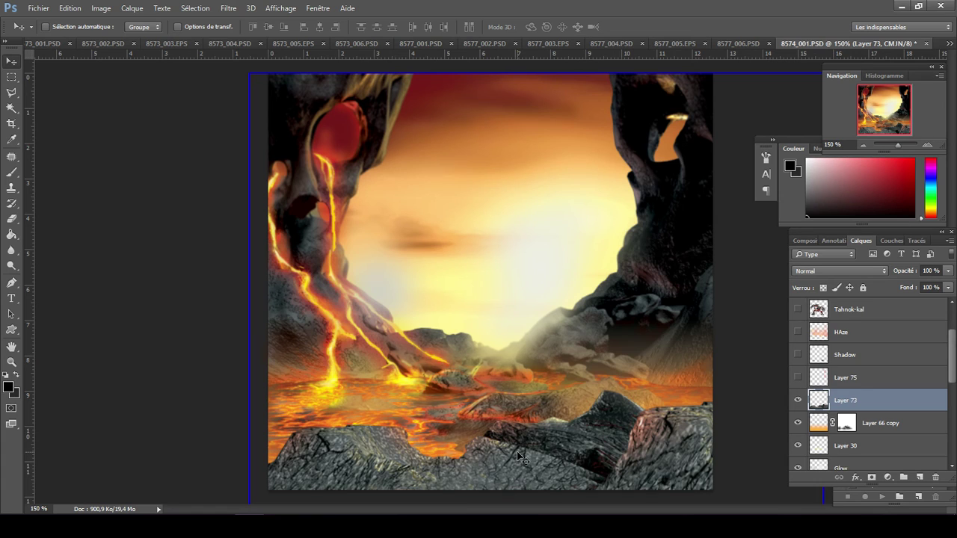
left_click_drag(516, 451, 466, 388)
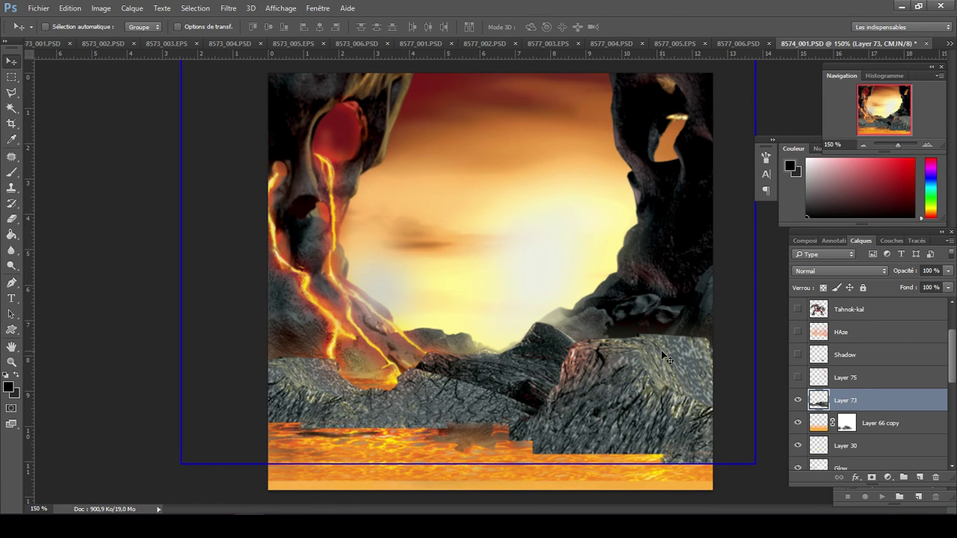
left_click_drag(457, 390, 523, 391)
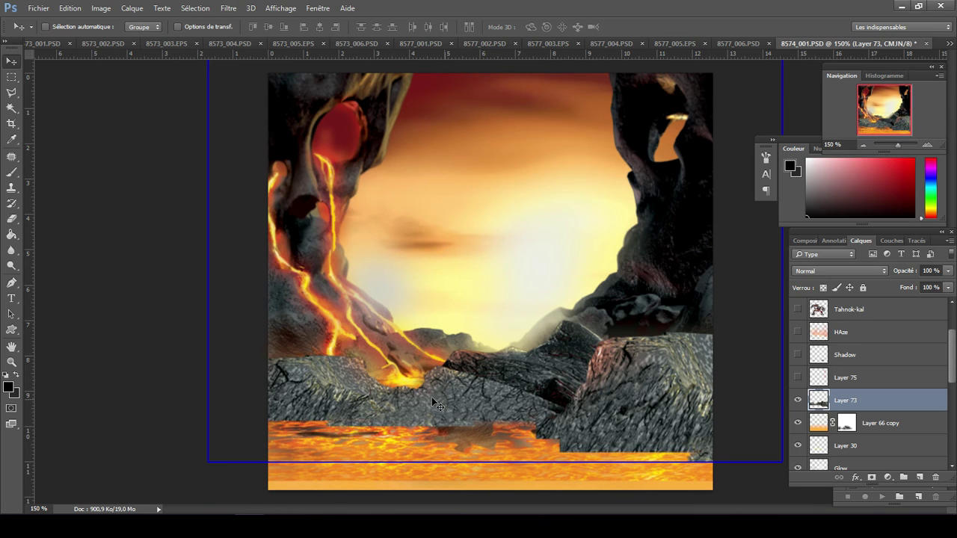
left_click_drag(431, 397, 460, 392)
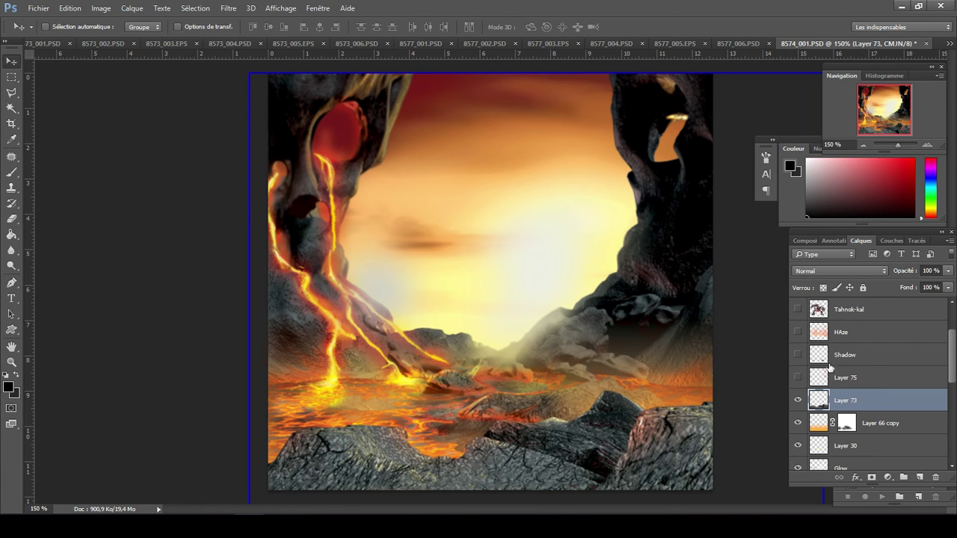
- Hide the foreground rocks of Layer 73 and the masked lava overlay Layer 66 copy
left_click(798, 403)
left_click(867, 423)
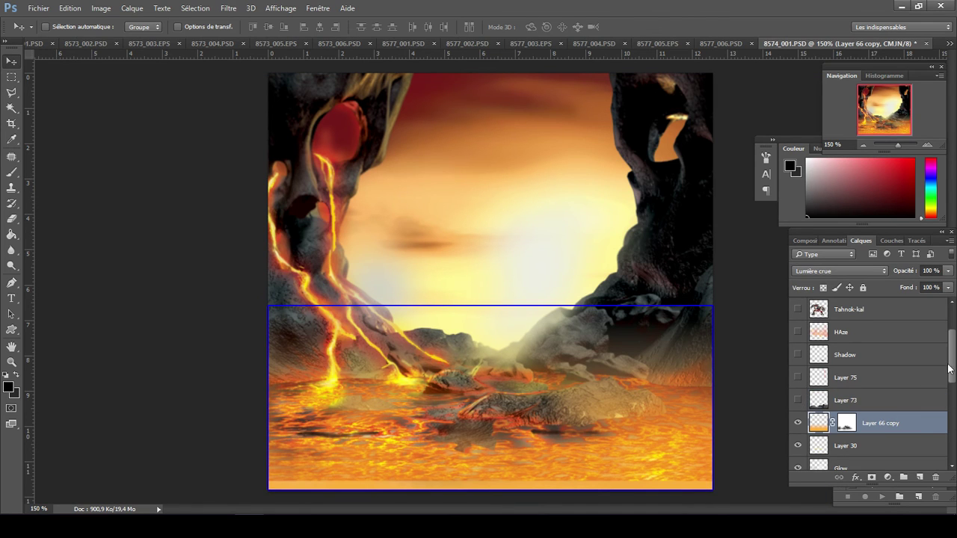
scroll(949, 371, "down", 2)
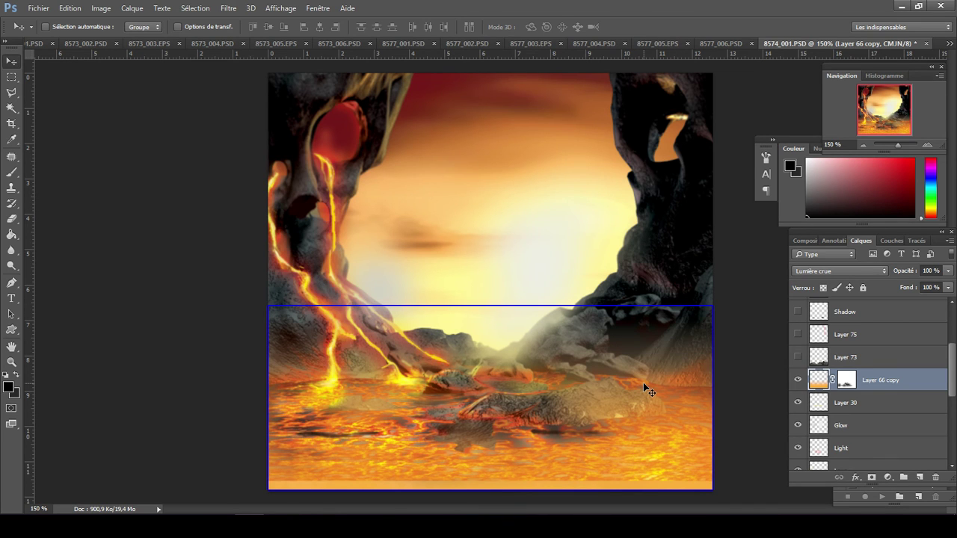
left_click(798, 380)
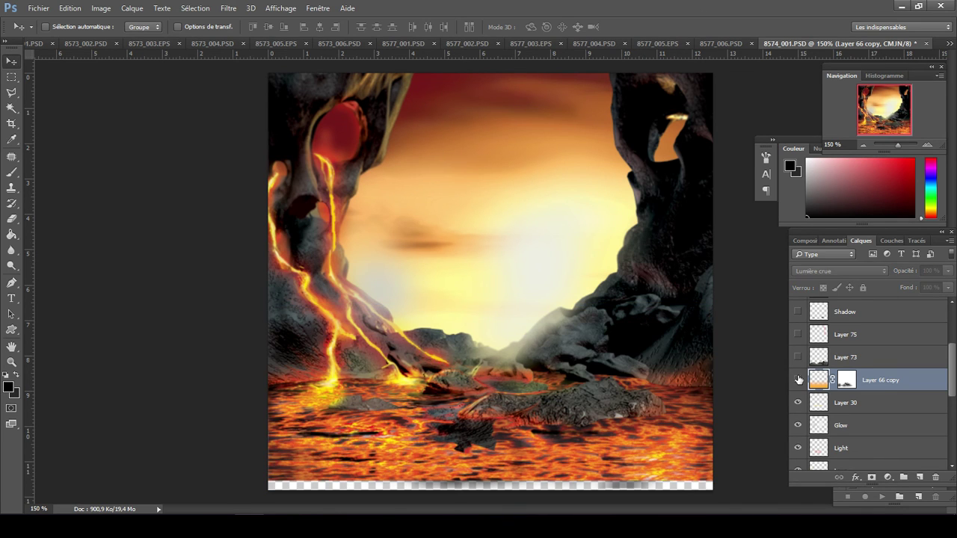
left_click(798, 380)
left_click(798, 380)
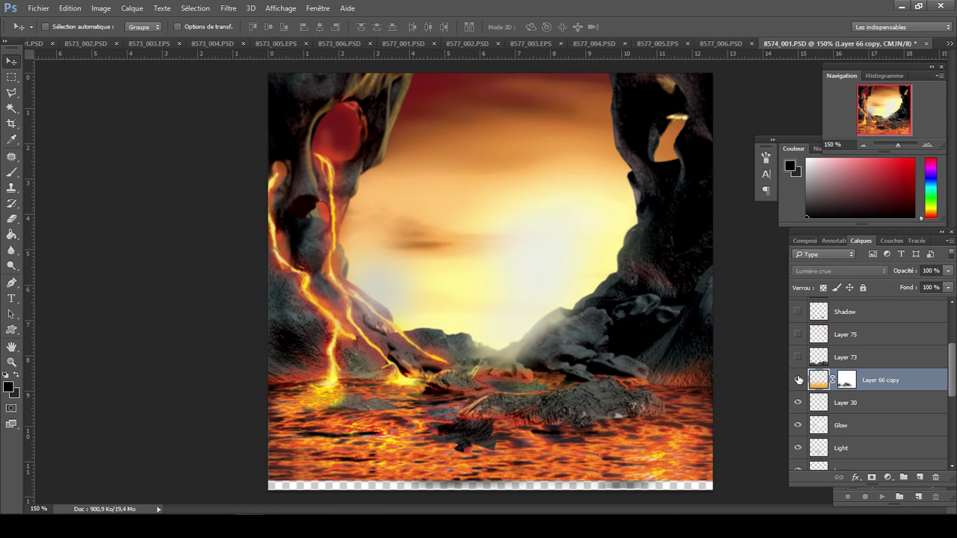
left_click(798, 379)
left_click(797, 380)
- Hide Layer 30 and the Glow layer directly below it, comparing the scene with and without Layer 30
scroll(798, 379, "down", 2)
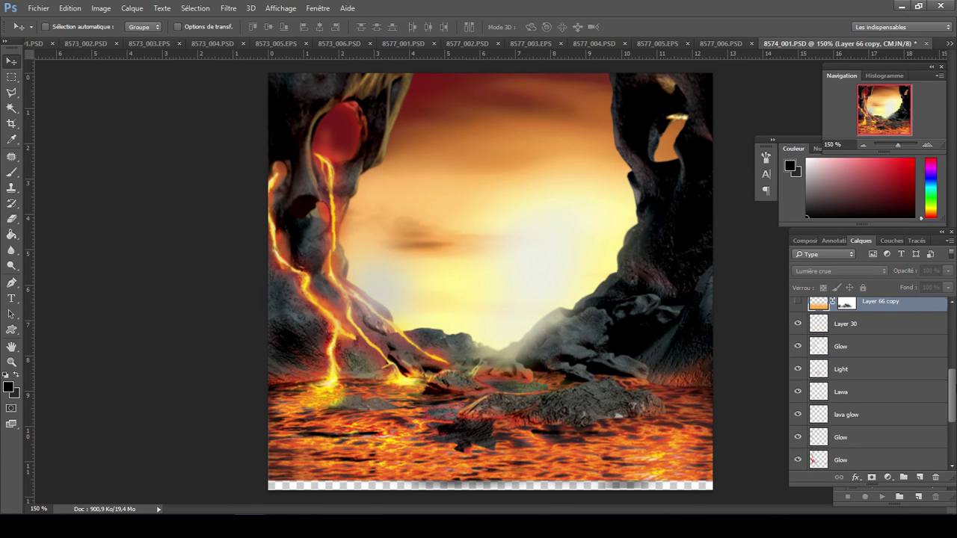
left_click(876, 329)
left_click(797, 325)
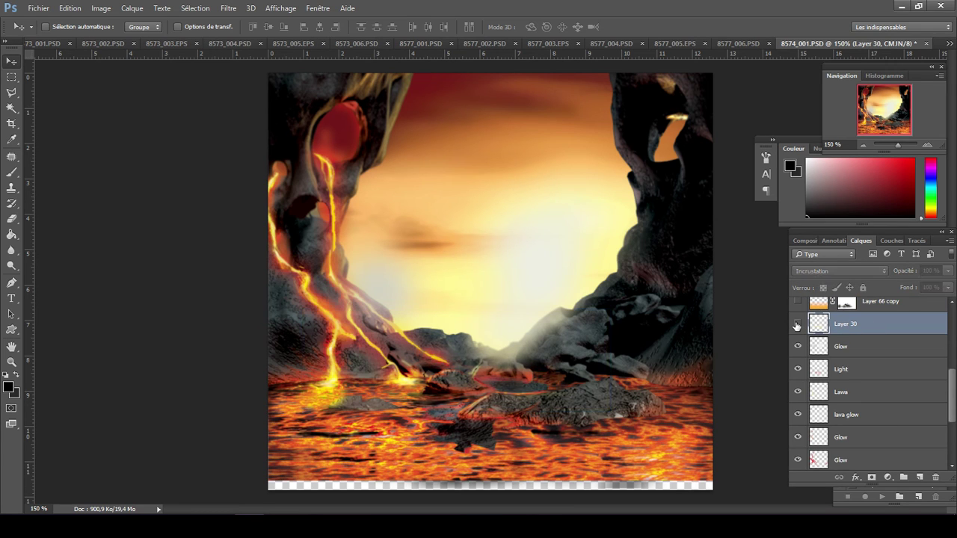
left_click(797, 324)
left_click(797, 324)
left_click(797, 325)
left_click(870, 351)
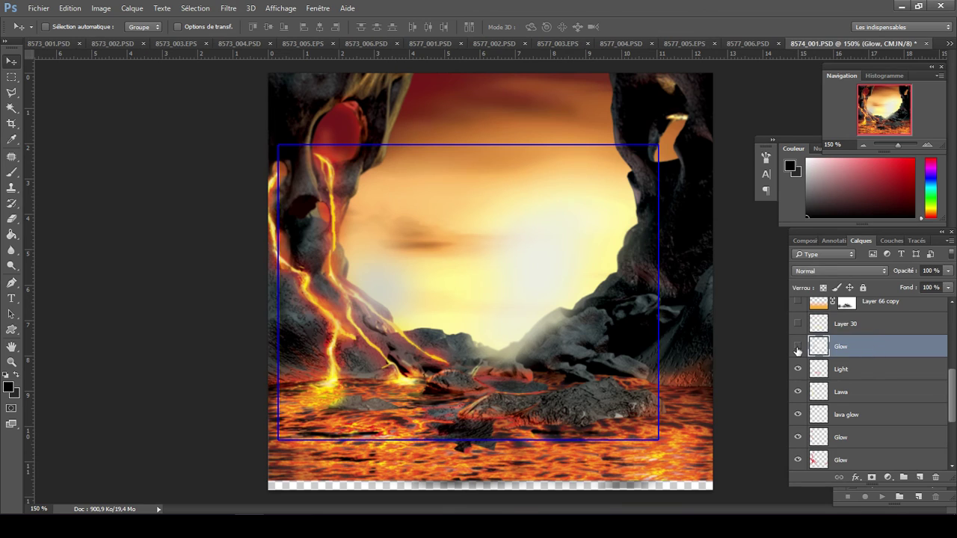
left_click(797, 346)
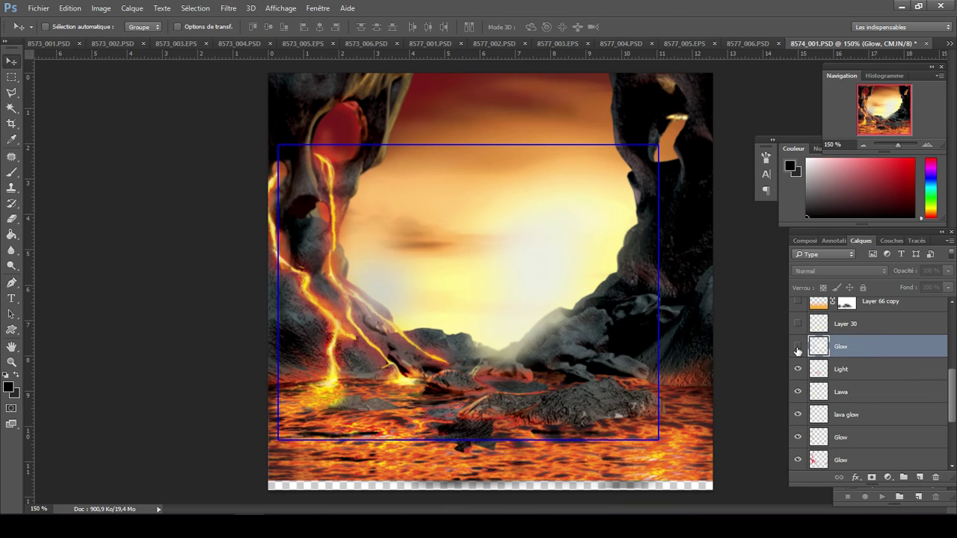
- Hide the Light layer and the Lawa layer containing the bright lava streams
left_click(875, 374)
left_click(797, 370)
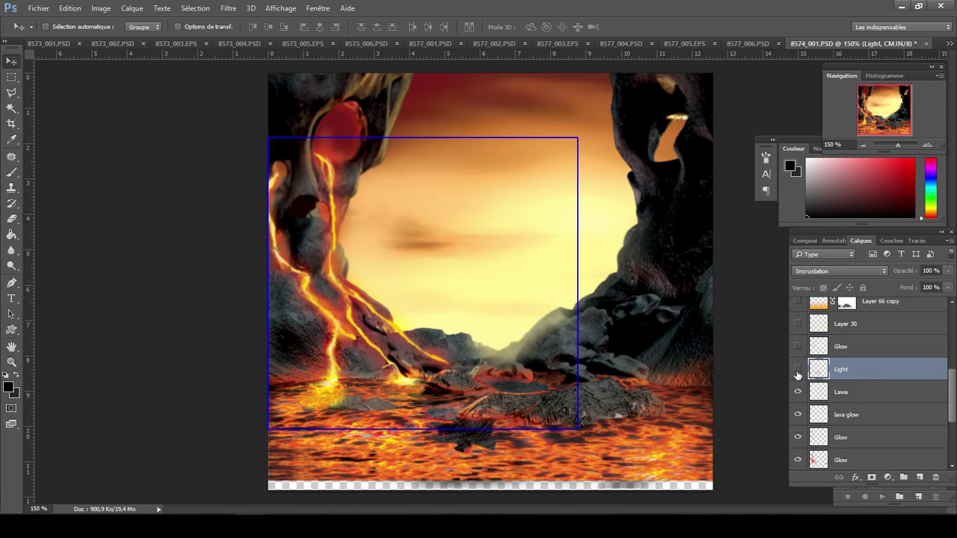
left_click(865, 391)
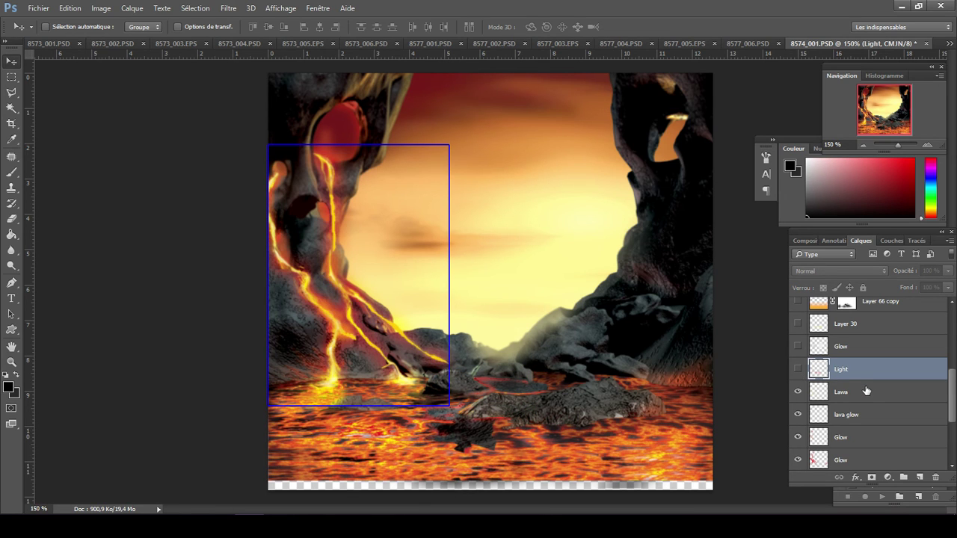
left_click(866, 391)
left_click(797, 392)
left_click(798, 391)
left_click(797, 392)
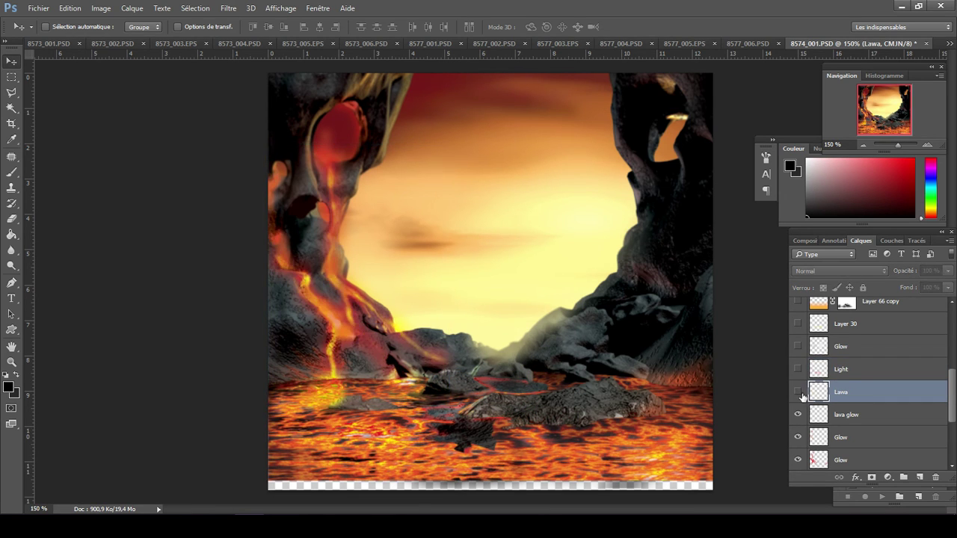
- Hide the lava glow layer and the Glow layer directly below it, comparing the scene with and without that Glow layer
left_click(869, 424)
left_click(797, 414)
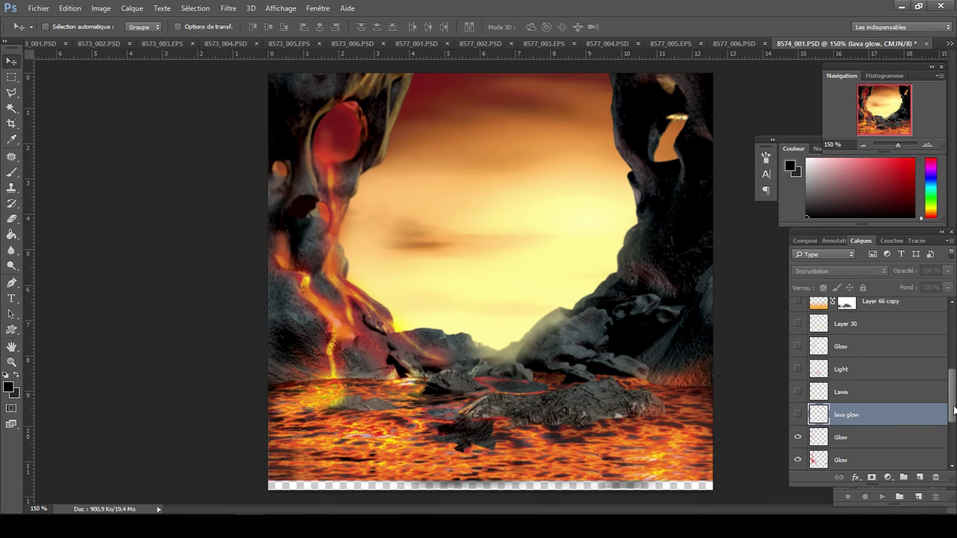
scroll(953, 408, "down", 5)
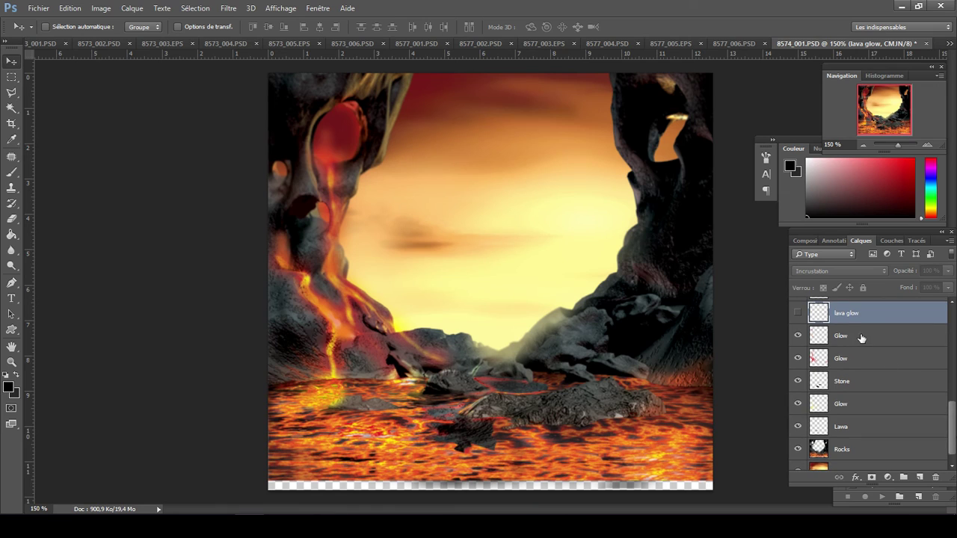
left_click(857, 337)
left_click(798, 336)
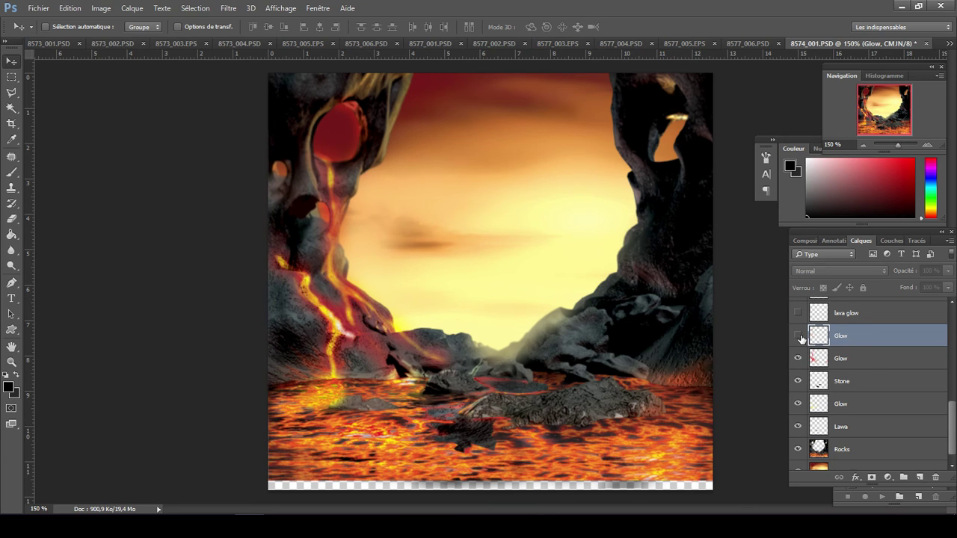
left_click(798, 336)
left_click(798, 336)
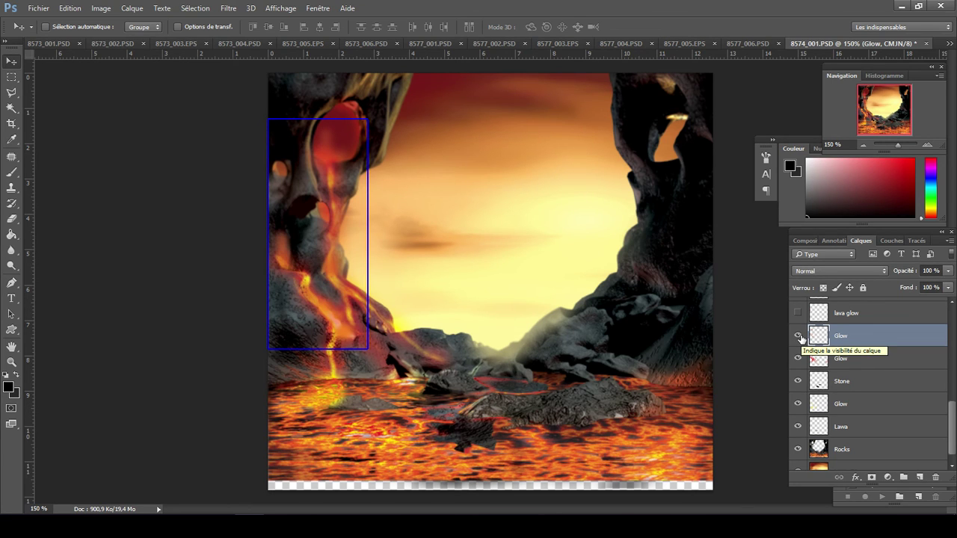
left_click(798, 336)
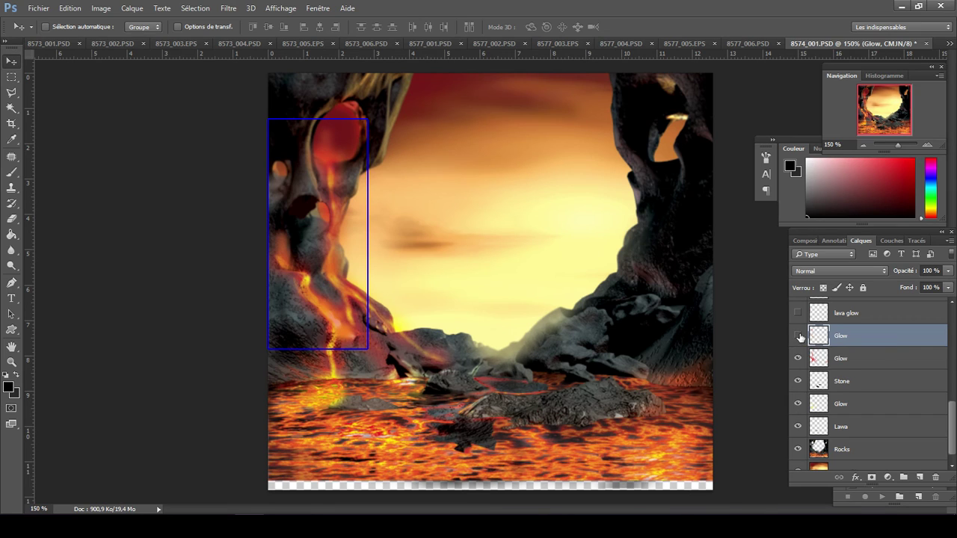
- Hide the red Glow layer directly above the Stone layer, comparing the scene with and without it
left_click(858, 363)
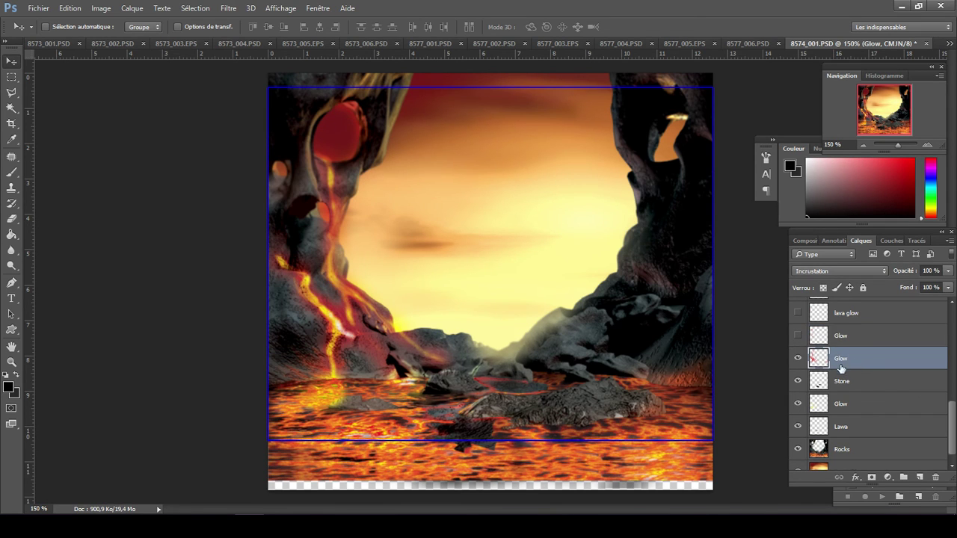
left_click(798, 359)
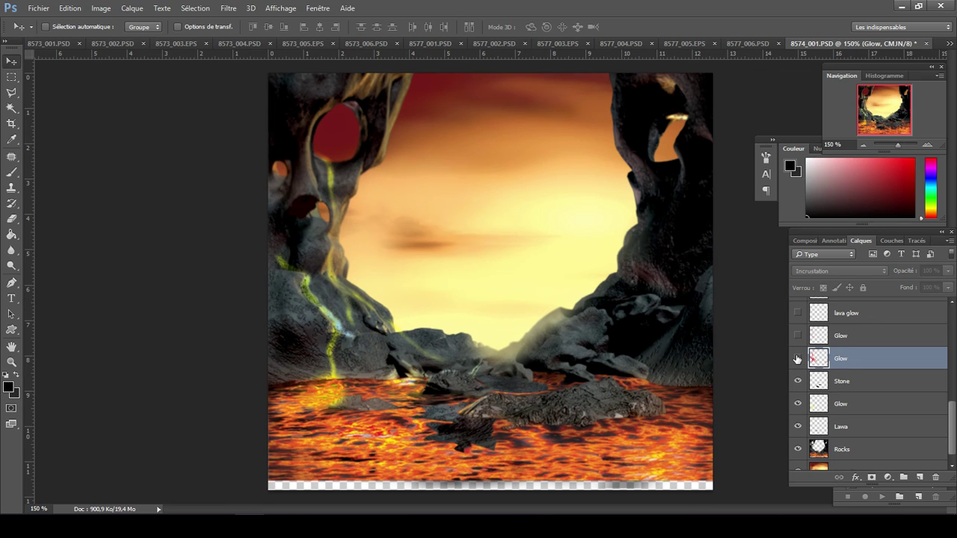
left_click(798, 359)
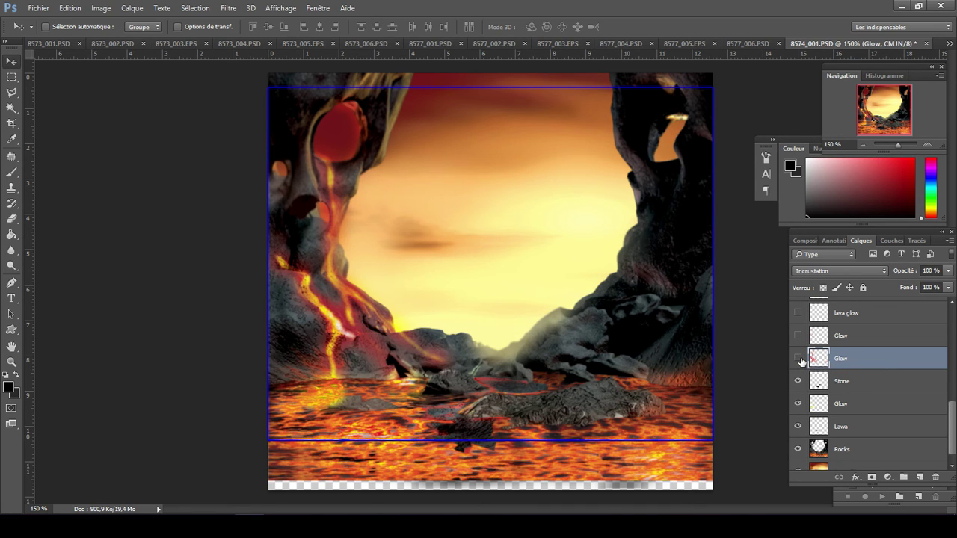
left_click(798, 360)
- Hide the Stone layer with the dark rocks in the lava, comparing the scene with and without it
left_click(819, 384)
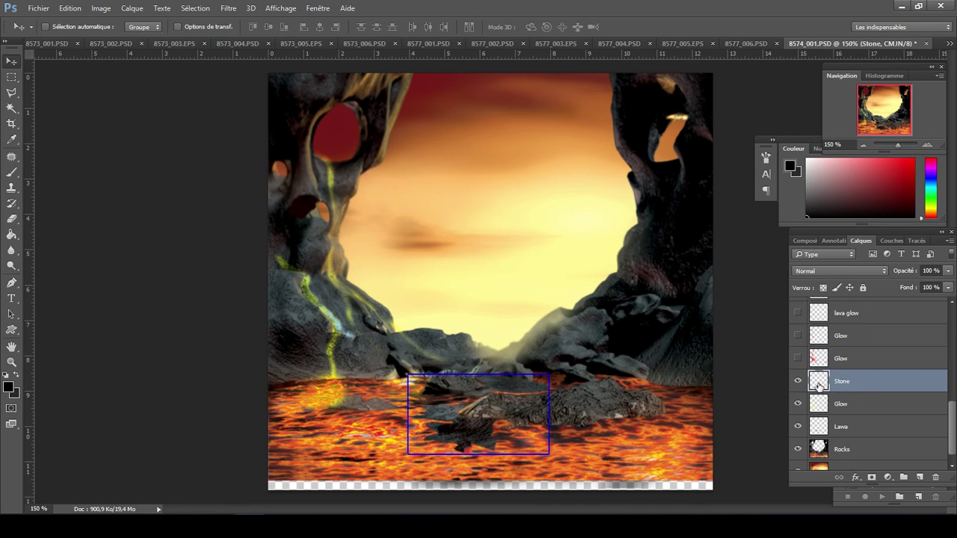
left_click(798, 382)
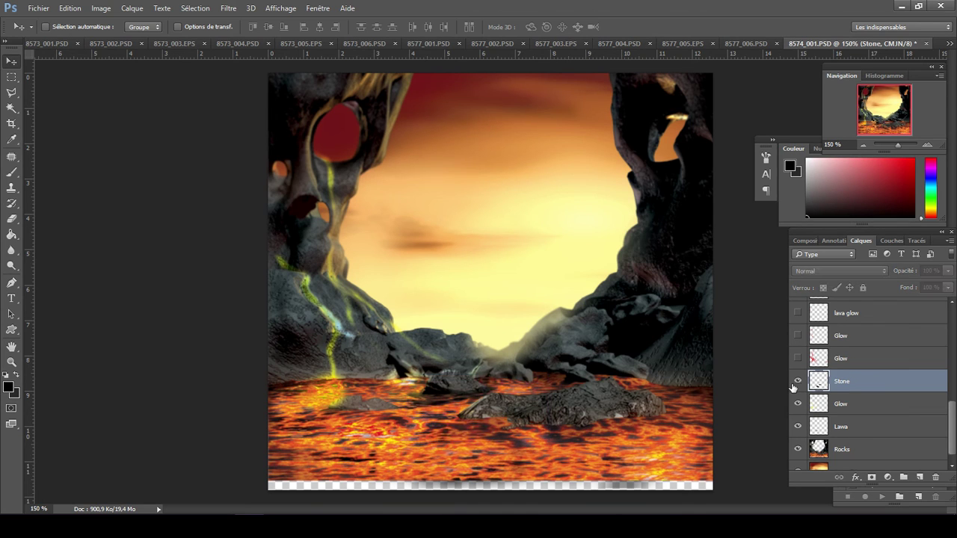
left_click(797, 383)
left_click(796, 382)
- Hide the Glow layer directly below Stone and the Lawa layer directly above Rocks
left_click(868, 411)
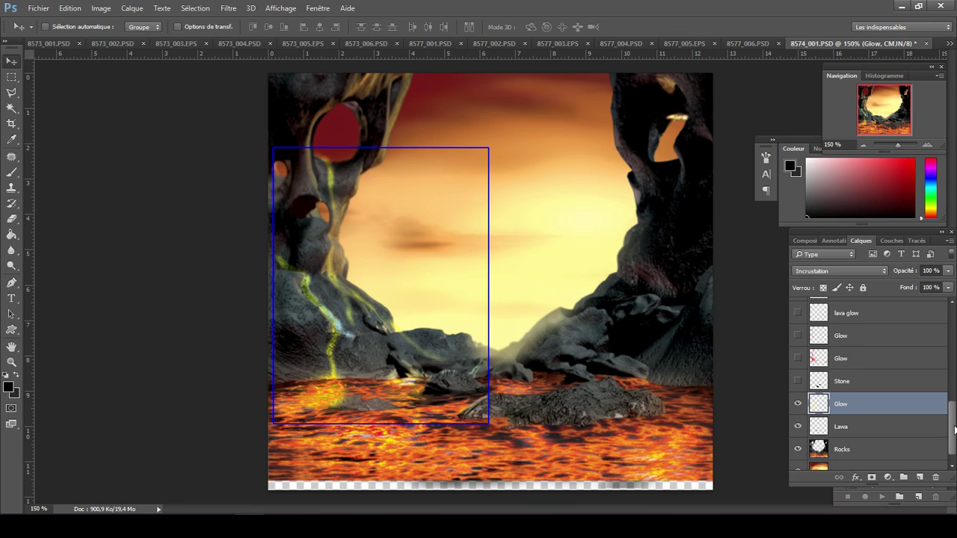
left_click_drag(954, 431, 955, 441)
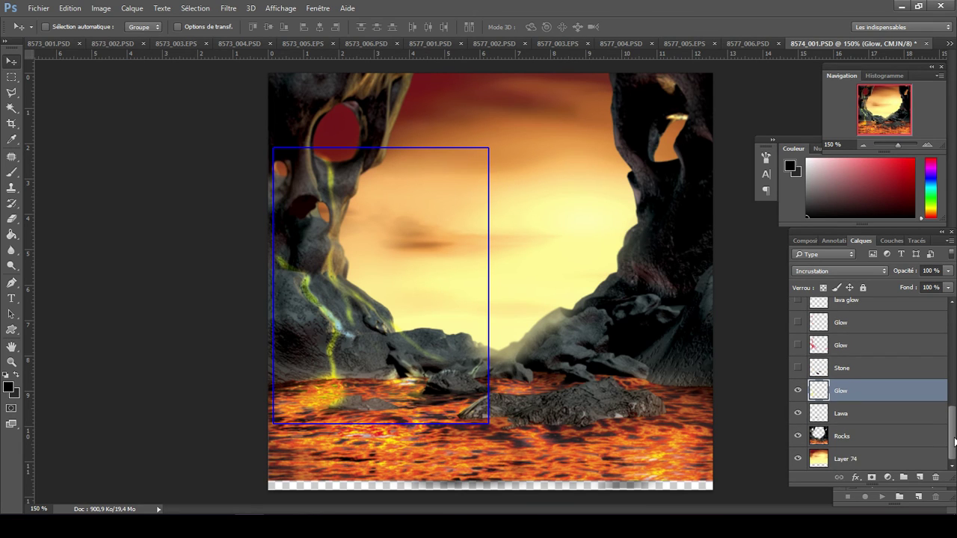
left_click(797, 391)
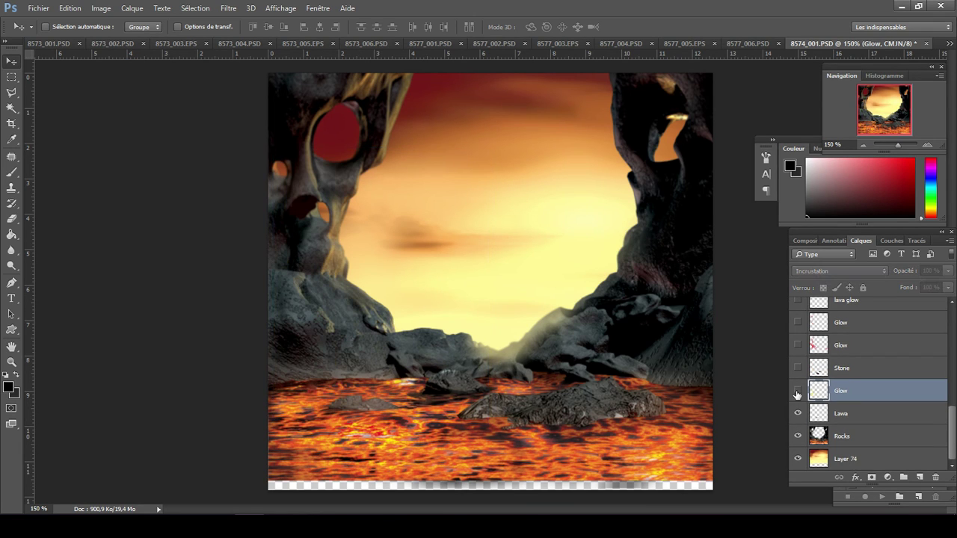
left_click(848, 416)
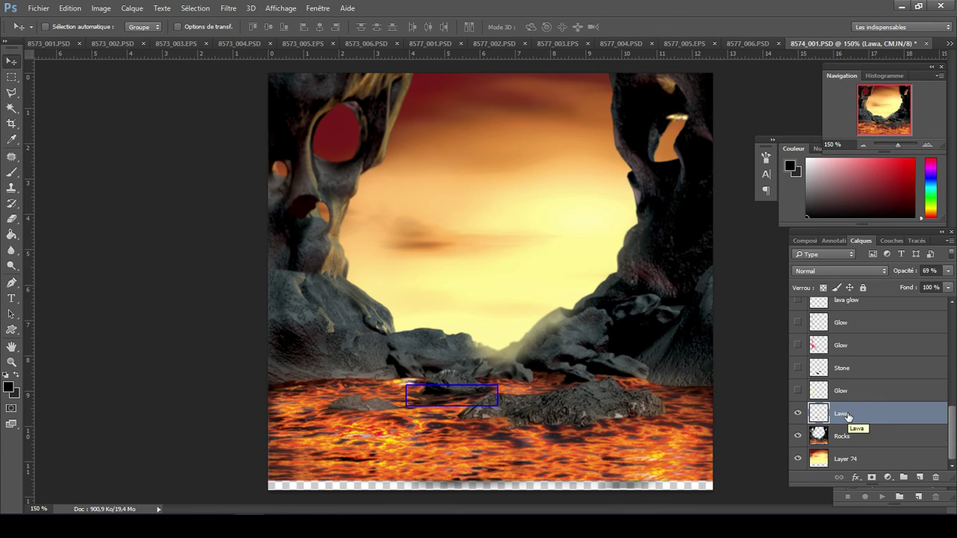
left_click(798, 415)
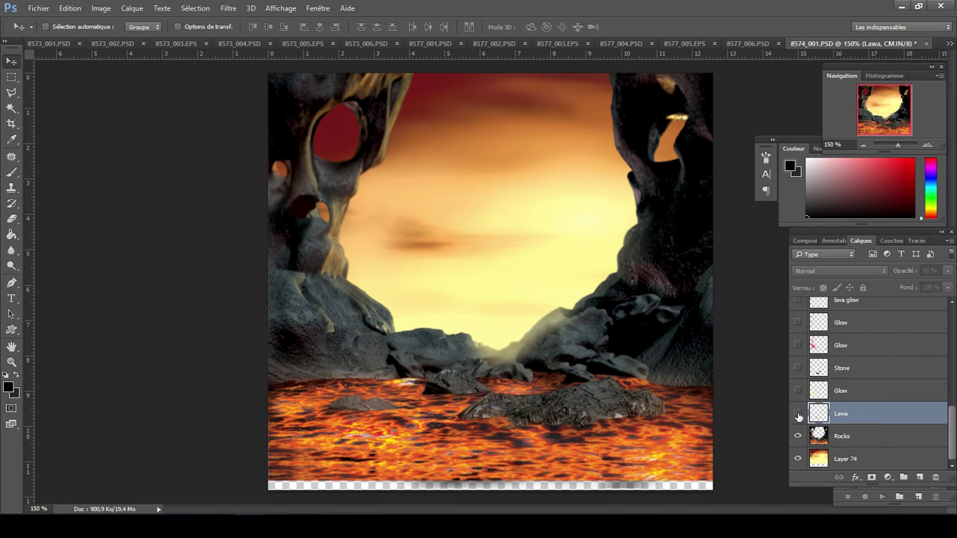
- Hide the Rocks layer after comparing the scene with and without it, and toggle Layer 74 off and back on
left_click(869, 442)
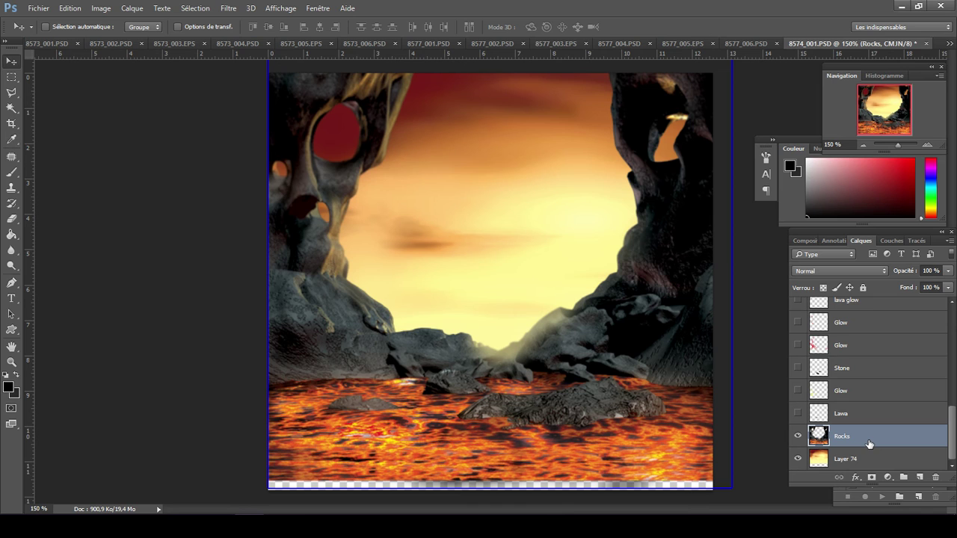
left_click(797, 437)
left_click(797, 437)
left_click(798, 437)
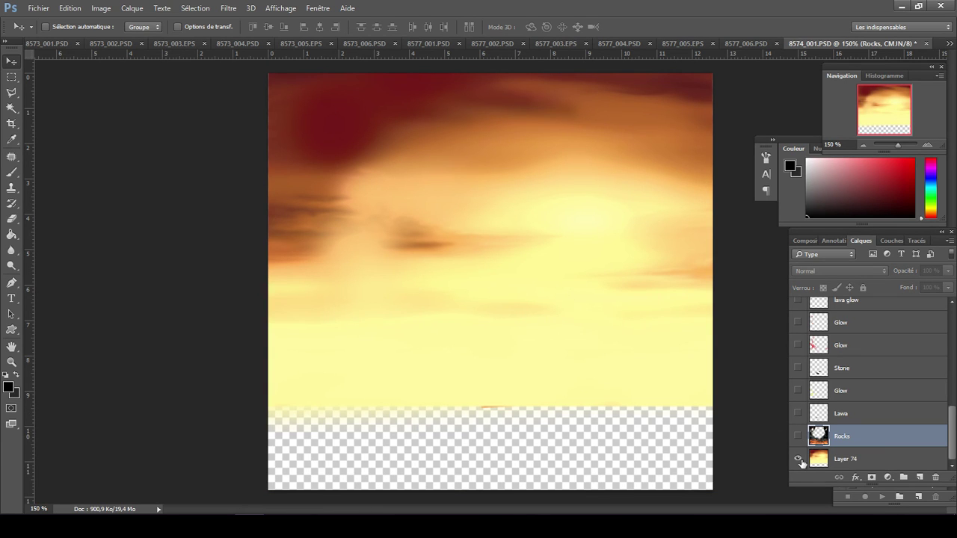
left_click(797, 459)
left_click(798, 459)
left_click(860, 459)
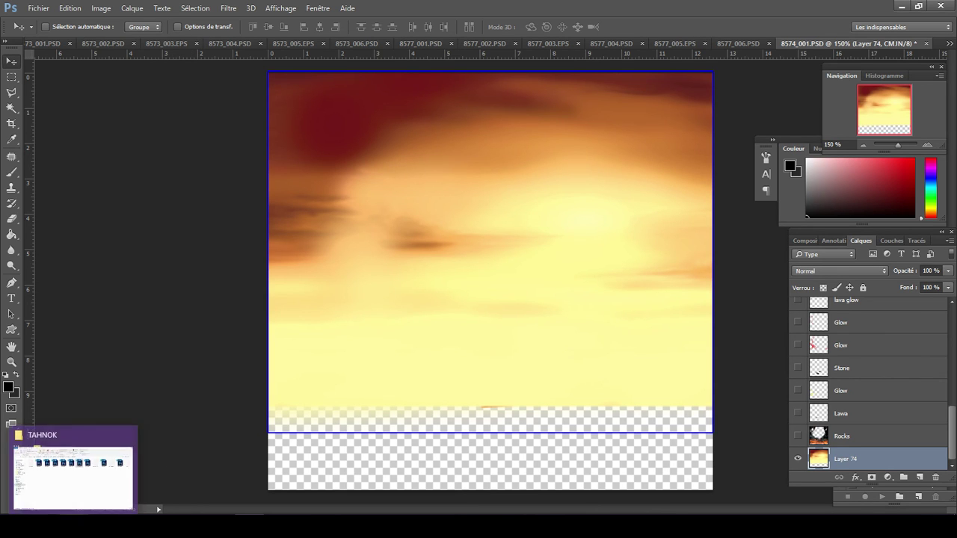
- Open the artwork file 8574_002 from the TAHNOK folder in Photoshop
left_click(73, 527)
left_click(599, 155)
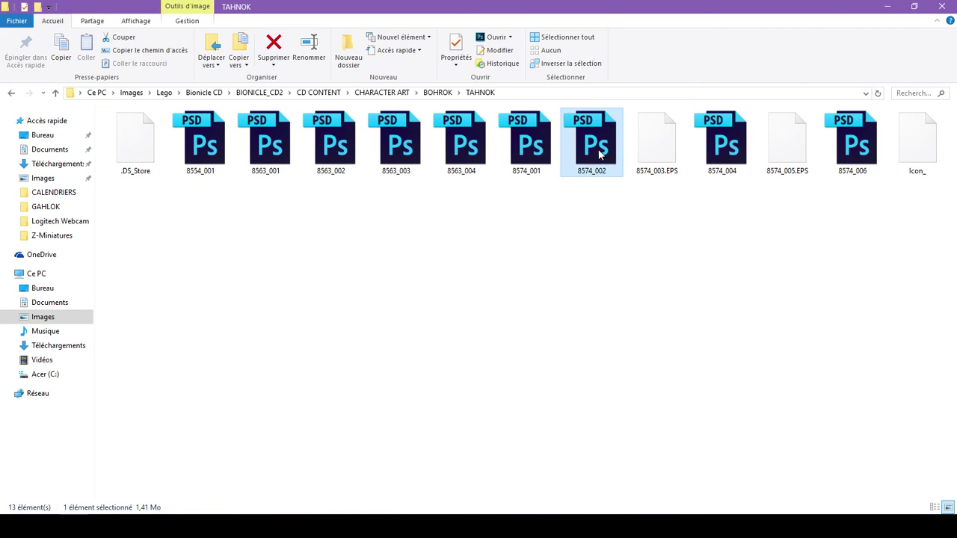
left_click_drag(599, 155, 938, 49)
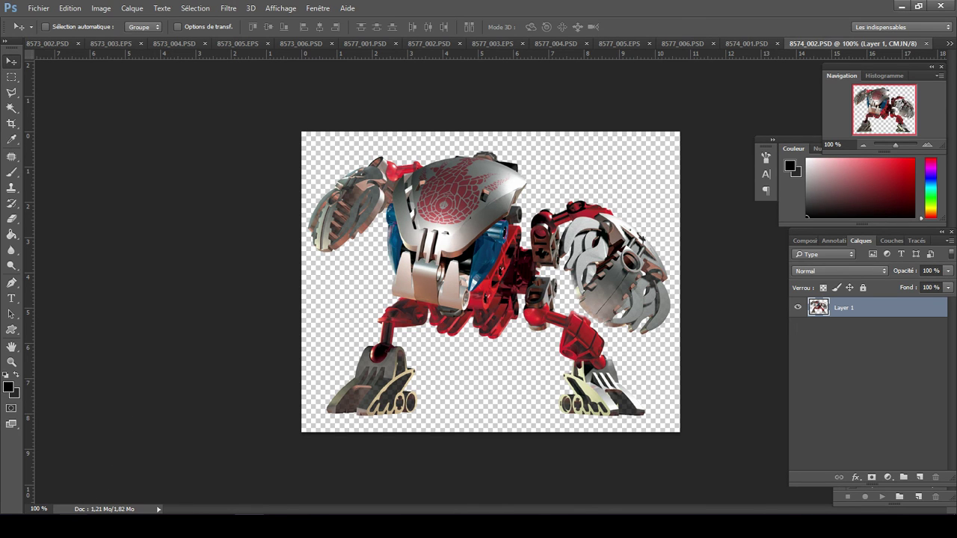
- Open 8574_003.EPS from the TAHNOK folder in Photoshop, rasterized at 1,85 × 1,85 cm, 72 pixels per inch in CMYK, and view it at 200%
mouse_move(67, 527)
left_click(67, 468)
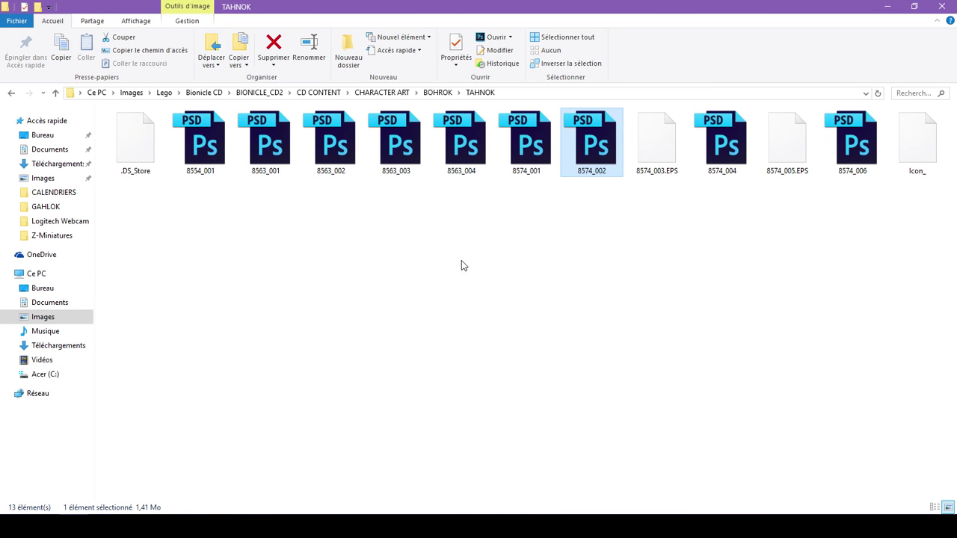
left_click_drag(661, 149, 940, 46)
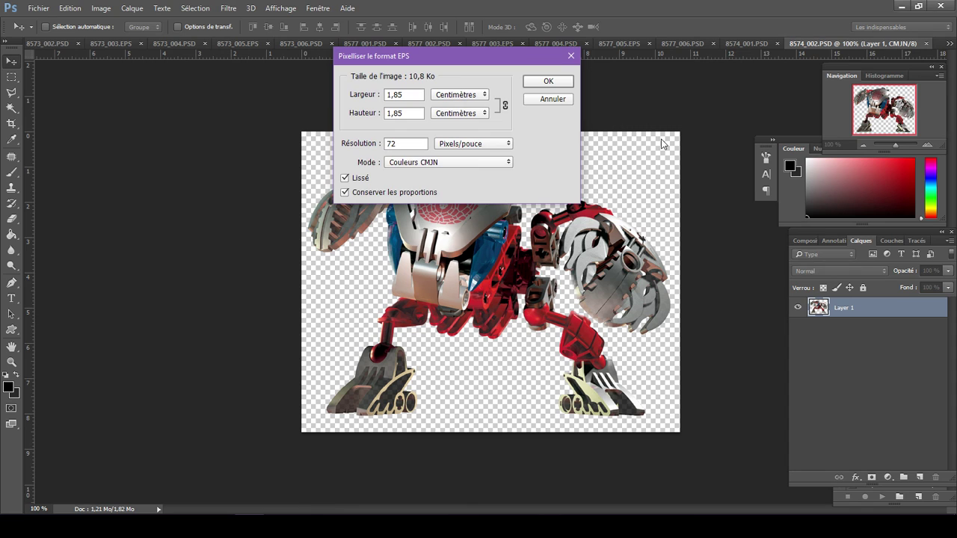
key("Return")
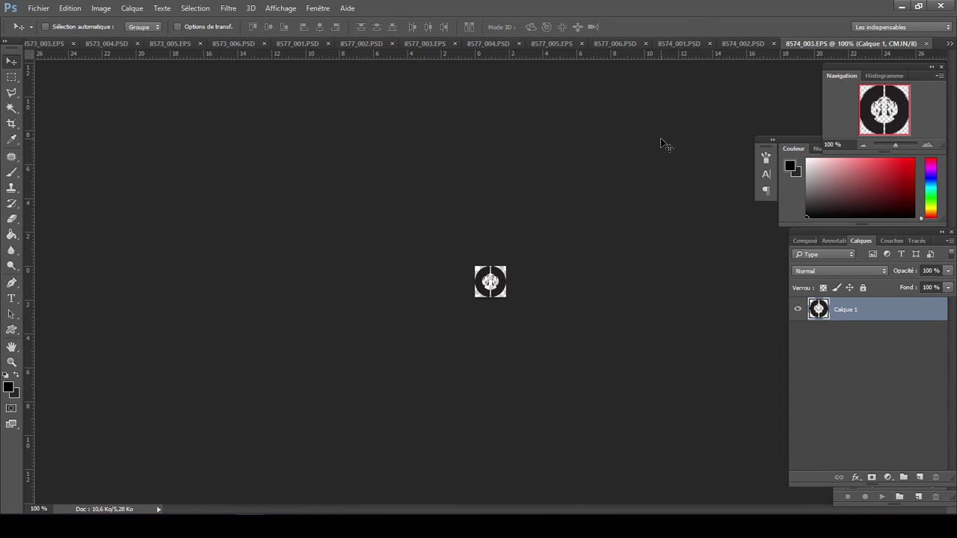
key("ctrl+plus")
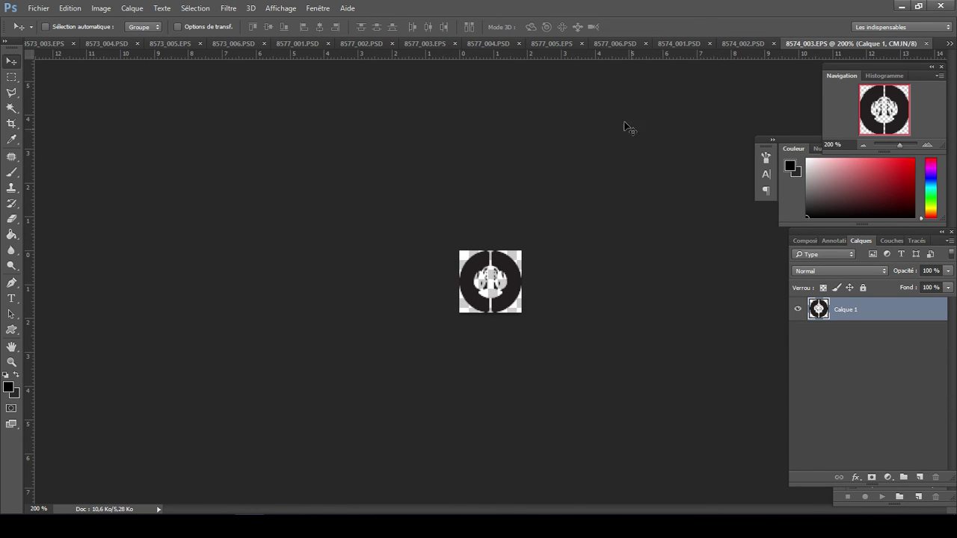
- Open the artwork file 8574_004 from the TAHNOK folder in Photoshop
left_click(75, 527)
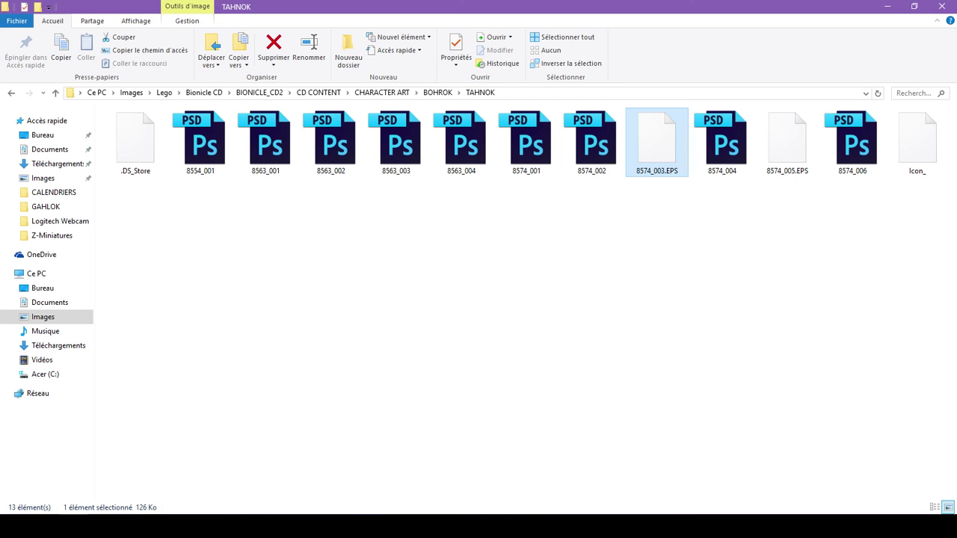
left_click(718, 172)
left_click_drag(716, 149, 941, 51)
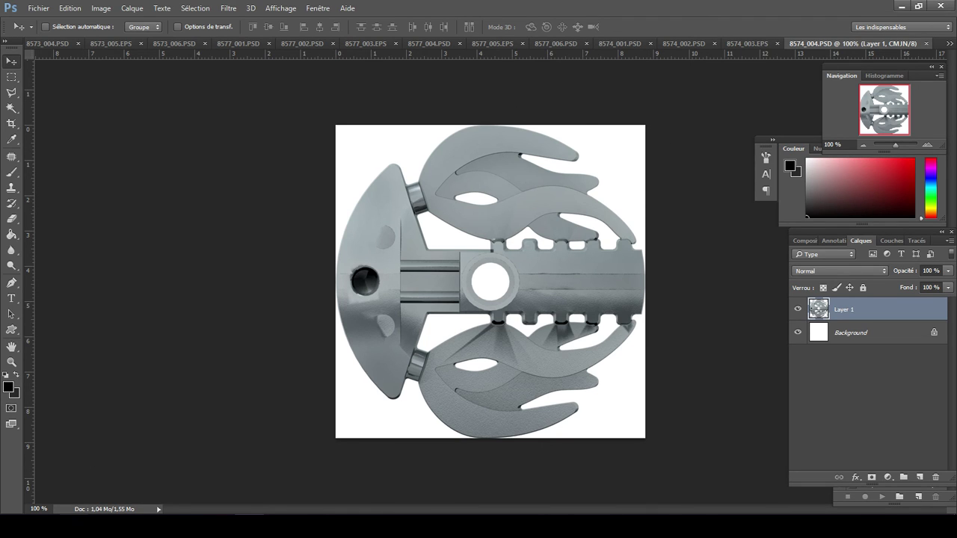
- Open 8574_005.EPS from the TAHNOK folder in Photoshop, rasterized at 17,29 × 19,53 cm, 72 pixels per inch in CMYK
key("alt+Tab")
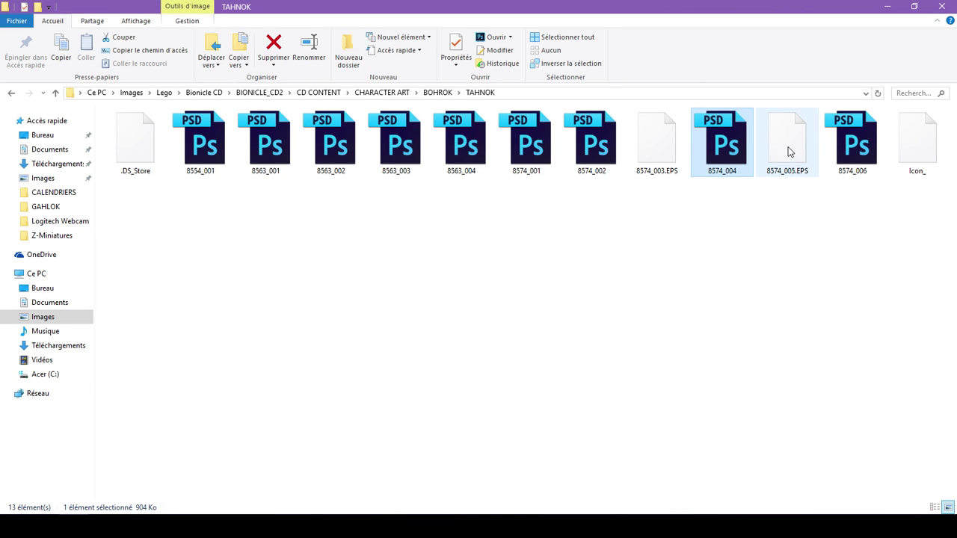
left_click_drag(790, 152, 927, 51)
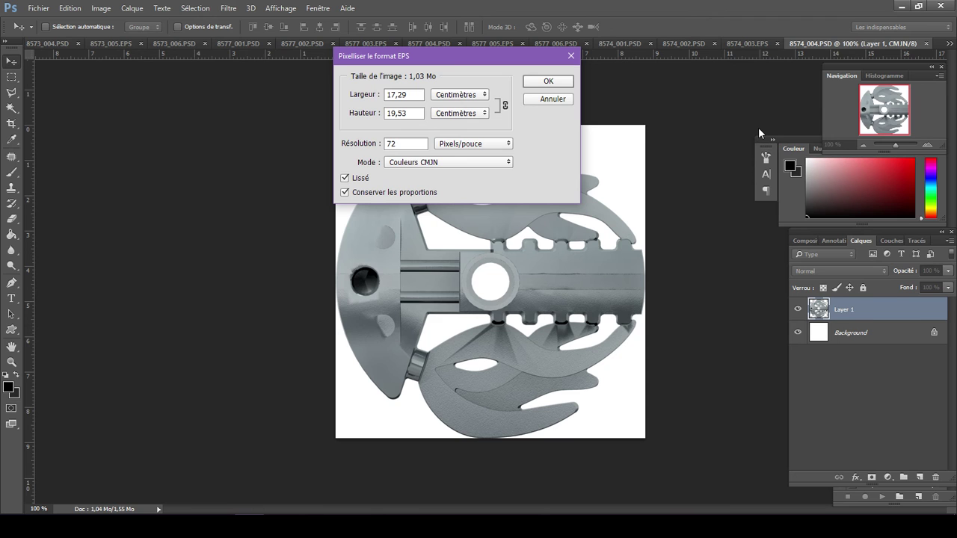
key("Return")
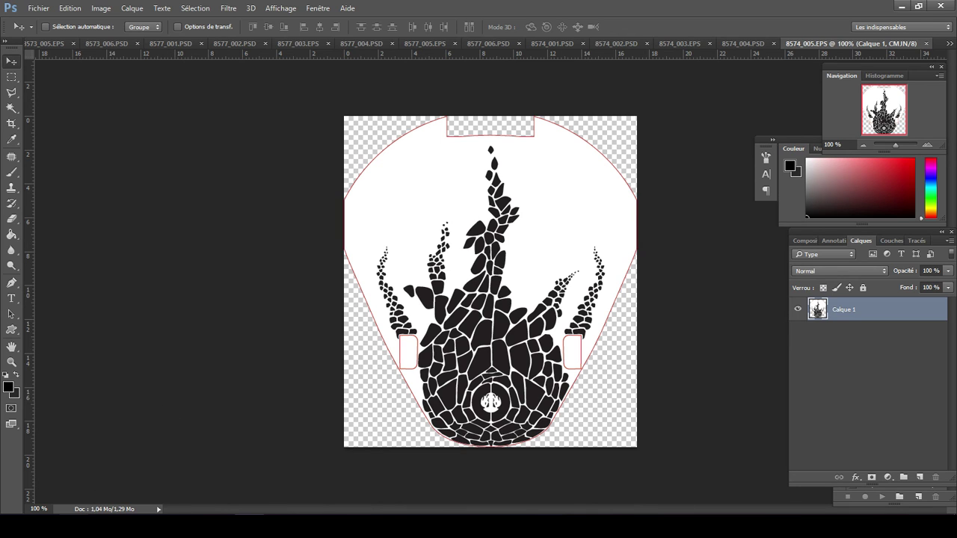
- Open the artwork file 8574_006 from the TAHNOK folder in Photoshop and view it at 25%
left_click(84, 524)
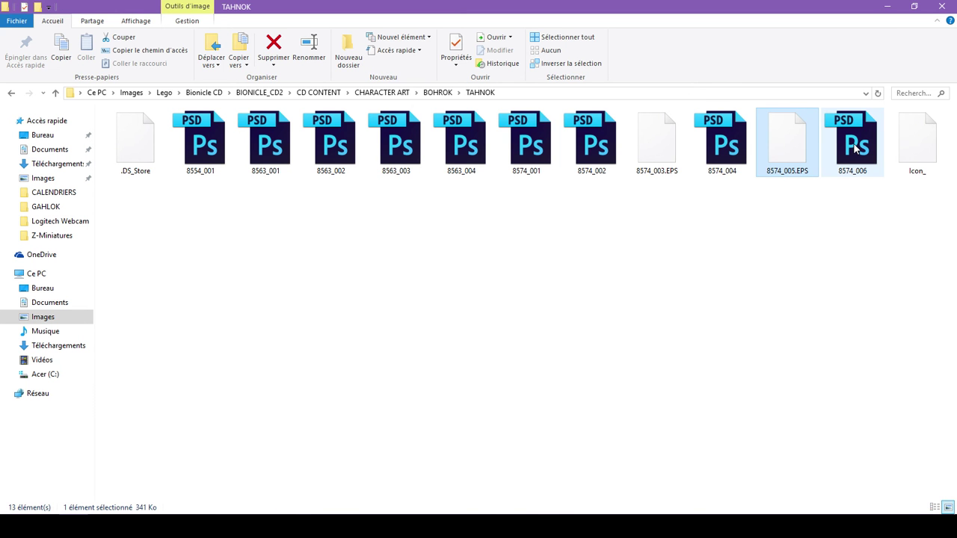
left_click_drag(855, 148, 941, 50)
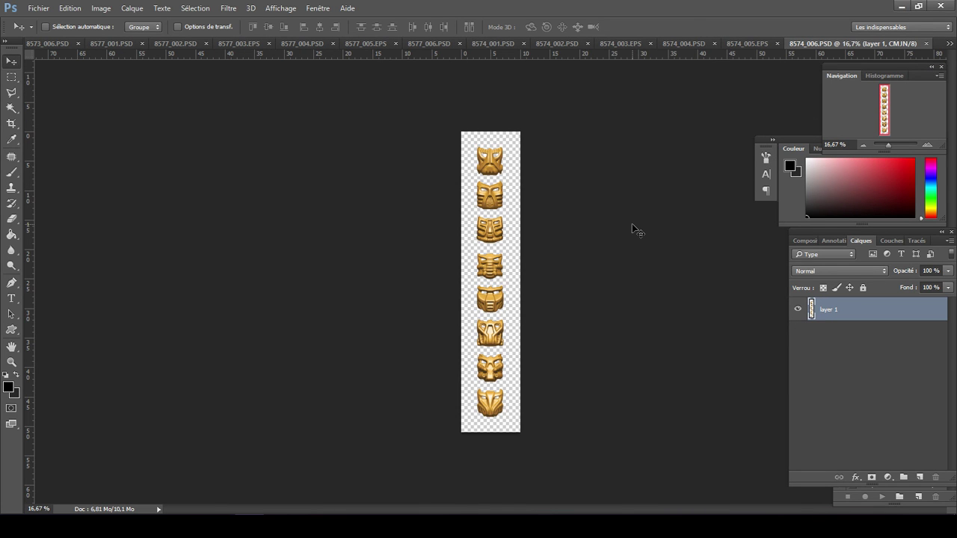
key("ctrl+plus")
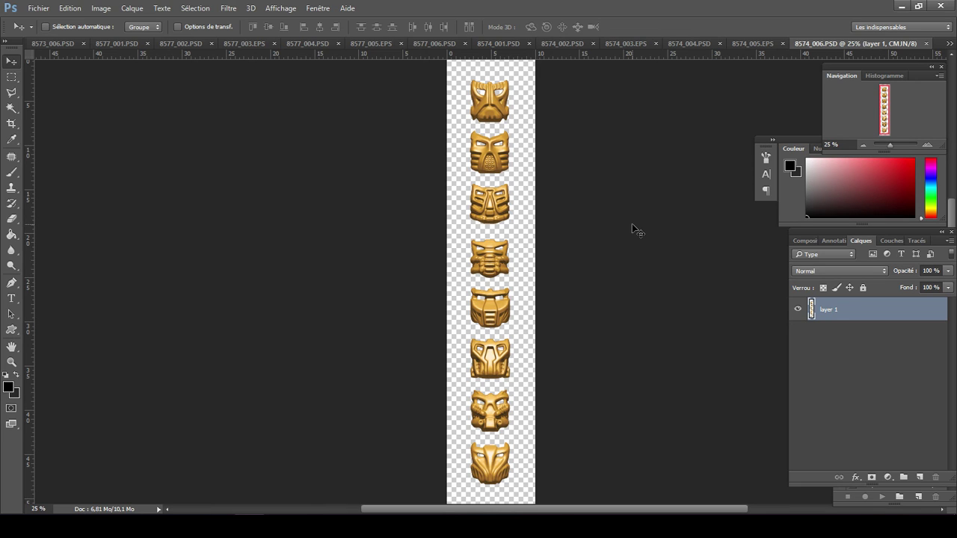
left_click(343, 527)
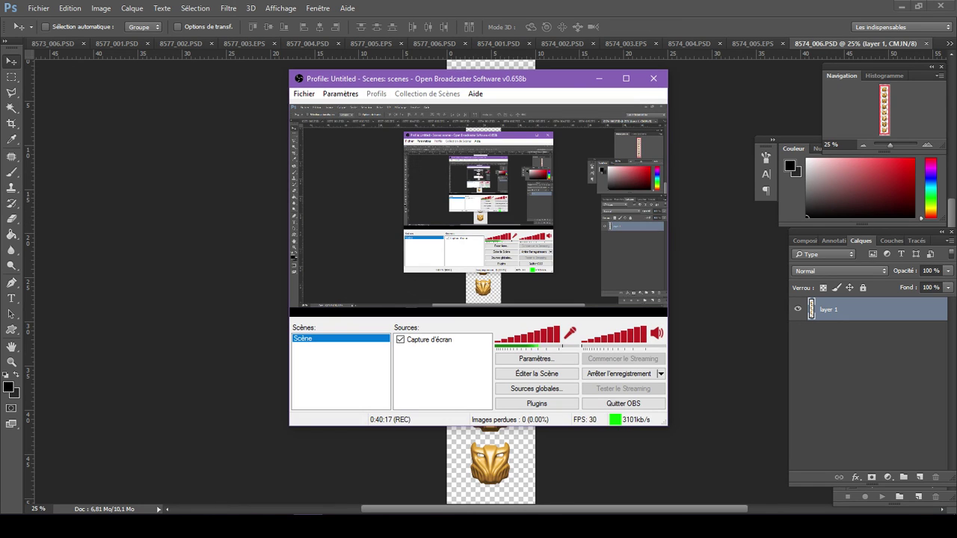
left_click(242, 379)
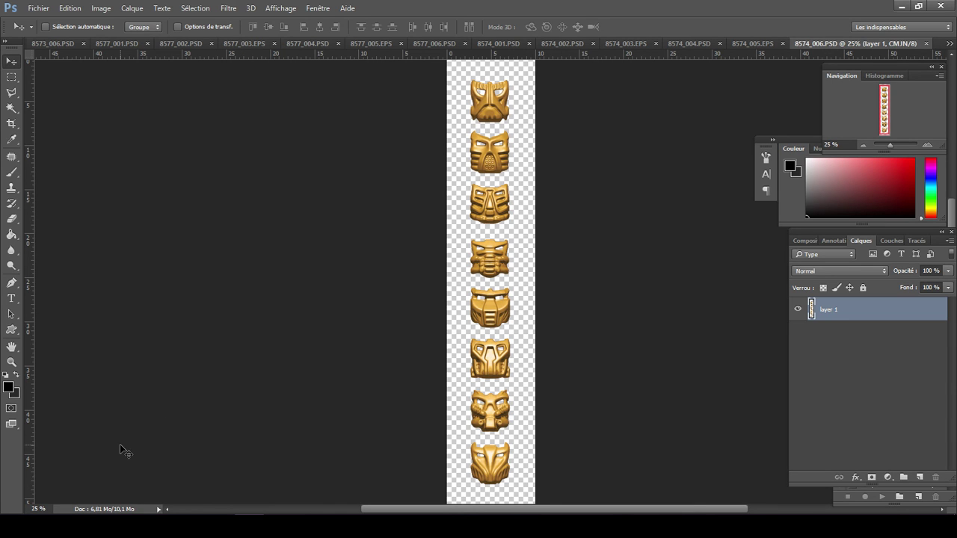
- Switch to File Explorer, go back up to the CHARACTER ART folder and open its RAHKSHI folder
left_click(99, 527)
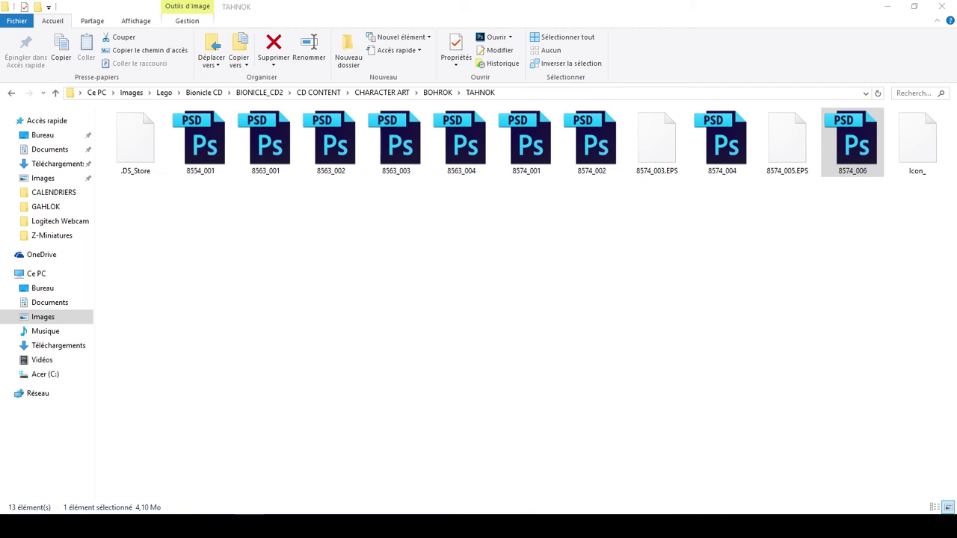
left_click(438, 93)
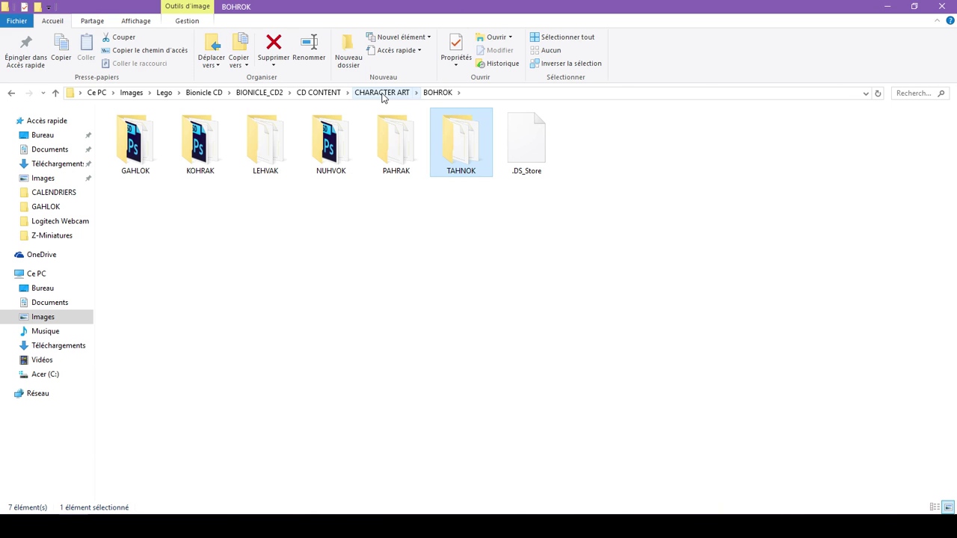
left_click(383, 93)
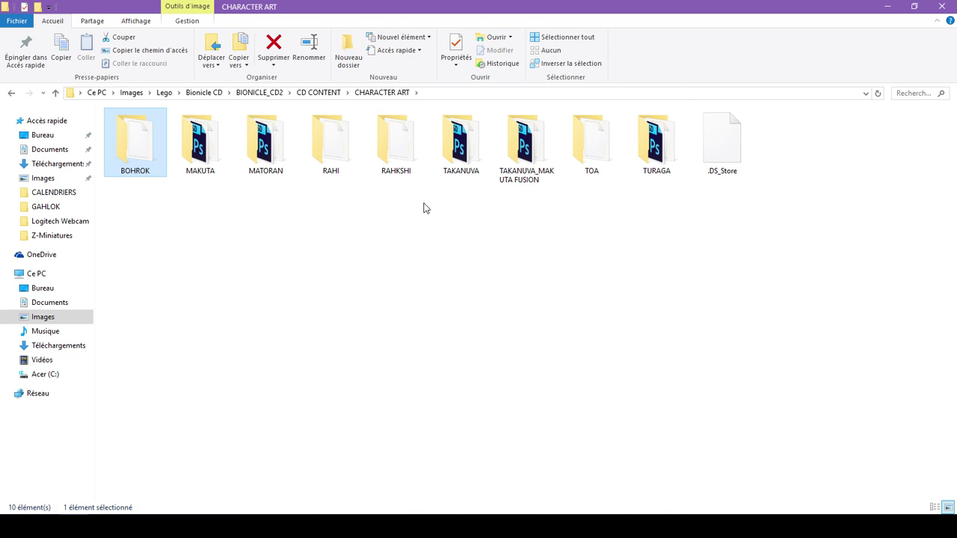
double_click(389, 155)
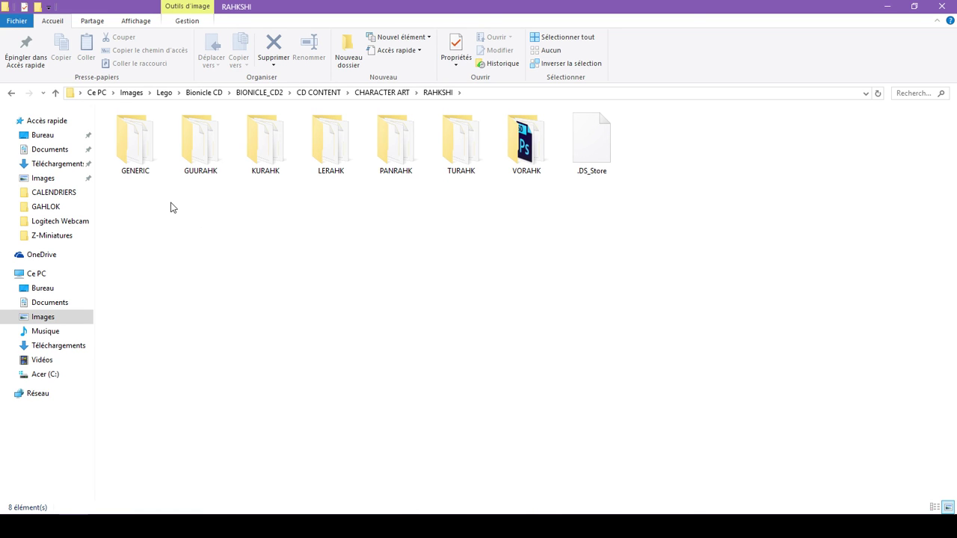
- Look into the GENERIC folder inside RAHKSHI and return to the RAHKSHI folder
left_click(139, 174)
double_click(139, 173)
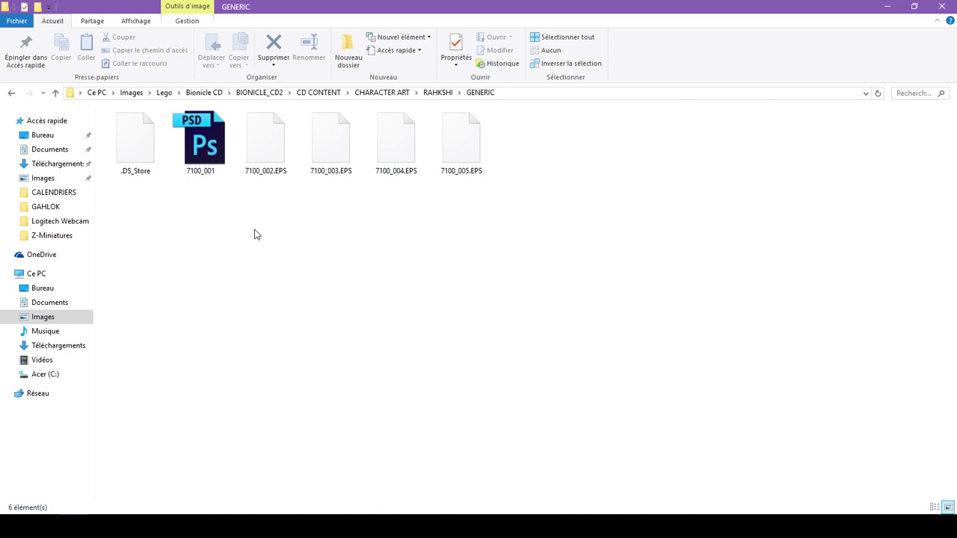
left_click(434, 92)
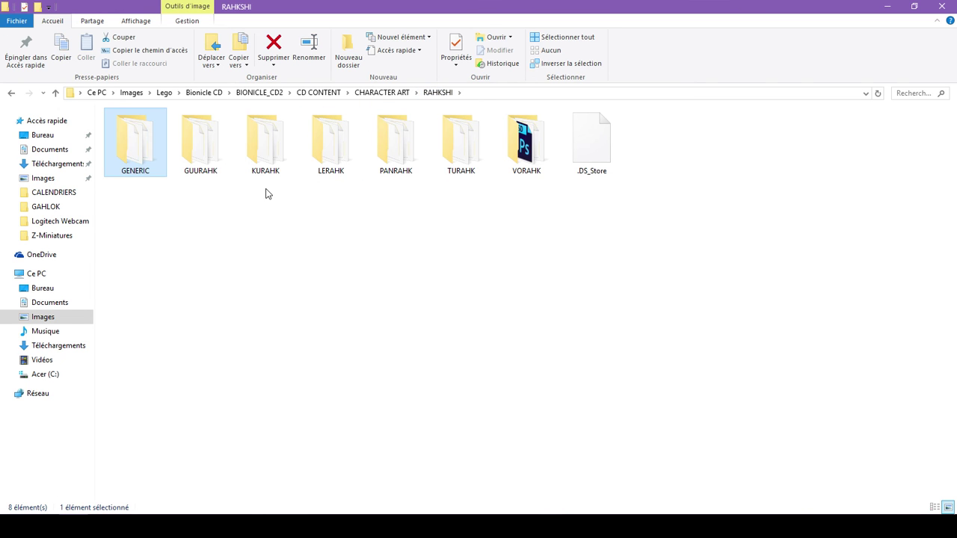
- Open the artwork file 8590_001 from the GUURAHK folder in Photoshop
double_click(199, 156)
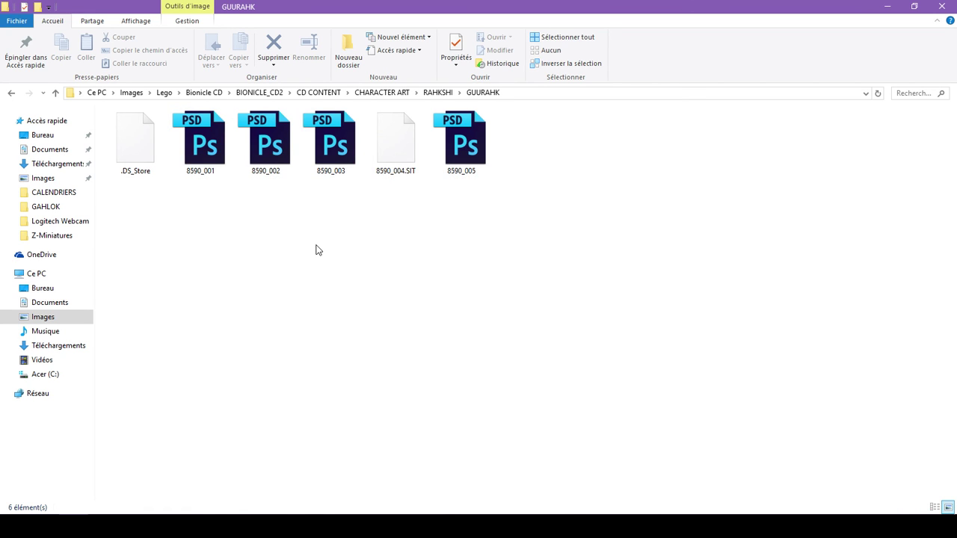
left_click(211, 150)
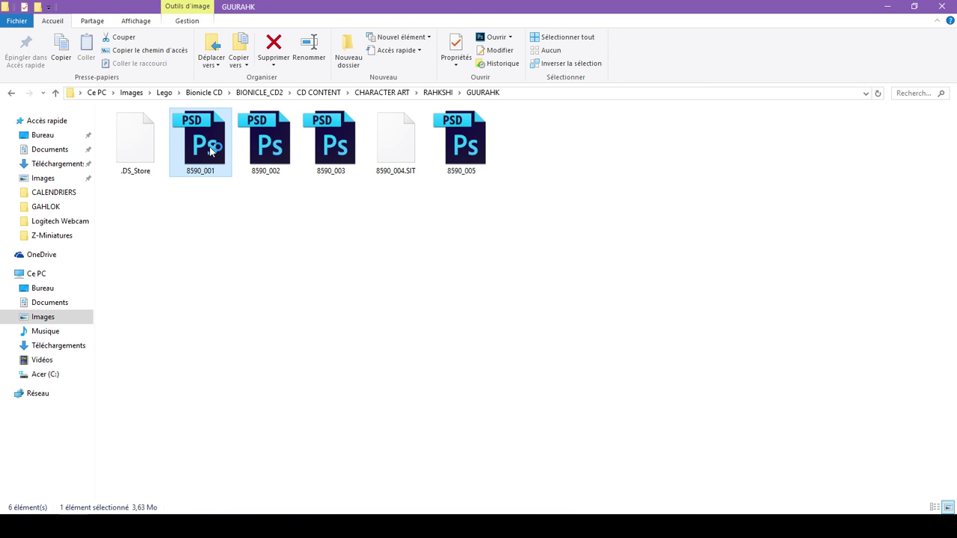
double_click(211, 151)
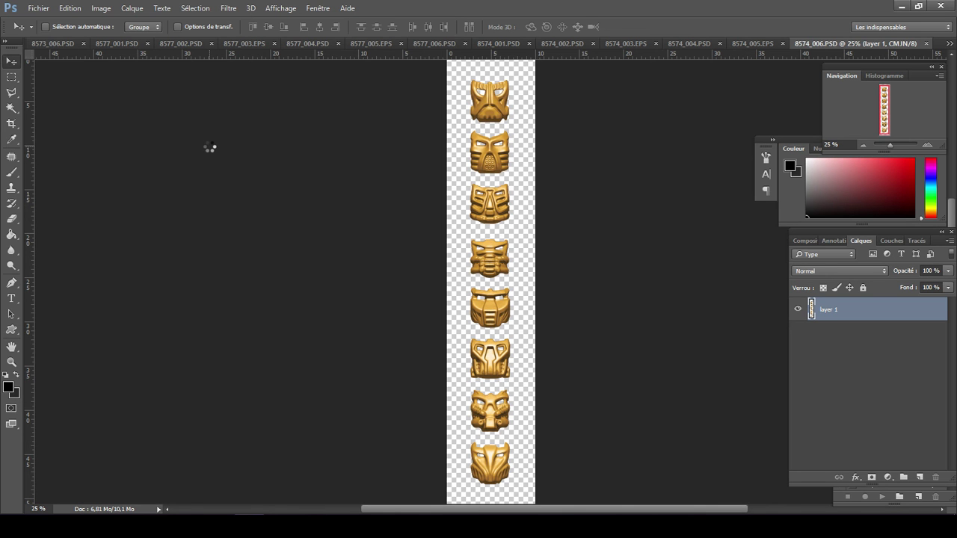
key("Return")
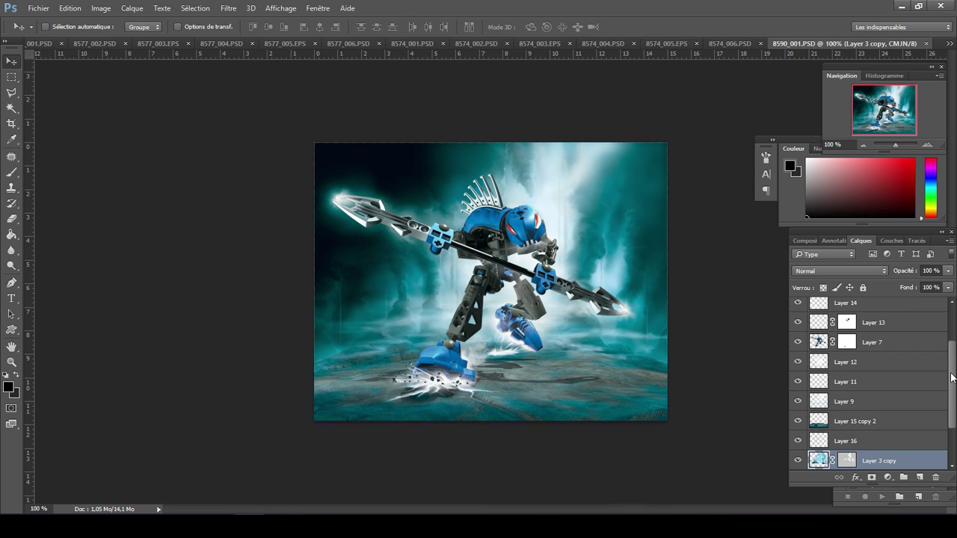
- Turn on the display of layer edges for the 8590_001 artwork
left_click_drag(953, 378, 953, 327)
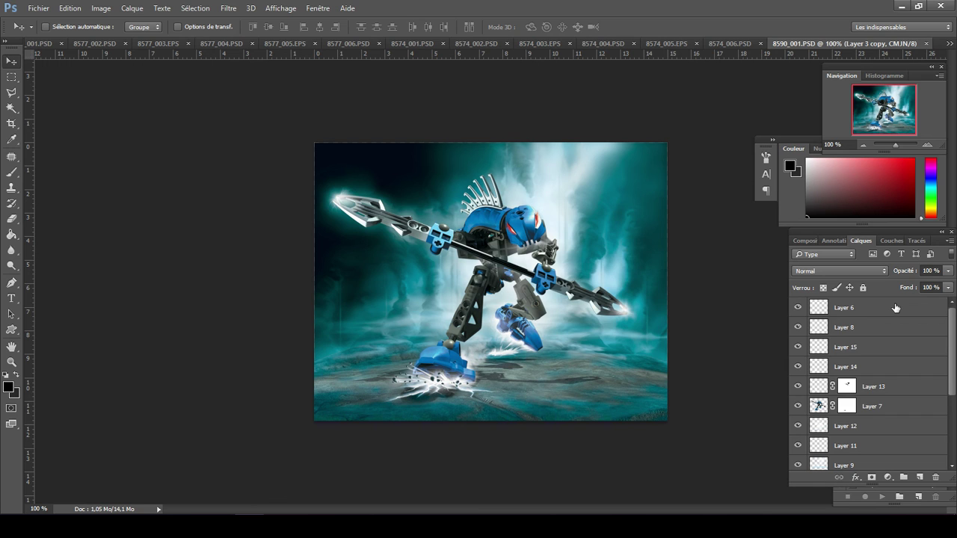
left_click(282, 8)
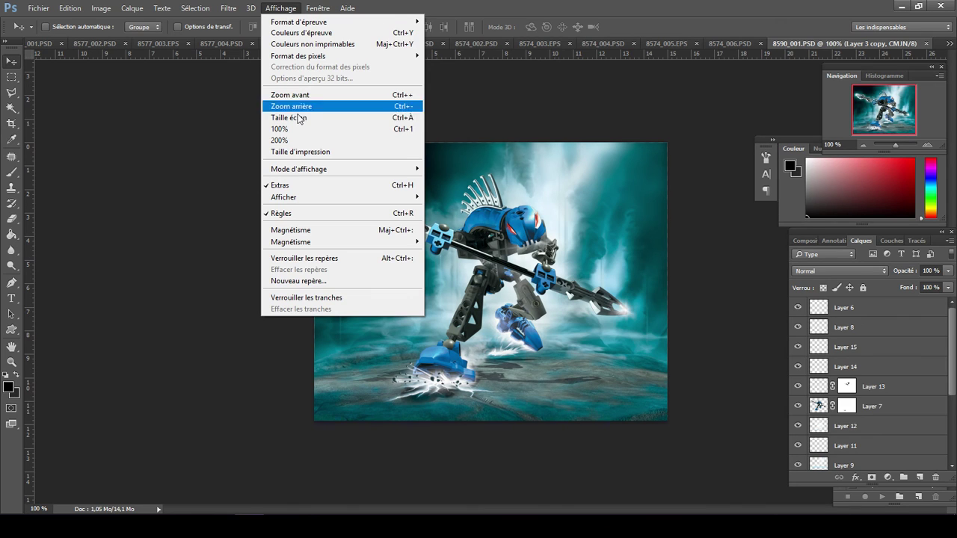
mouse_move(322, 199)
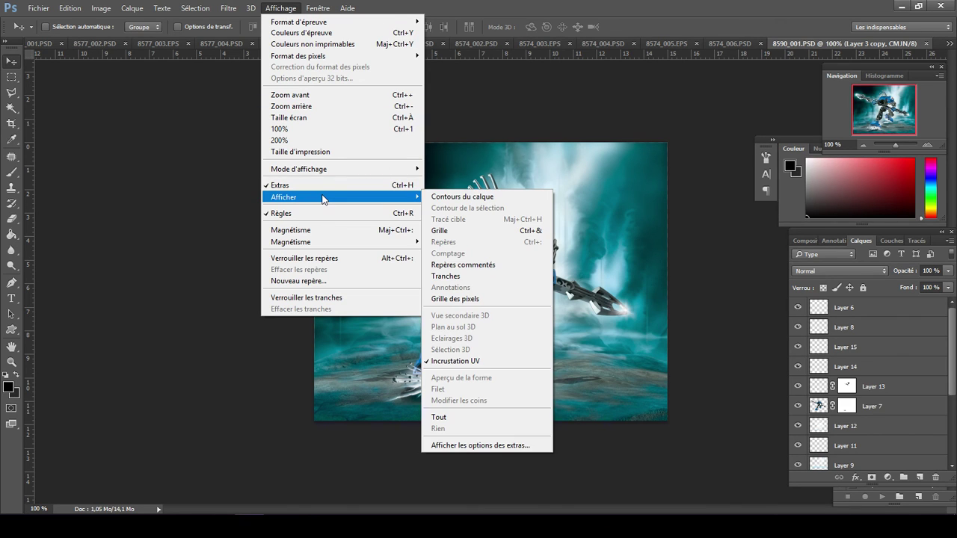
left_click(438, 196)
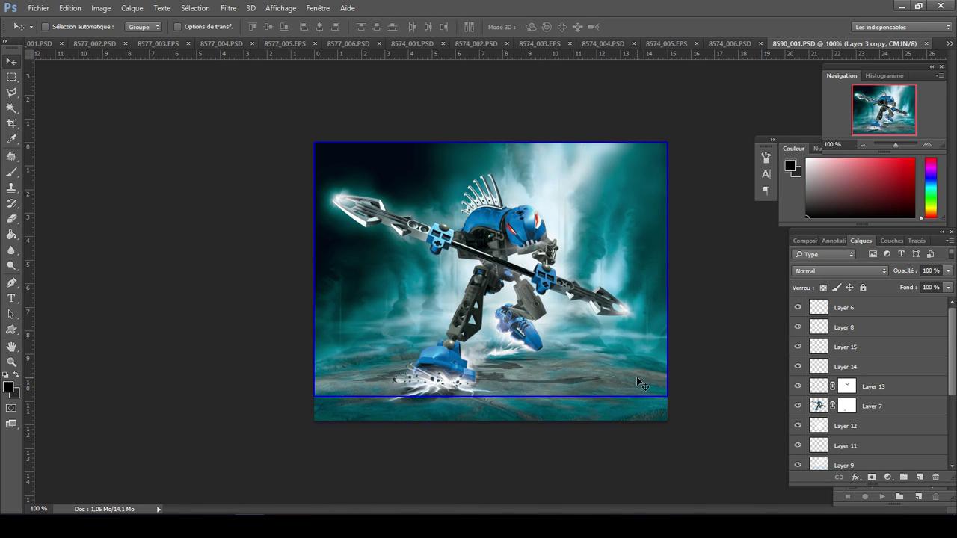
key("alt+Tab")
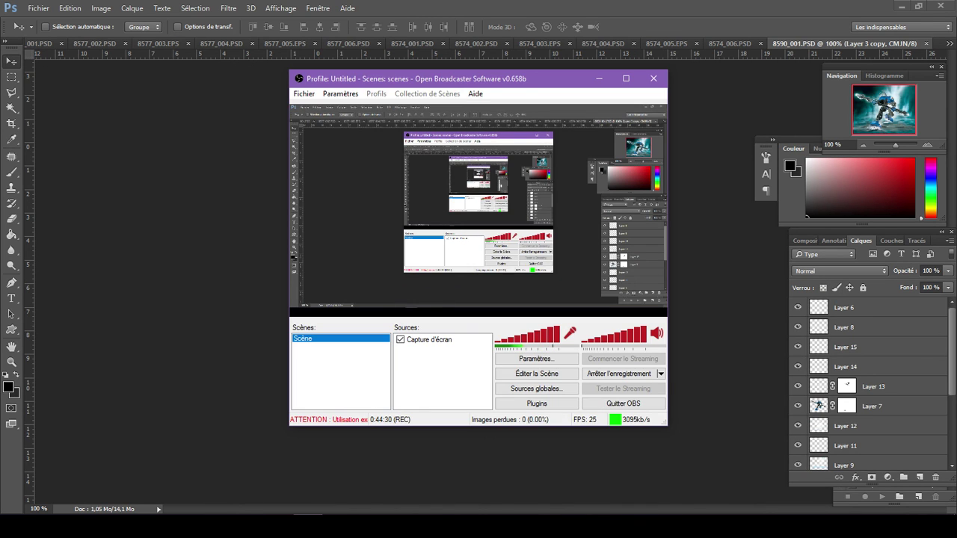
left_click(406, 460)
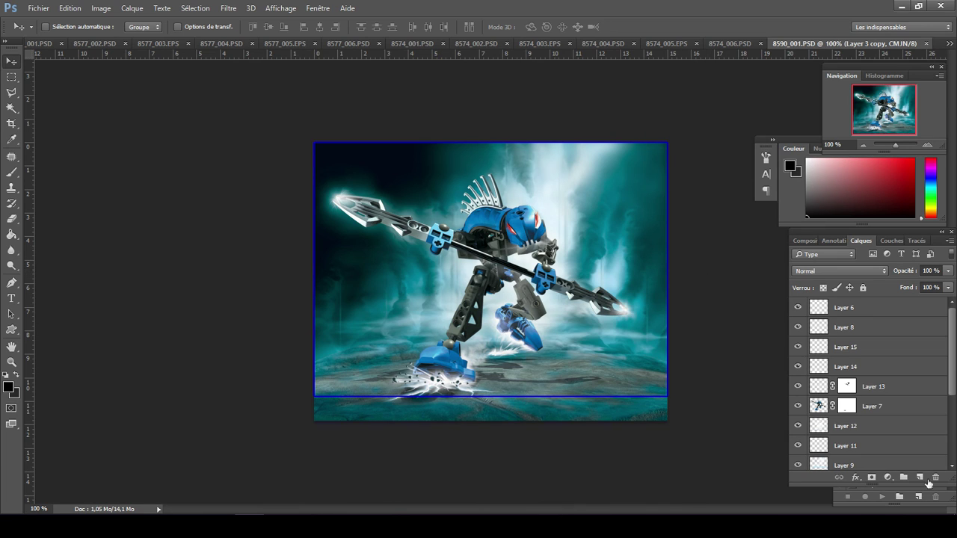
scroll(955, 457, "down", 3)
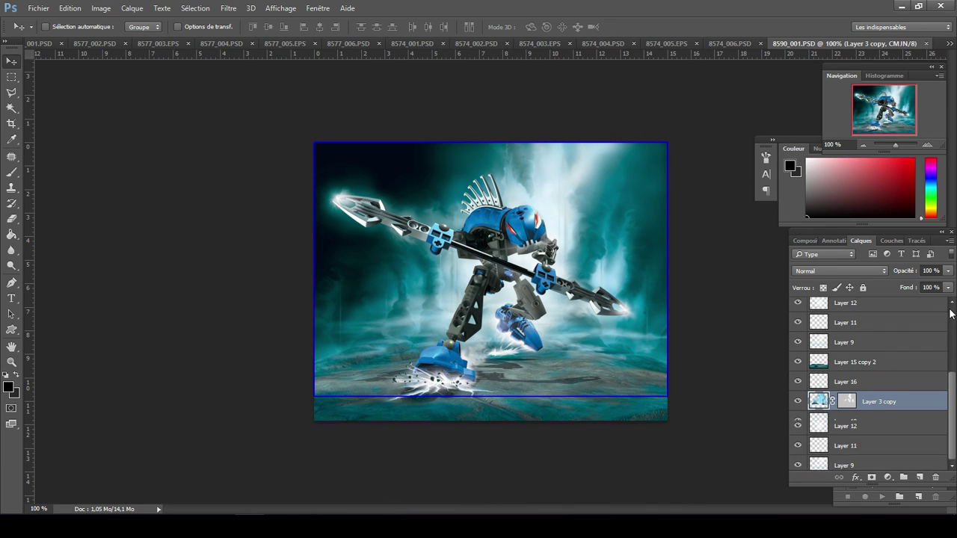
scroll(950, 337, "up", 3)
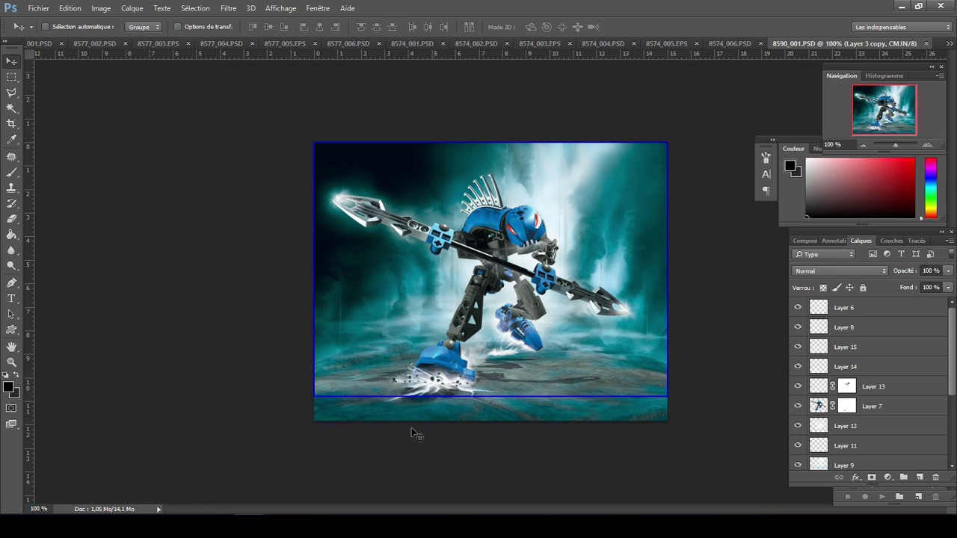
key("alt+Tab")
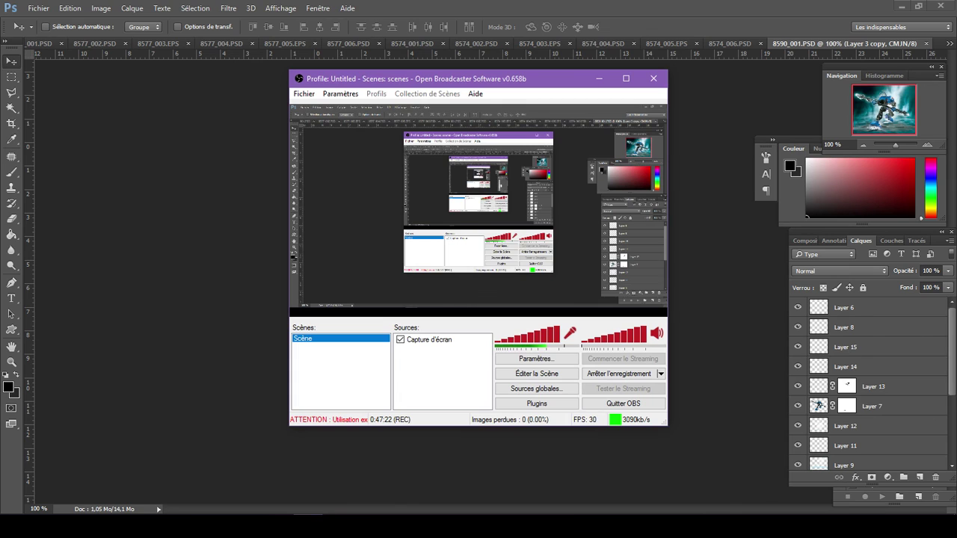